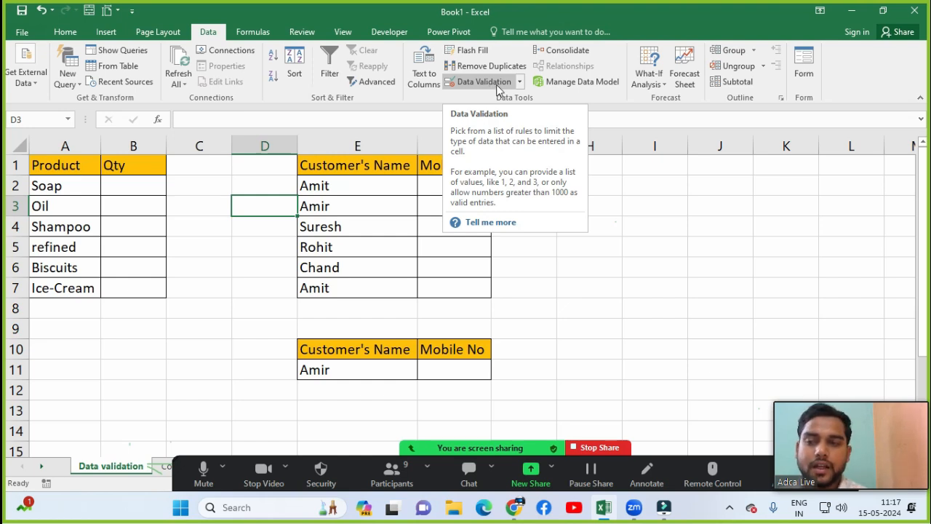
Step: Apply All Borders to H1:K6 to make an empty grid beside the customer tables
click(569, 222)
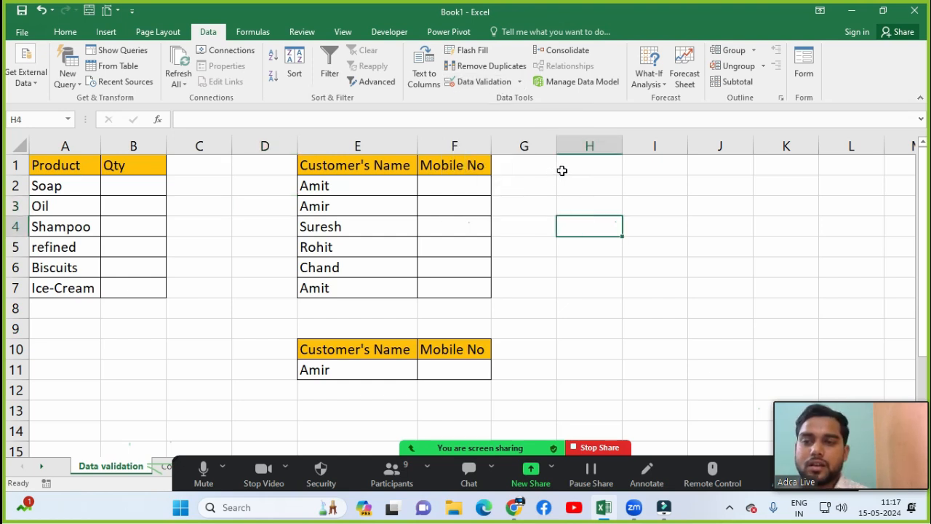
mouse_move(561, 170)
mouse_down()
mouse_move(589, 167)
mouse_move(709, 250)
mouse_move(790, 264)
mouse_up()
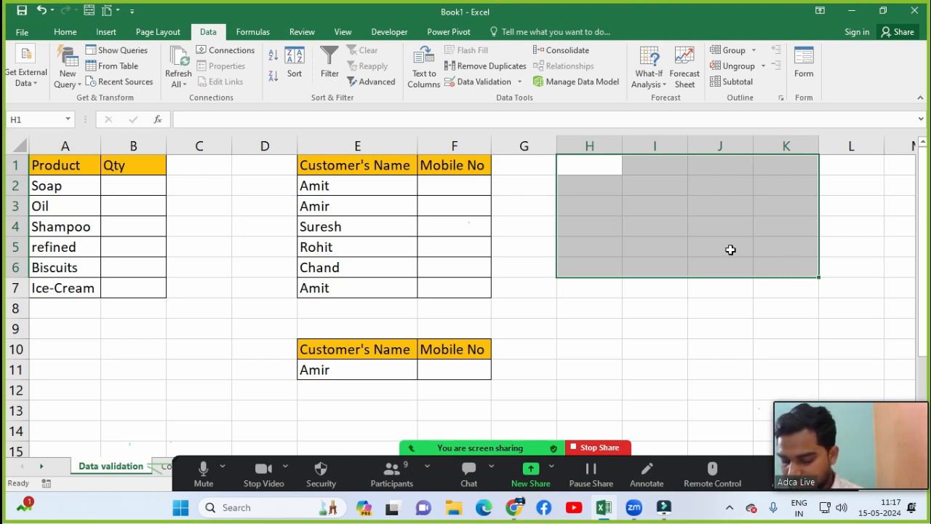
key(alt)
key(h)
key(b)
key(a)
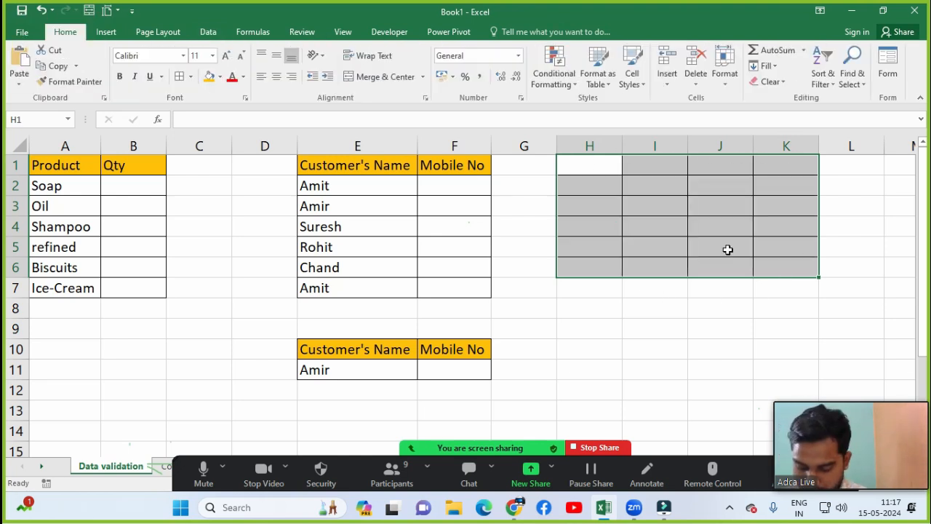
click(209, 34)
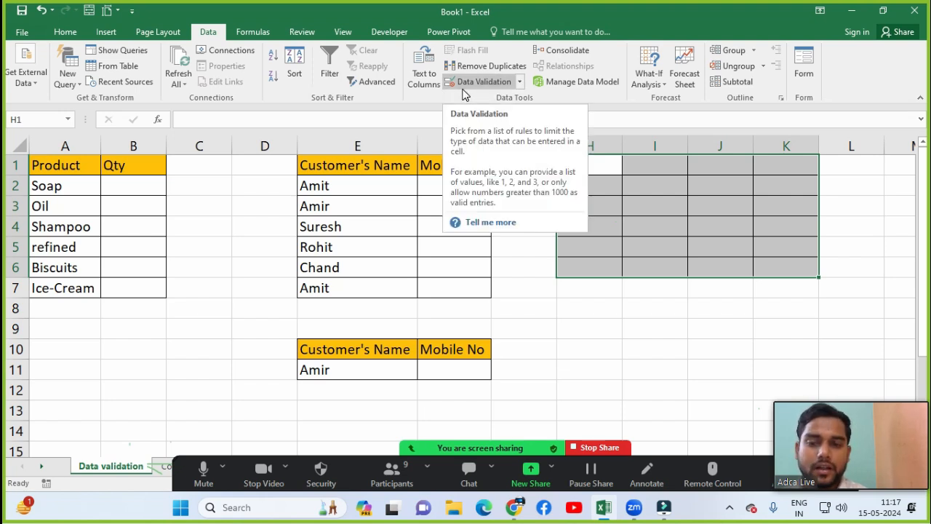
click(685, 214)
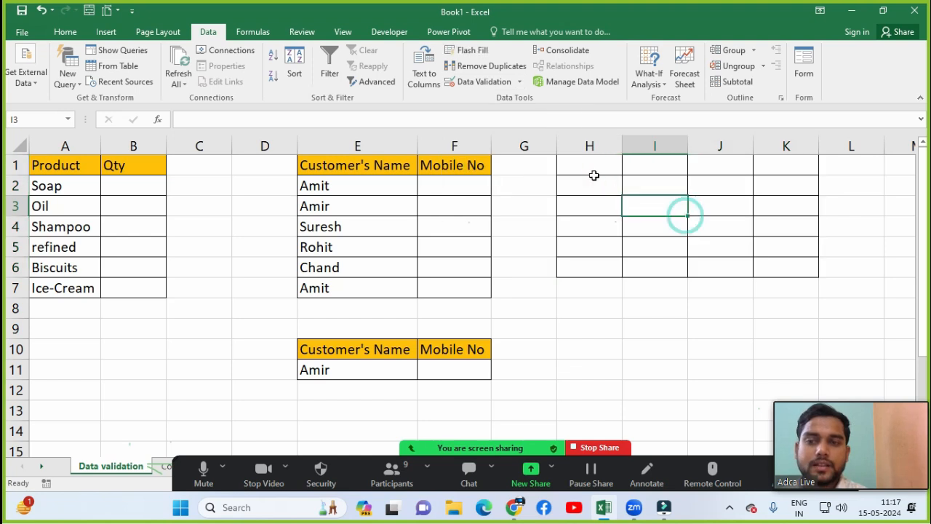
Step: Merge and center H1:K1 across the top of the bordered grid
click(657, 177)
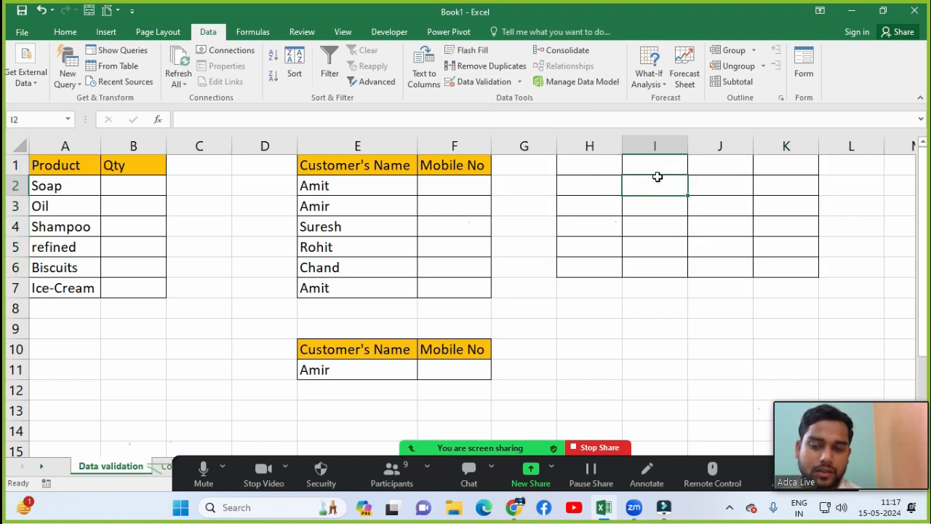
key(Up)
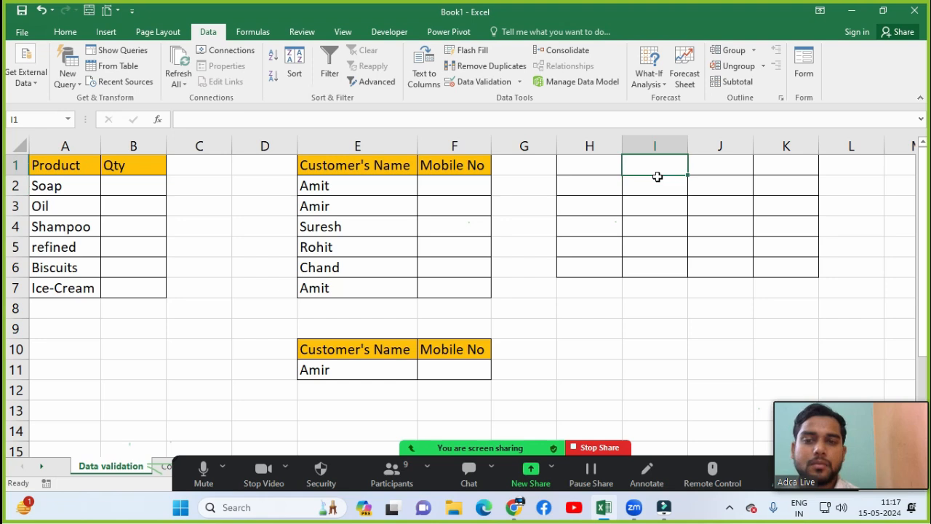
key(Left)
key(shift+Right)
key(shift+Right)
key(shift+Right)
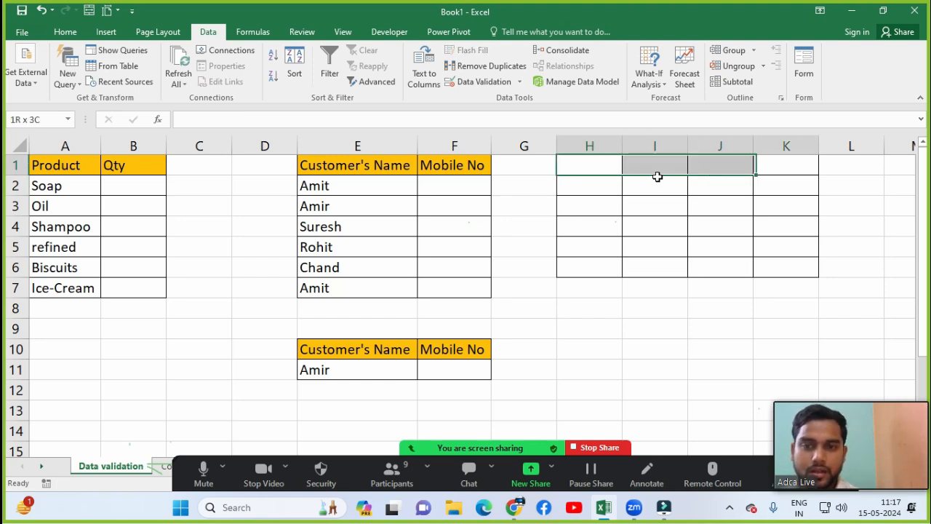
key(alt+h)
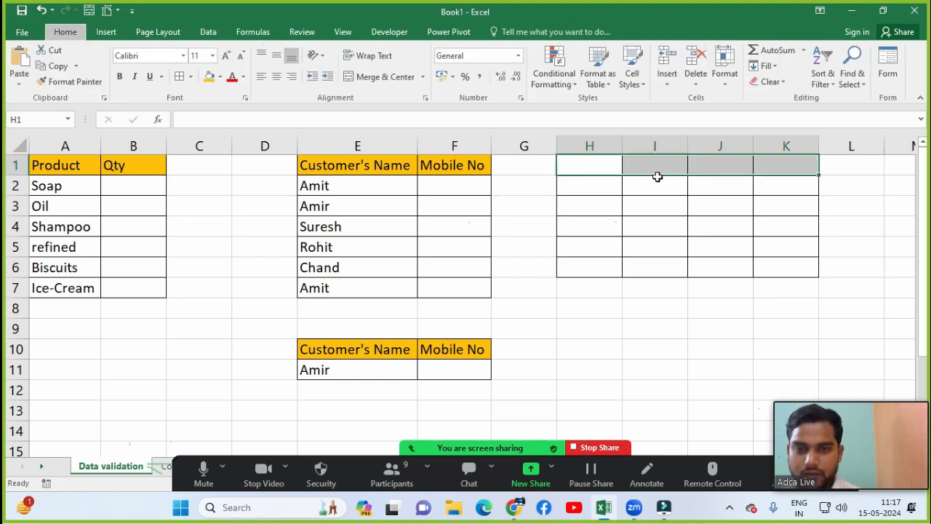
key(m)
key(c)
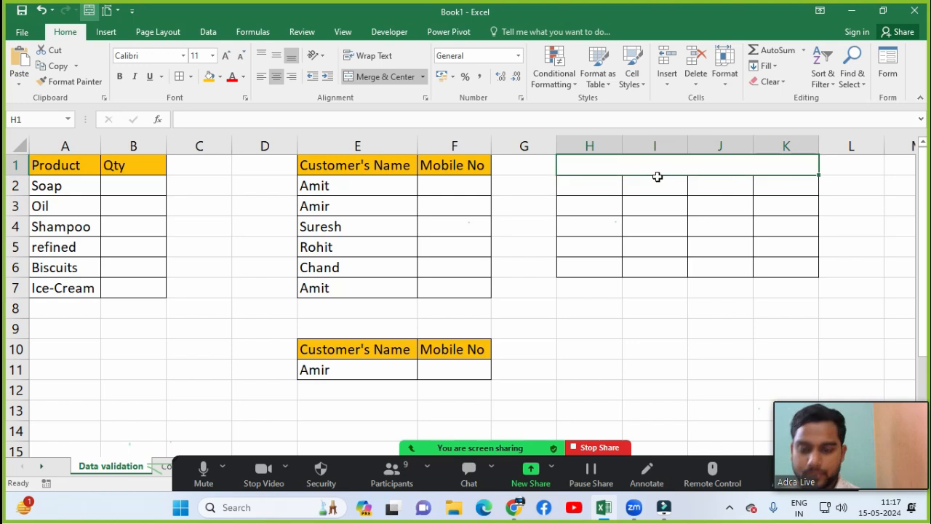
Step: Title the merged cell 'Marksheet', correcting the typo, then select I3
text(MArsheet)
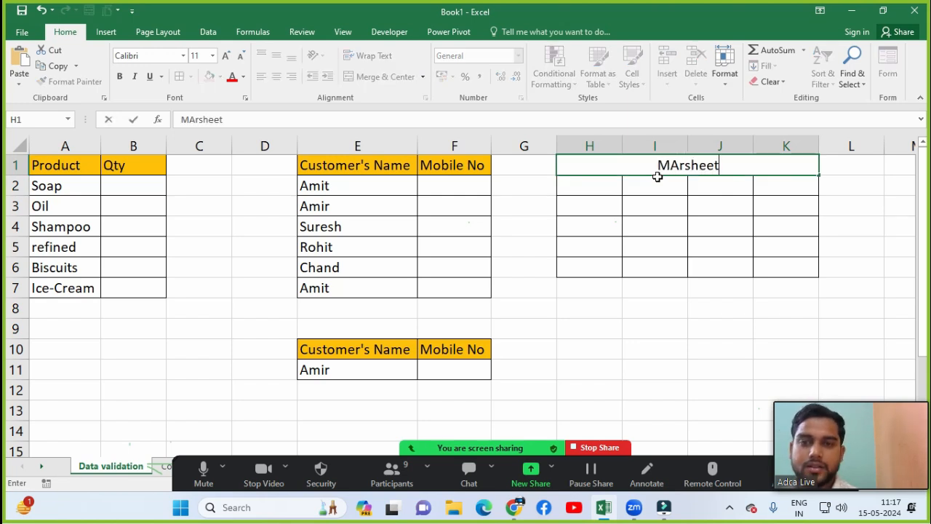
key(Return)
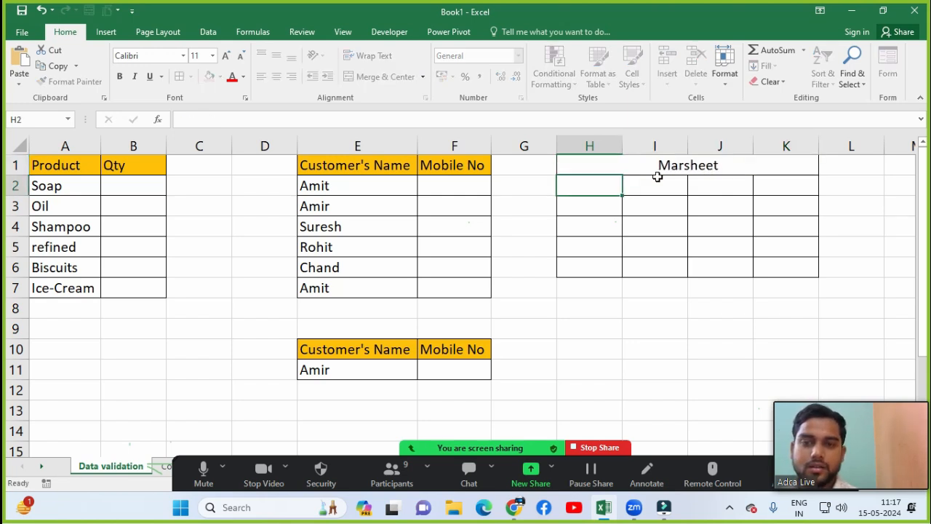
key(Up)
text(Marksheet)
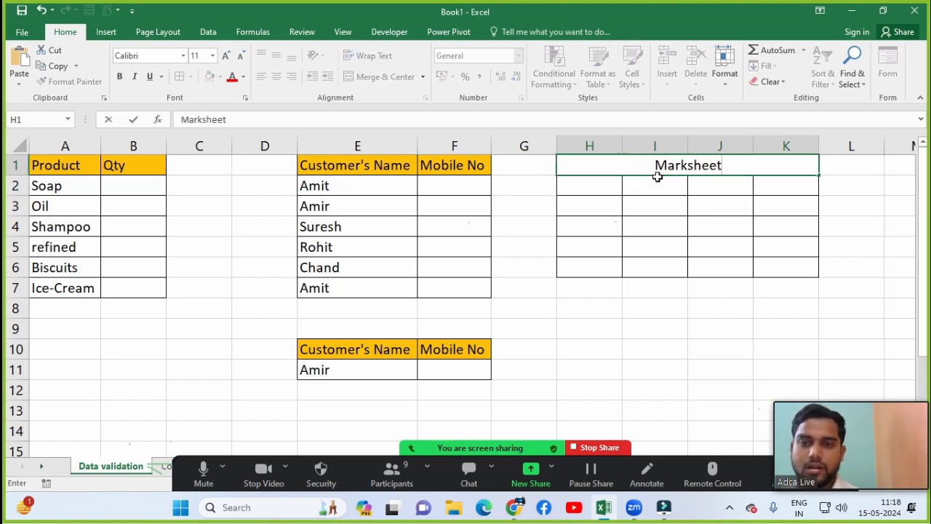
key(Return)
key(Down)
key(Right)
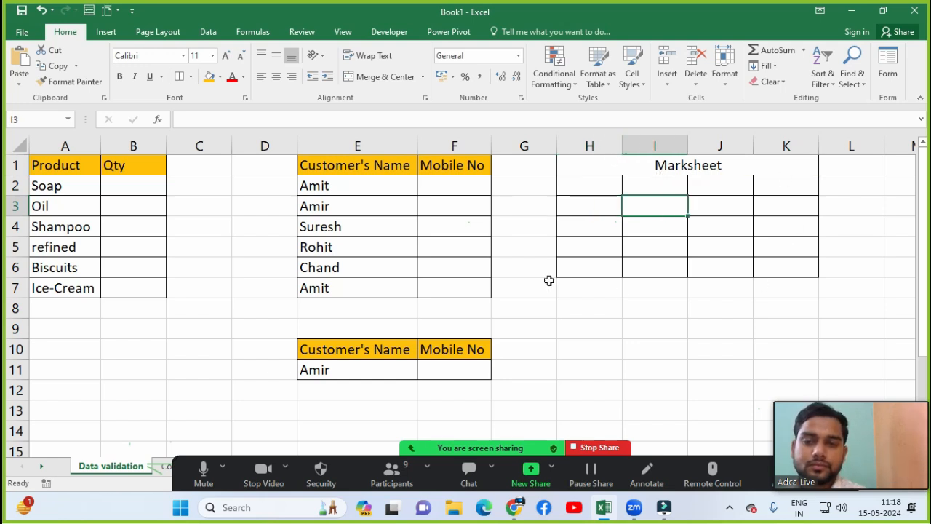
click(597, 211)
click(661, 214)
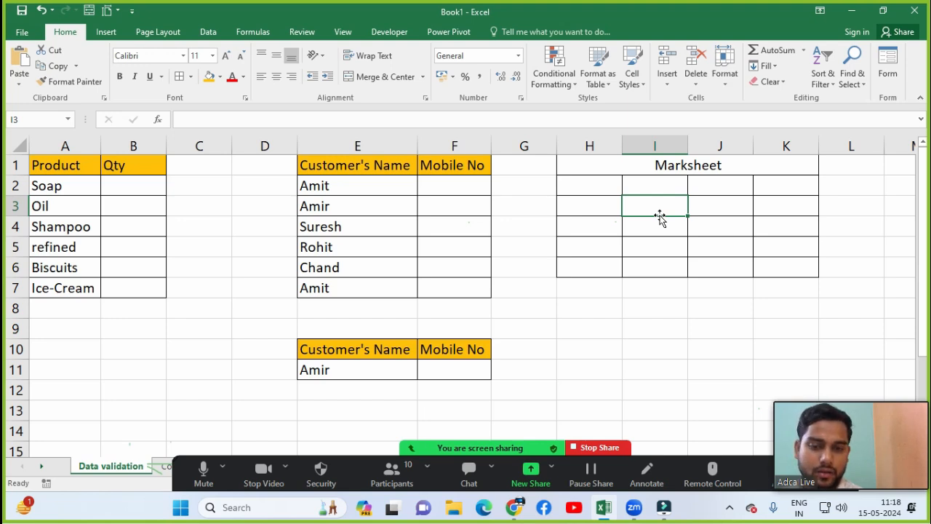
Step: Enter sample marks 33 in I3, 100 in I4 and 105 in J3
text(33)
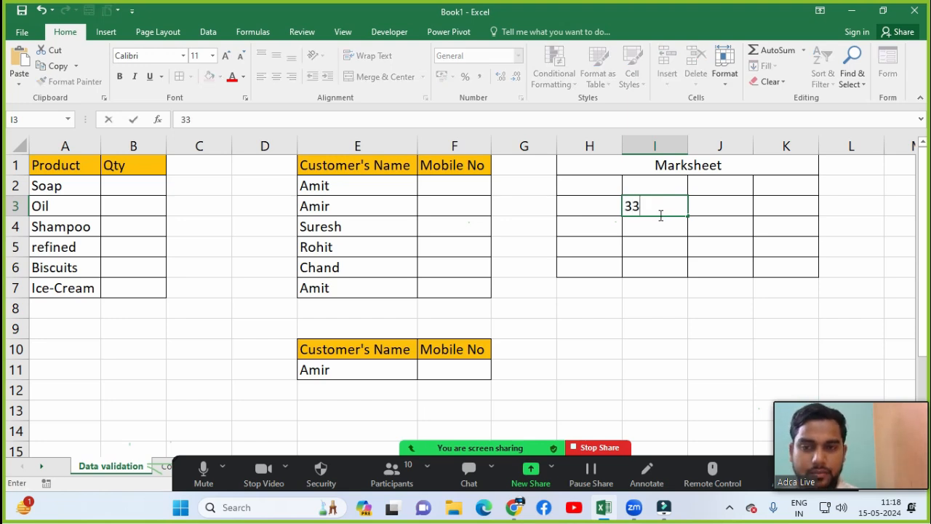
key(Return)
text(100)
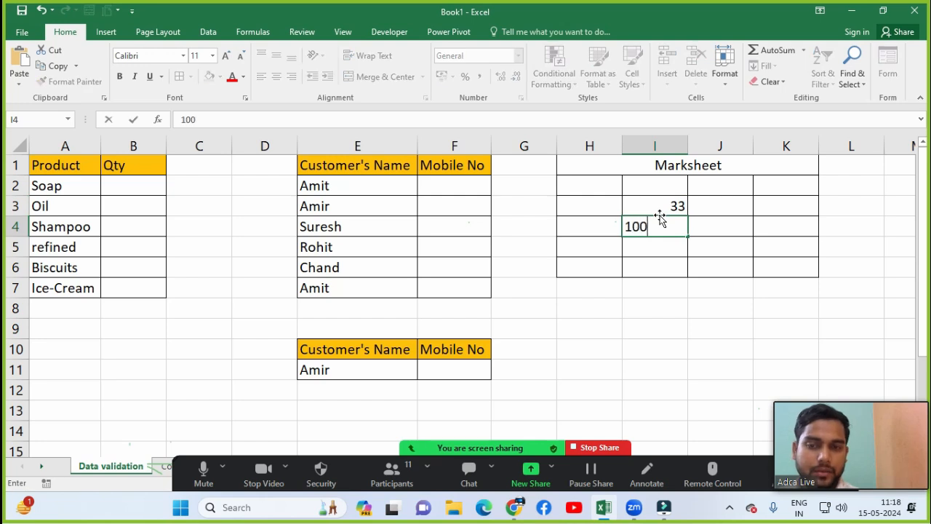
key(Return)
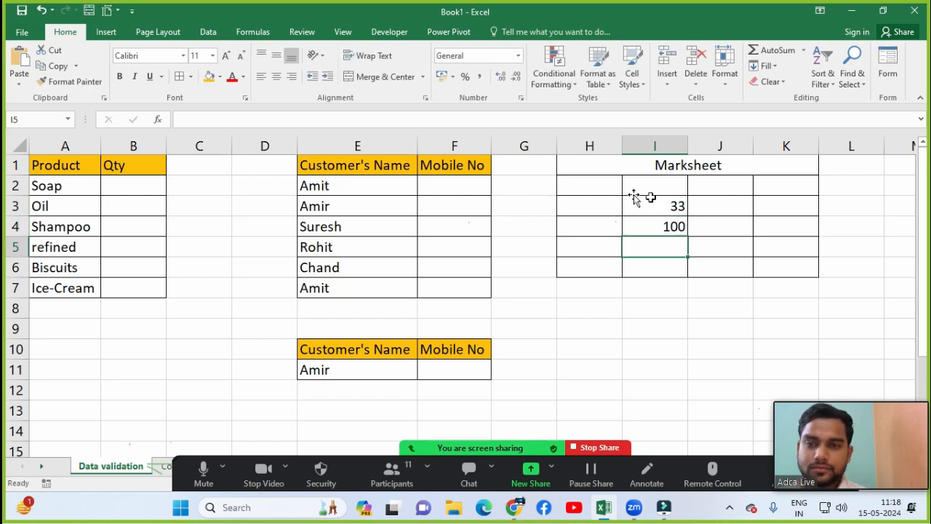
click(652, 201)
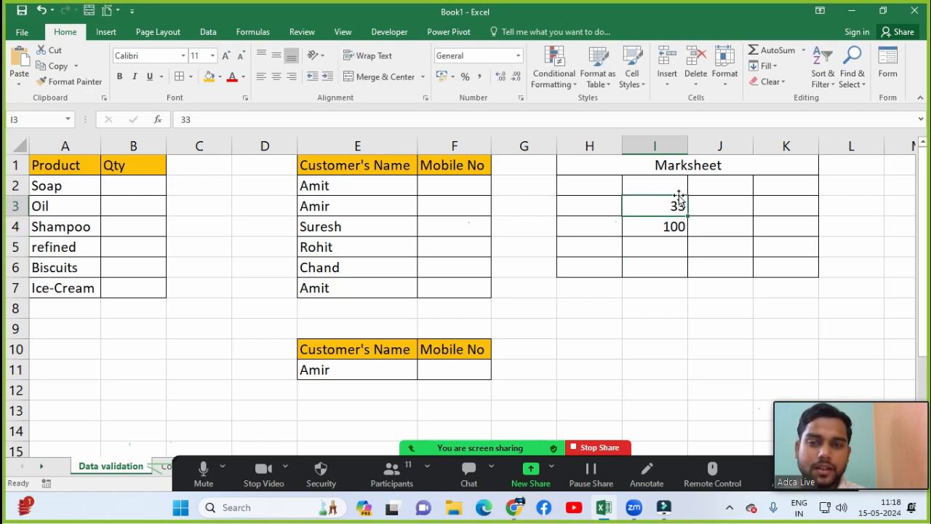
click(657, 228)
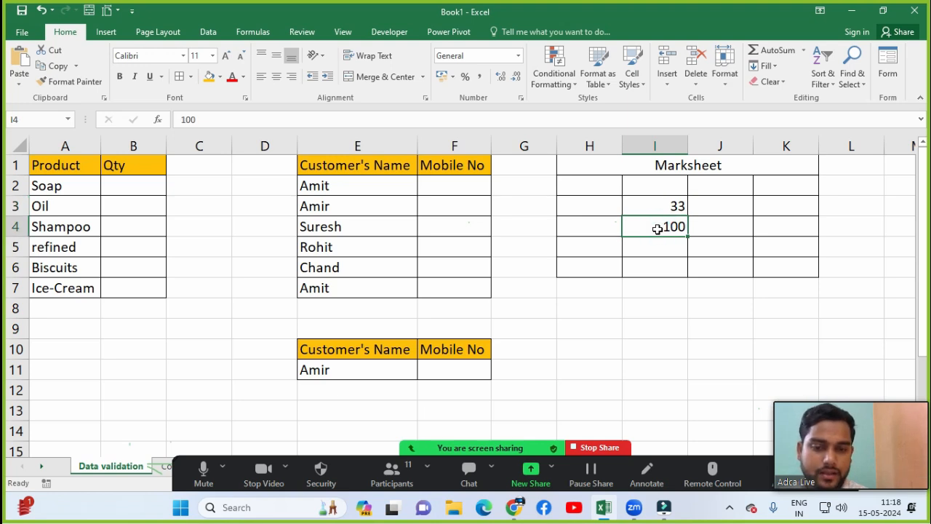
click(730, 206)
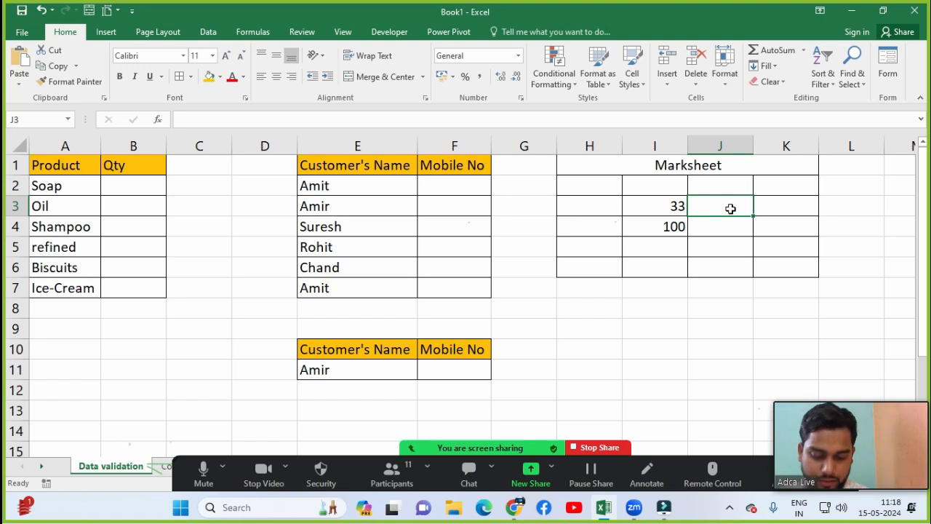
text(105)
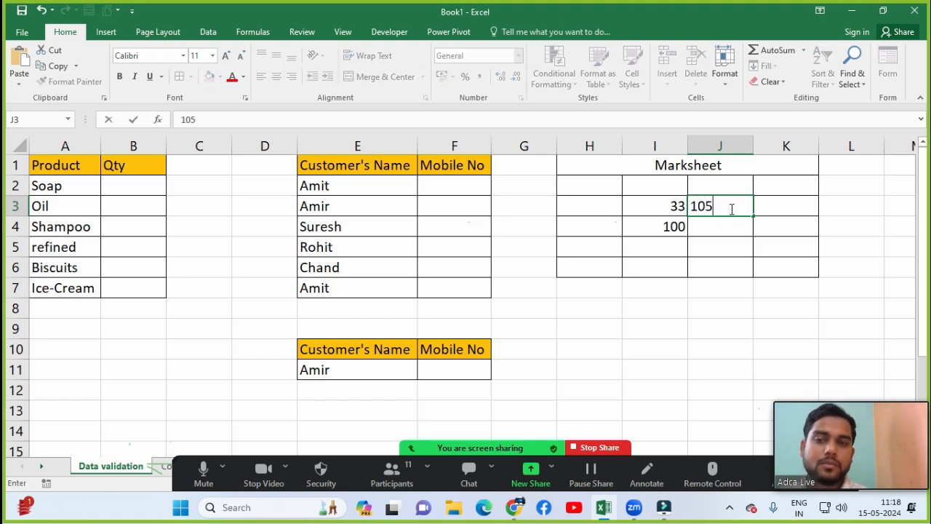
key(Return)
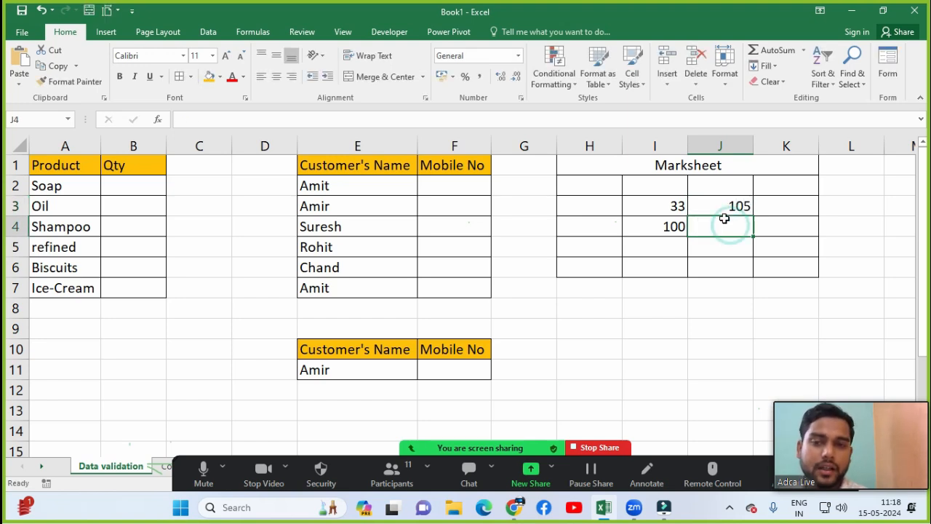
click(712, 209)
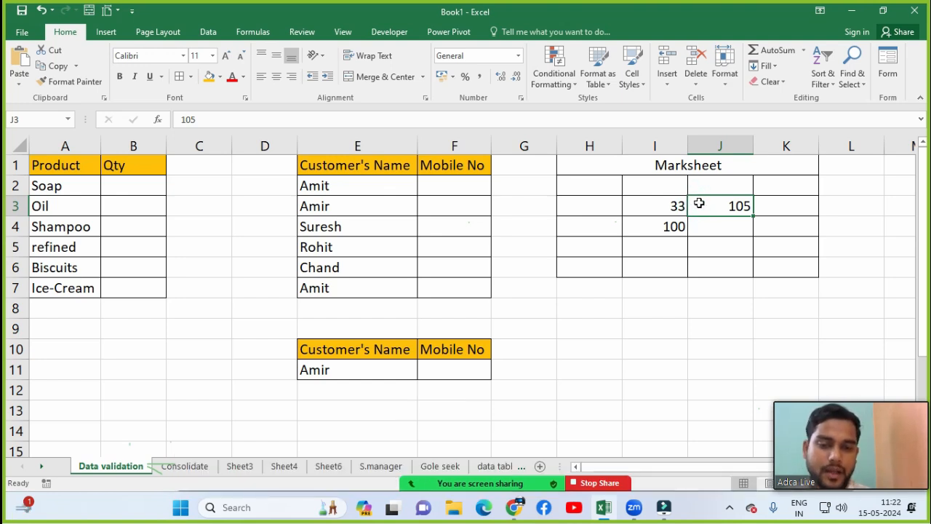
Step: Enter more sample marks: 220 in K4, 1 in H3 and 100 in H5
click(766, 231)
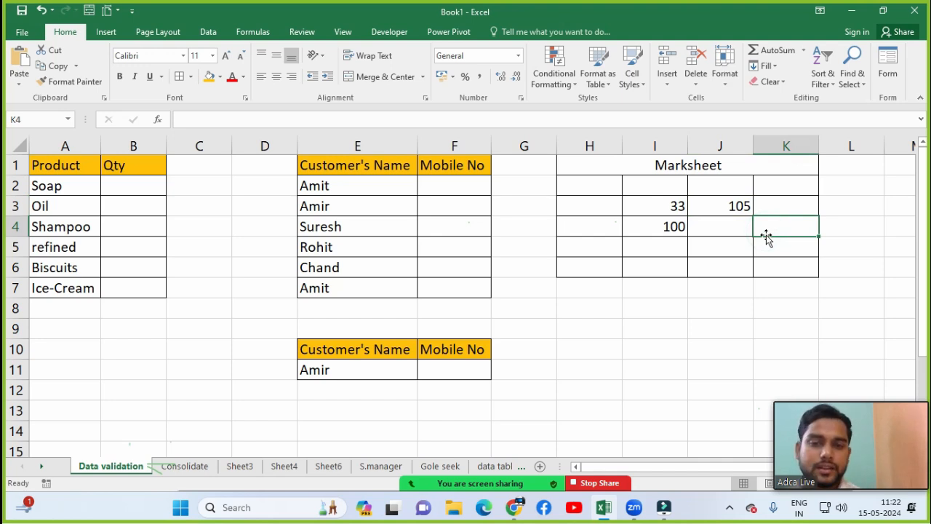
text(220)
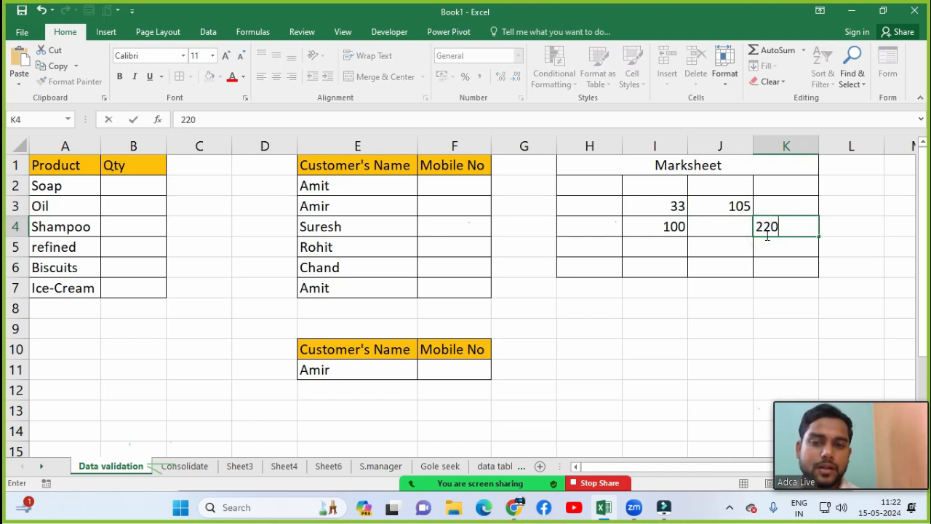
key(Return)
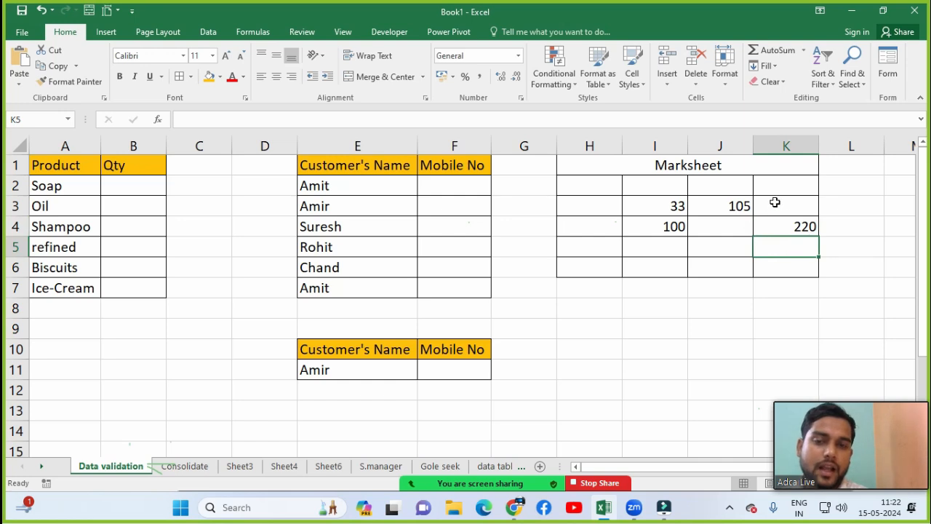
click(787, 227)
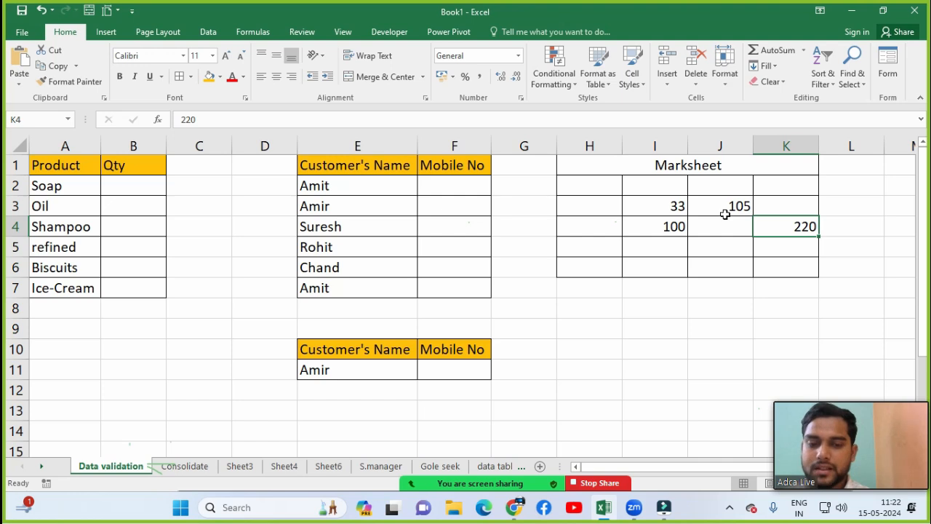
click(577, 207)
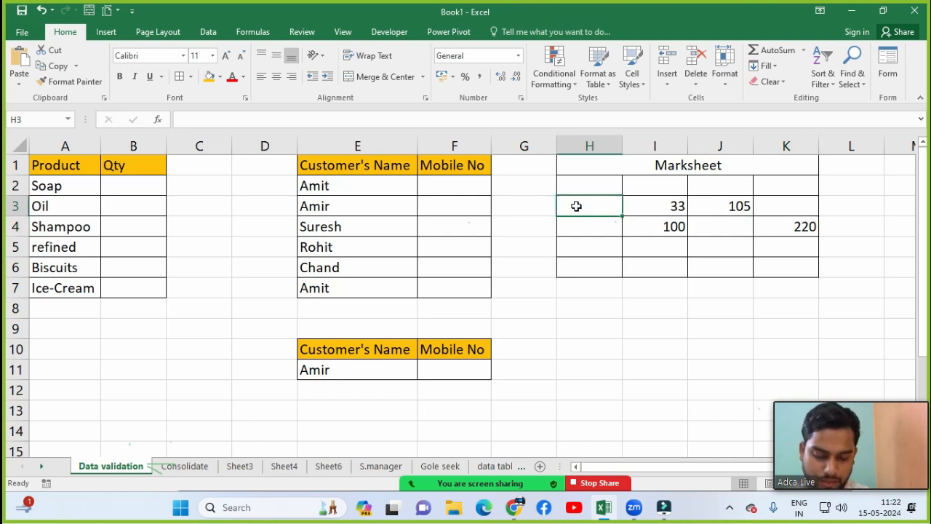
text(0)
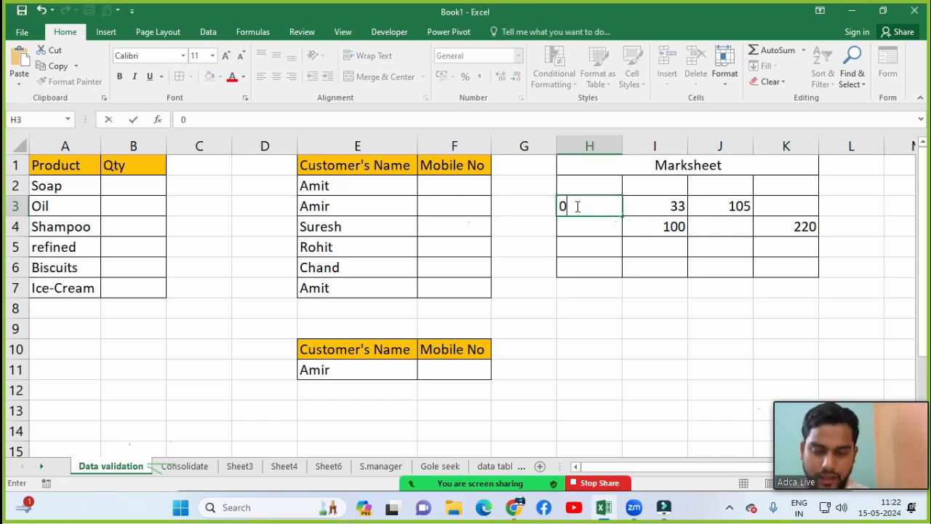
key(BackSpace)
text(1)
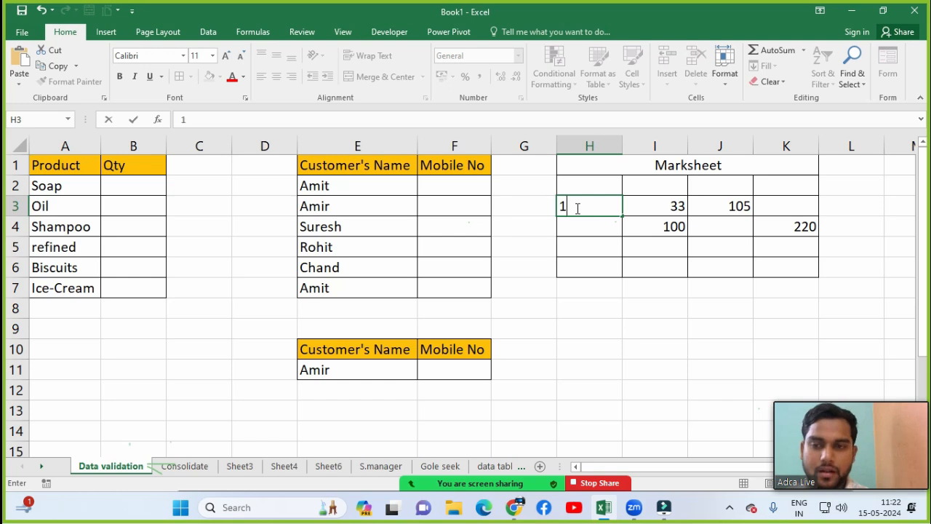
click(576, 208)
key(Down)
key(Down)
text(100)
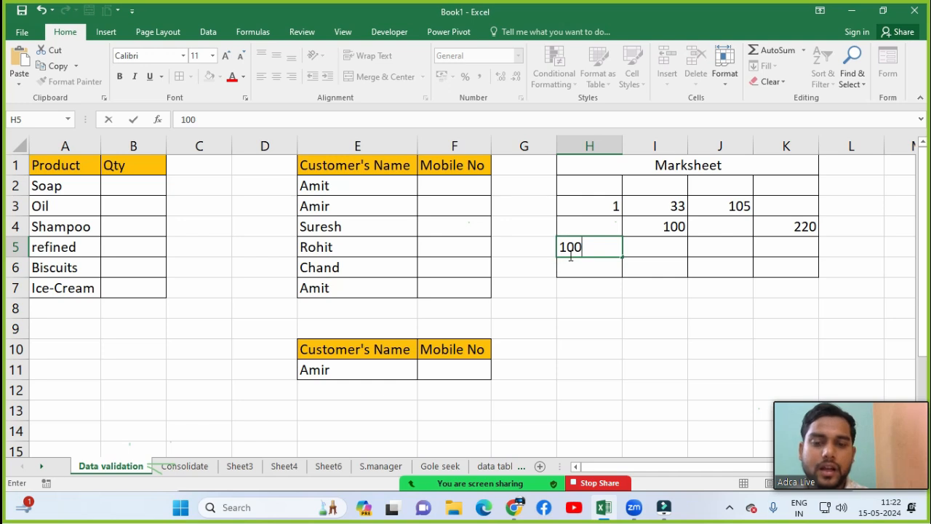
click(652, 246)
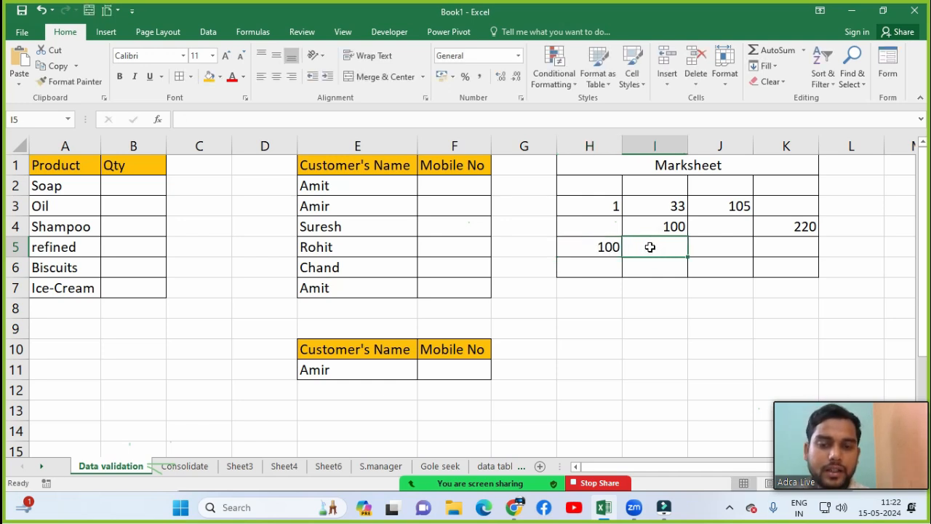
Step: Clear the marks from H3:K6 and open Data Validation for H2:K6
click(208, 32)
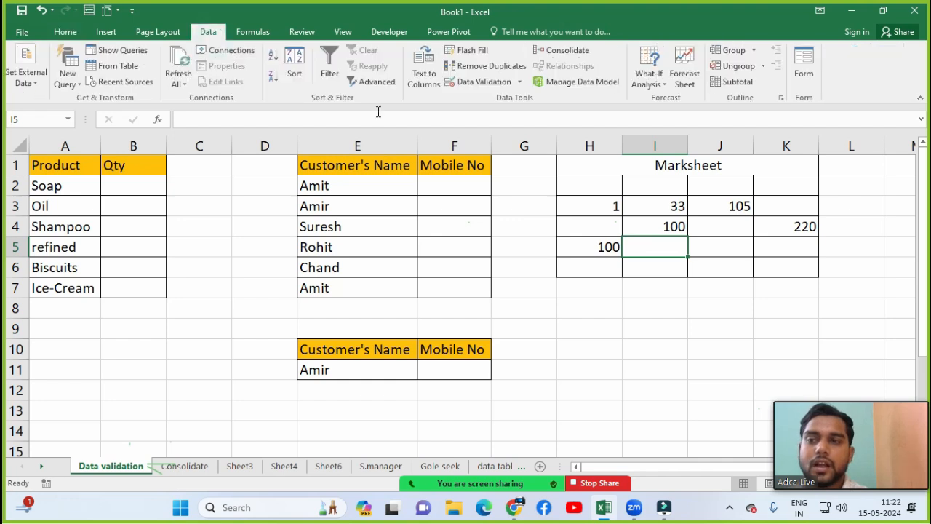
click(655, 223)
drag(600, 205, 779, 263)
key(Delete)
click(630, 204)
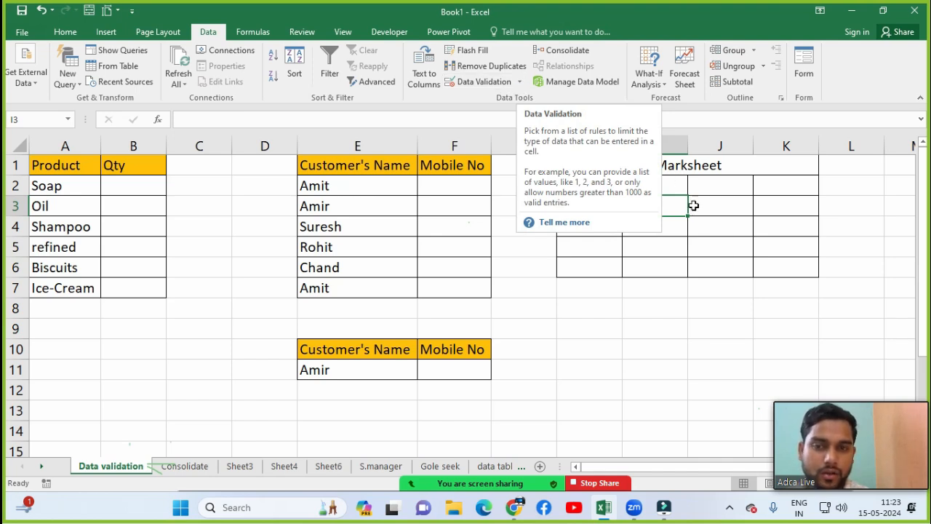
drag(597, 191, 765, 268)
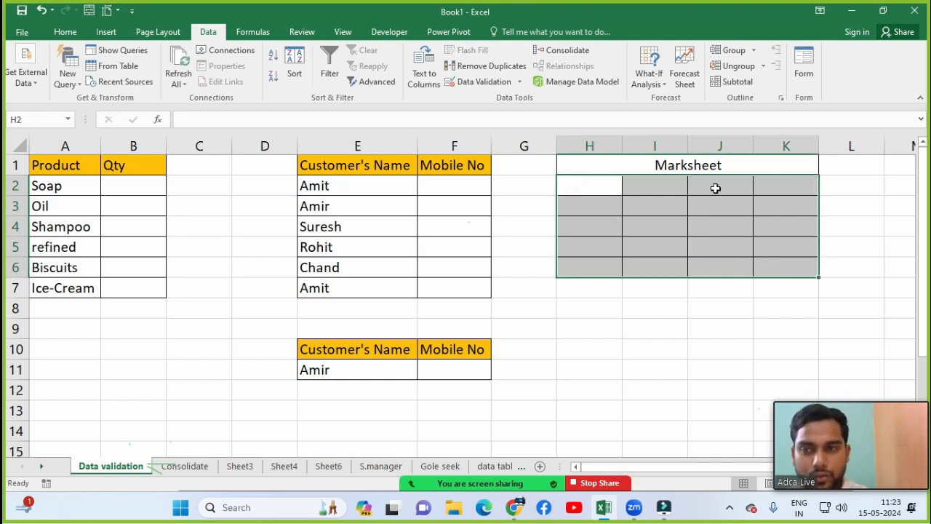
click(492, 88)
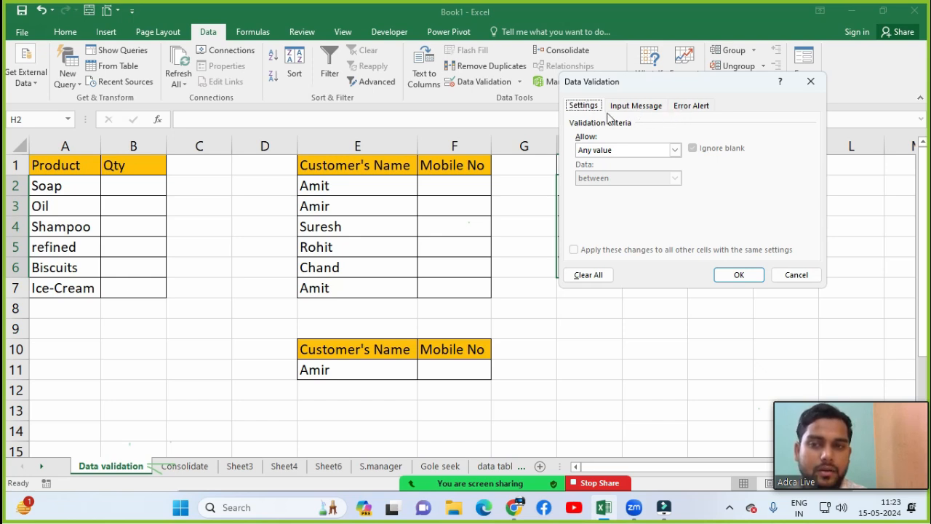
Step: Look over the Input Message and Error Alert tabs, then expand the Allow list in Settings
click(634, 109)
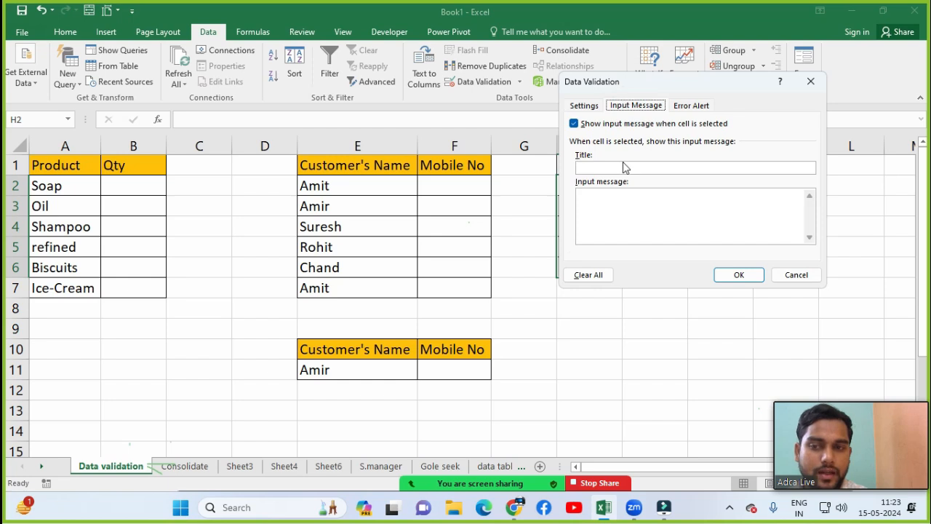
click(691, 106)
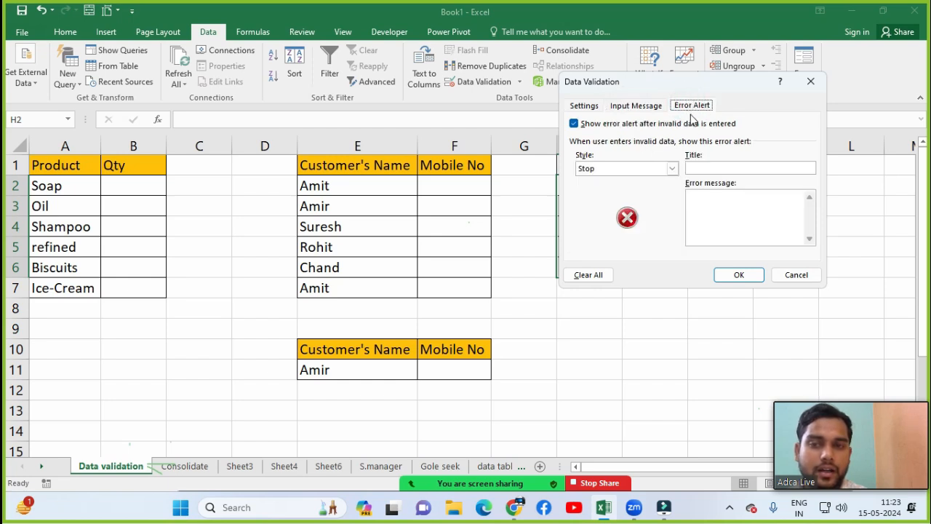
click(578, 108)
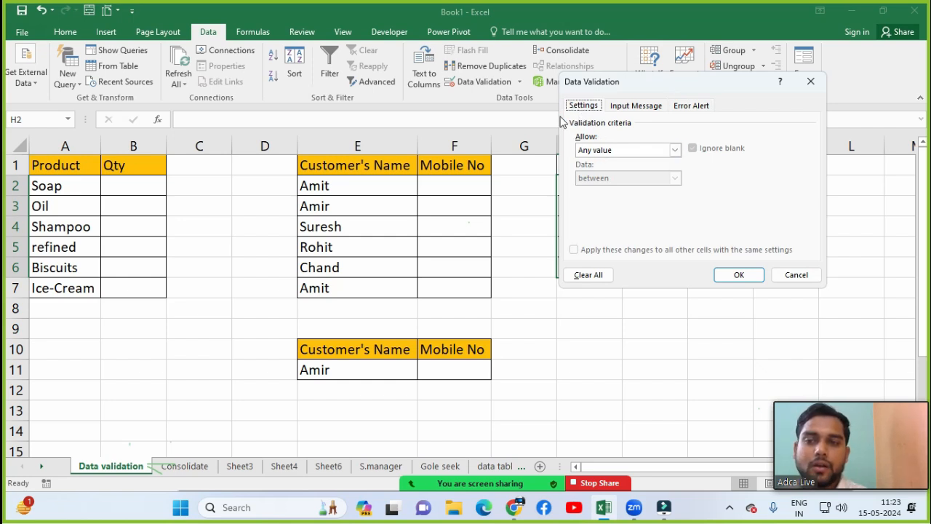
click(603, 151)
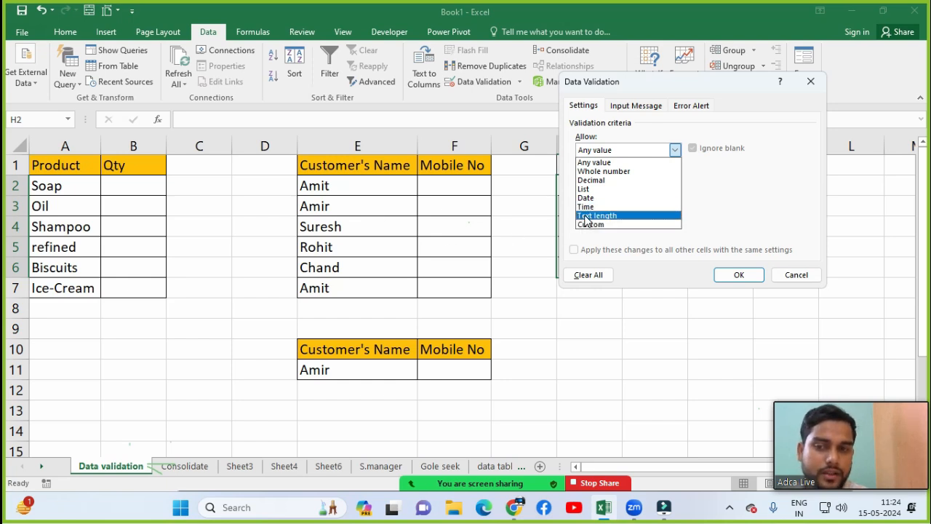
Step: Set validation to Whole number, between, minimum 1 and maximum 100, and apply it
click(604, 172)
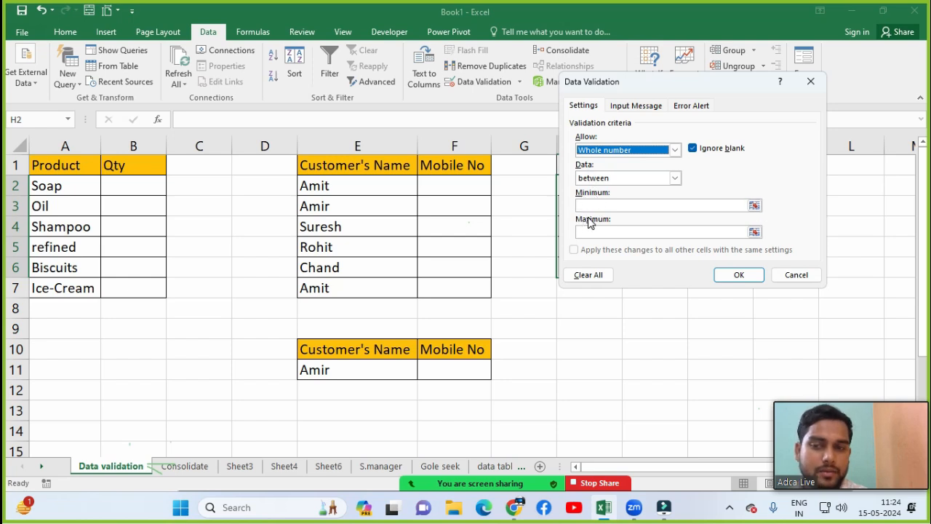
click(600, 179)
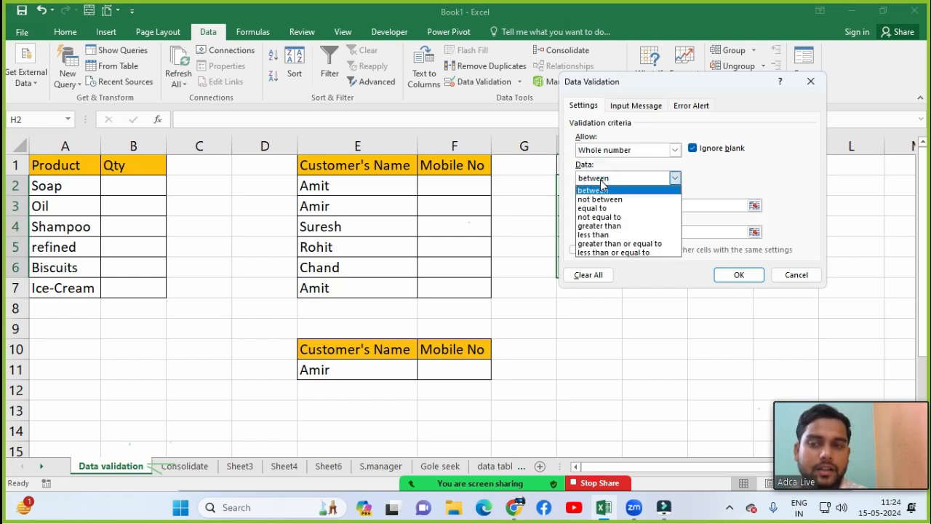
click(622, 175)
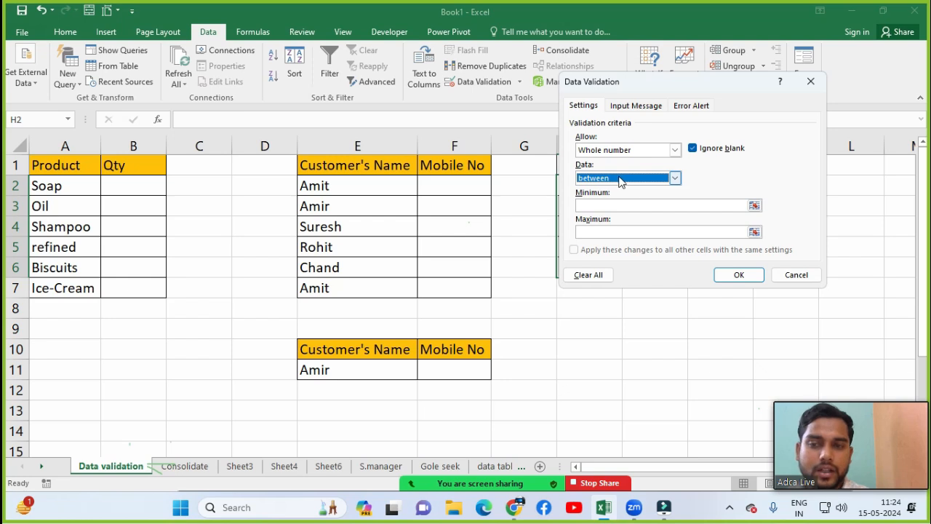
click(609, 181)
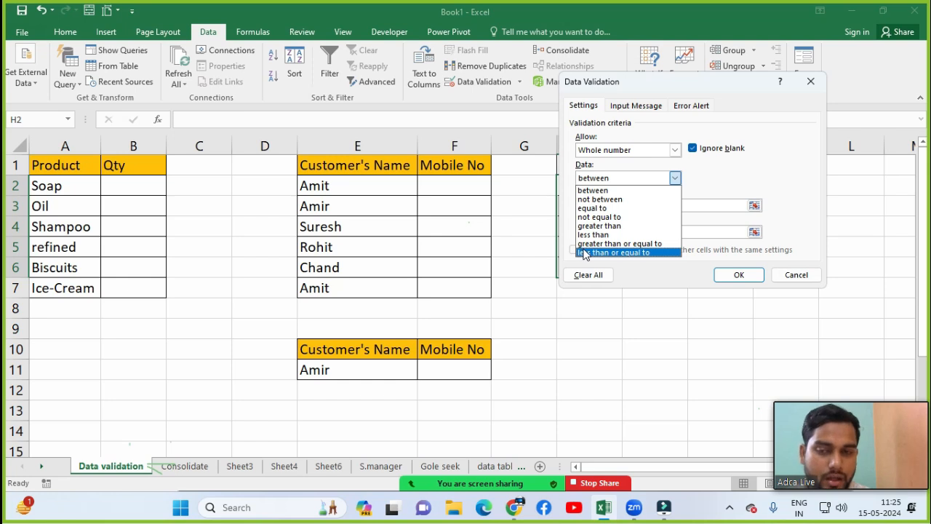
click(593, 190)
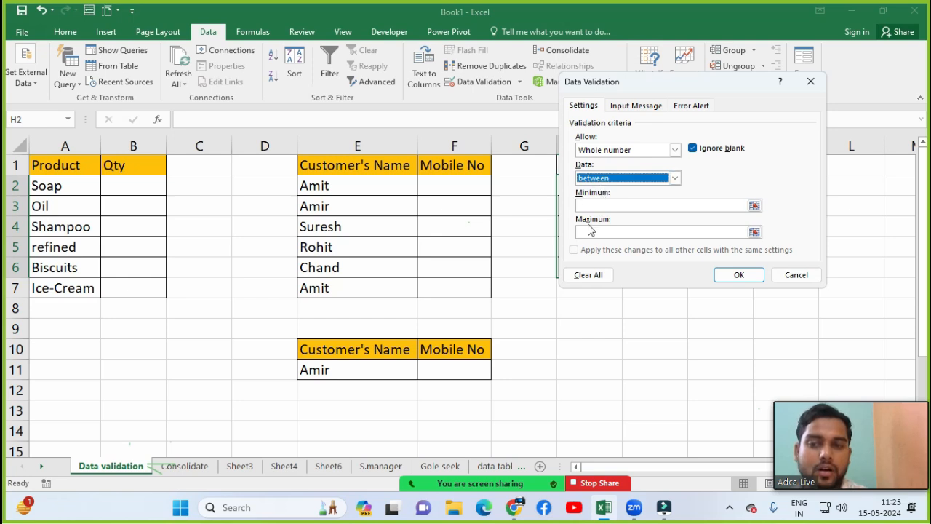
click(598, 205)
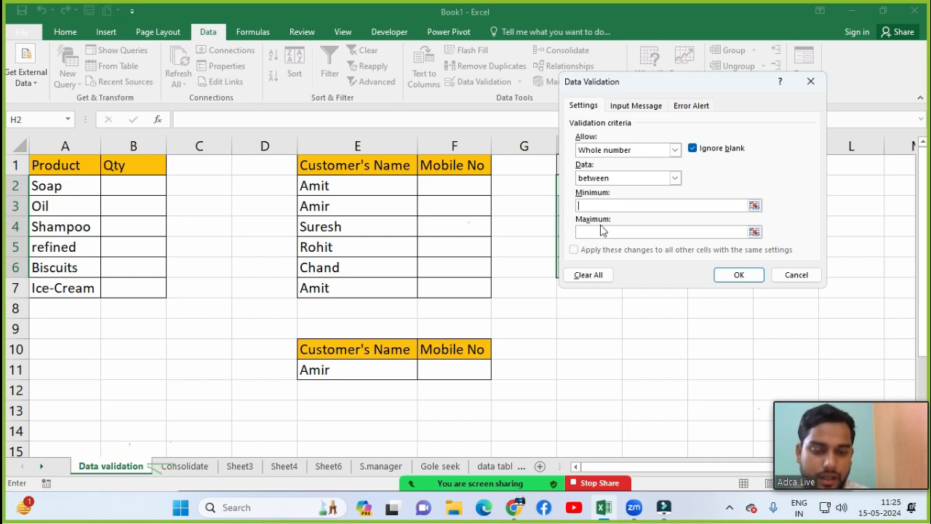
text(1)
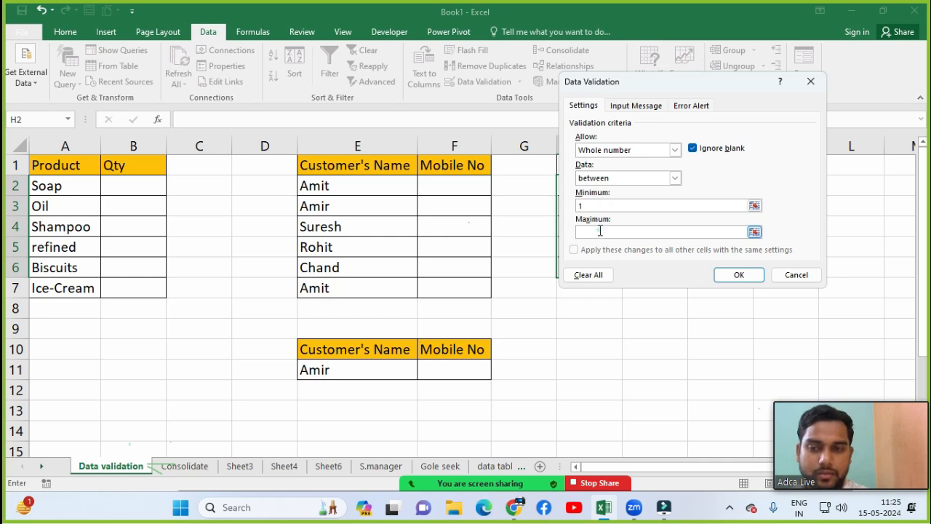
click(600, 231)
text(100)
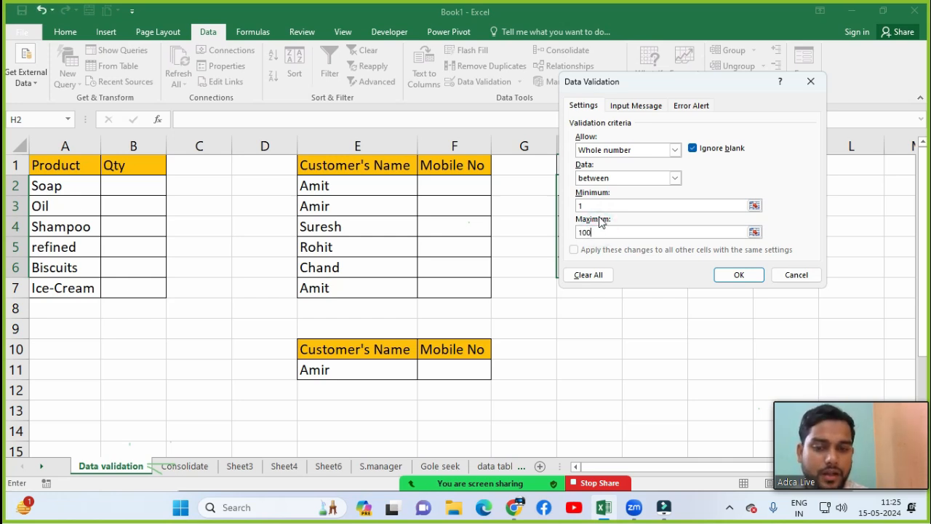
click(728, 279)
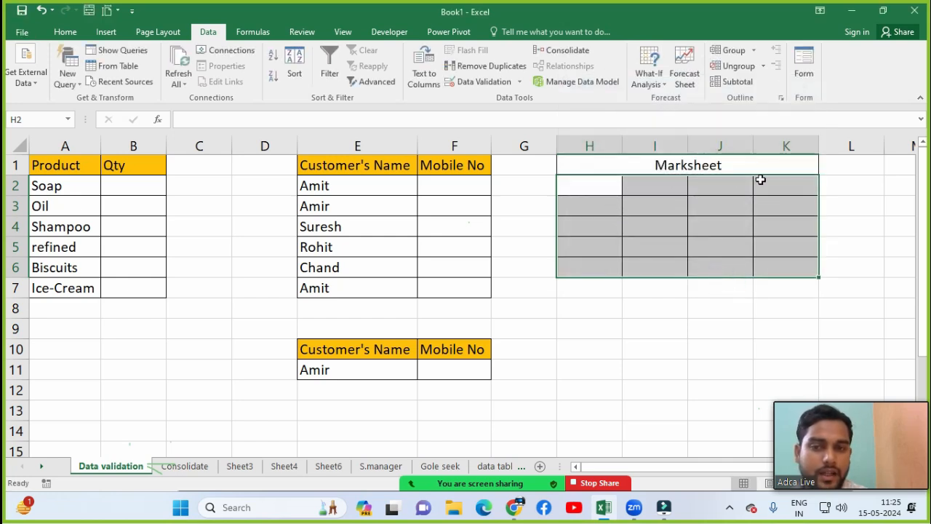
Step: Enter test marks 5 in I3, 50 in I4 and 90 in K4, then type 101 in H5
click(662, 212)
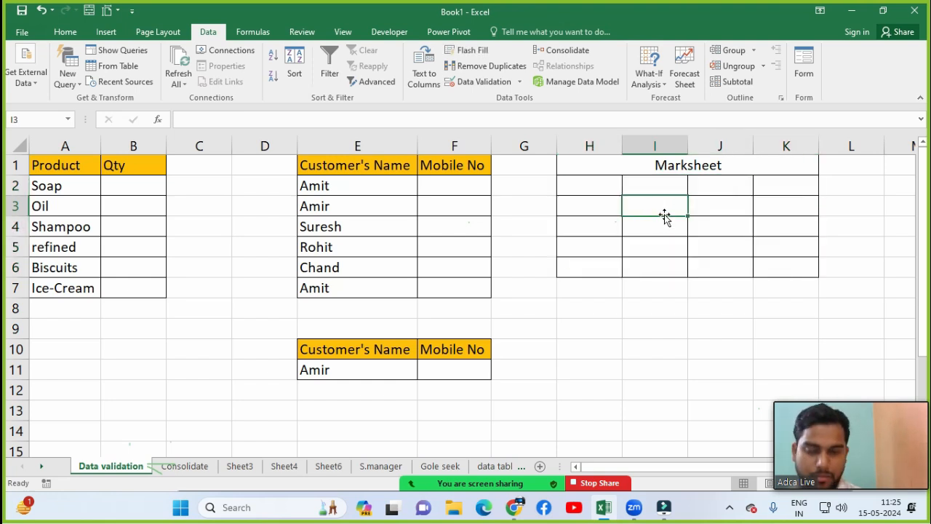
text(5)
key(Return)
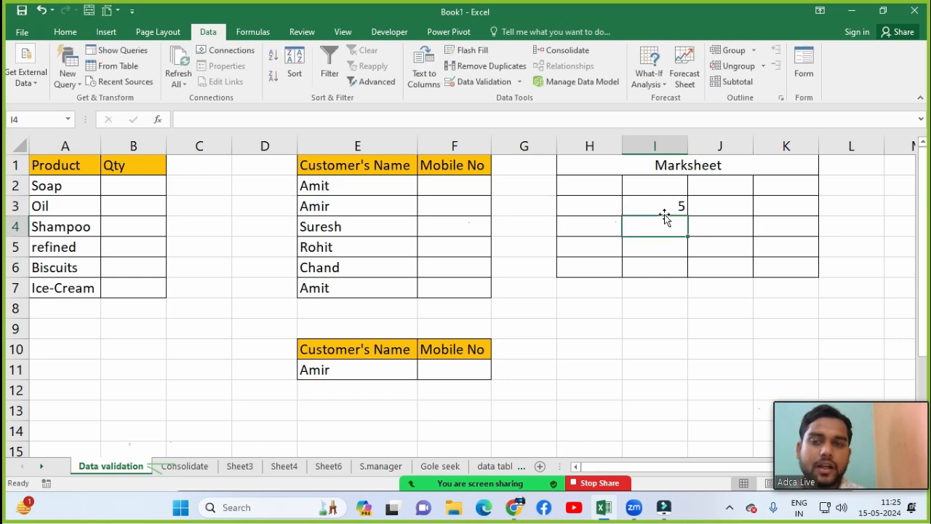
text(50)
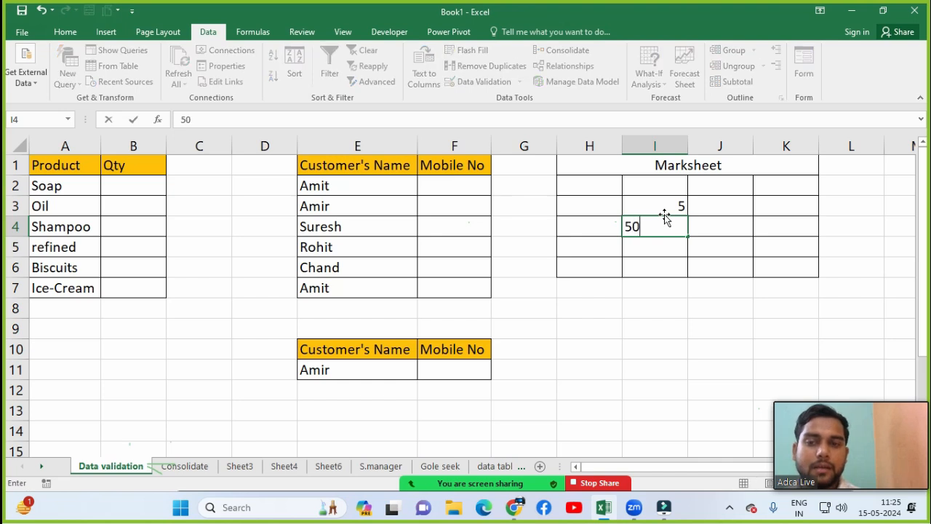
key(Return)
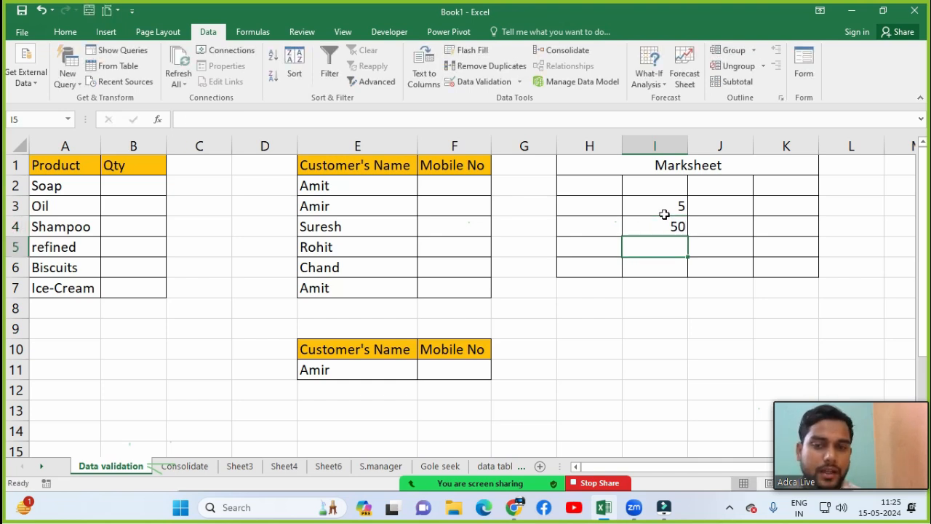
key(Up)
key(Right)
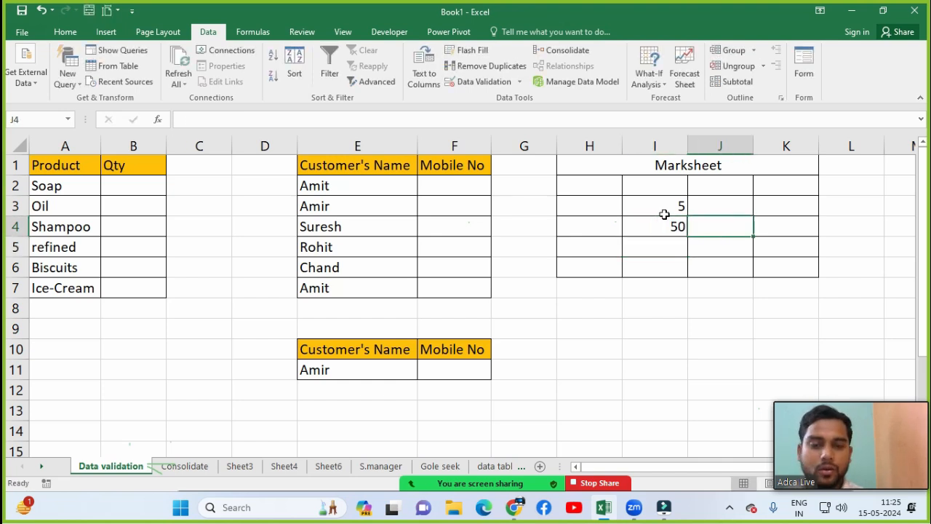
key(Right)
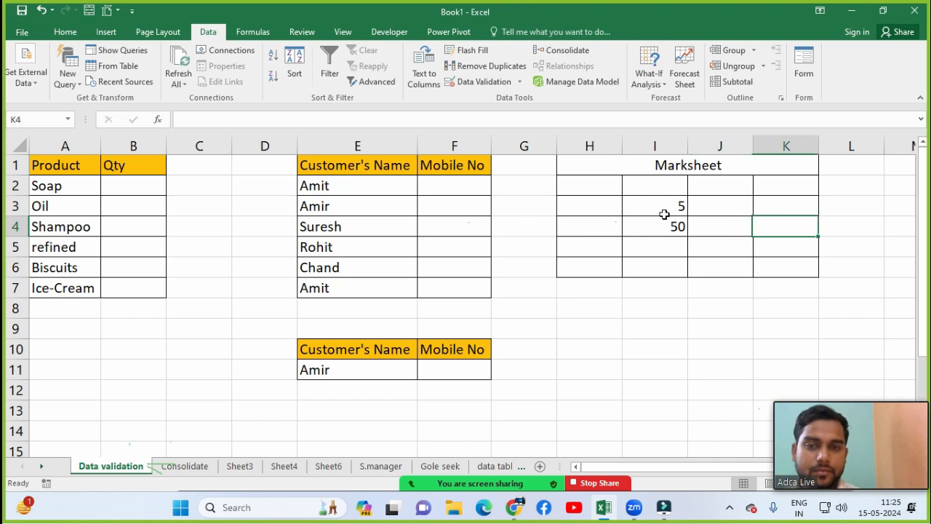
text(90)
key(Return)
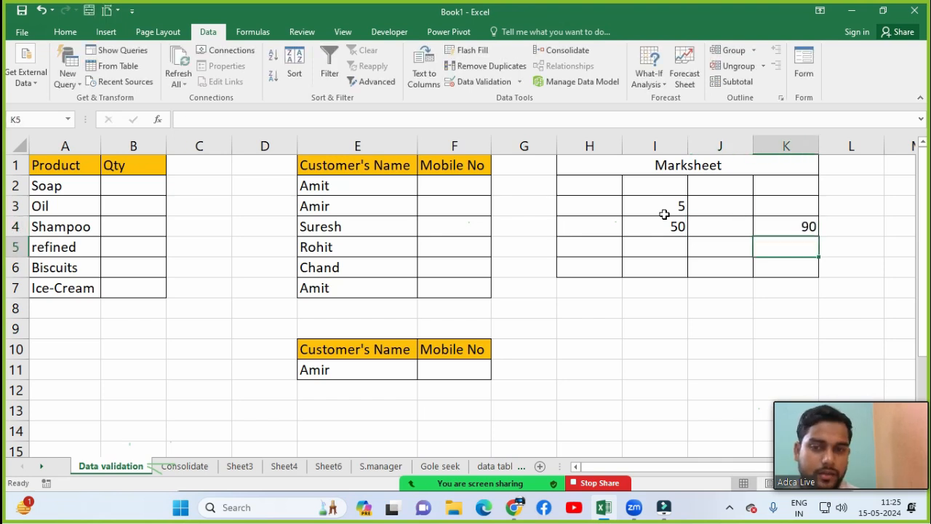
key(Left)
key(Left)
key(Left)
text(101)
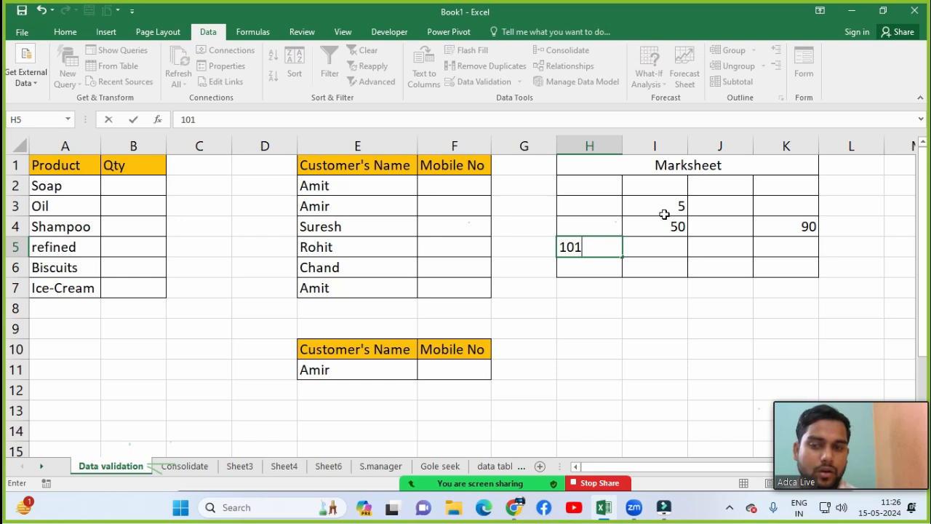
Step: Test the rule: 101 in H5 and 110 in H3 are rejected and discarded
key(Return)
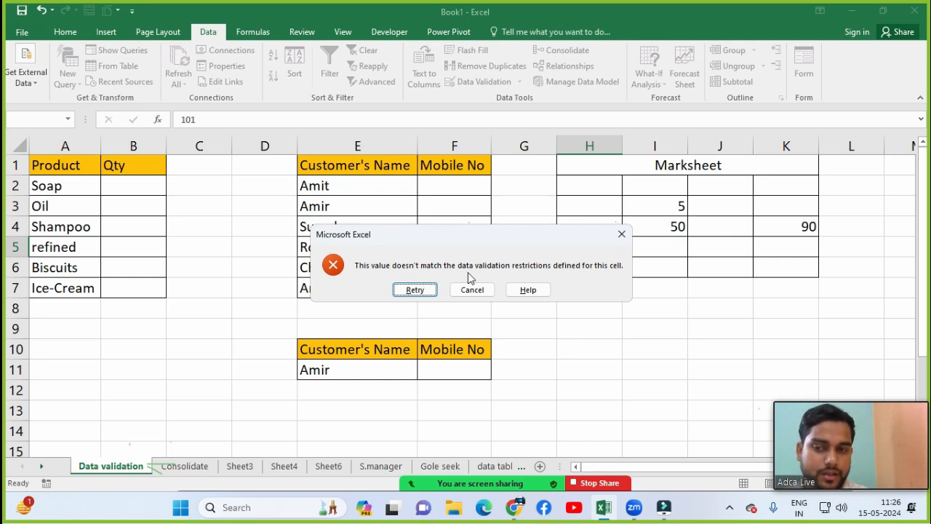
click(415, 289)
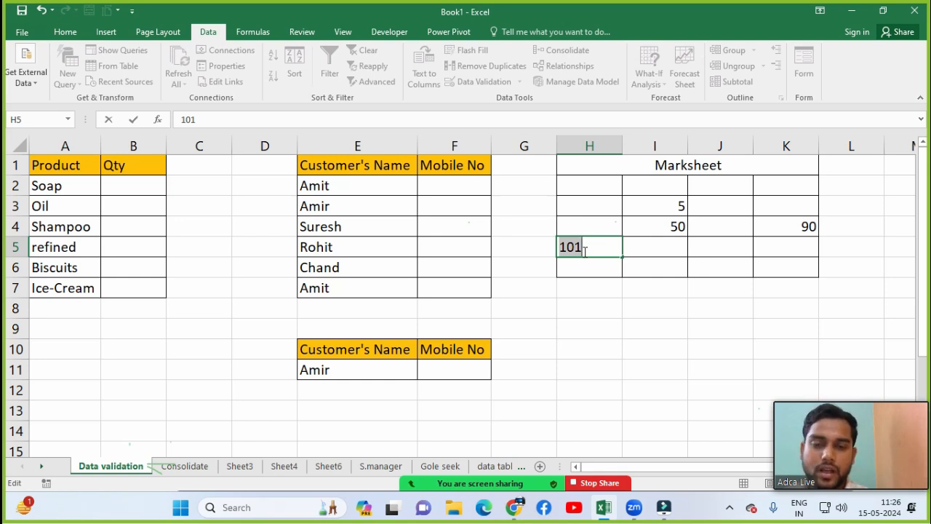
key(Escape)
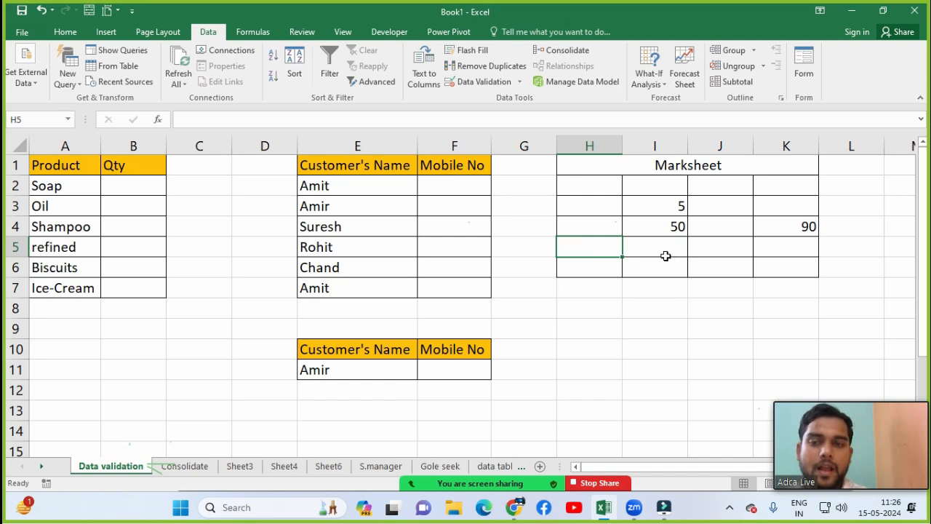
click(597, 212)
text(1)
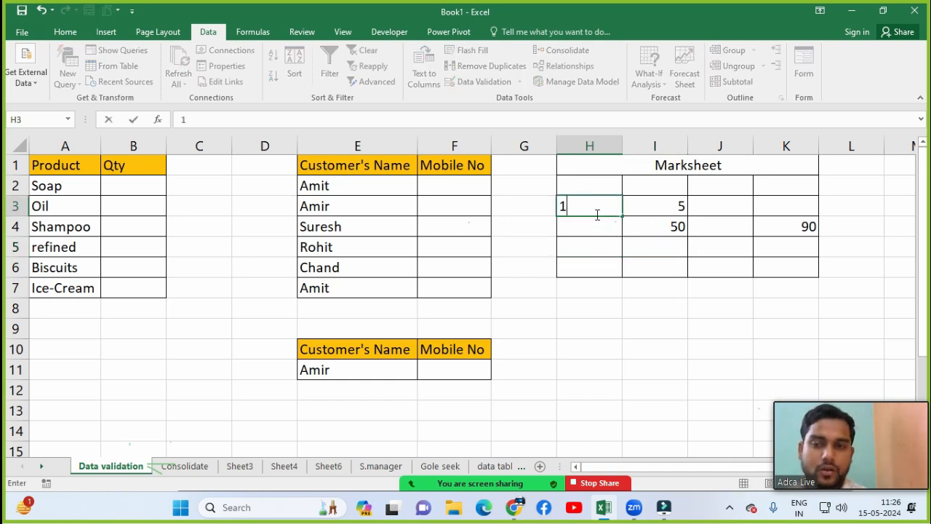
text(10)
key(ctrl+Return)
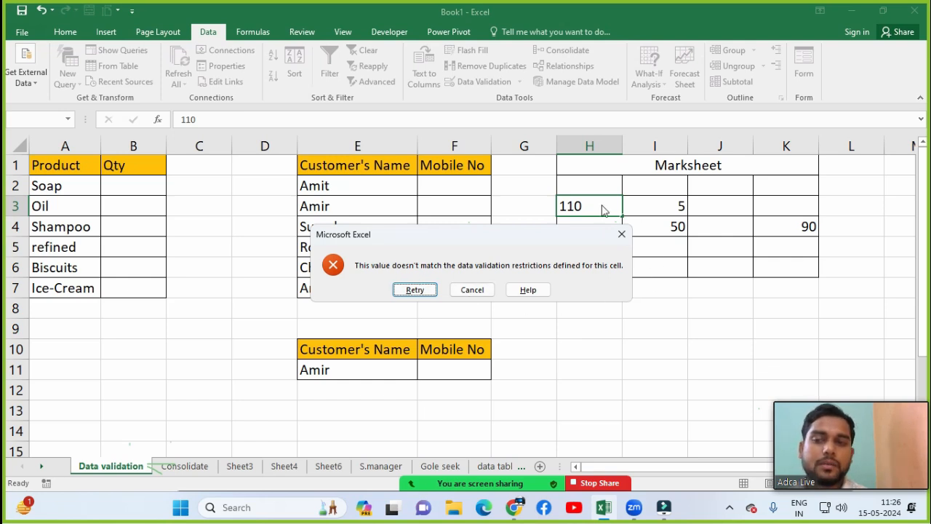
key(Escape)
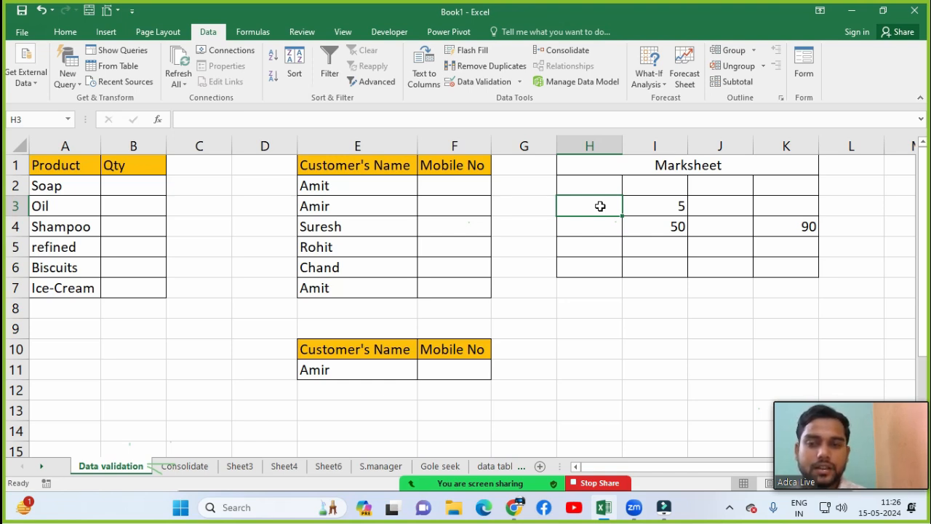
Step: Enter 10 in H3, then confirm 200 and 111 are rejected in H5, leaving it empty
double_click(600, 206)
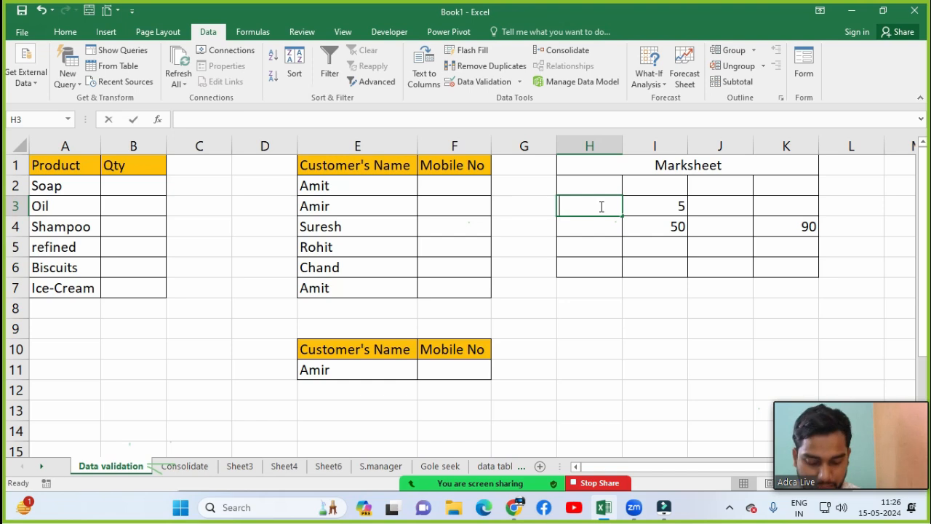
text(10)
key(Return)
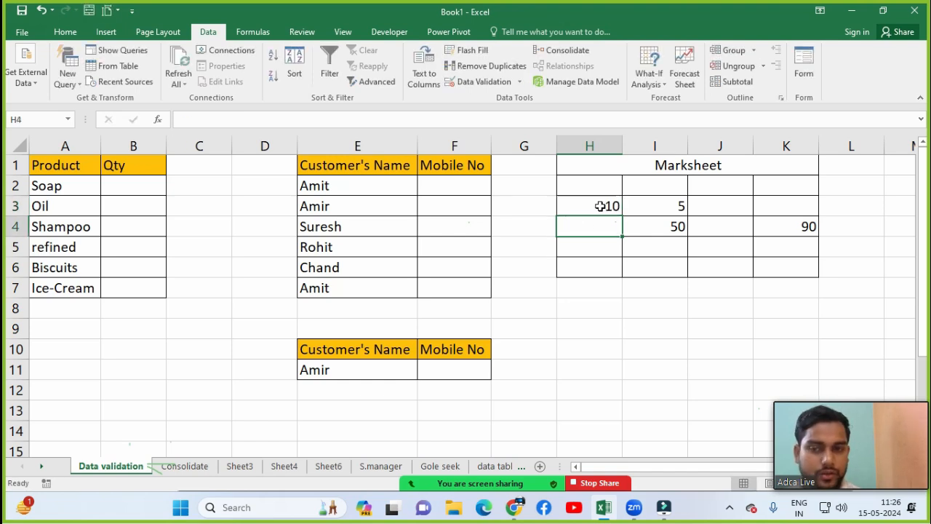
key(Return)
text(200)
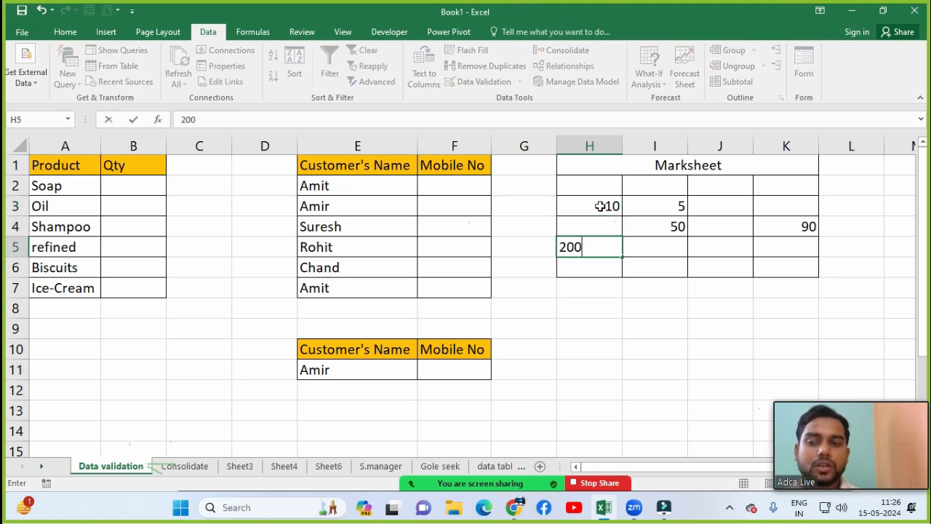
key(Return)
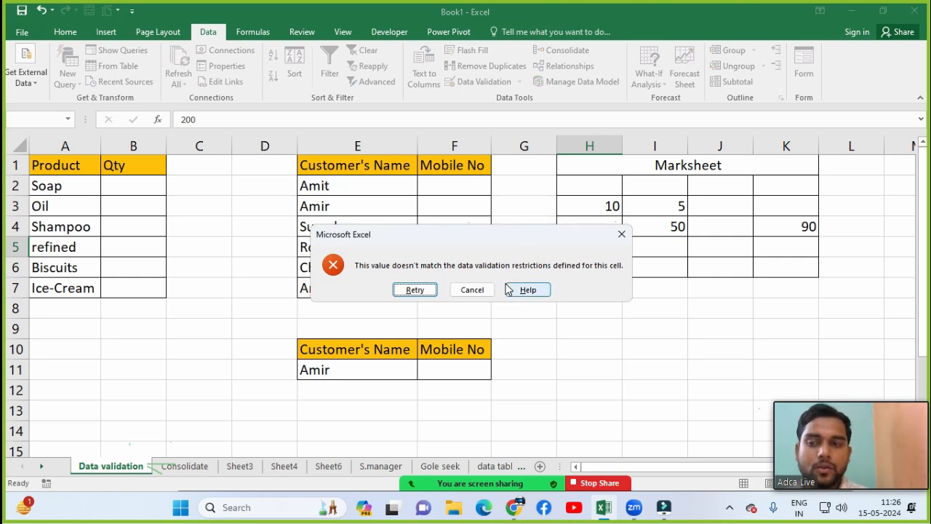
key(Escape)
text(111)
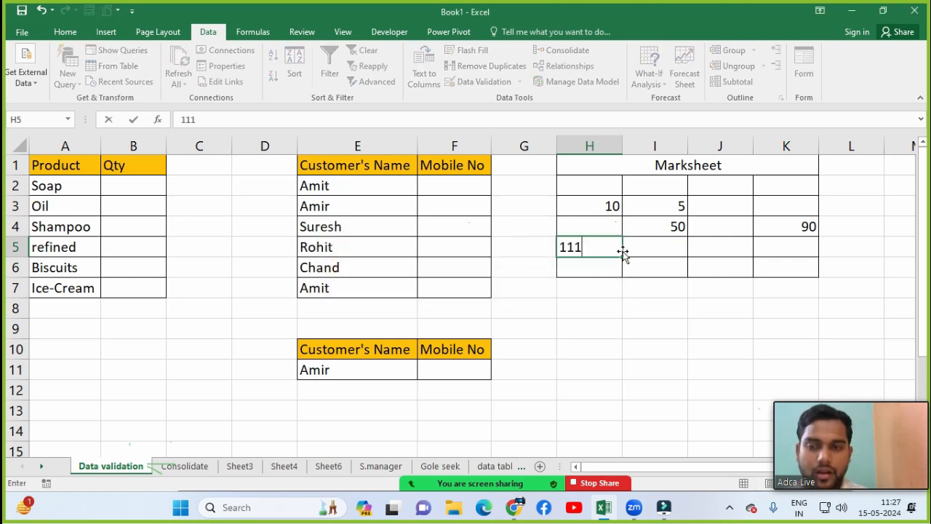
key(Return)
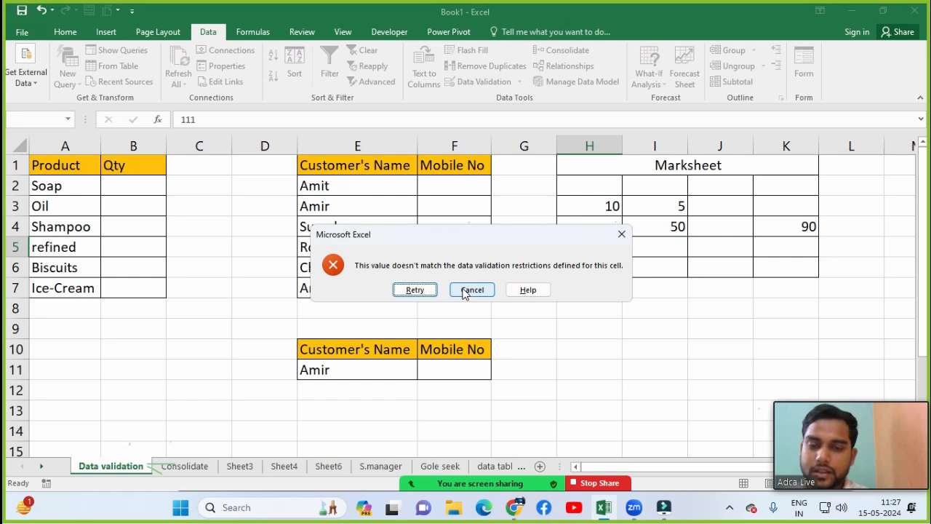
click(415, 290)
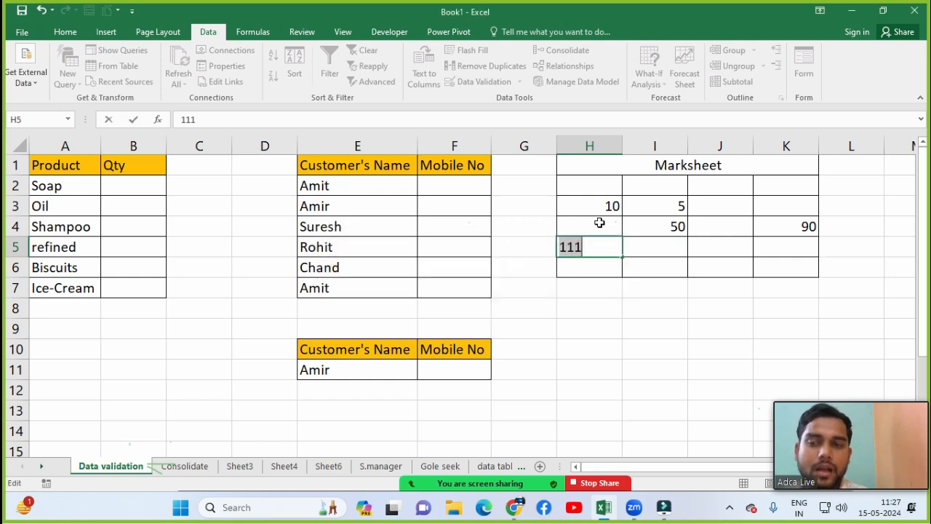
key(Escape)
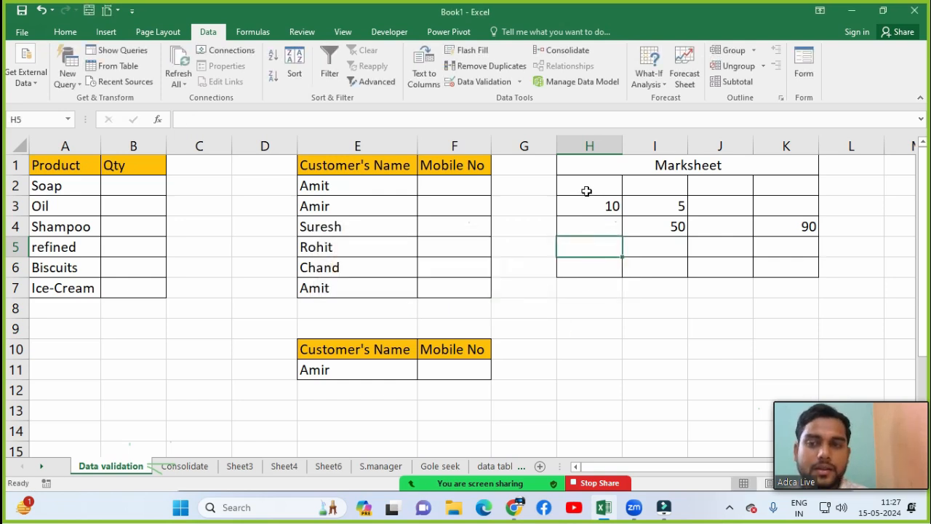
Step: Reopen Data Validation for H2:K6 and view its Stop-style Error Alert settings
drag(588, 191, 776, 269)
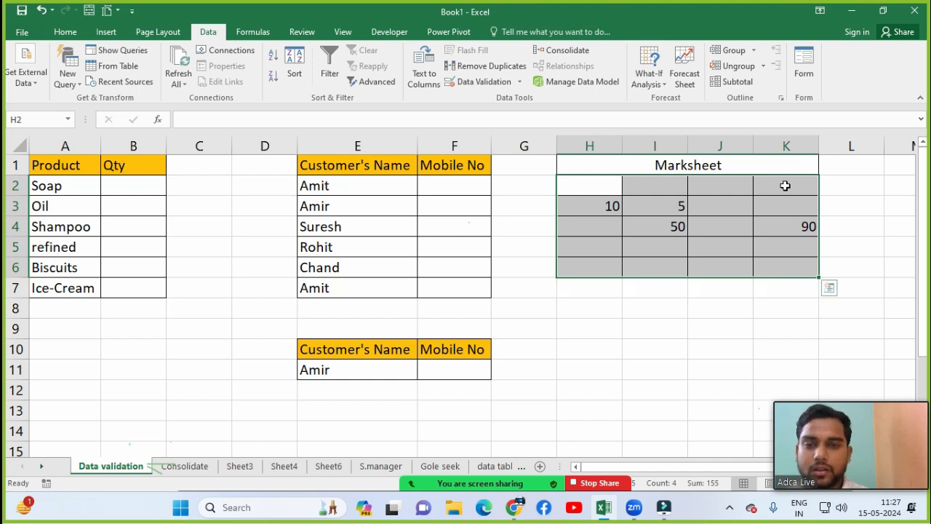
click(497, 85)
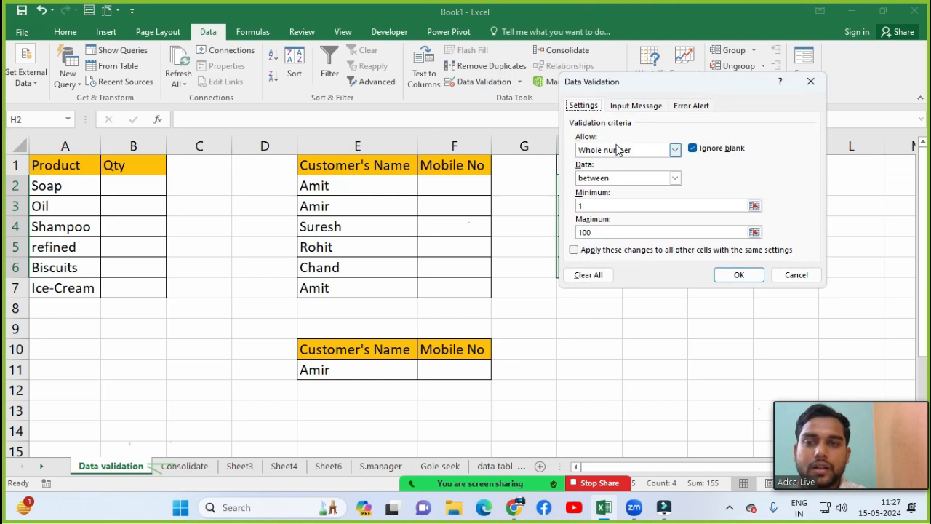
click(689, 107)
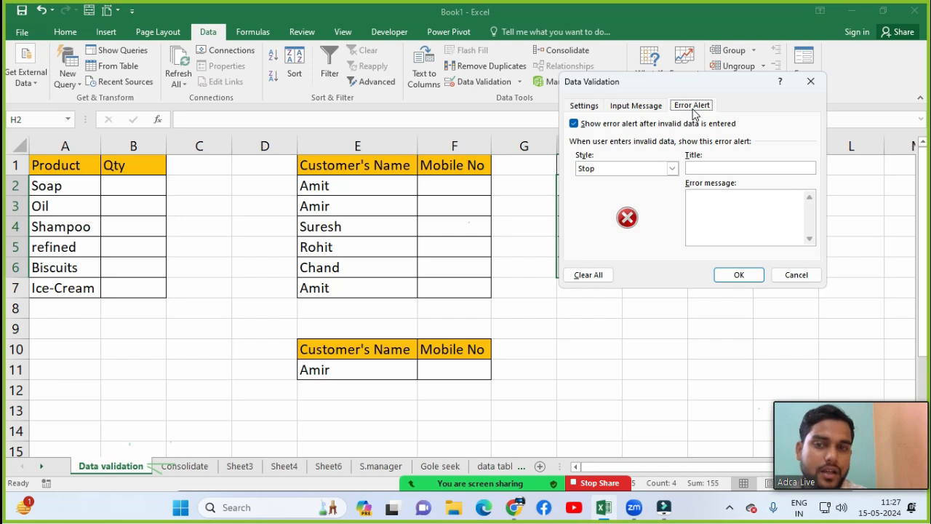
Step: Title the error alert 'Marksheet' and enter the message 'Min no -1 To max no - 100'
click(697, 168)
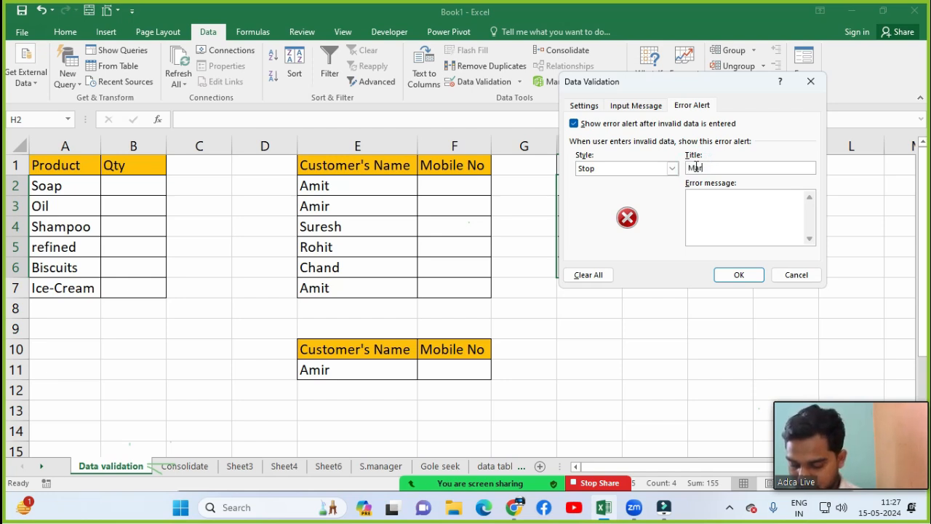
text(eet)
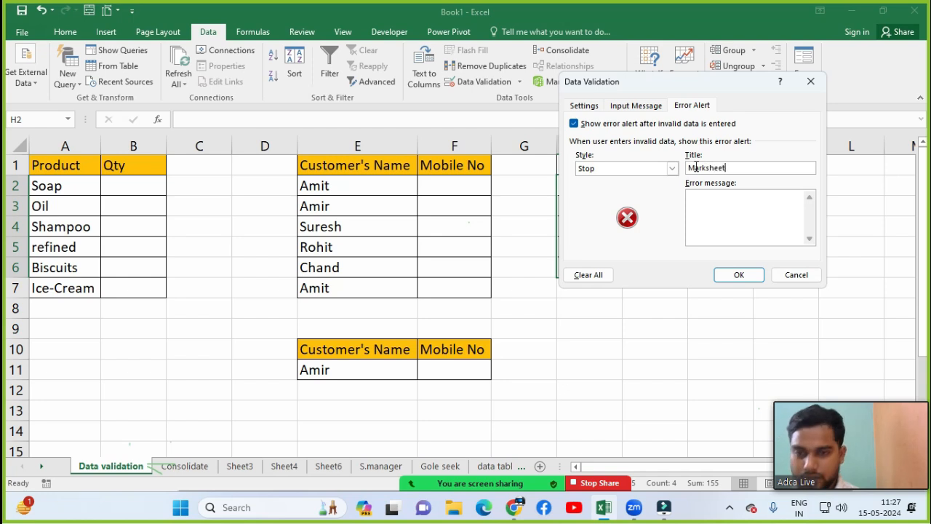
click(708, 195)
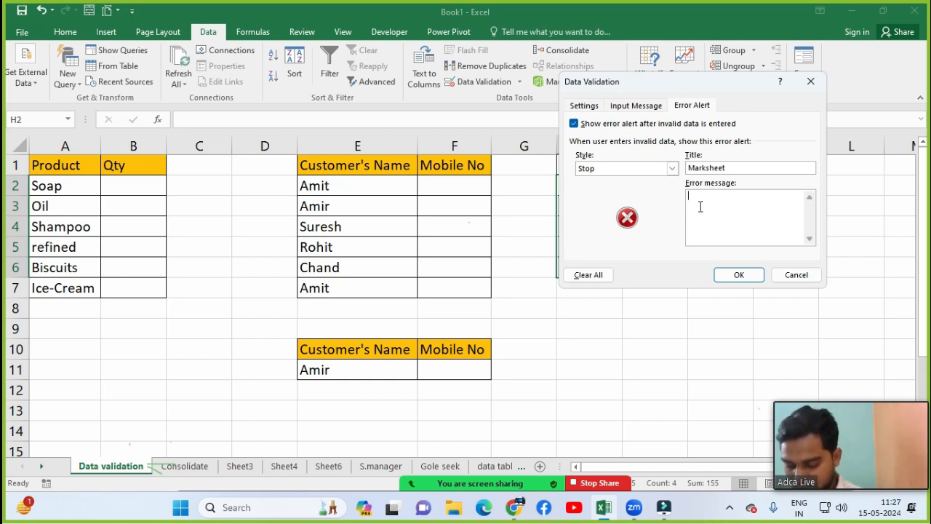
text(Min)
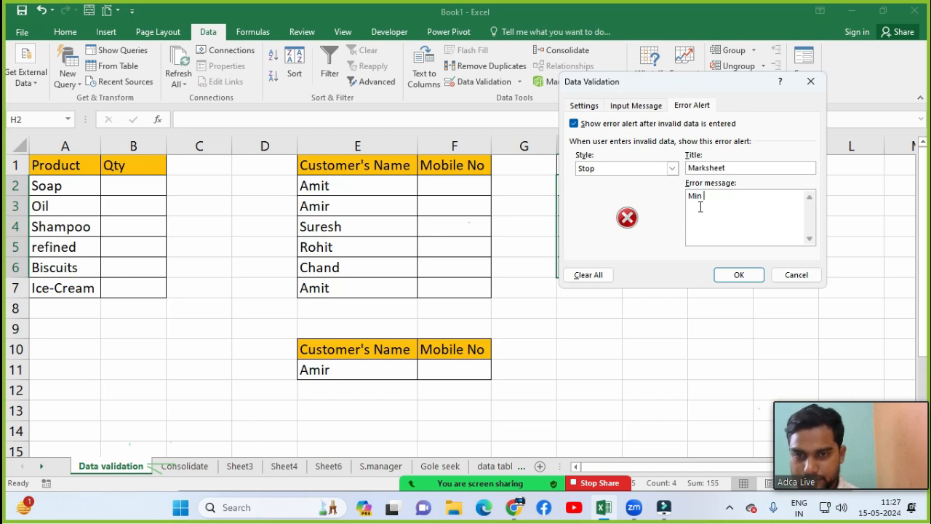
text( no :)
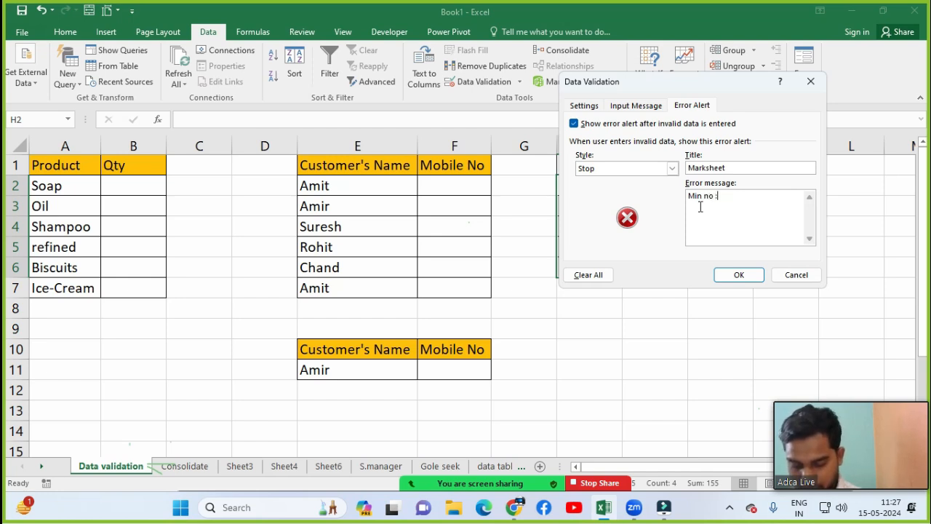
key(BackSpace)
text(-)
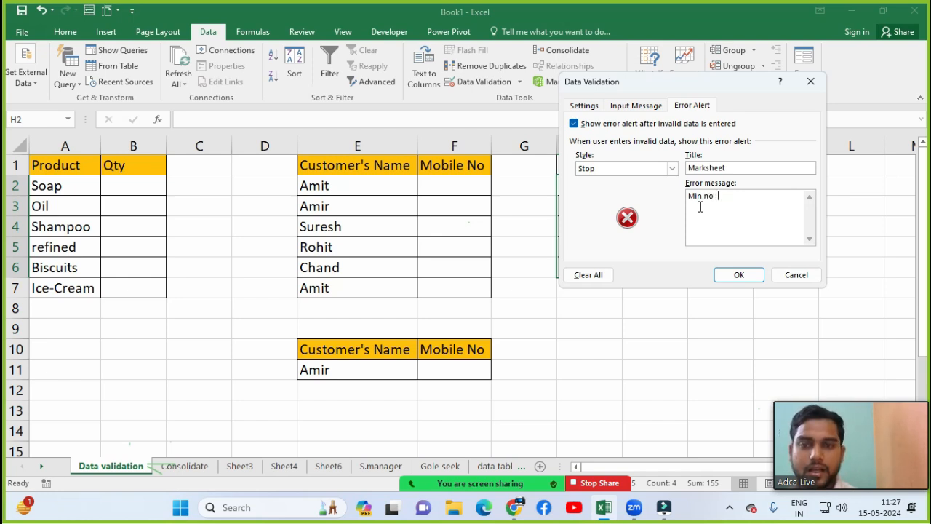
text(1)
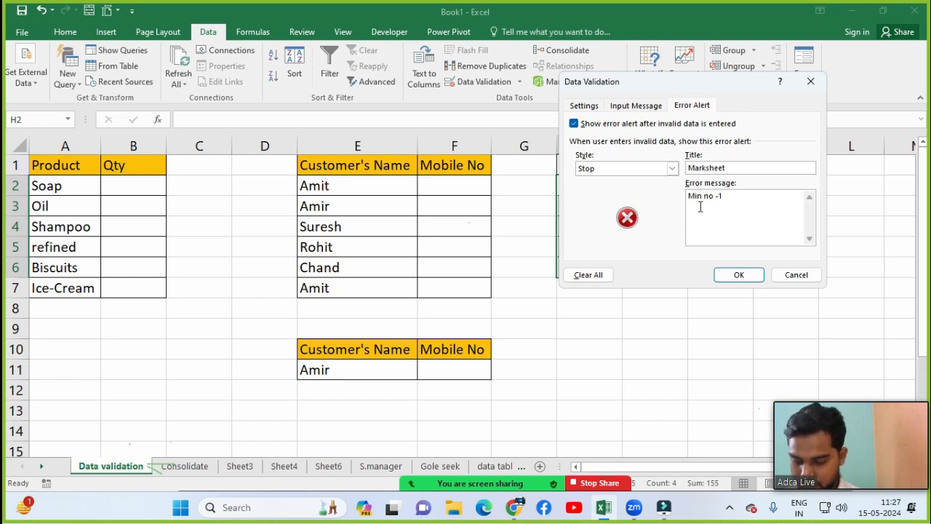
text( To max)
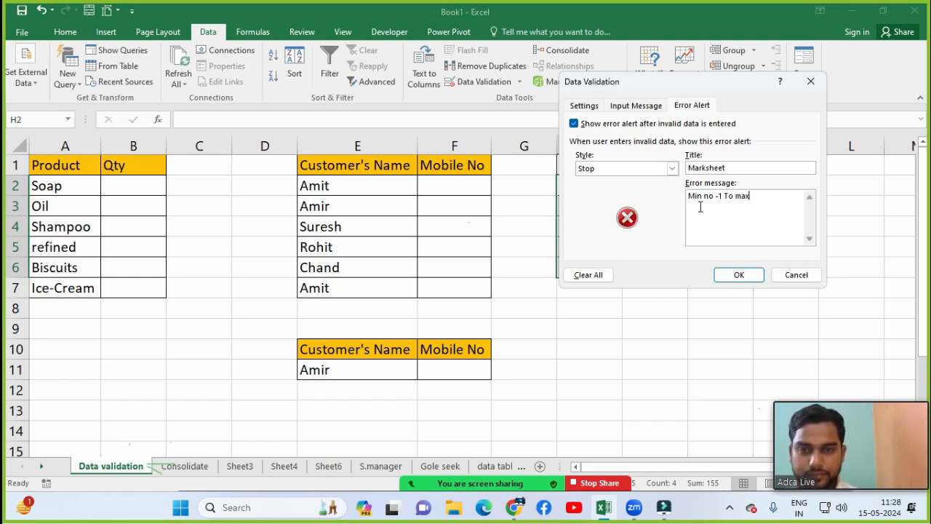
text( no - 100)
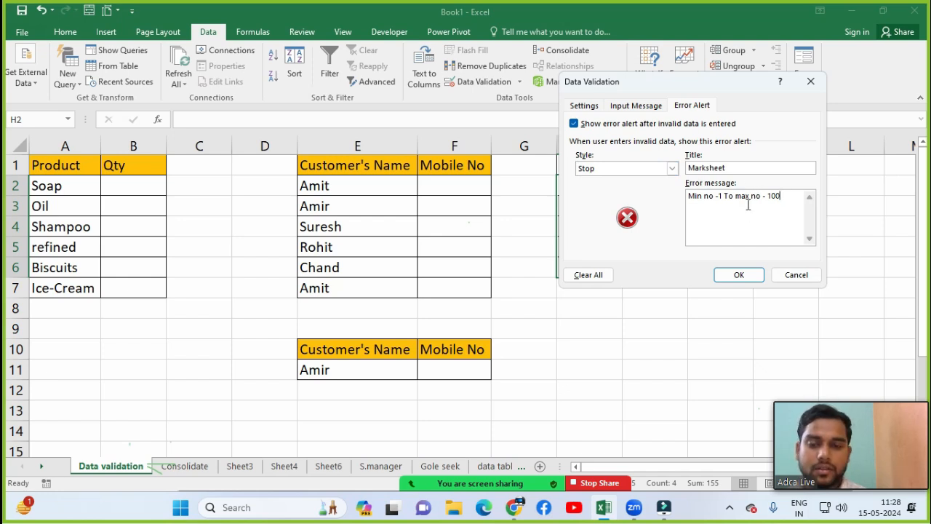
Step: Try the Warning and Information alert styles, then keep Stop and confirm the validation
click(598, 171)
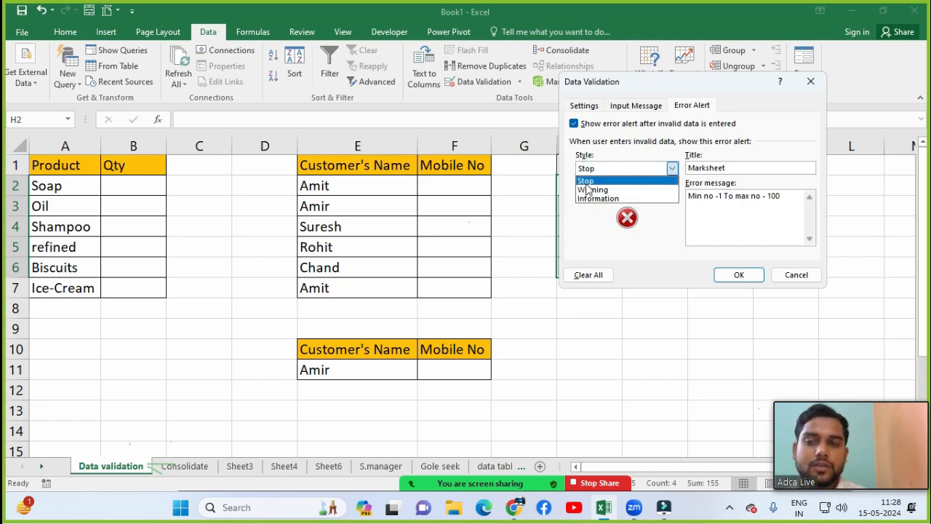
click(595, 222)
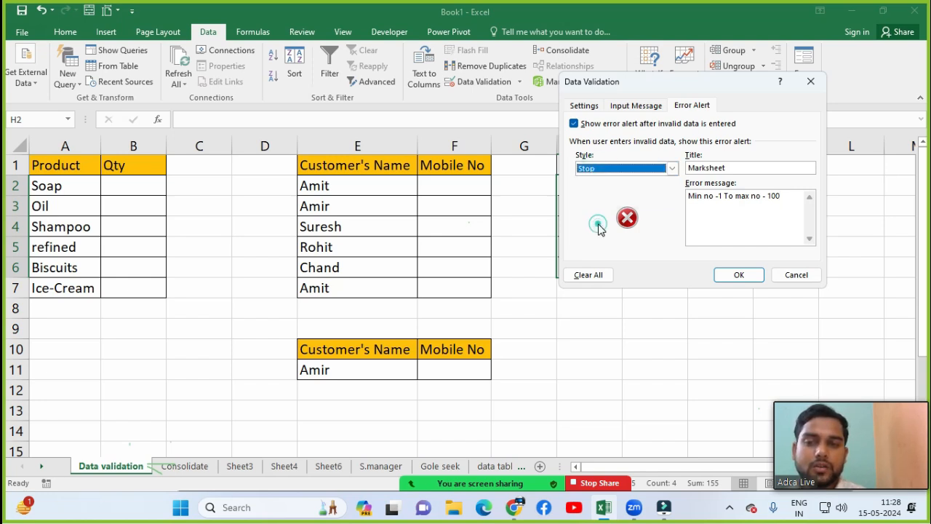
click(628, 171)
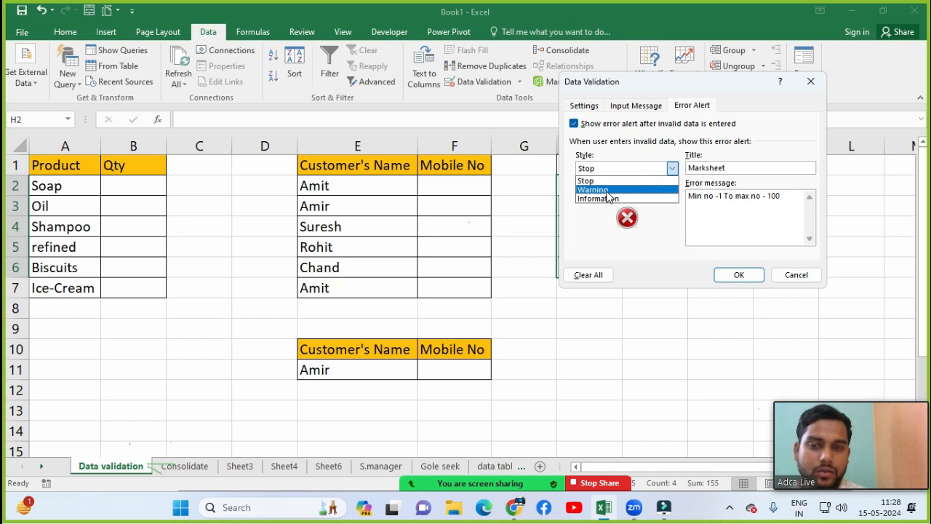
click(608, 193)
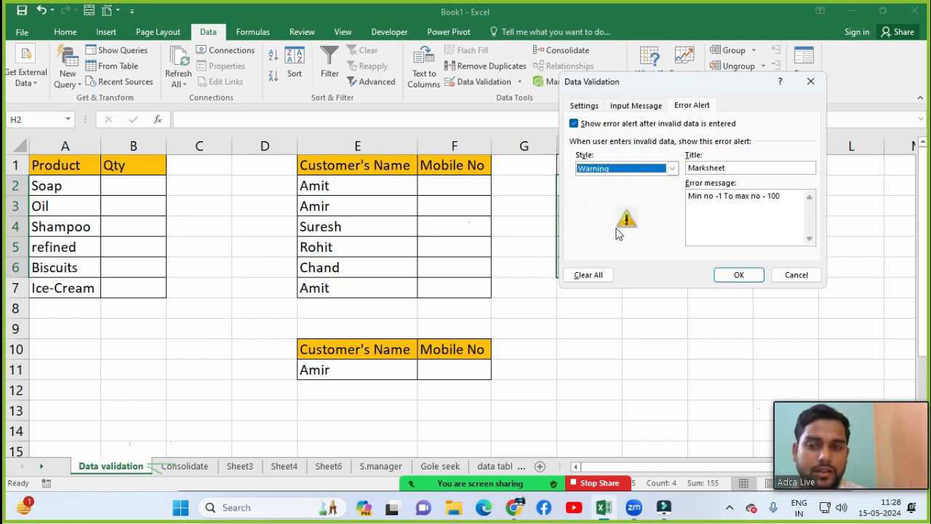
click(619, 170)
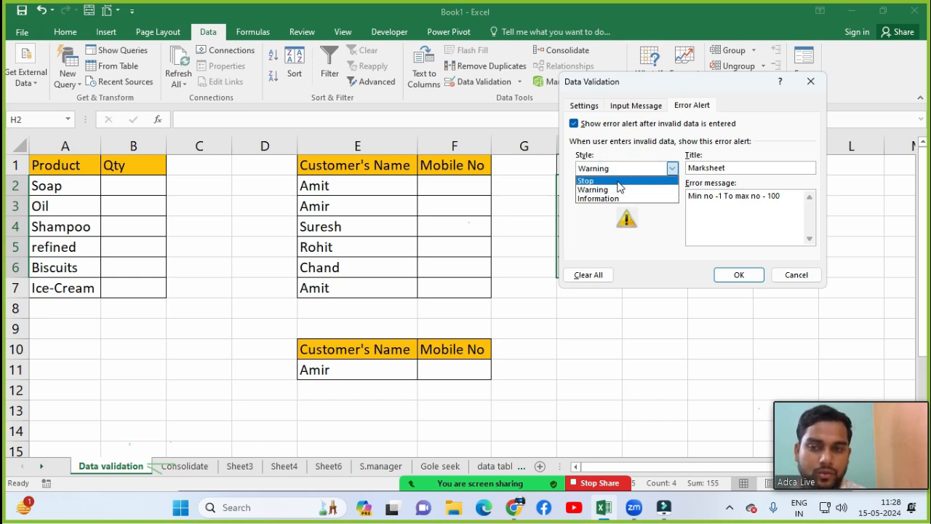
click(589, 200)
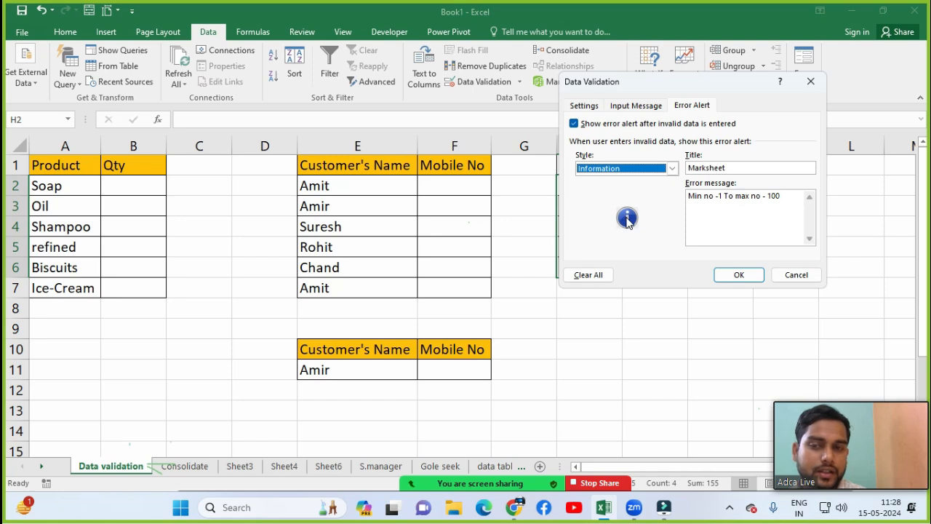
click(624, 169)
click(624, 181)
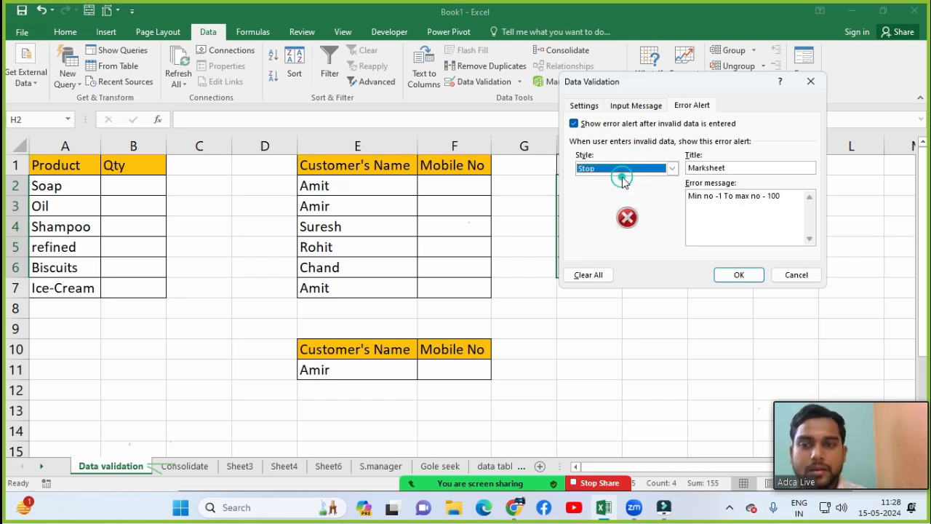
click(731, 276)
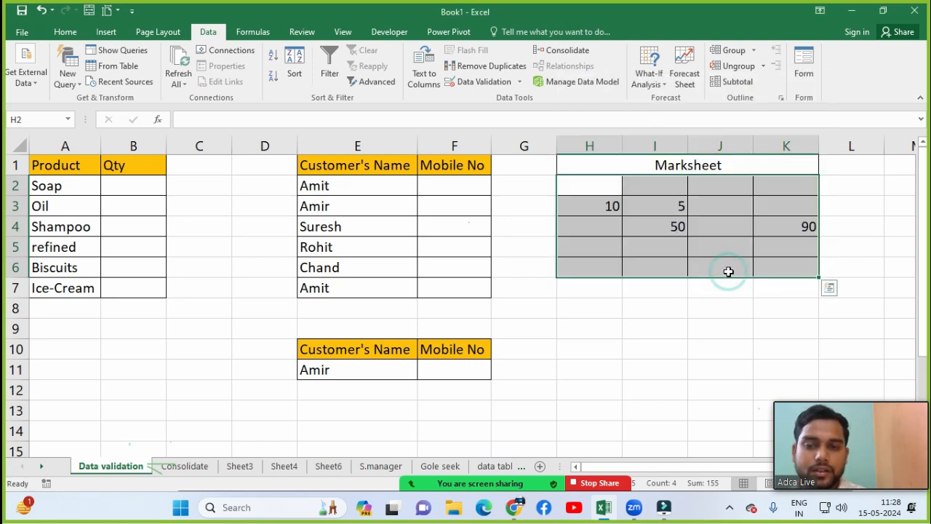
click(713, 211)
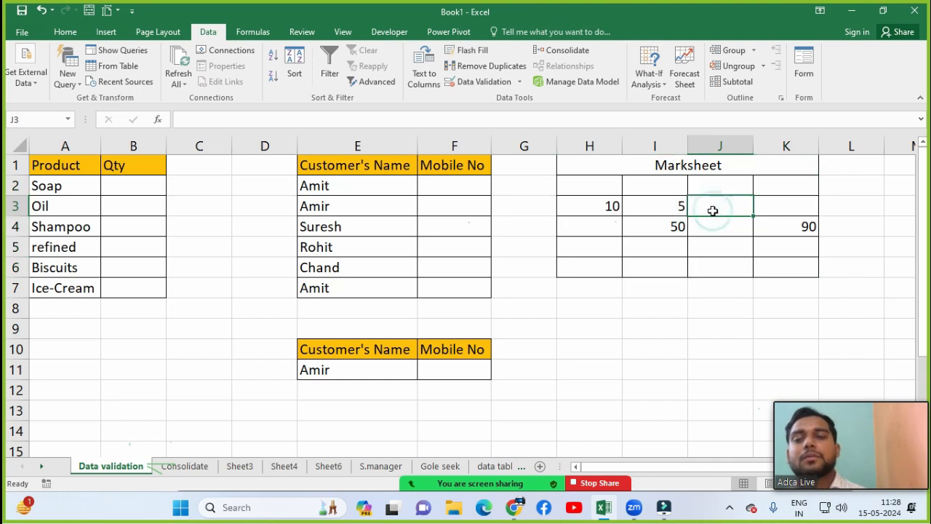
text(1000)
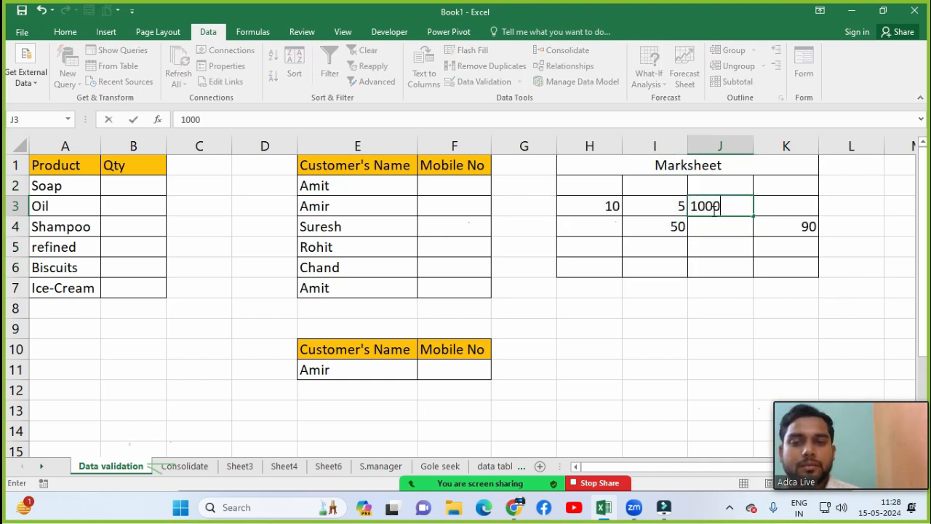
key(Return)
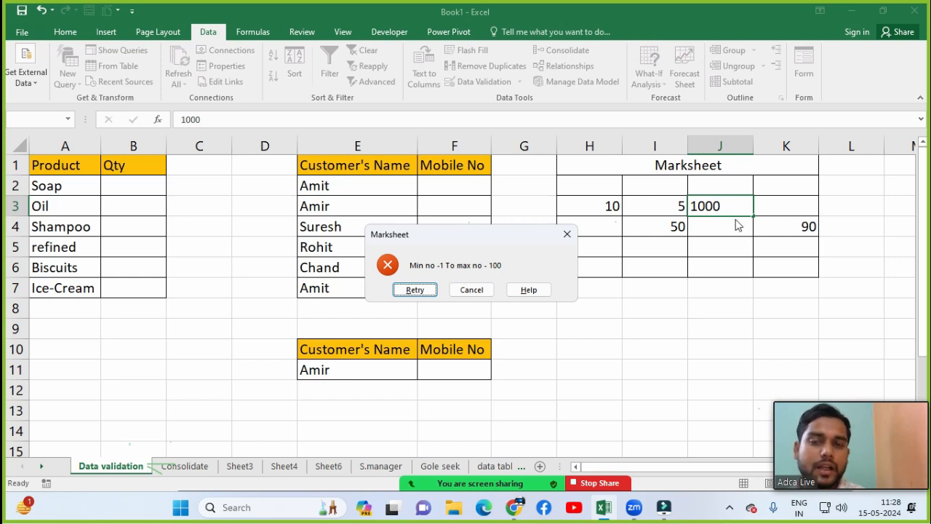
key(Escape)
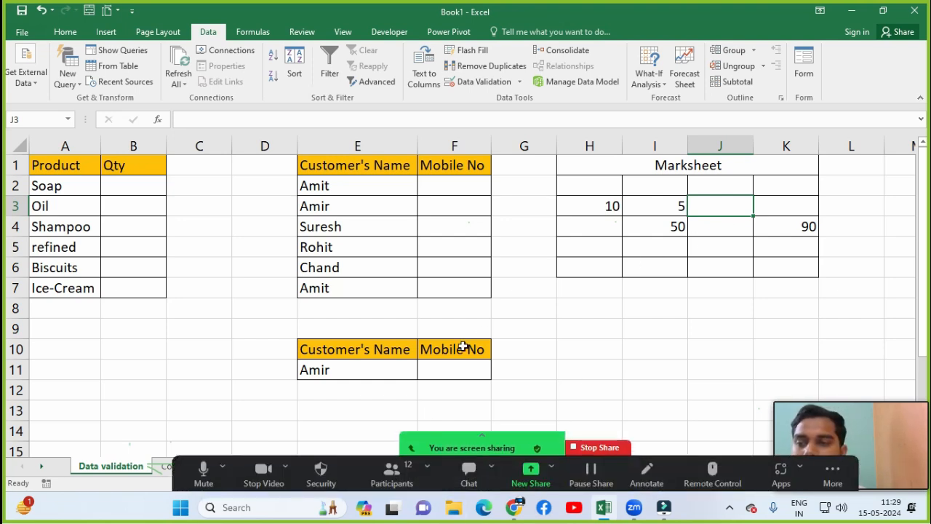
click(519, 308)
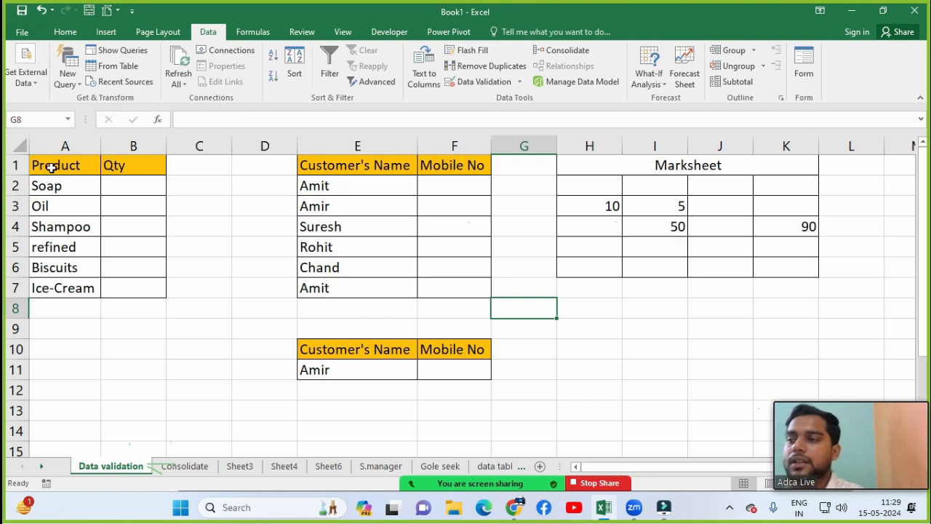
drag(51, 166, 53, 207)
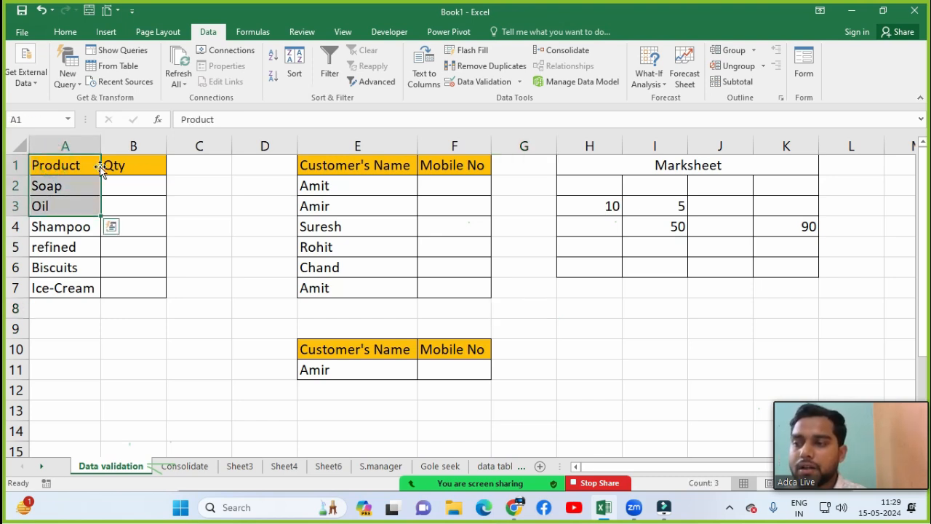
drag(132, 163, 131, 196)
click(131, 200)
click(128, 185)
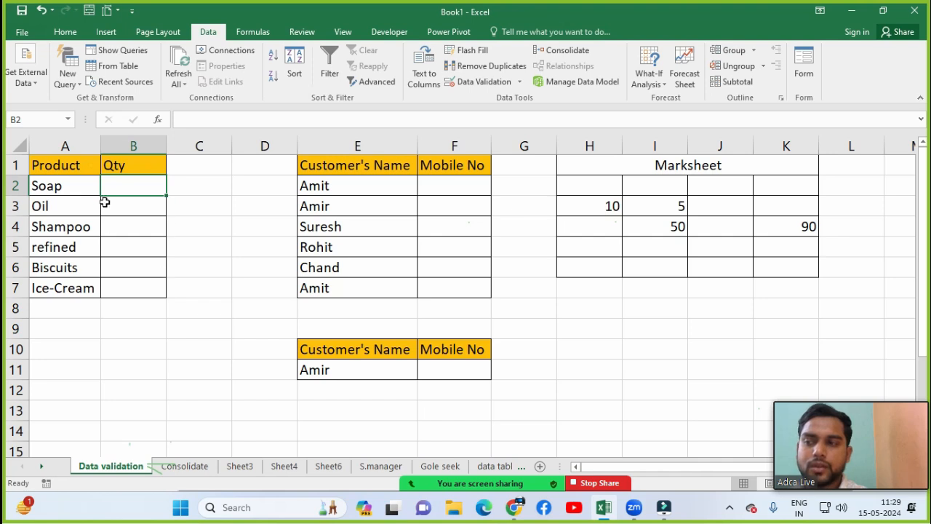
click(59, 188)
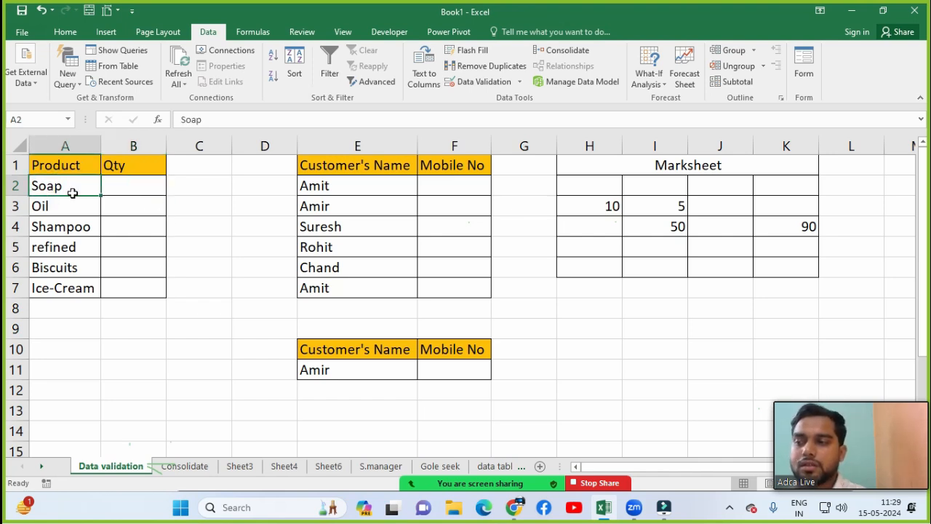
click(115, 183)
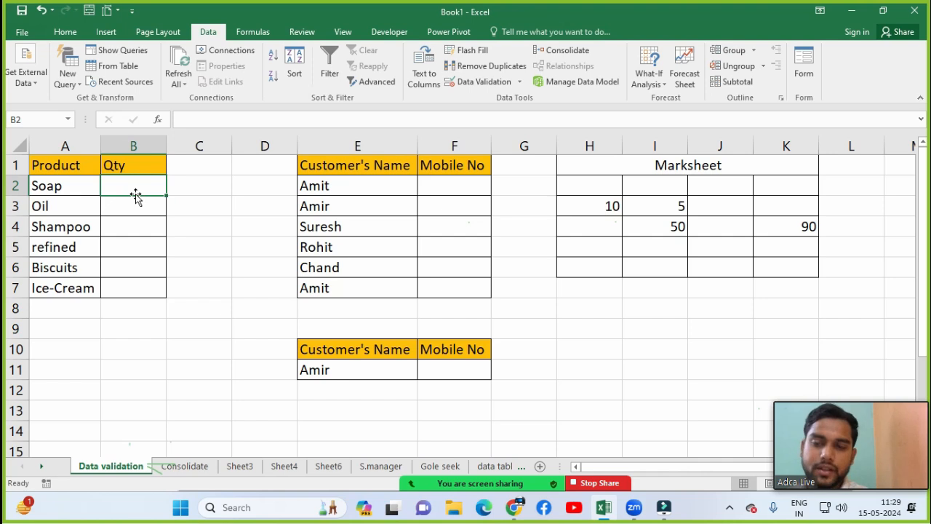
text(1100)
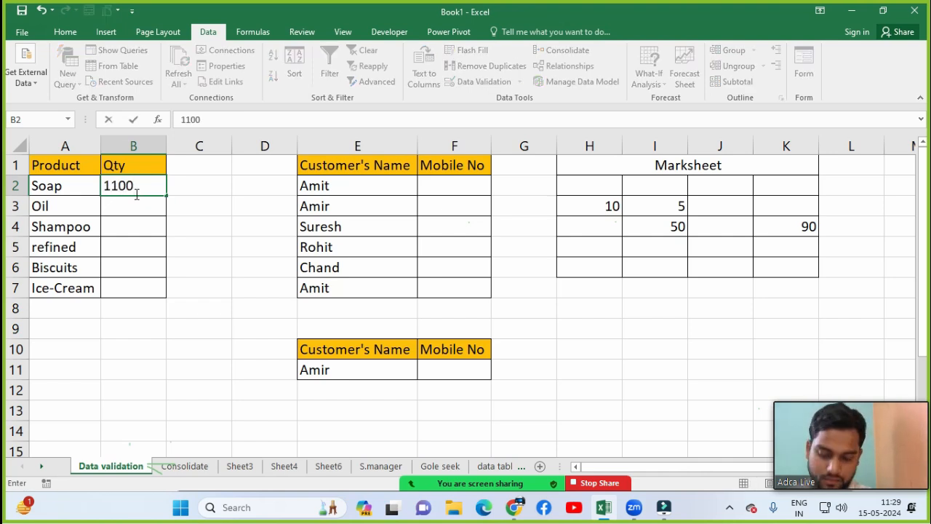
key(BackSpace)
key(BackSpace)
key(BackSpace)
text(100)
key(BackSpace)
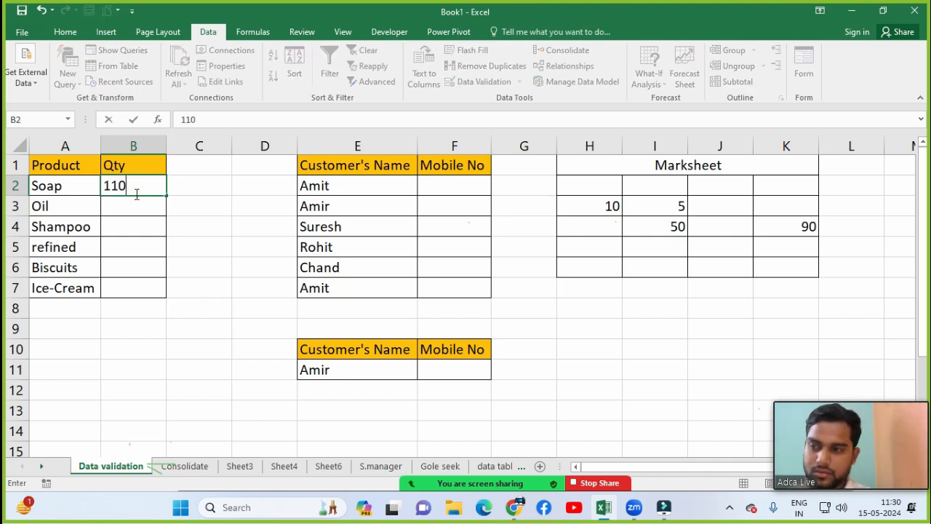
key(BackSpace)
key(BackSpace)
text(0)
key(Return)
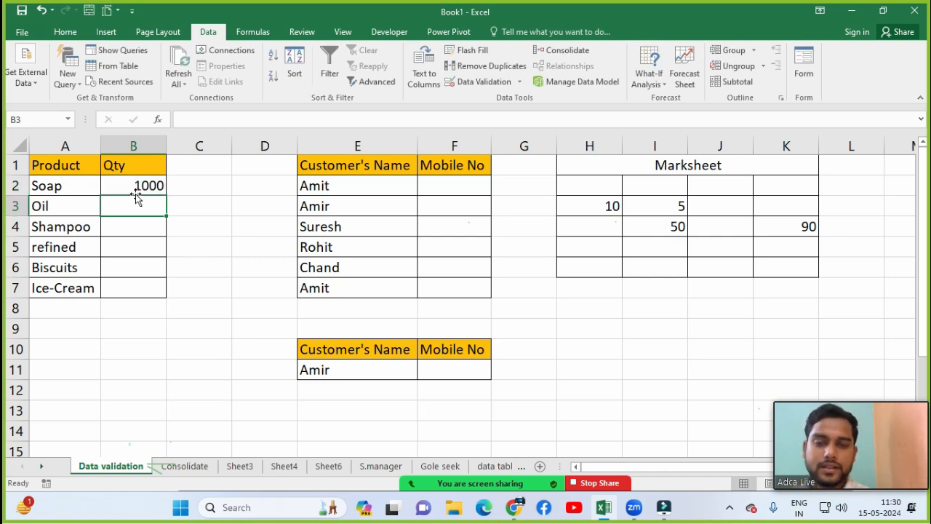
click(134, 187)
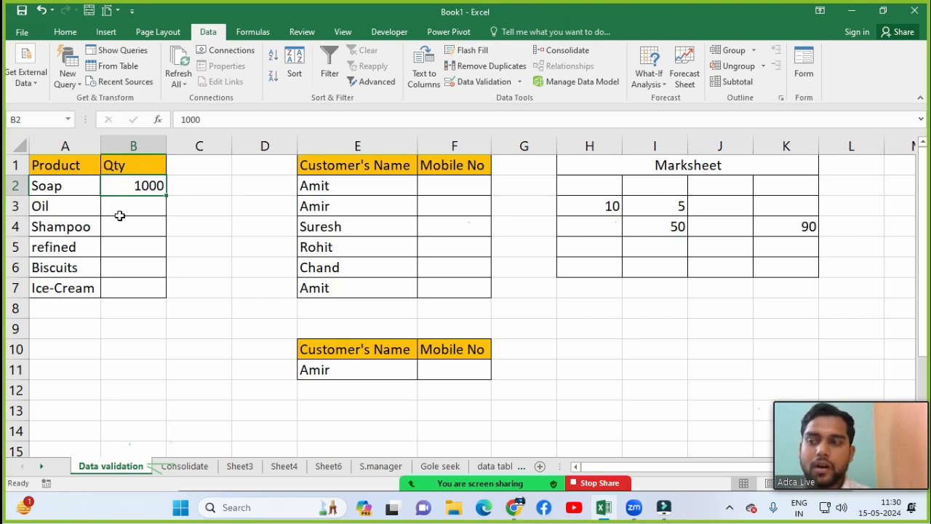
click(134, 209)
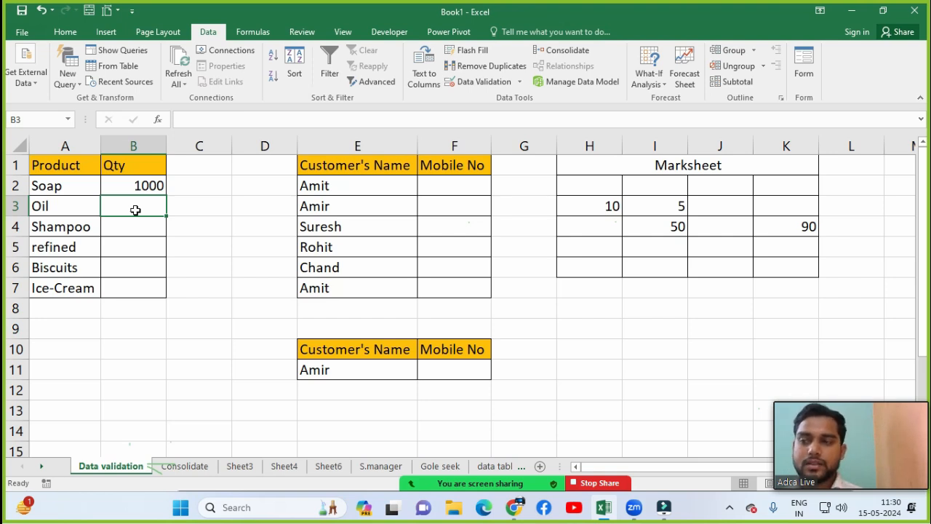
text(10000)
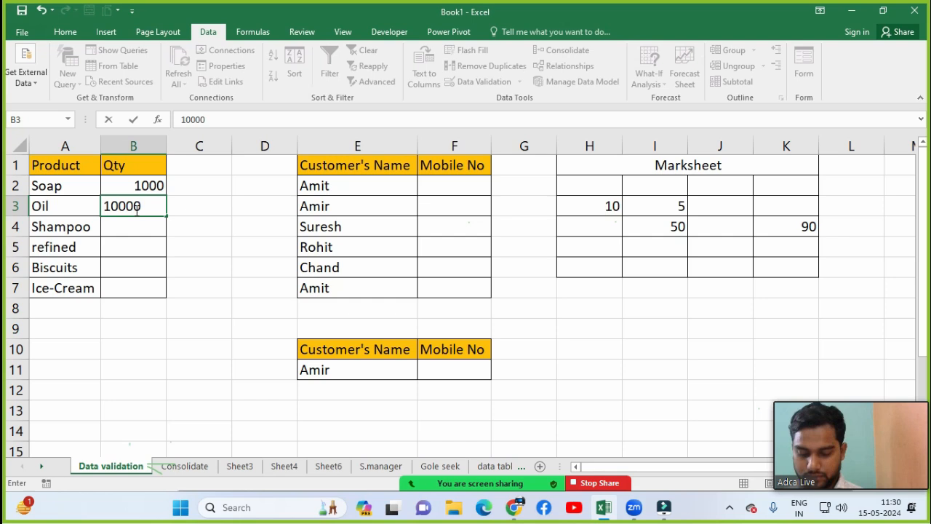
key(BackSpace)
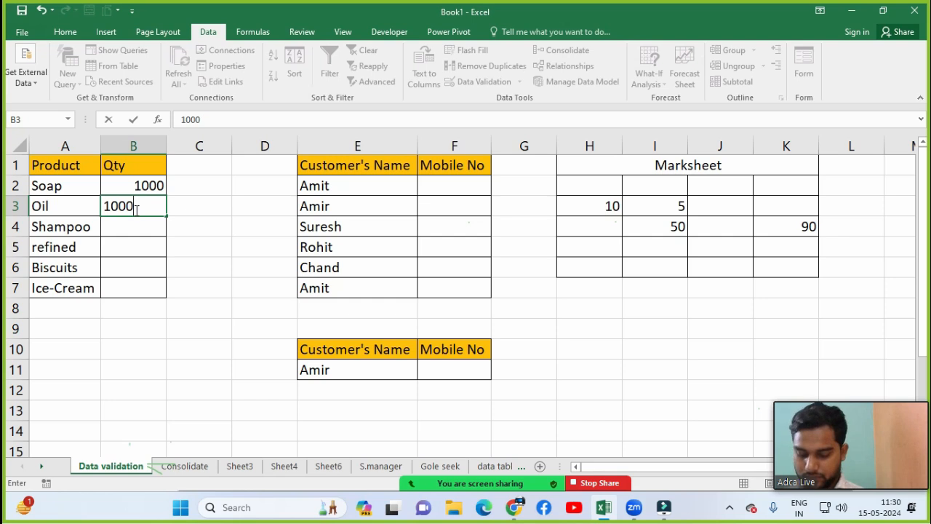
text(kg)
key(Return)
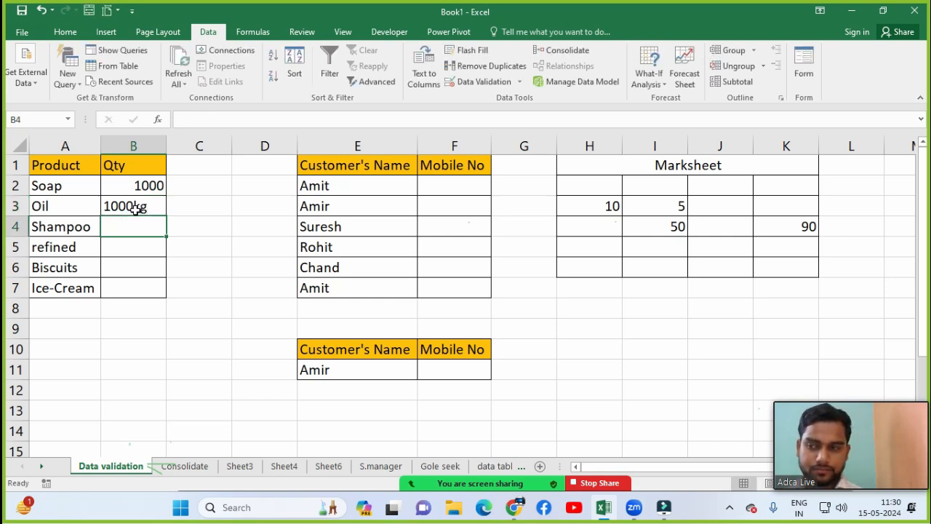
click(136, 209)
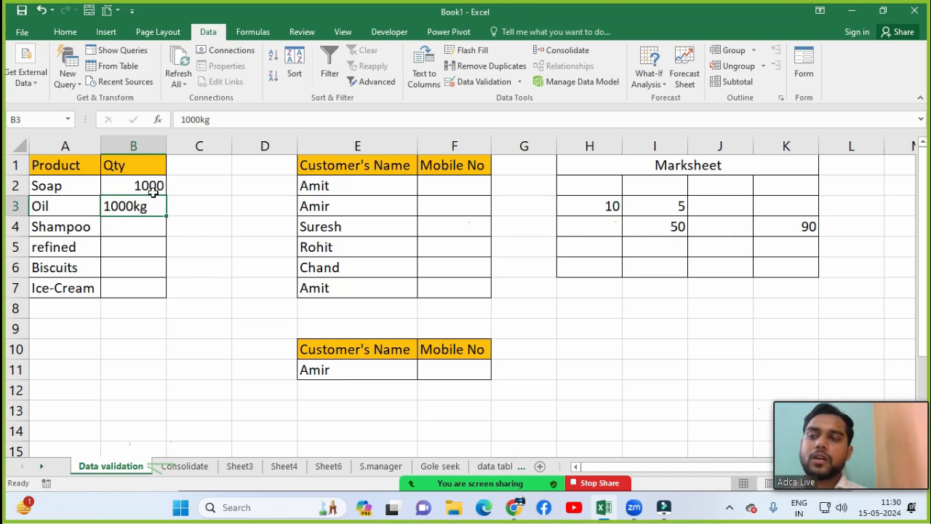
drag(152, 191, 150, 208)
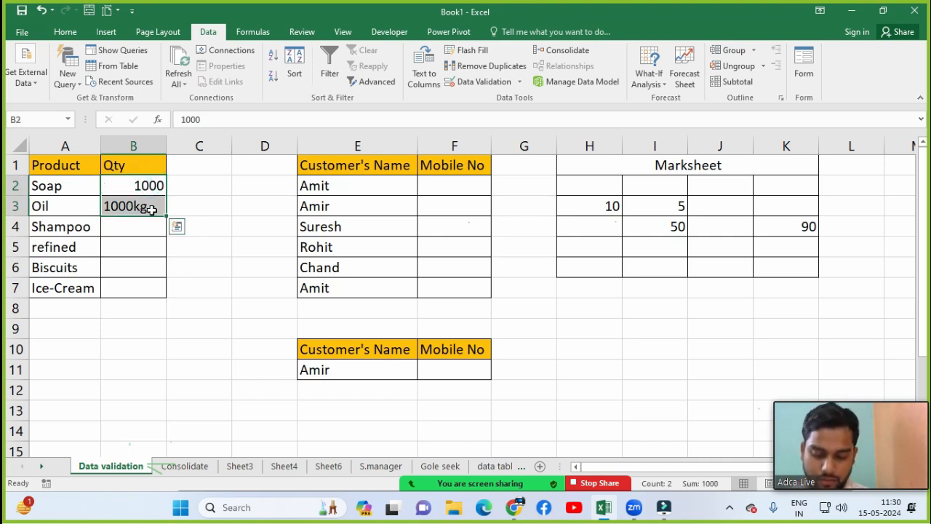
key(Delete)
click(151, 209)
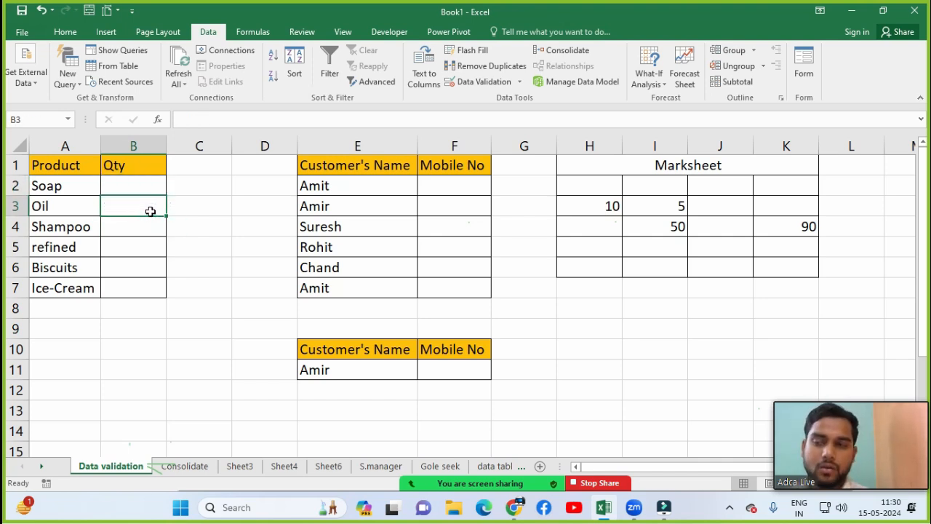
Step: Enter a trial Soap quantity of 1 in B2
drag(140, 191, 156, 290)
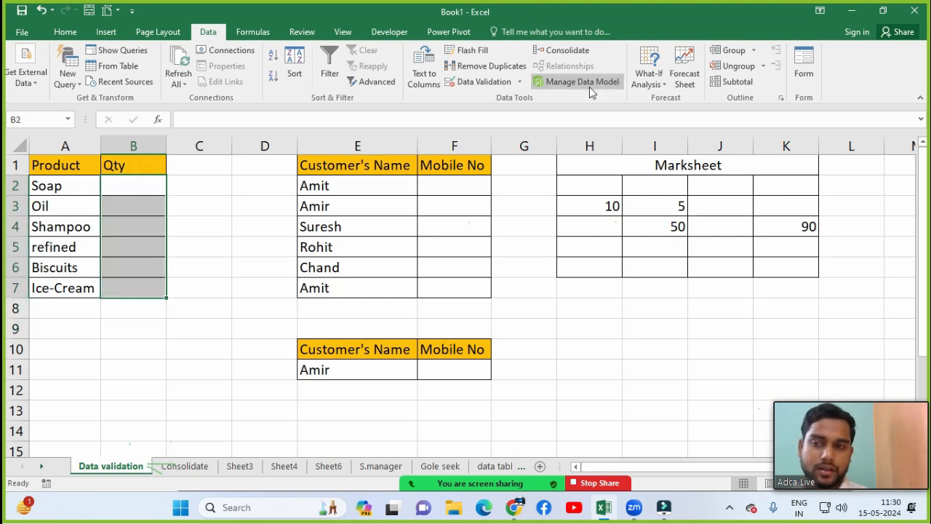
click(133, 186)
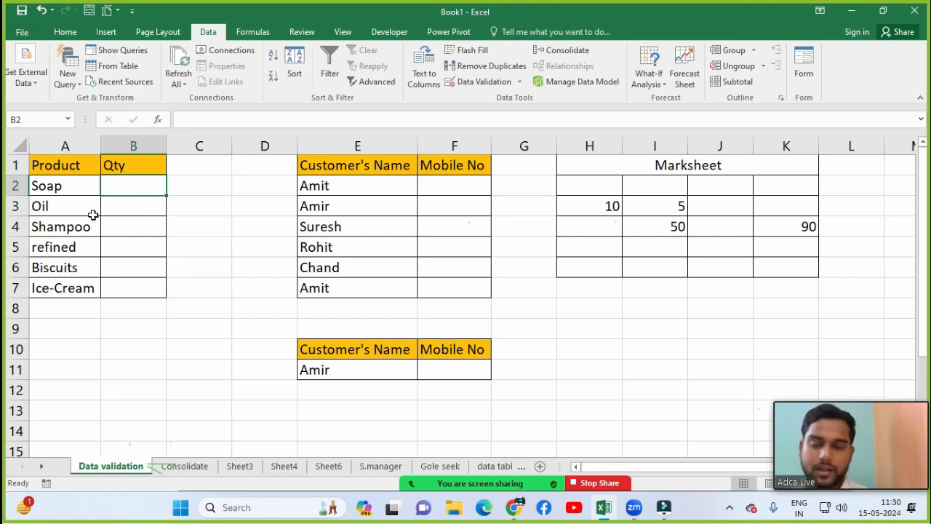
click(133, 200)
click(133, 185)
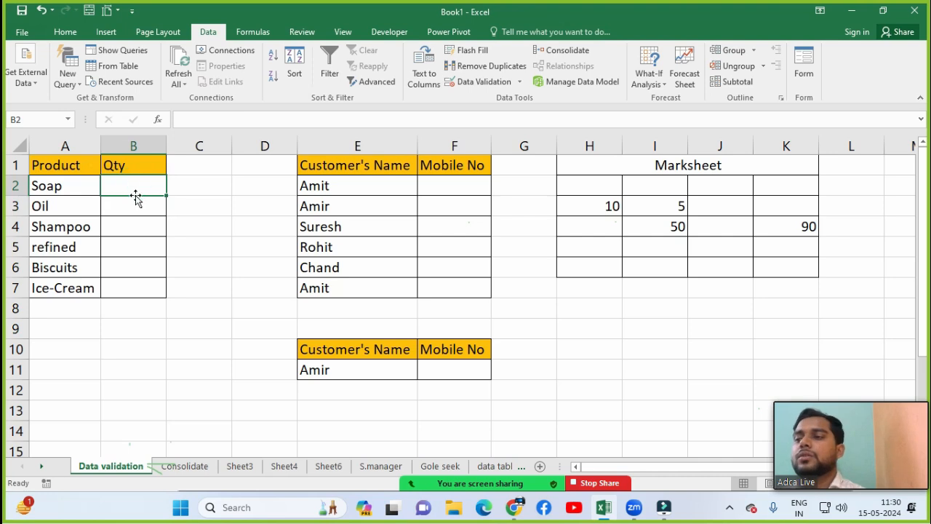
text(1)
key(Return)
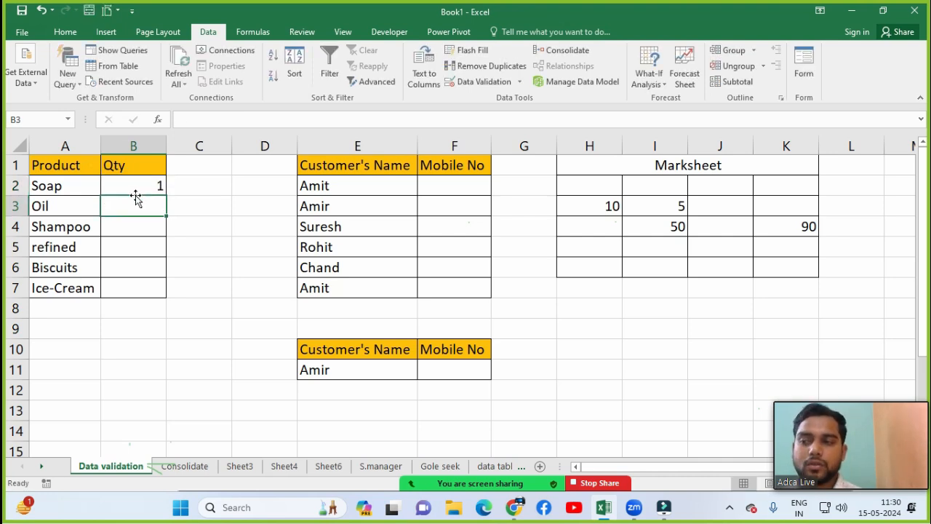
Step: Overwrite B2 with 12100, clear it, and select the Qty cells B2:B7
click(136, 195)
text(121)
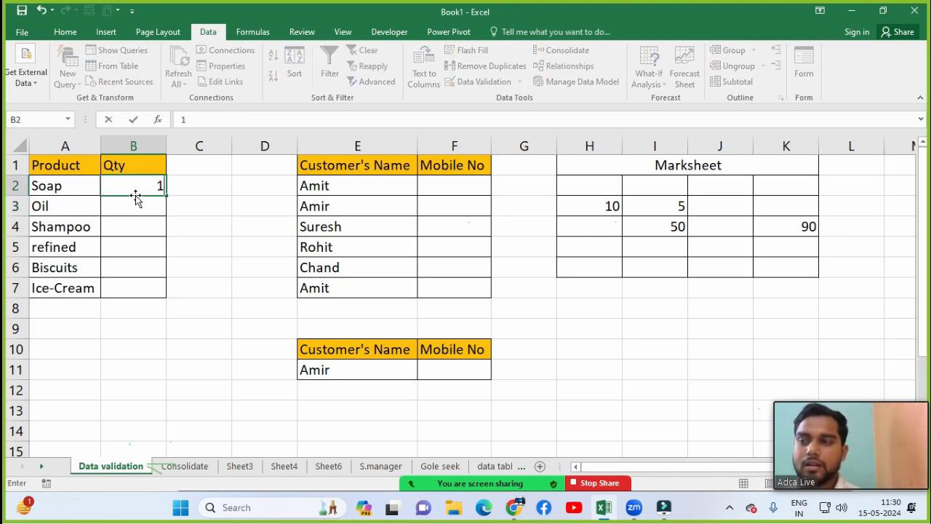
text(00)
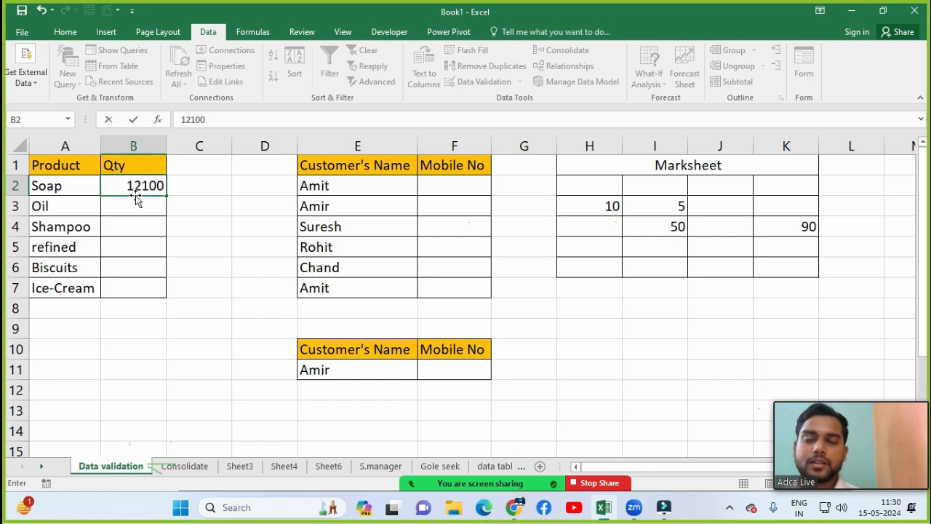
key(Return)
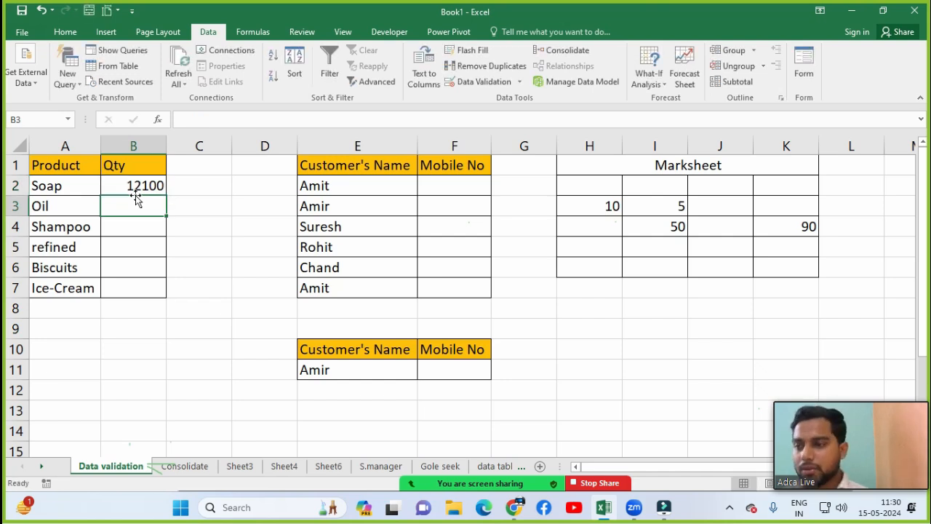
click(154, 185)
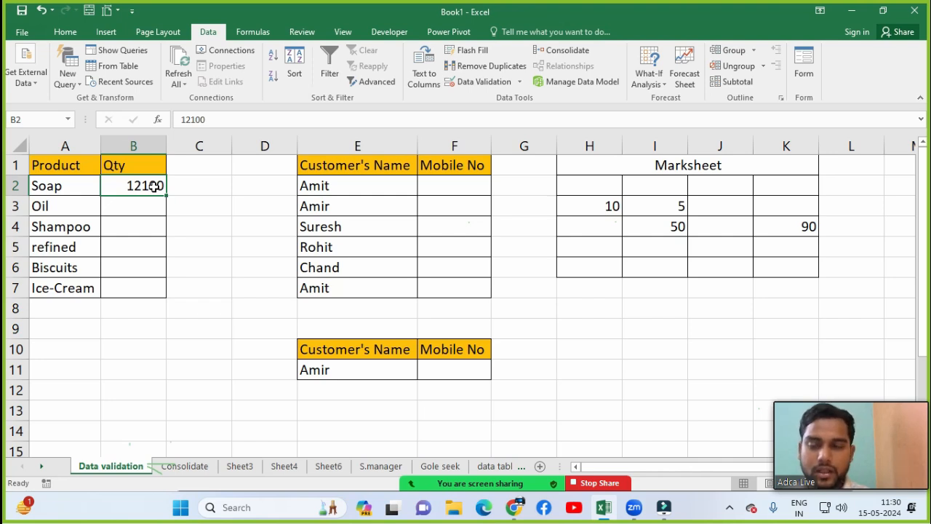
key(Delete)
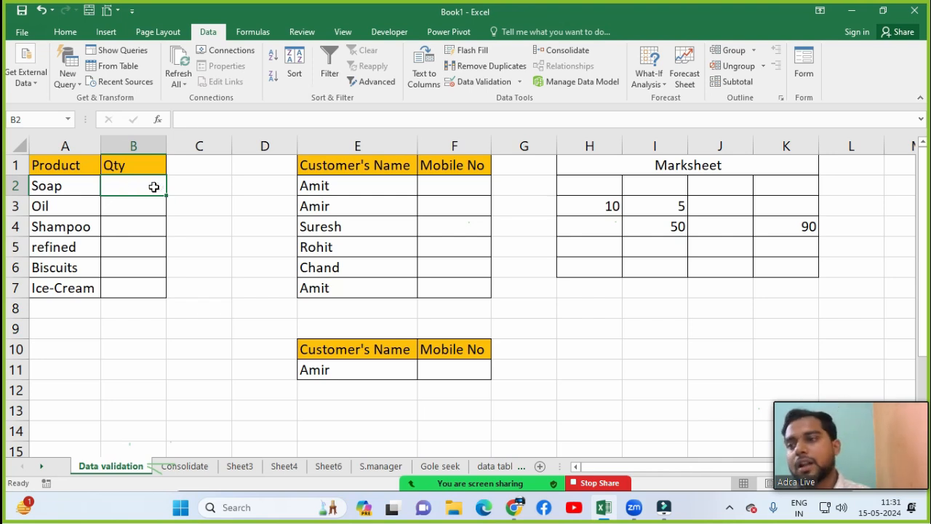
drag(154, 191, 160, 286)
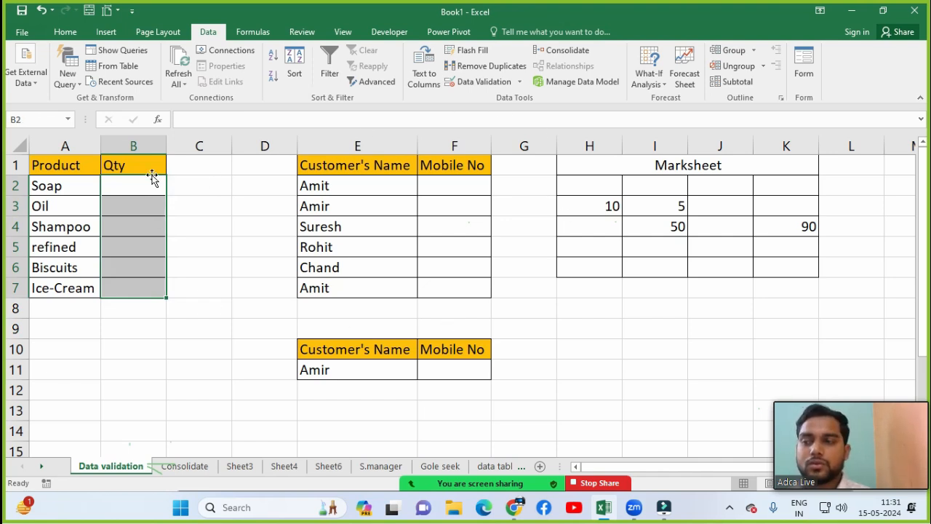
Step: Restrict B2:B7 to whole numbers with minimum 1 and maximum 1000
click(473, 84)
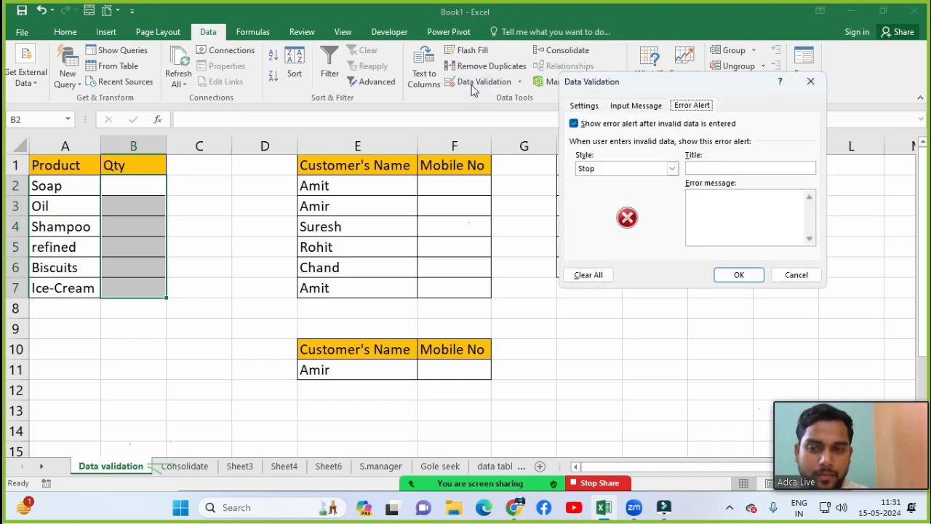
click(592, 106)
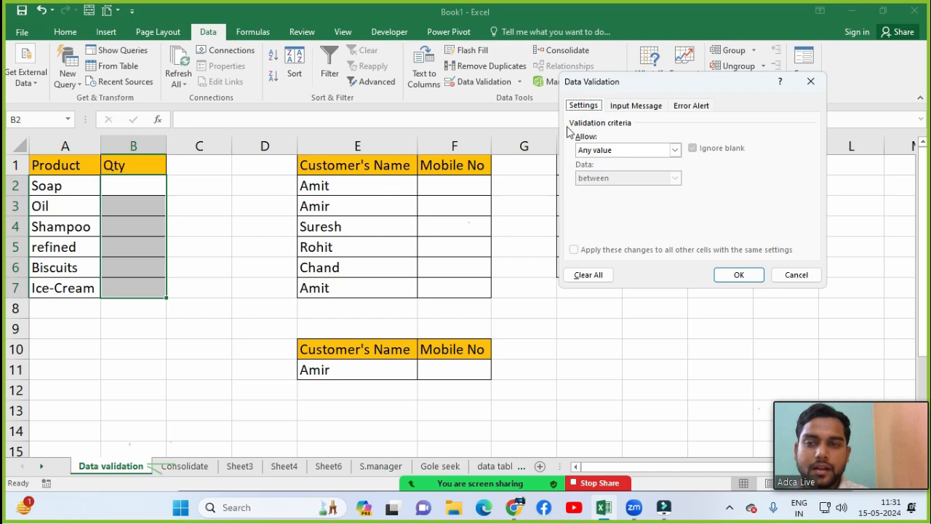
click(604, 150)
click(590, 170)
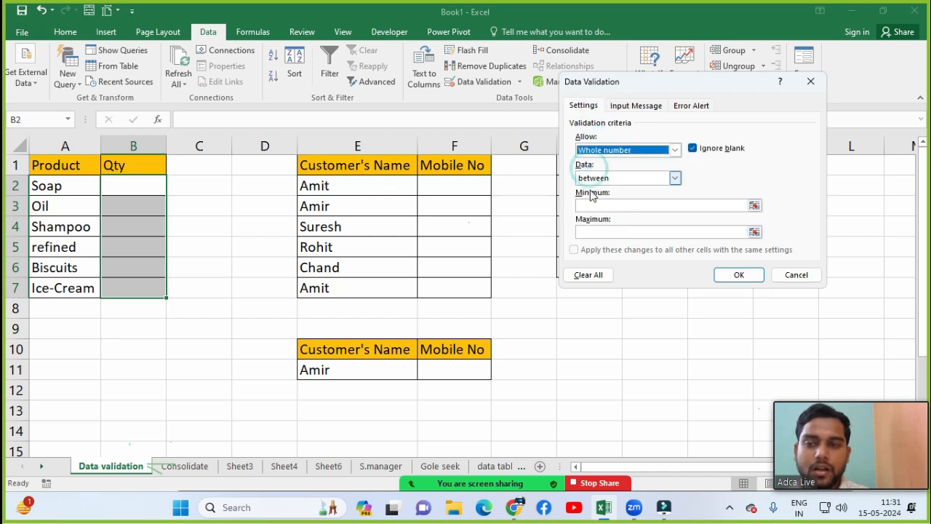
click(593, 205)
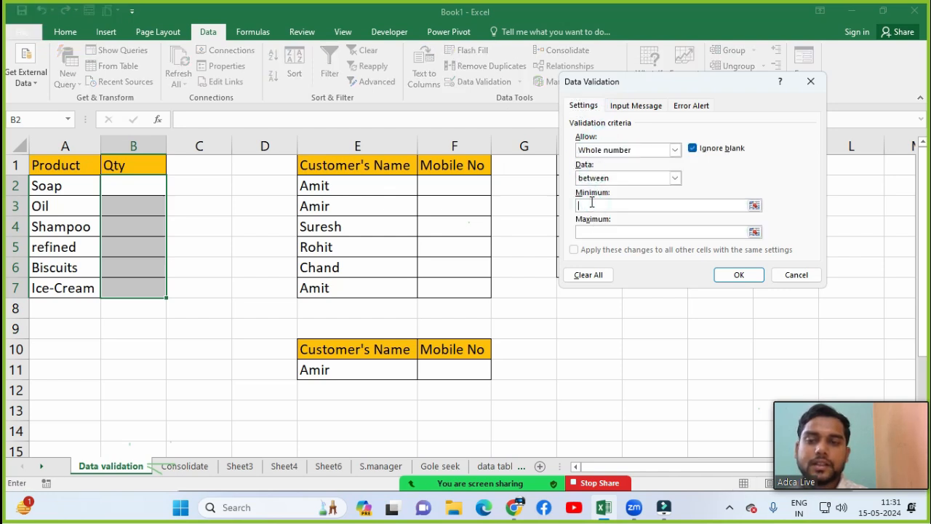
text(1)
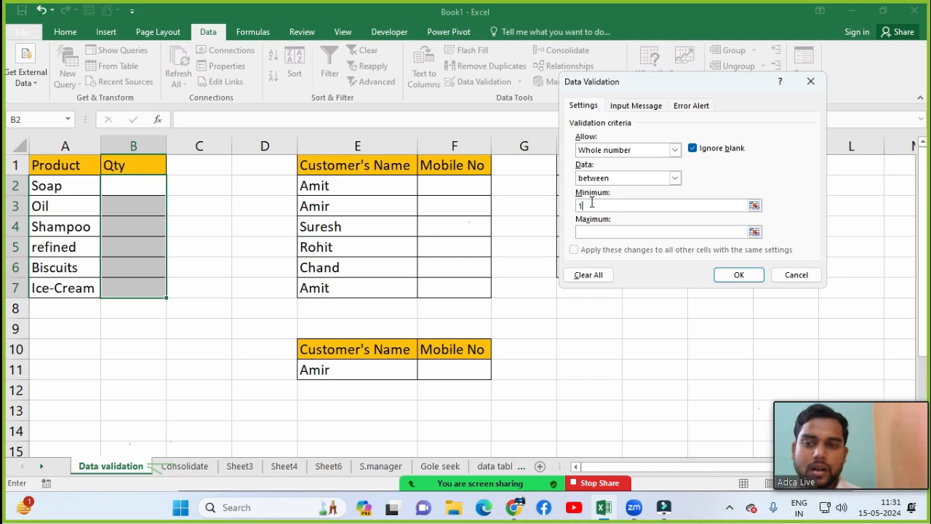
text(1000)
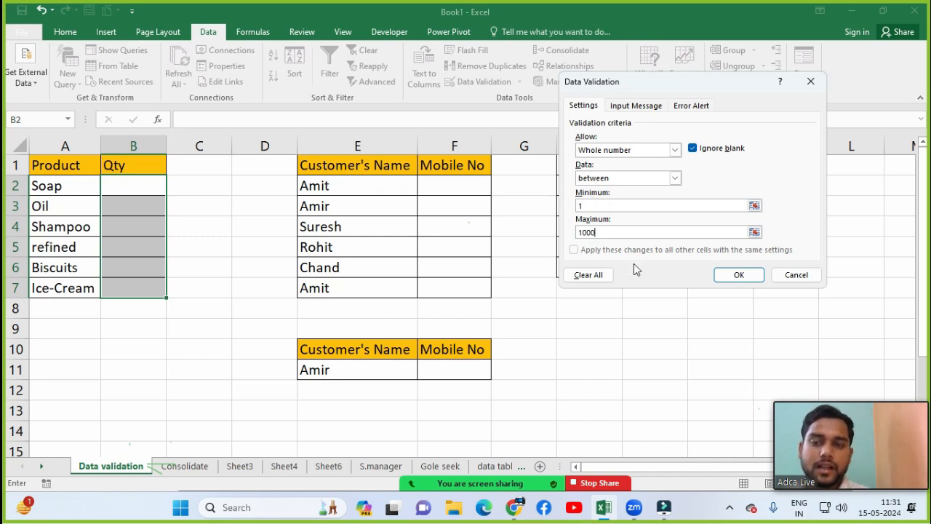
click(739, 278)
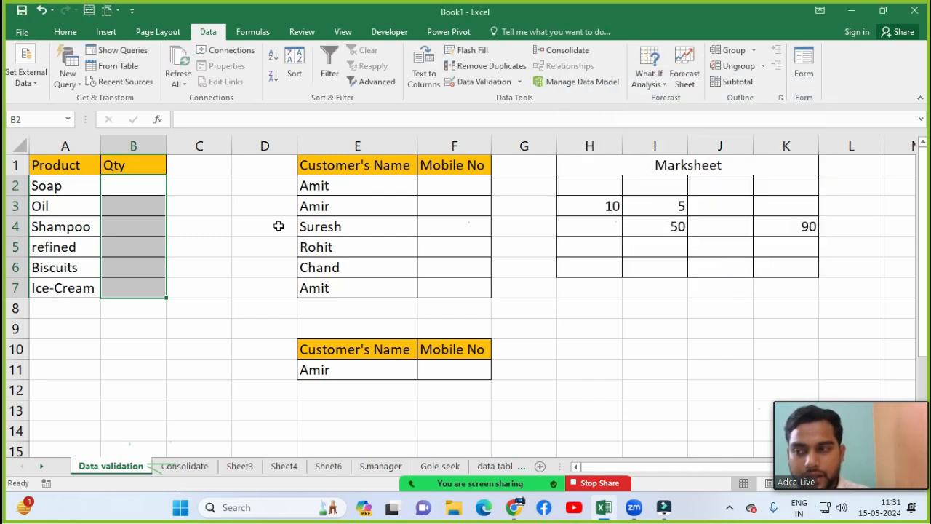
Step: Enter quantities 1 for Soap in B2 and 150 for Oil in B3
click(139, 189)
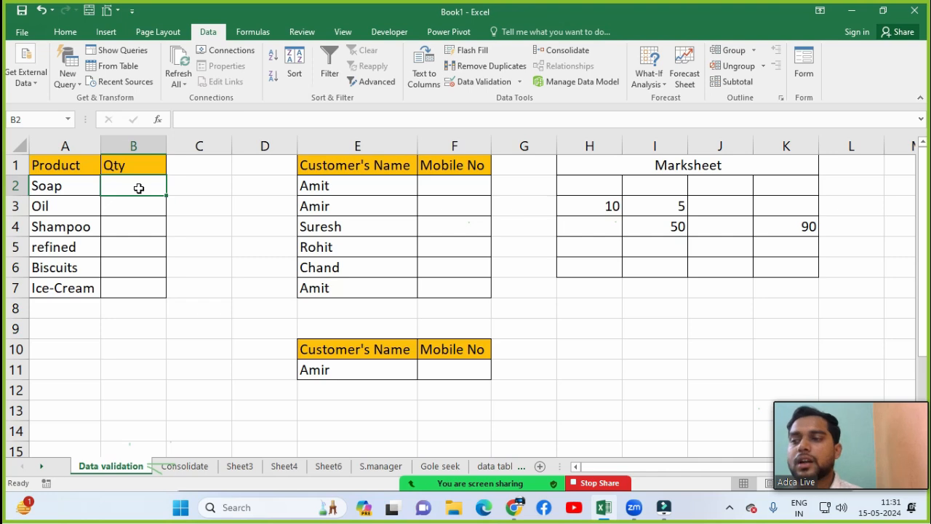
text(1)
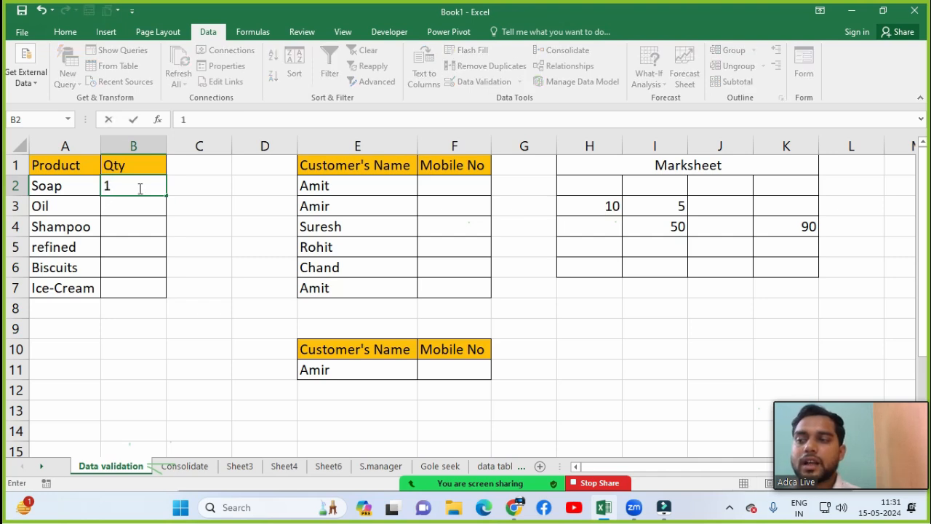
key(Return)
text(15)
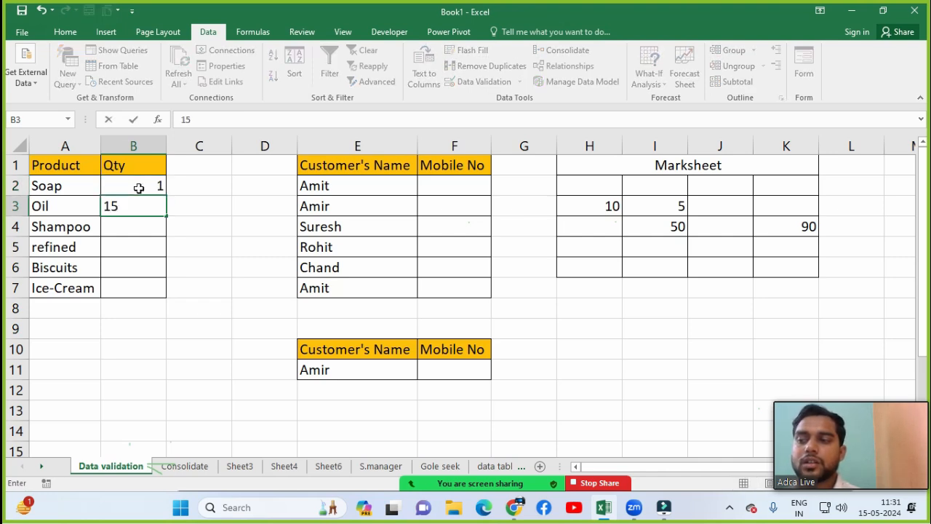
text(00)
key(BackSpace)
text(0)
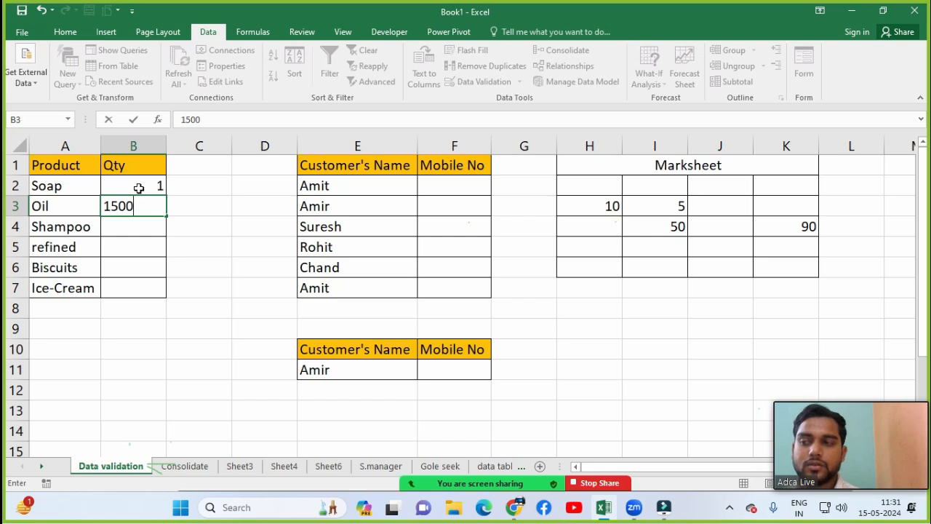
key(BackSpace)
key(Return)
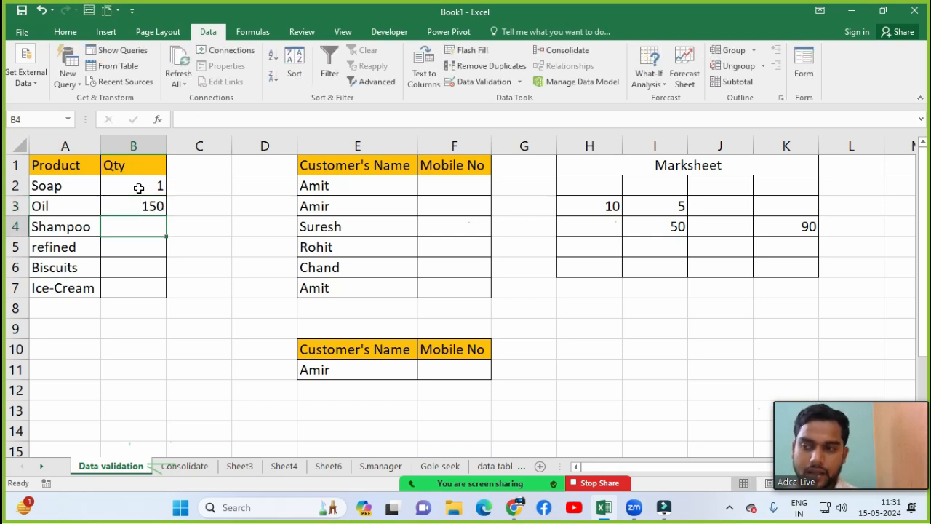
Step: Test an over-limit 1200 in B4 and cancel the rejection, leaving it blank
text(1200)
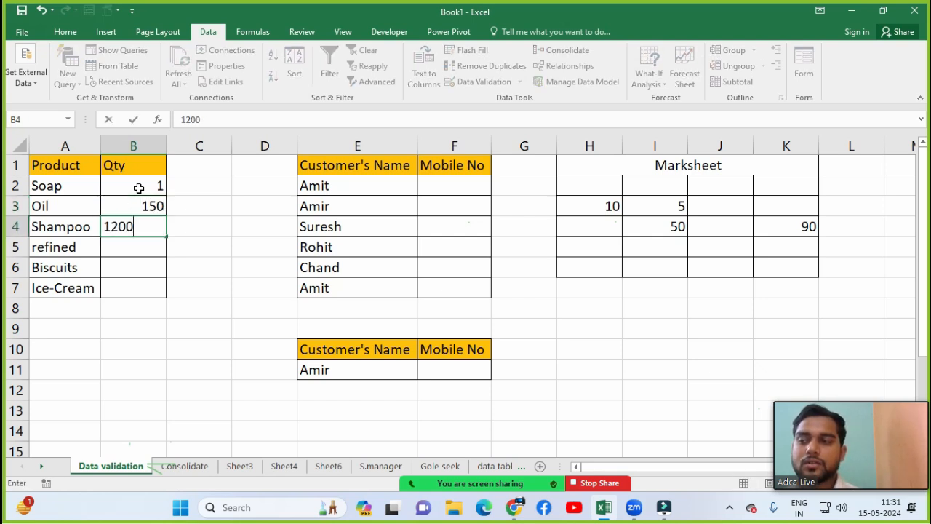
key(Return)
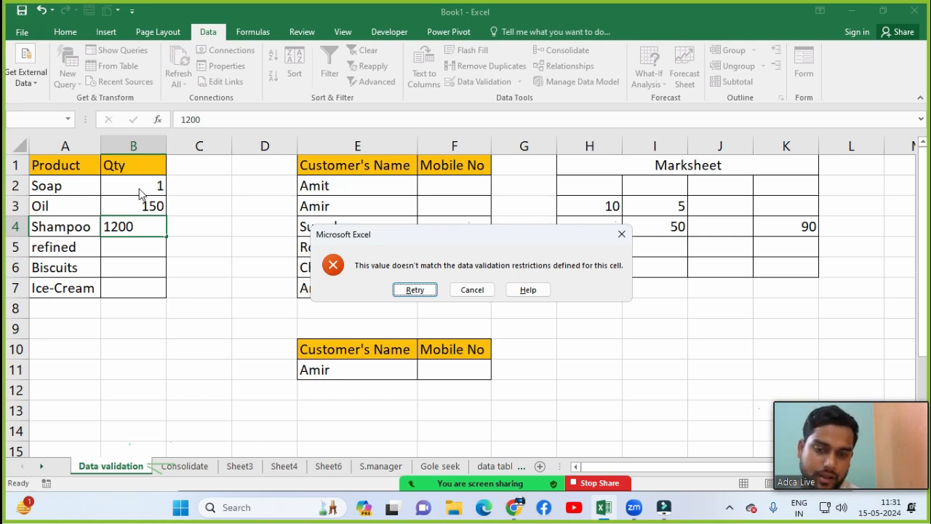
key(Escape)
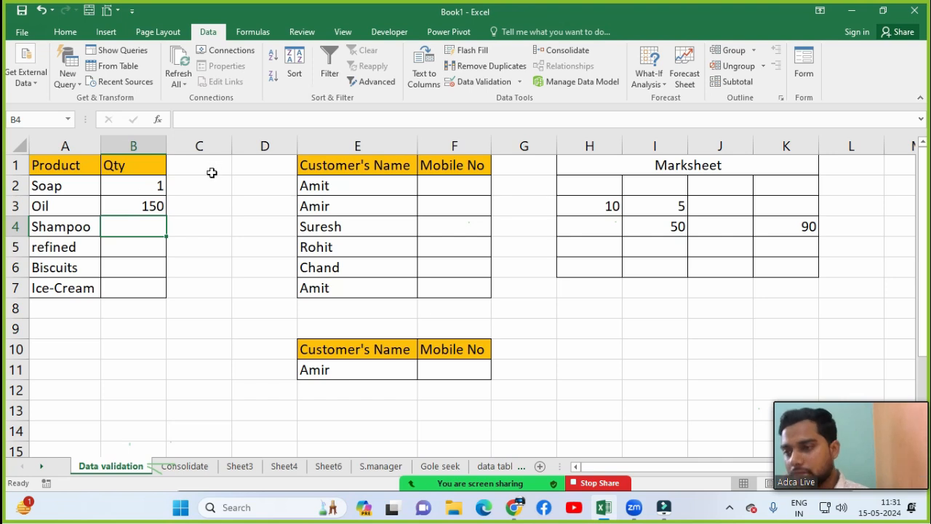
click(447, 284)
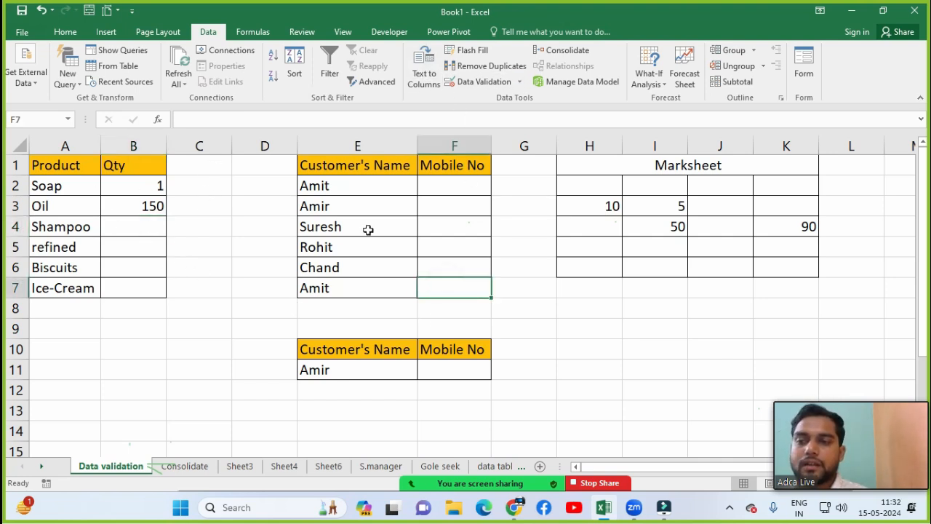
click(360, 210)
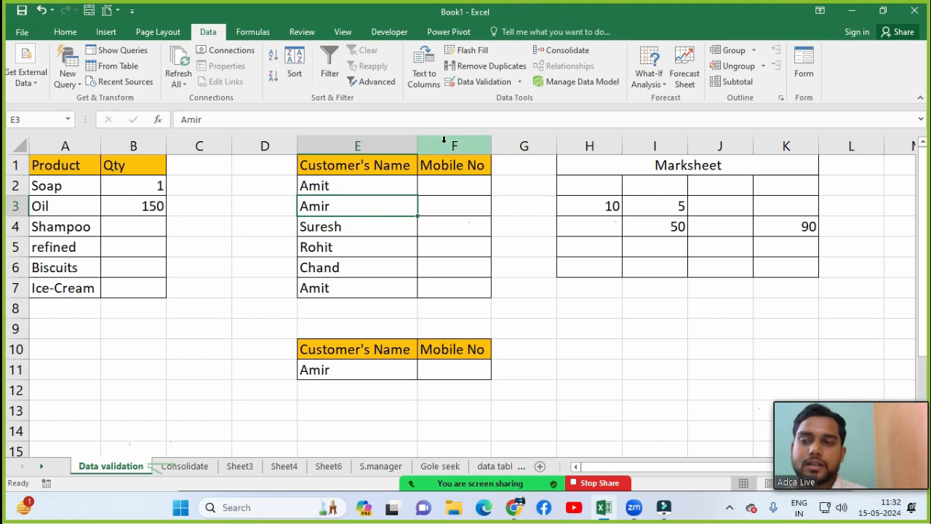
Step: Enter mobile numbers for the first three customers in F2, F3 and F4
click(364, 181)
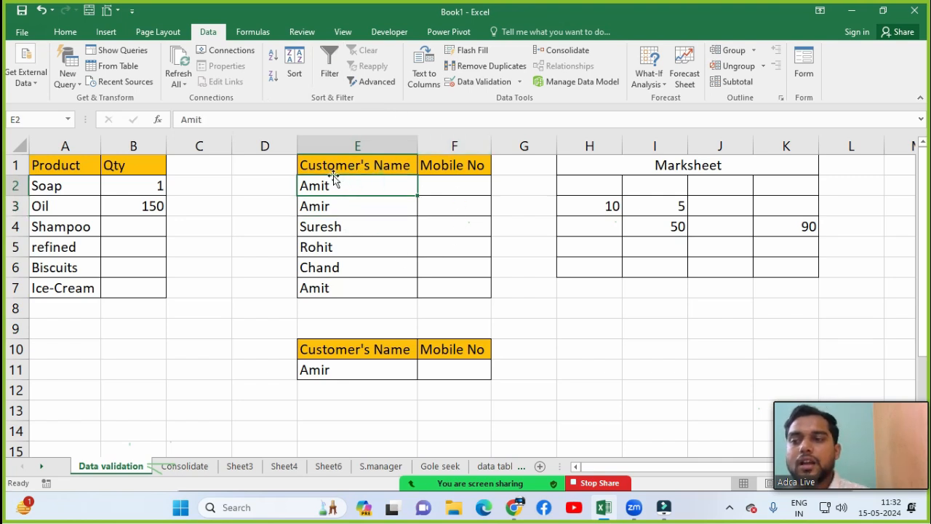
click(333, 169)
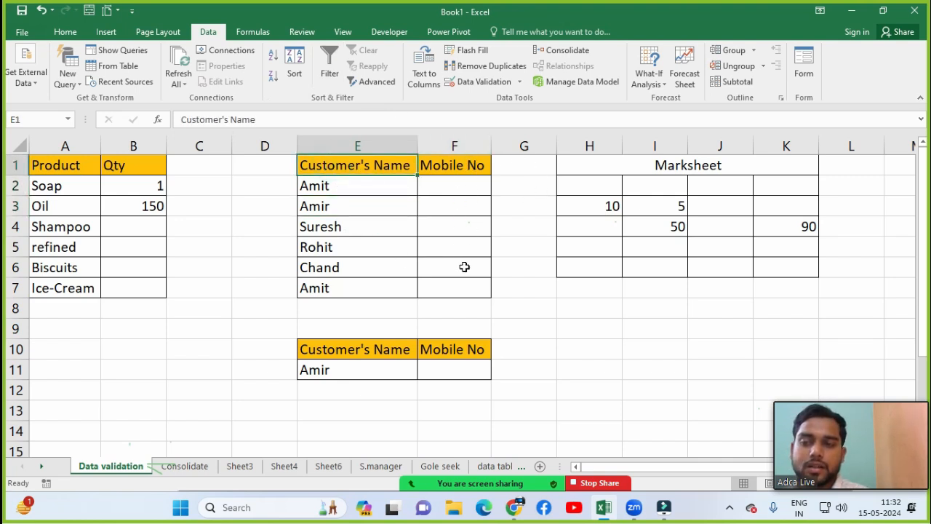
click(449, 188)
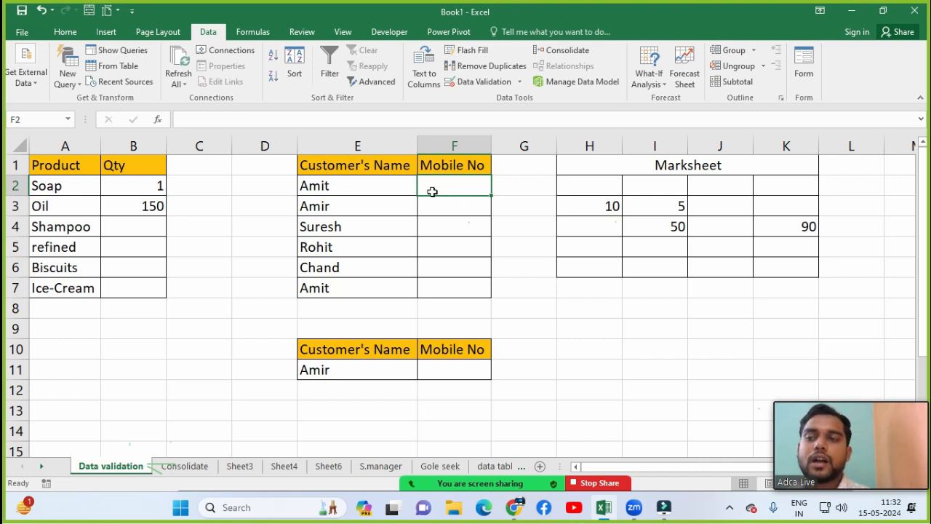
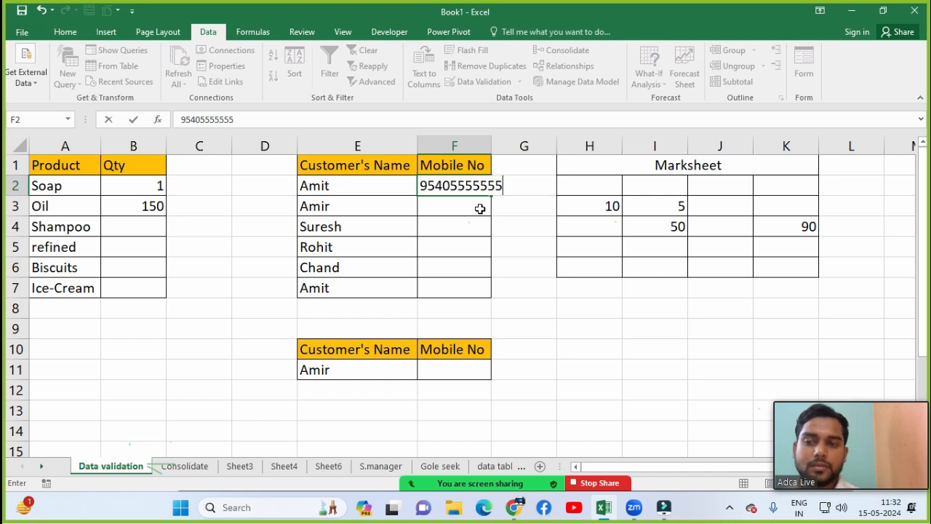
key(Return)
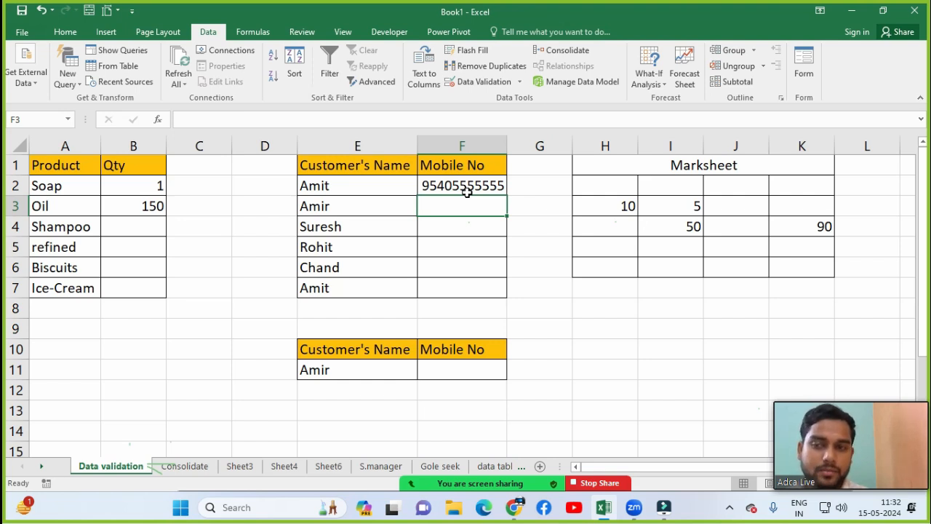
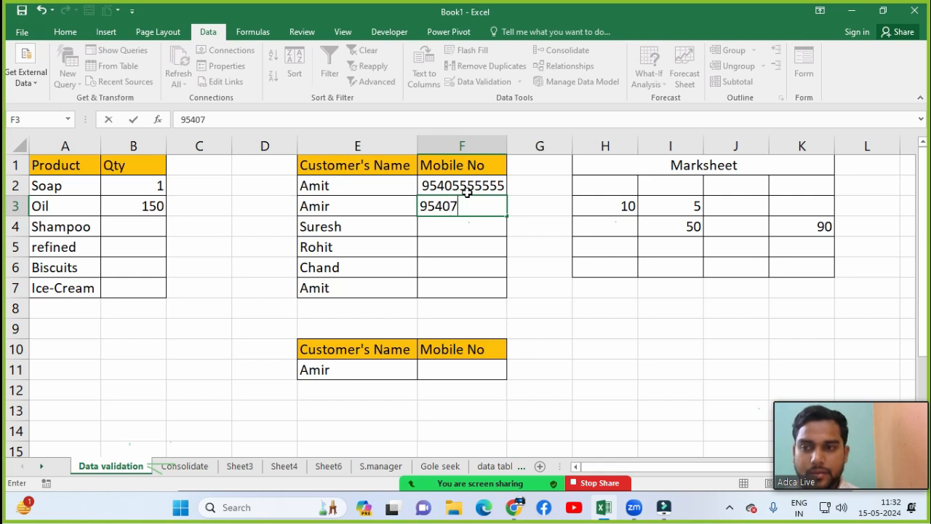
key(BackSpace)
key(BackSpace)
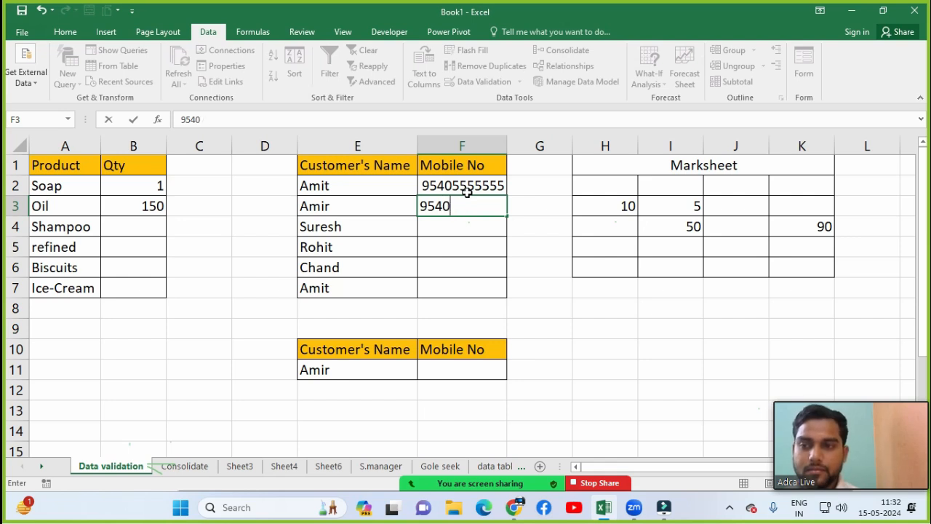
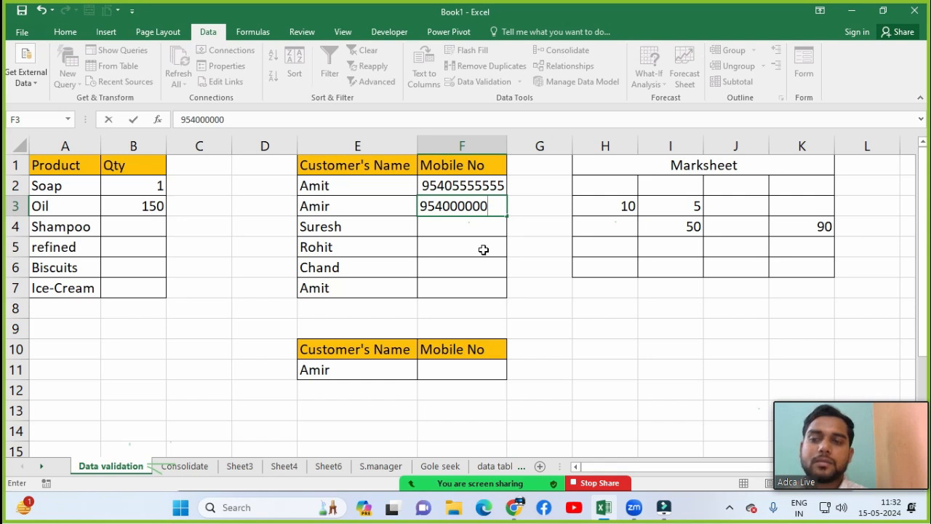
key(Return)
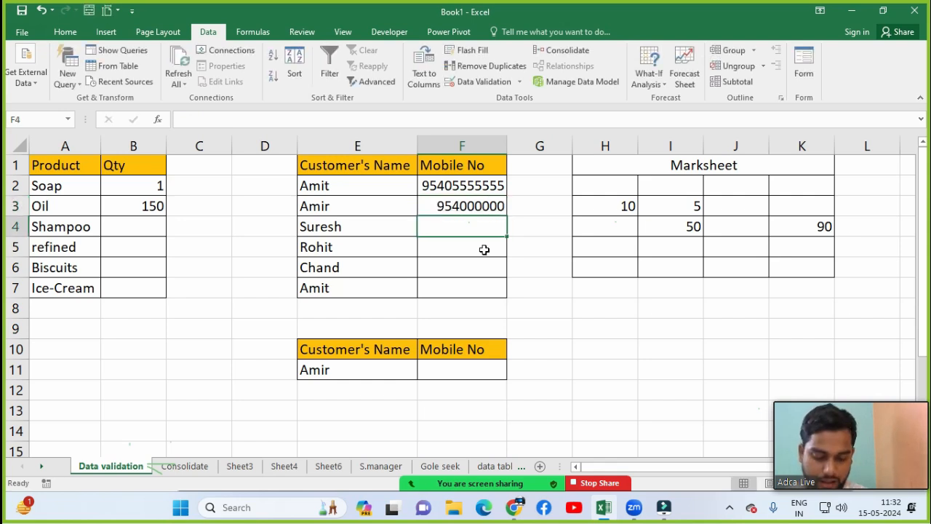
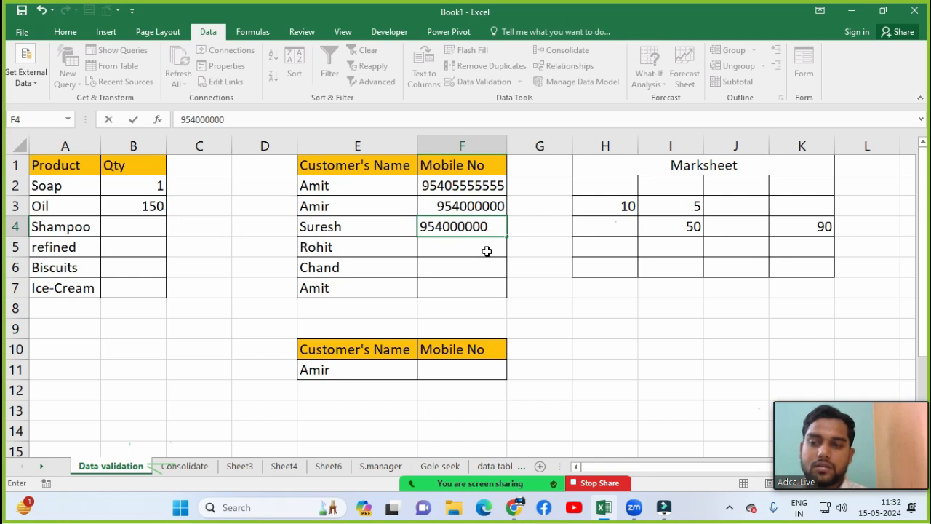
key(Return)
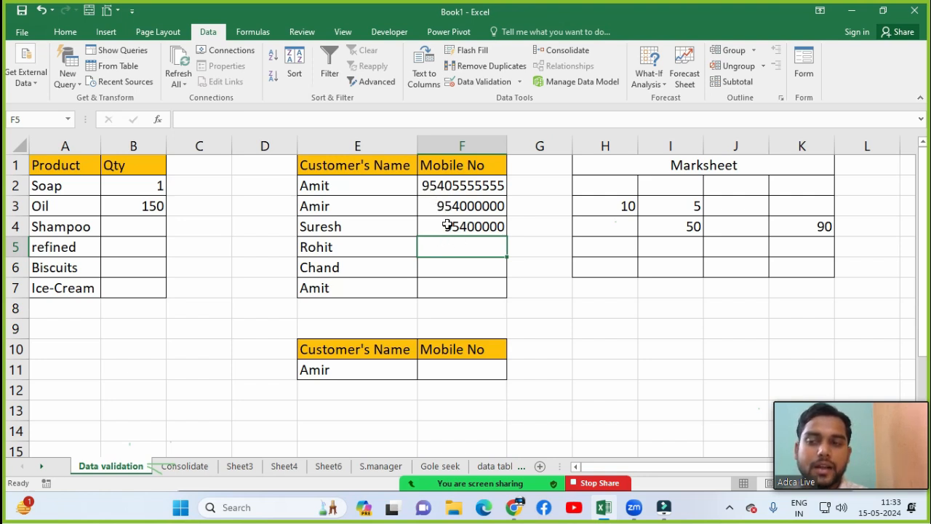
Step: Toggle the meeting microphone and camera, then undo the mobile numbers in F2:F4
mouse_move(360, 480)
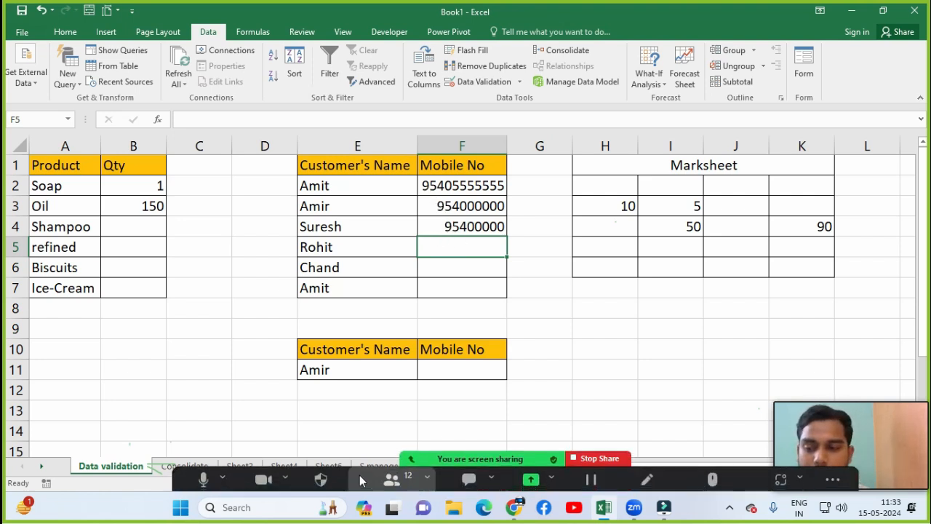
click(196, 469)
click(254, 474)
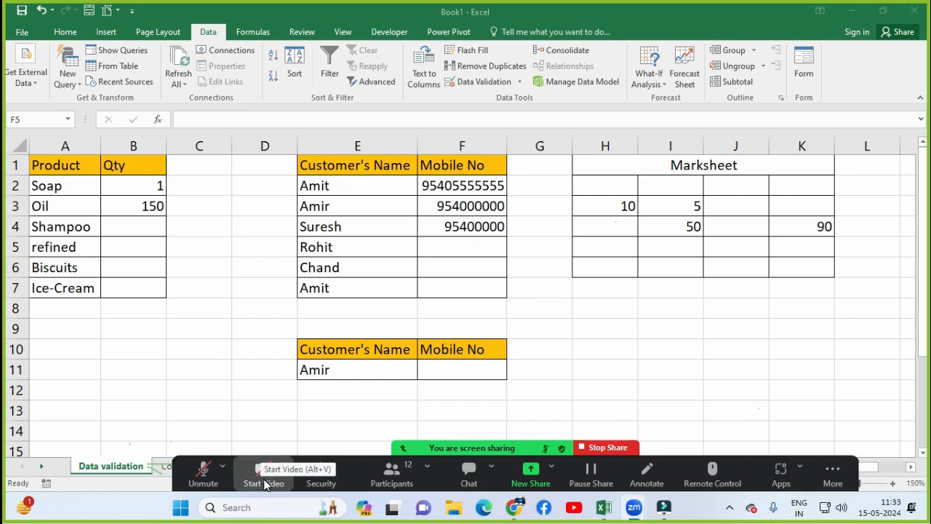
click(265, 484)
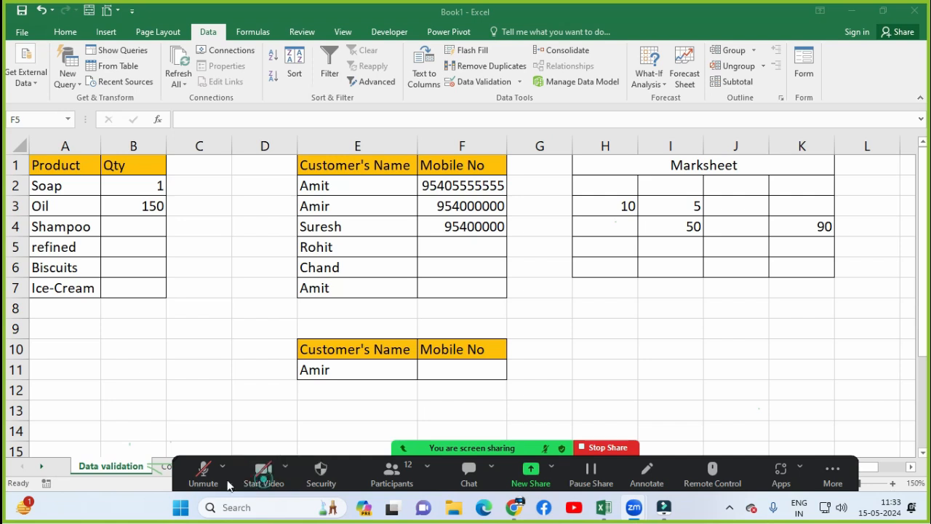
click(200, 474)
click(452, 240)
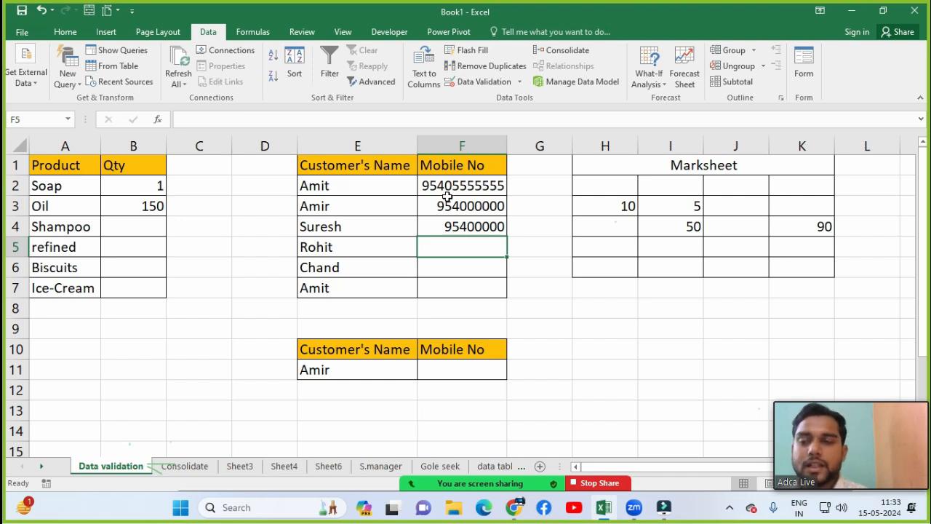
key(ctrl+z)
key(ctrl+z)
key(ctrl+z)
key(ctrl+z)
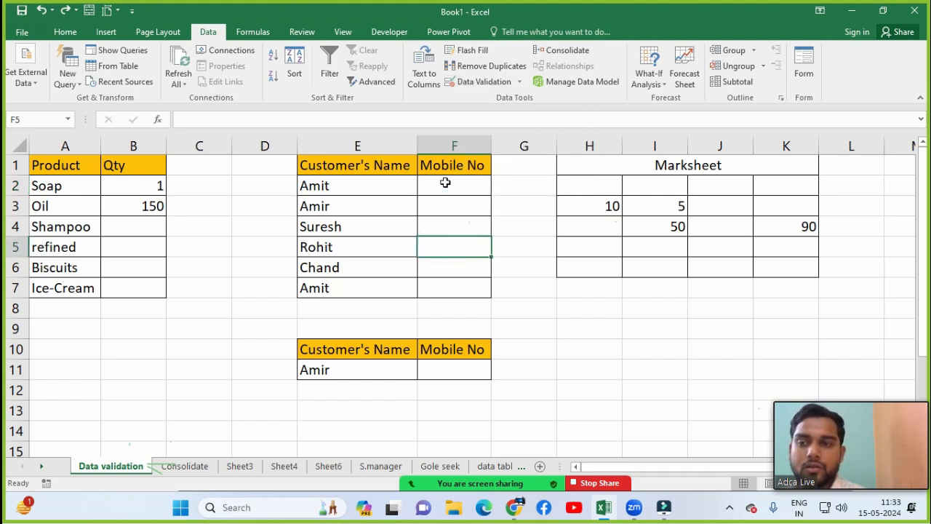
drag(445, 182, 446, 287)
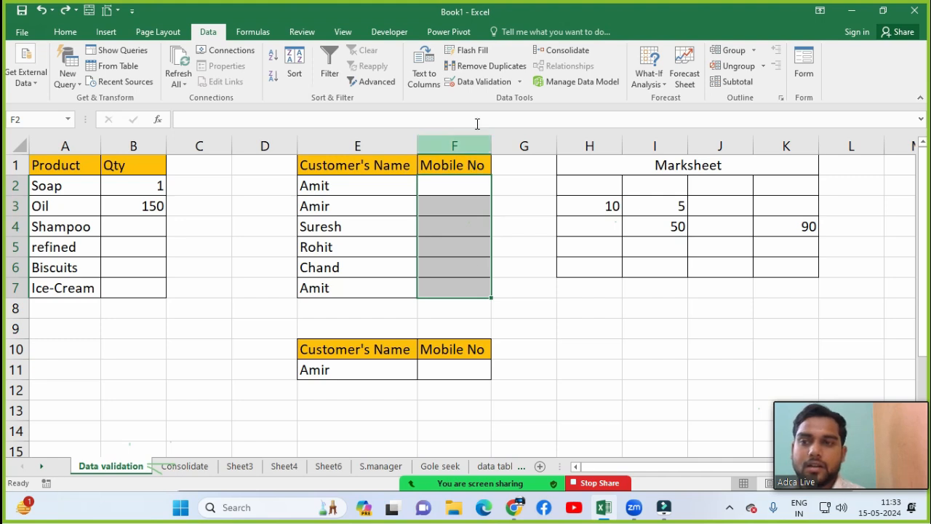
click(483, 81)
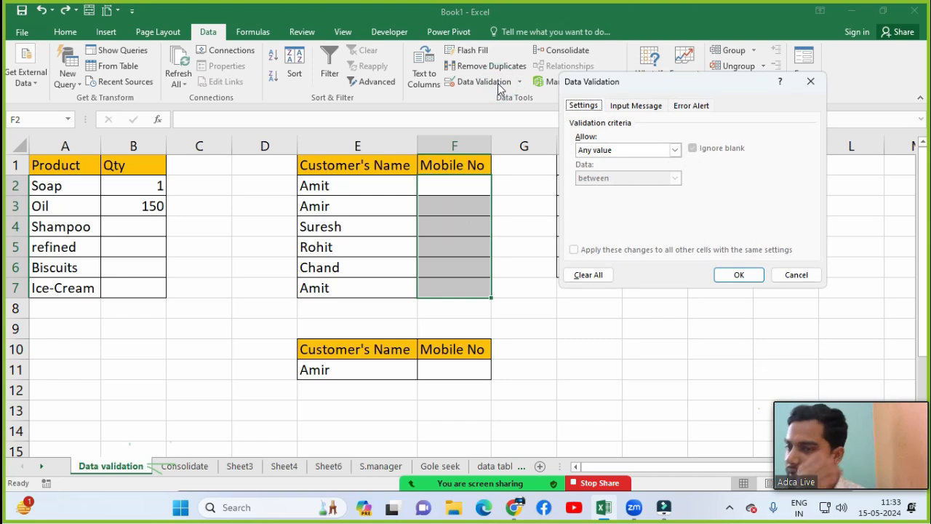
click(593, 154)
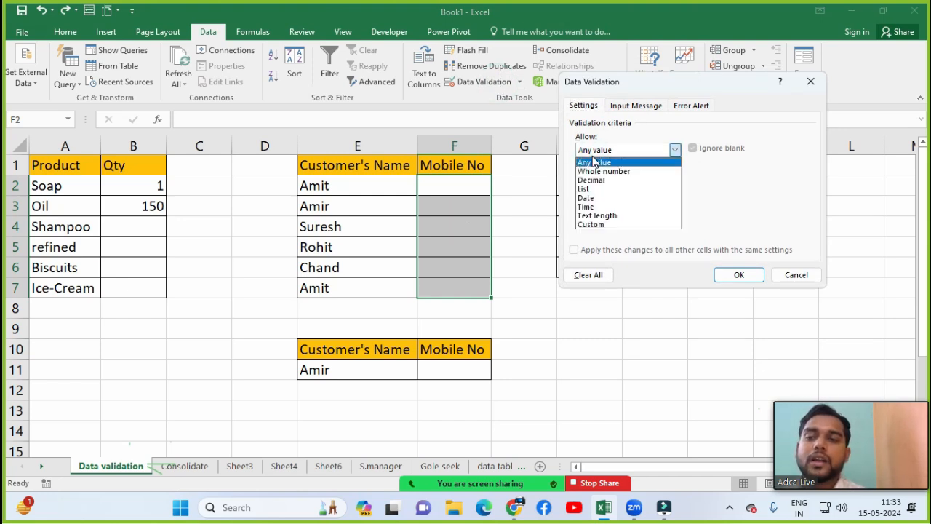
Step: Start a RANDBETWEEN formula in F2, then discard it
key(shift+Down)
key(shift+Down)
key(shift+Down)
key(shift+Down)
key(shift+Down)
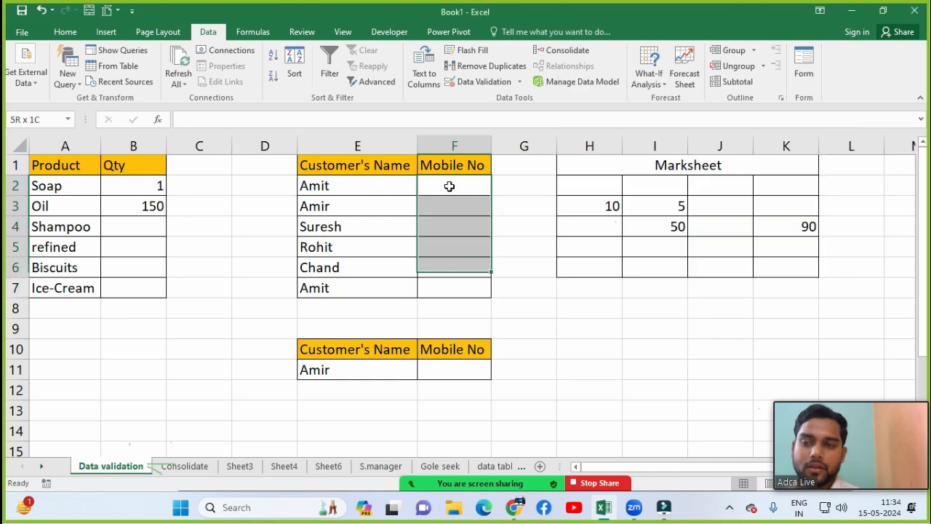
text(=rand)
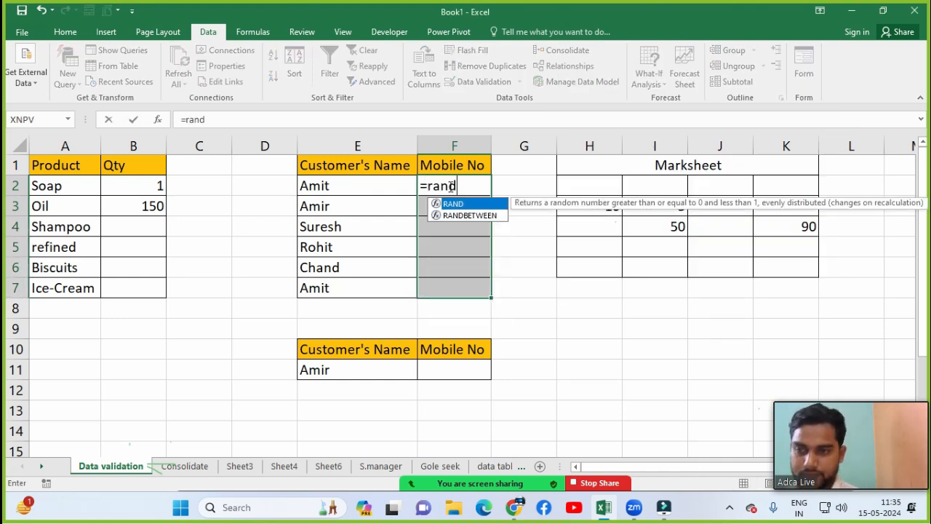
key(Down)
key(Tab)
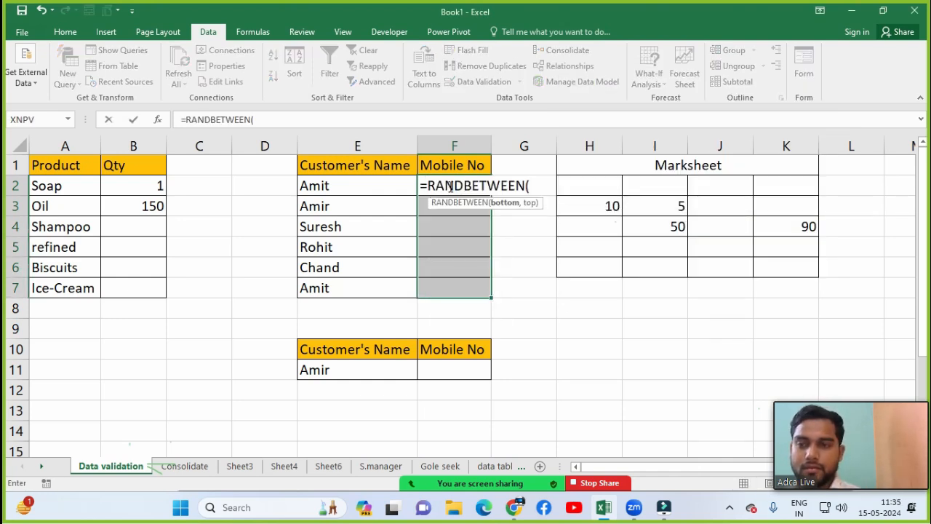
text(9)
key(Escape)
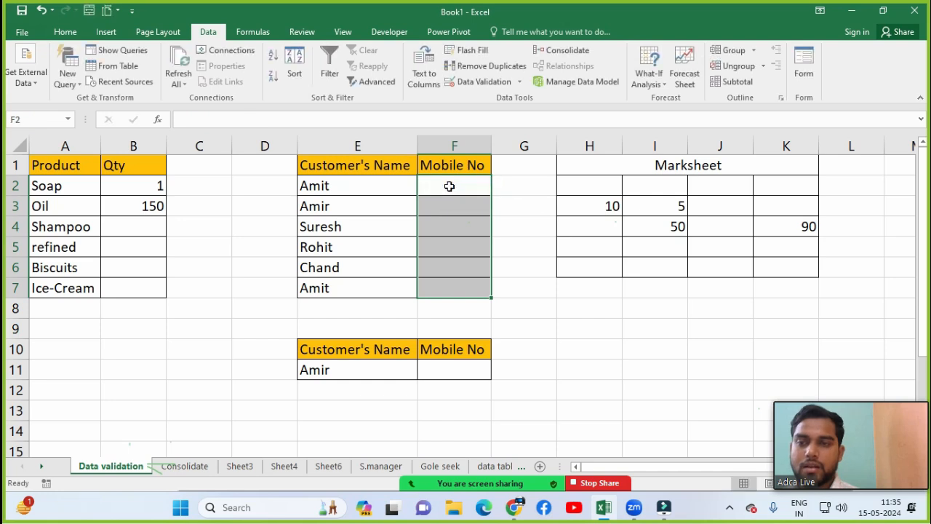
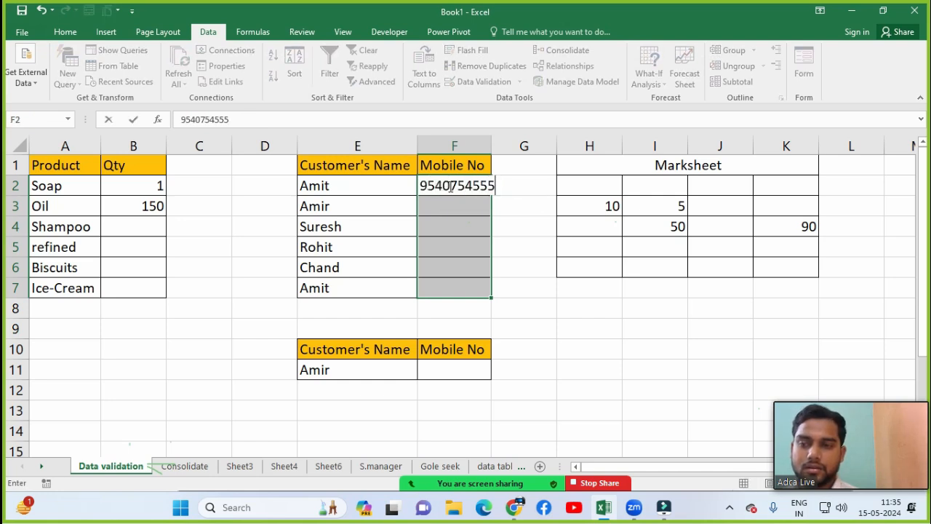
Step: Fill F2:F7 with ten-digit mobile numbers and check the first and last entries
key(Return)
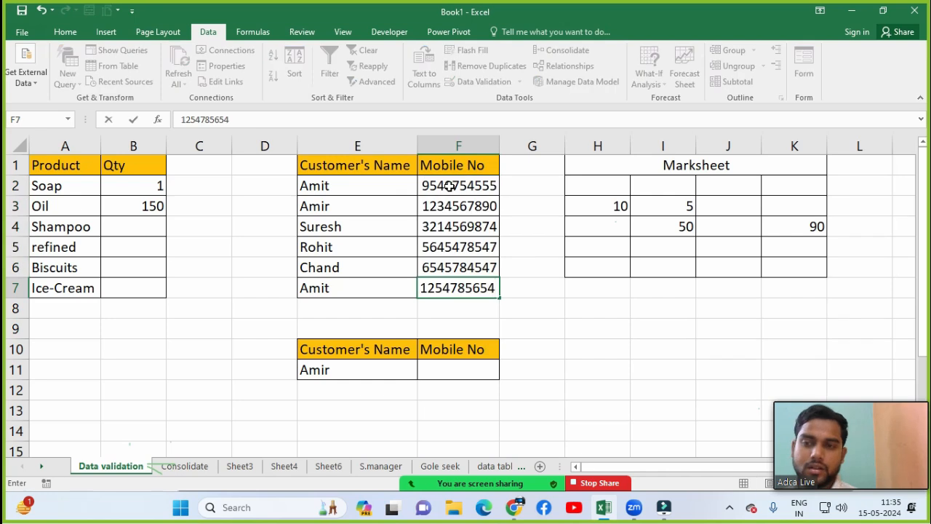
key(Return)
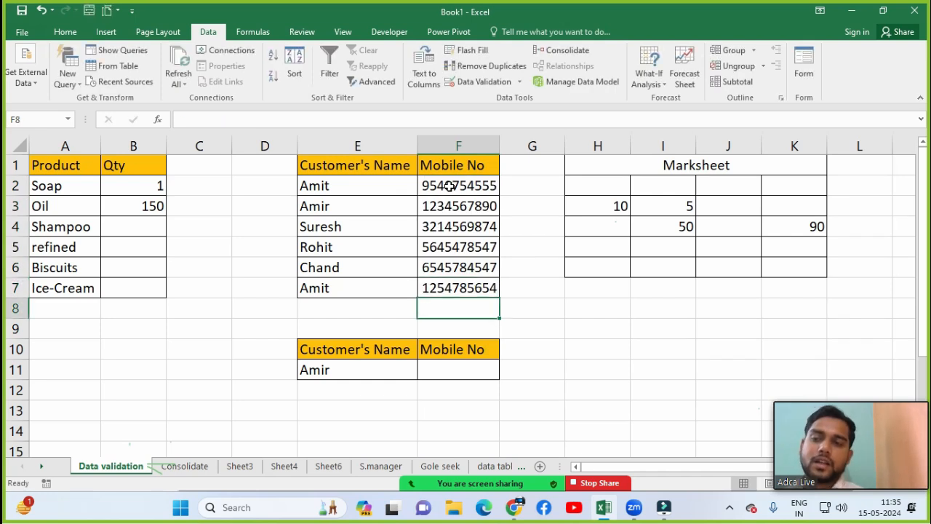
click(439, 284)
click(444, 183)
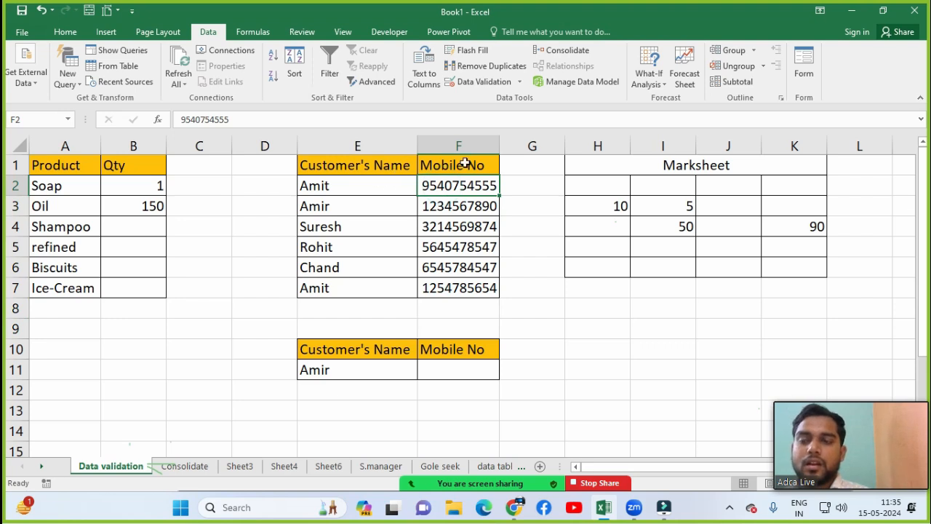
click(459, 373)
click(292, 353)
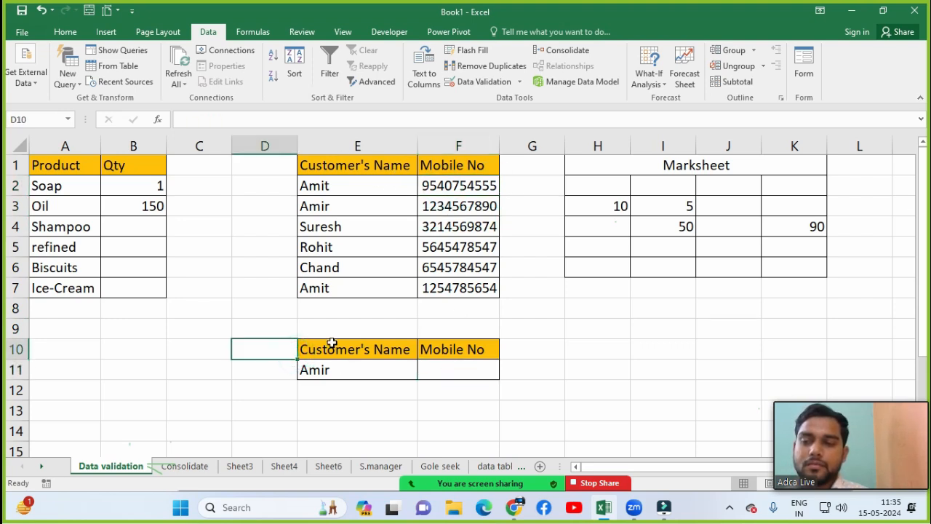
click(359, 289)
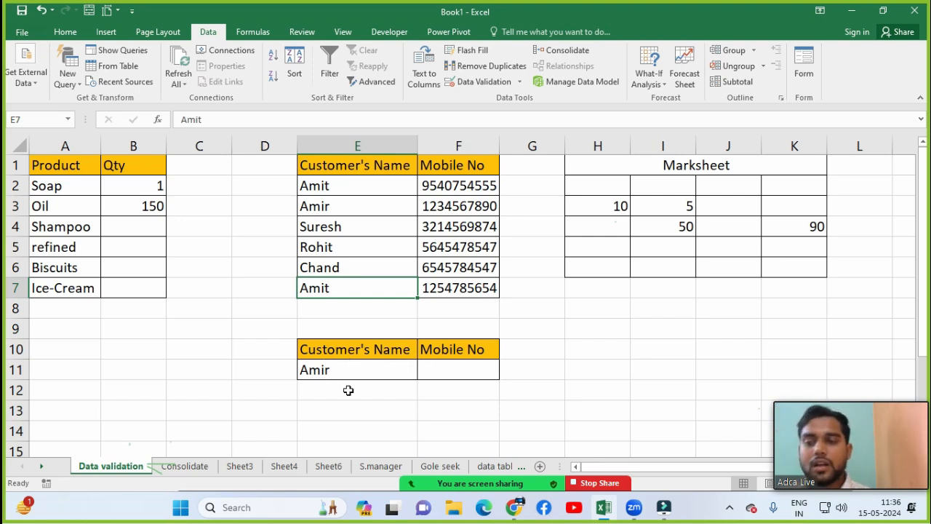
click(434, 375)
click(373, 378)
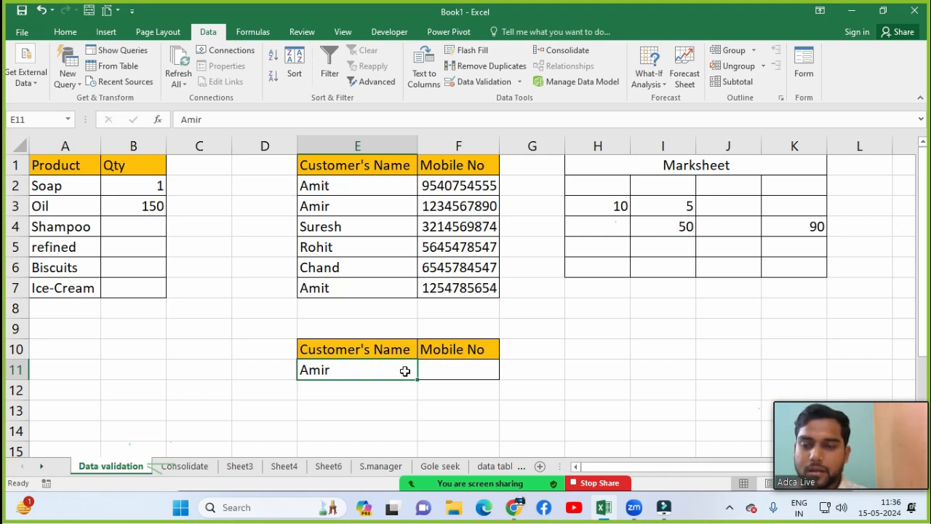
click(469, 367)
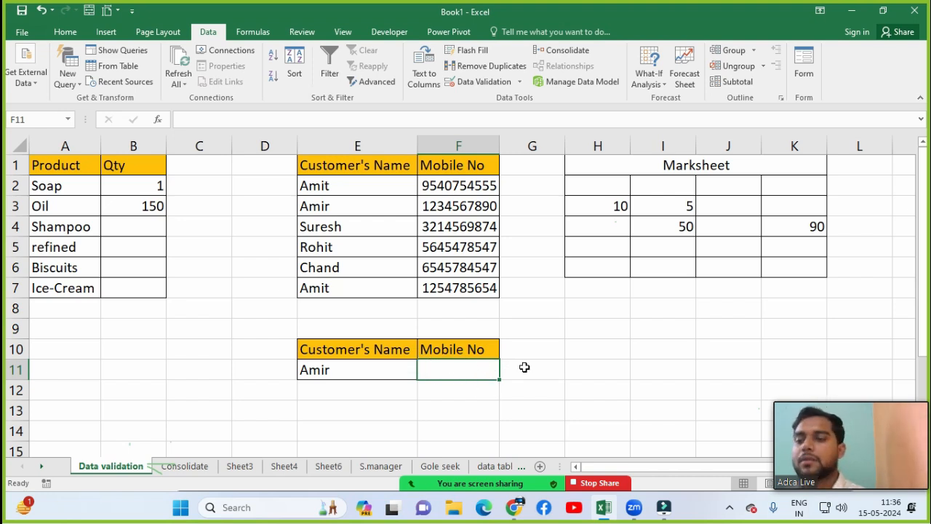
Step: Enter =VLOOKUP(E11,E2:F7,2,0) in F11 to look up the customer's mobile number
text(=vlo)
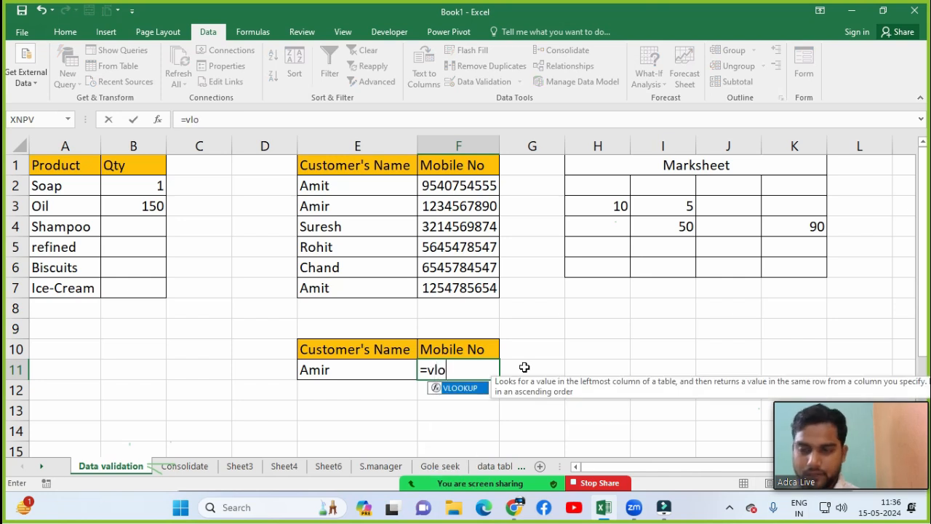
text(o)
key(Tab)
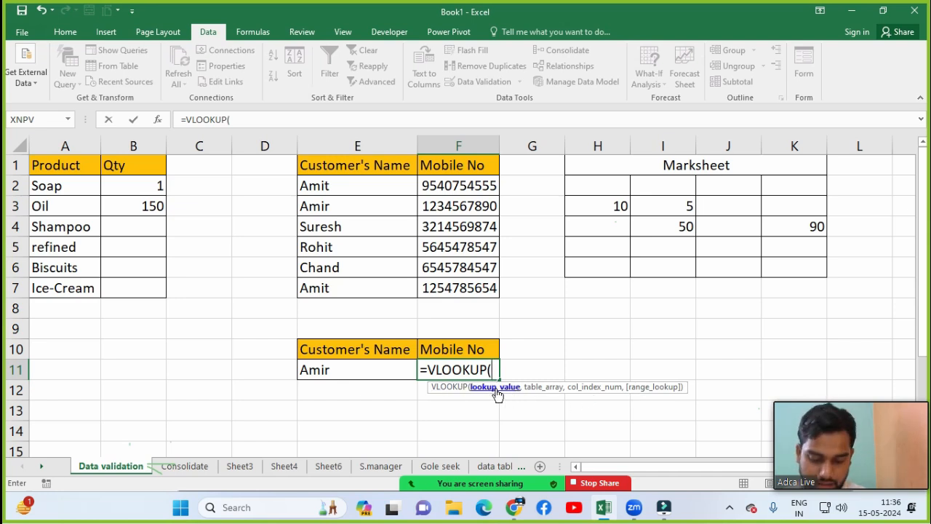
key(Left)
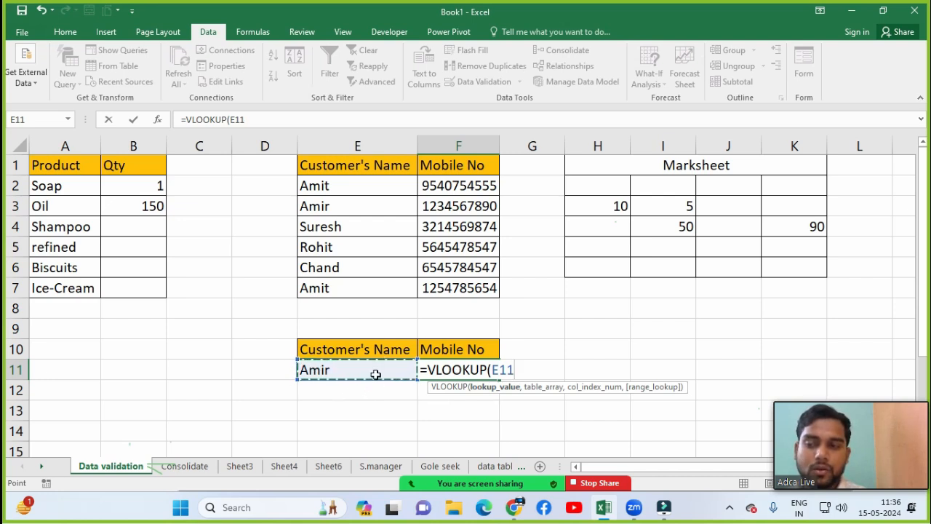
text(,)
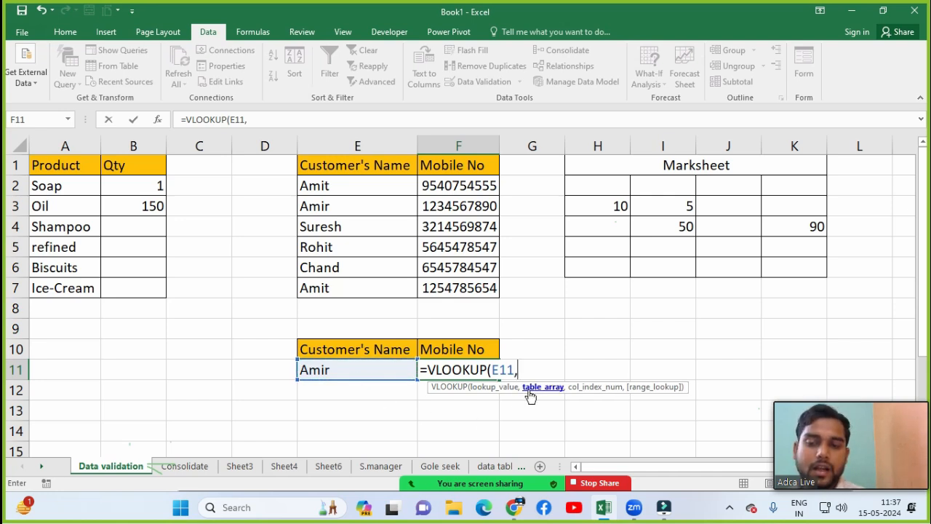
click(347, 186)
key(ctrl+shift+Right)
key(ctrl+shift+Down)
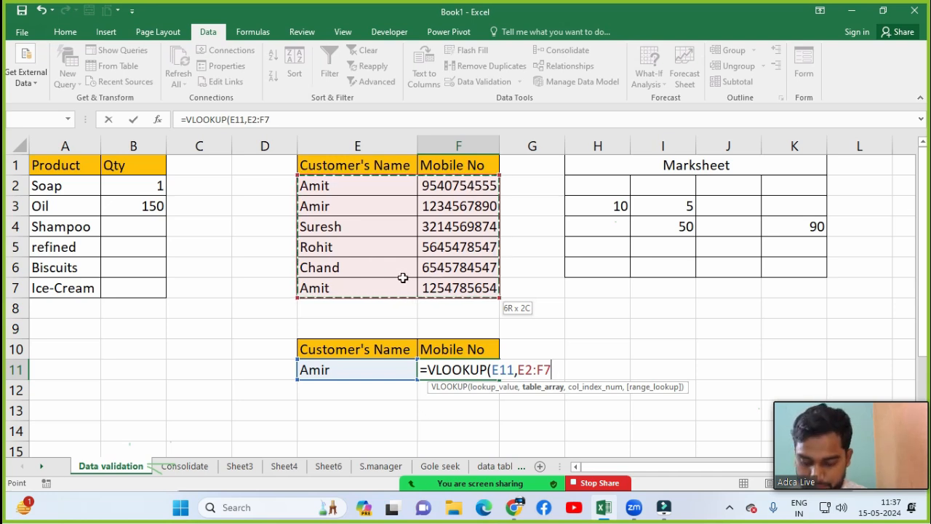
text(,)
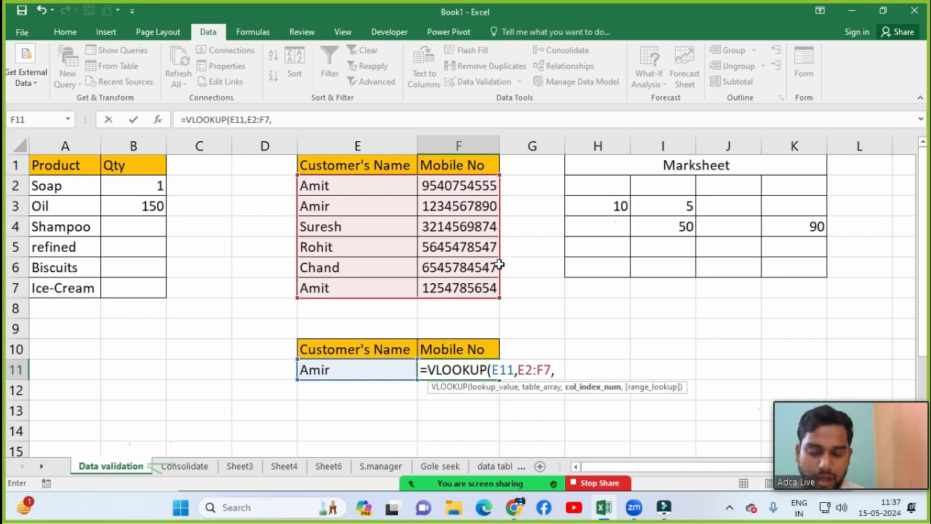
text(2)
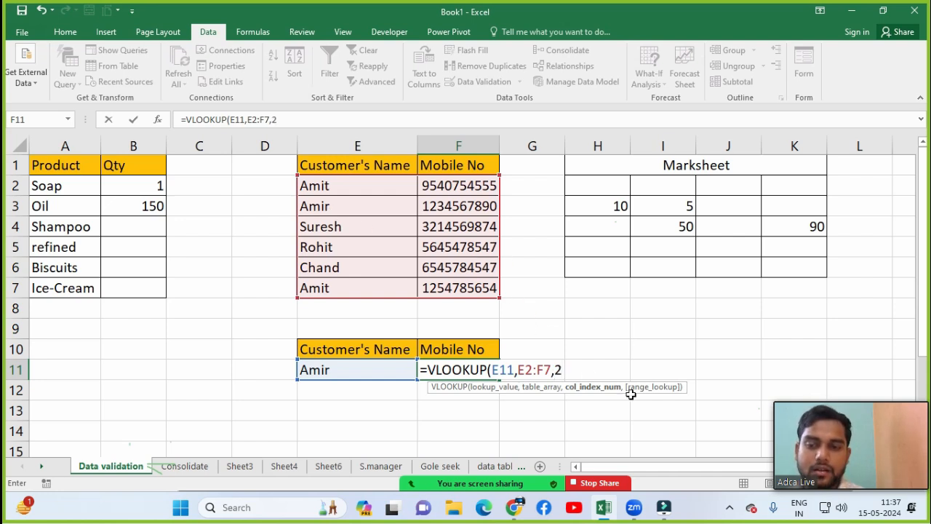
text(,)
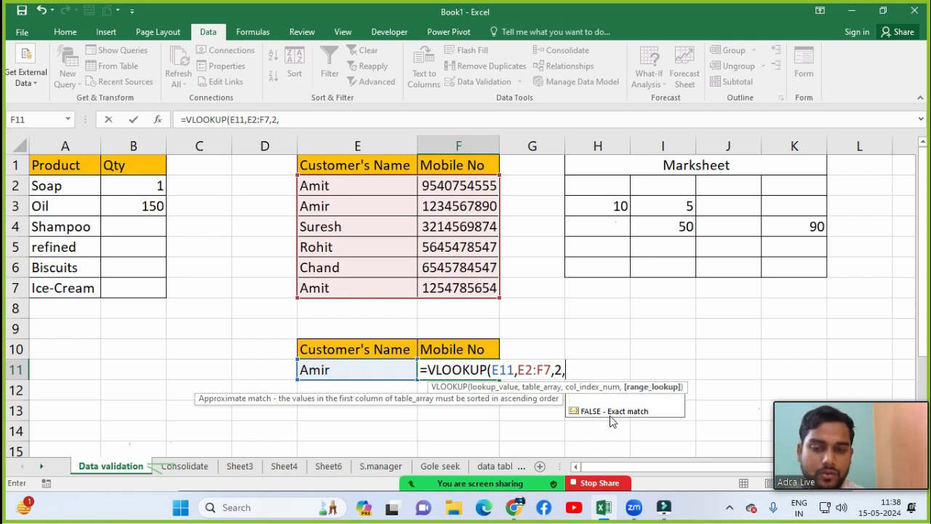
text(0)
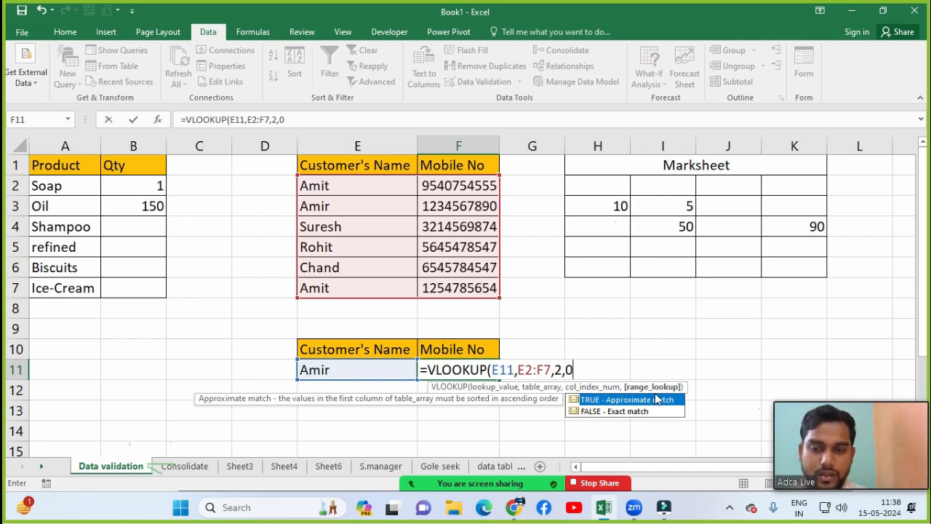
text())
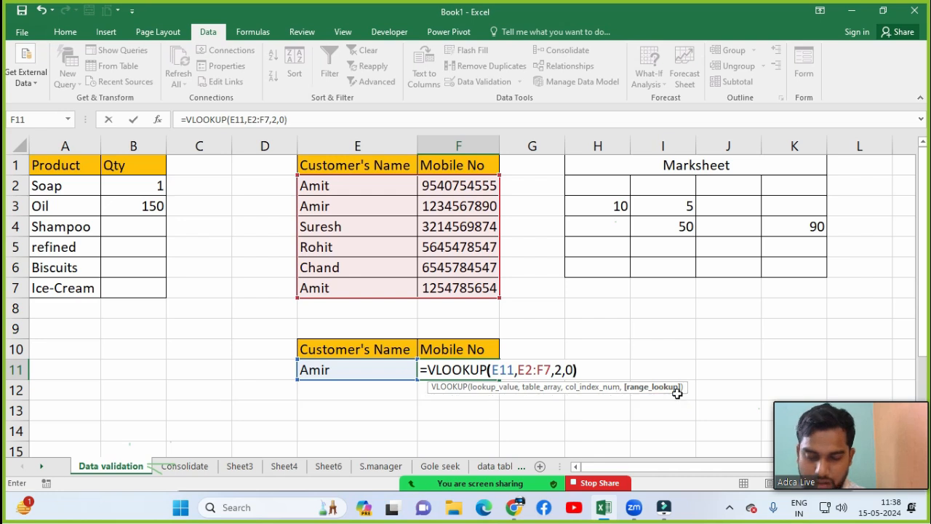
key(Return)
Step: Compare F11's lookup result with the matching customer's number in F3, then select E11
click(312, 371)
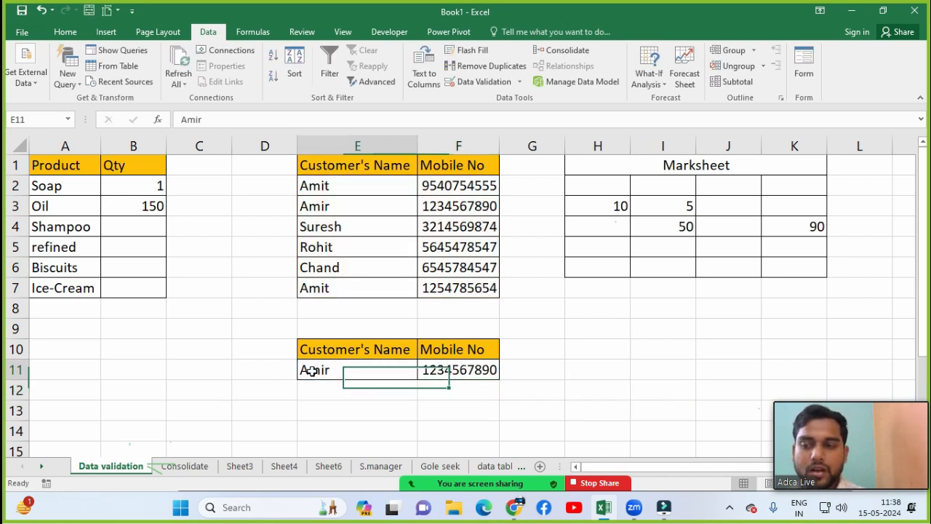
click(471, 371)
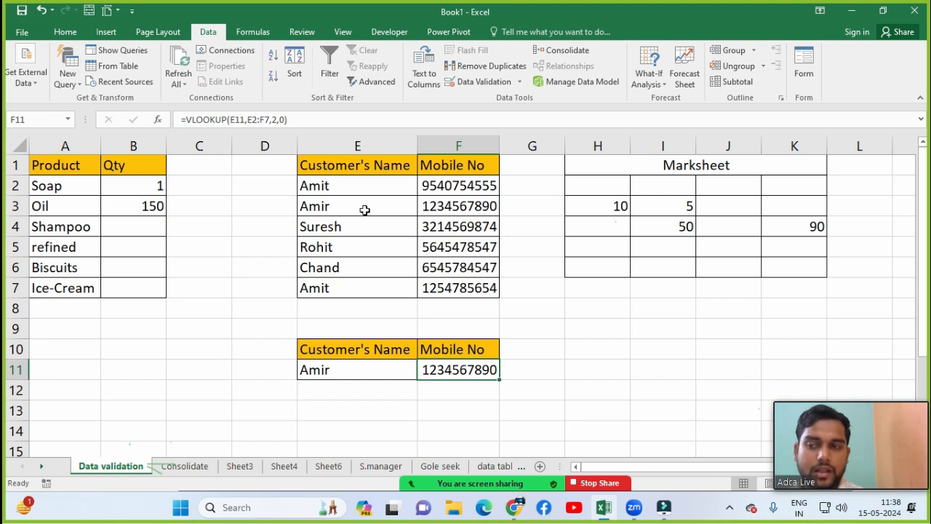
click(424, 206)
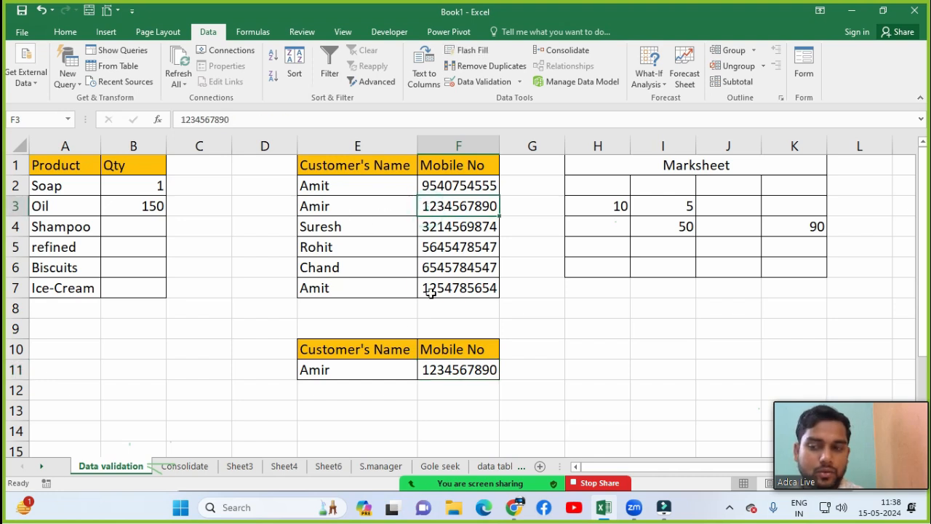
click(364, 374)
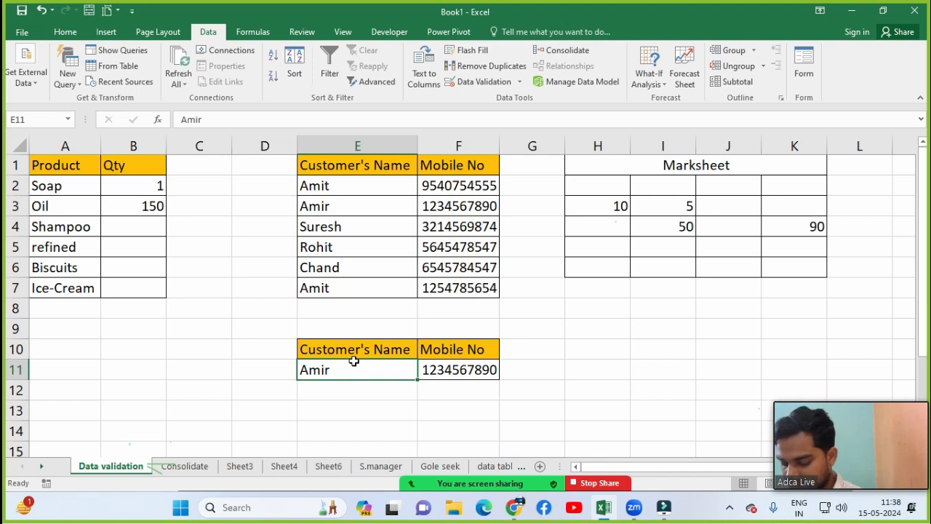
Step: Toggle the meeting camera off and on and unmute the microphone
text(Amit)
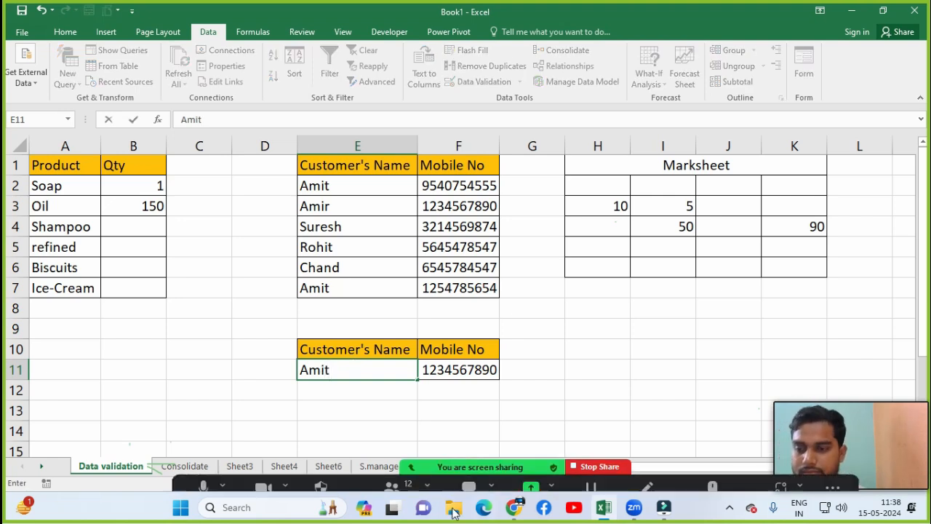
click(202, 465)
click(260, 470)
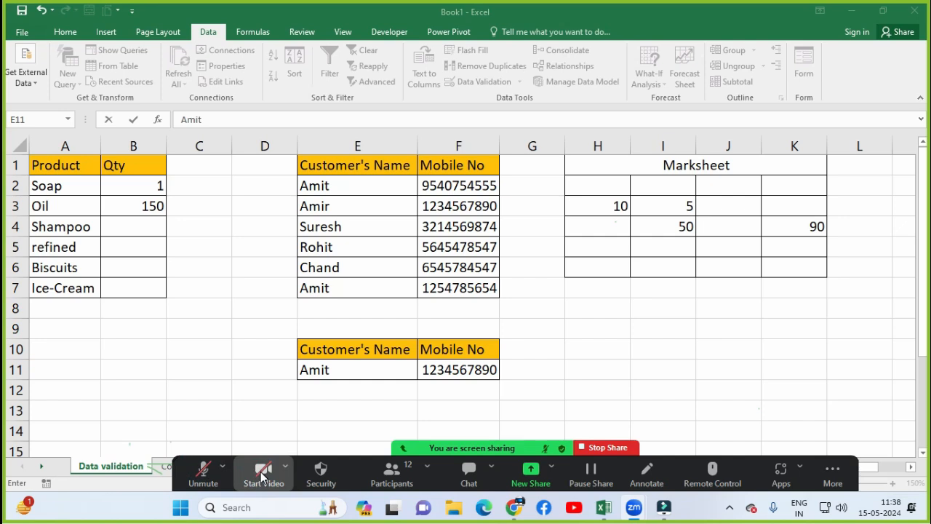
click(262, 473)
click(205, 473)
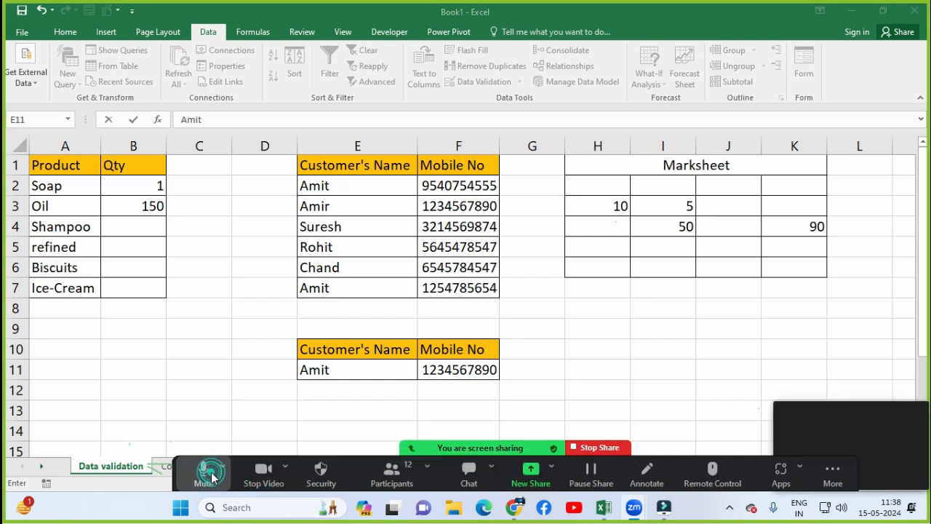
click(346, 371)
Step: Enter two different customer names in E11 in turn, checking F11's lookup each time
text(Amit)
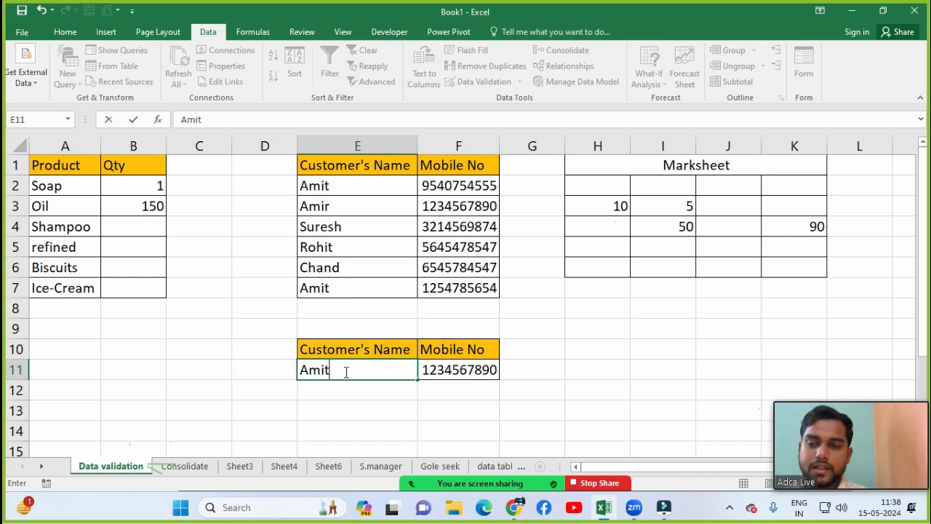
key(Return)
click(357, 372)
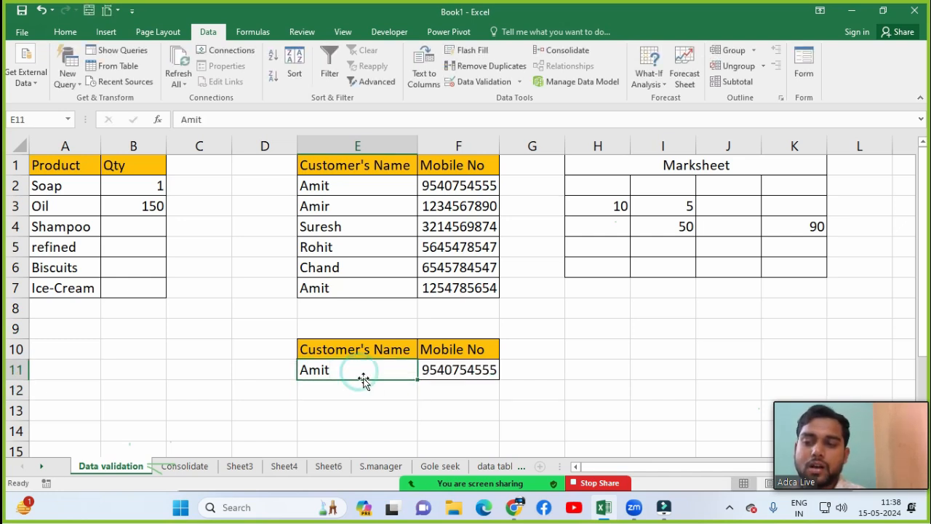
click(440, 370)
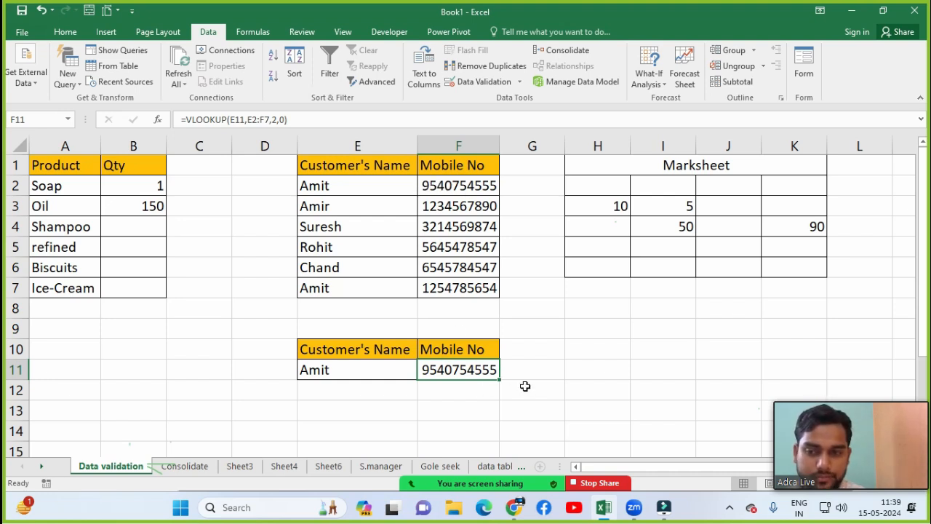
click(386, 371)
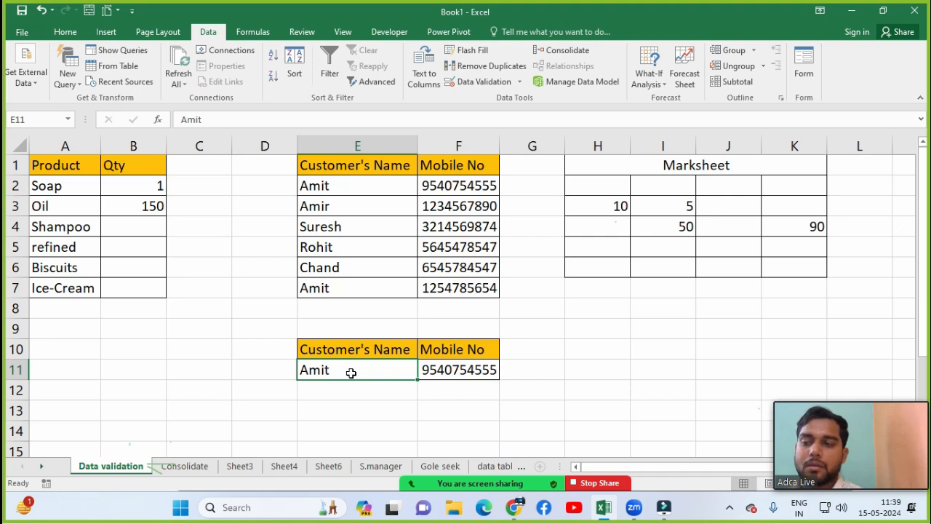
text(Rohit)
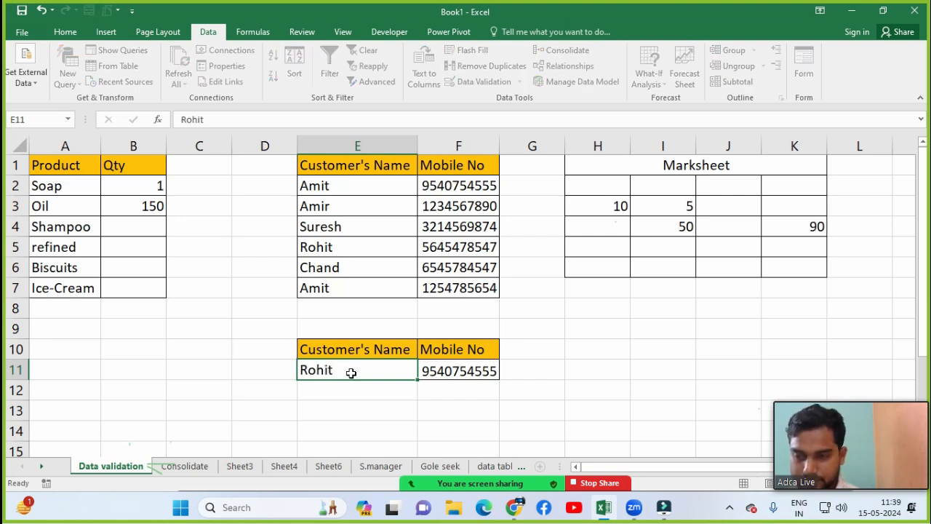
key(Return)
click(350, 373)
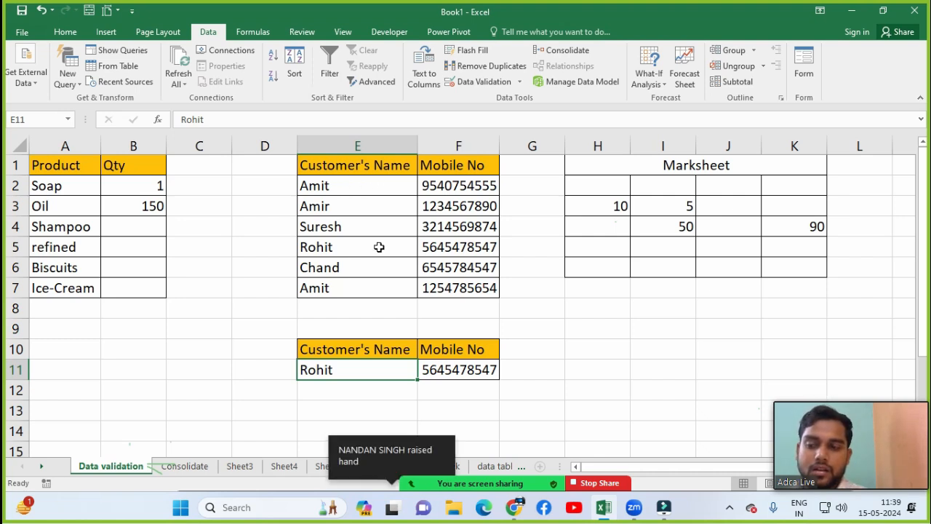
Step: In Zoom, ask a participant to unmute, toggle the camera off and on, close participants, then select F11
click(390, 473)
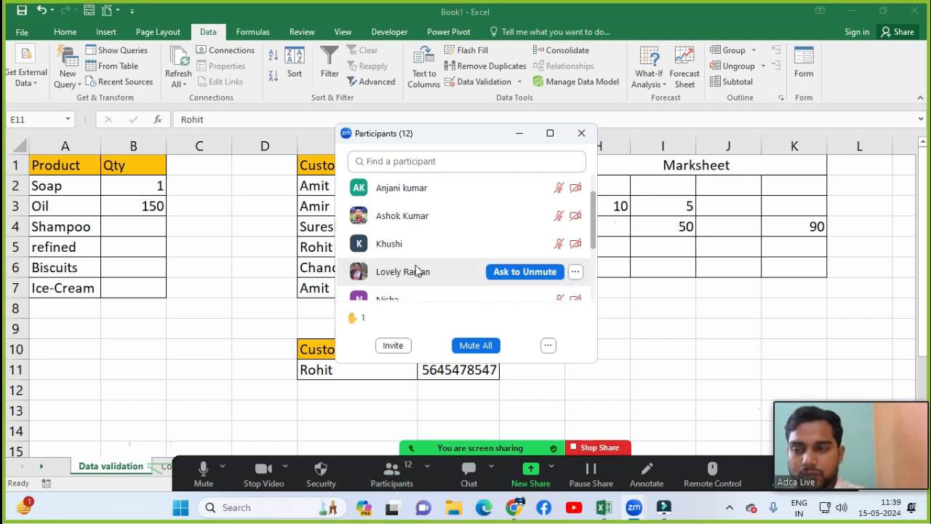
drag(592, 211, 593, 179)
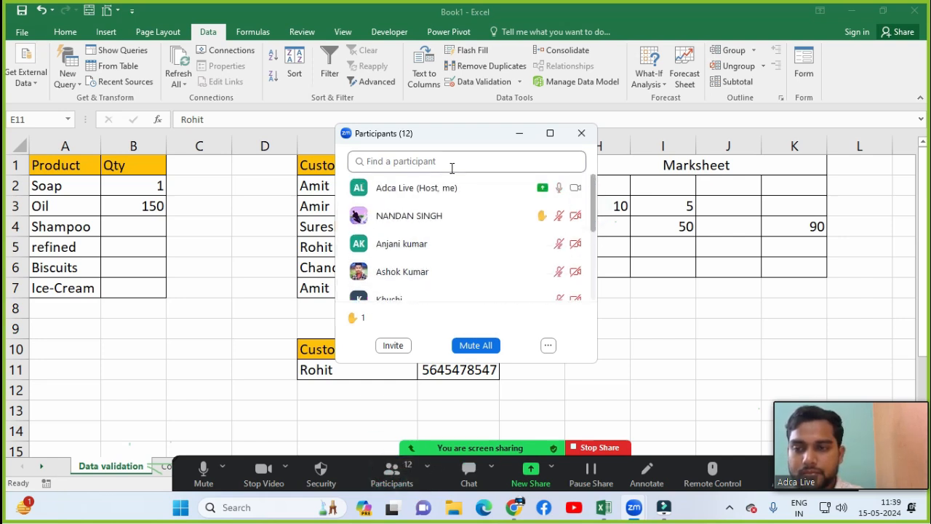
click(504, 215)
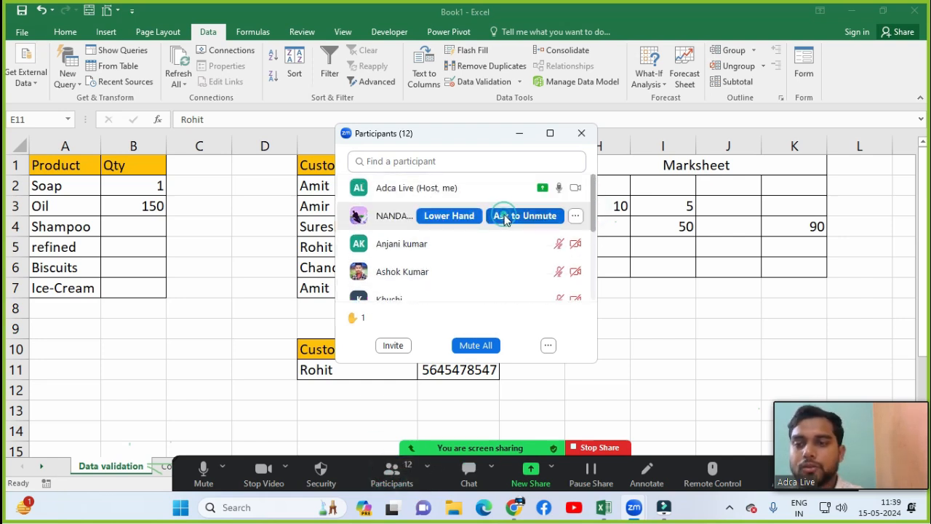
click(261, 469)
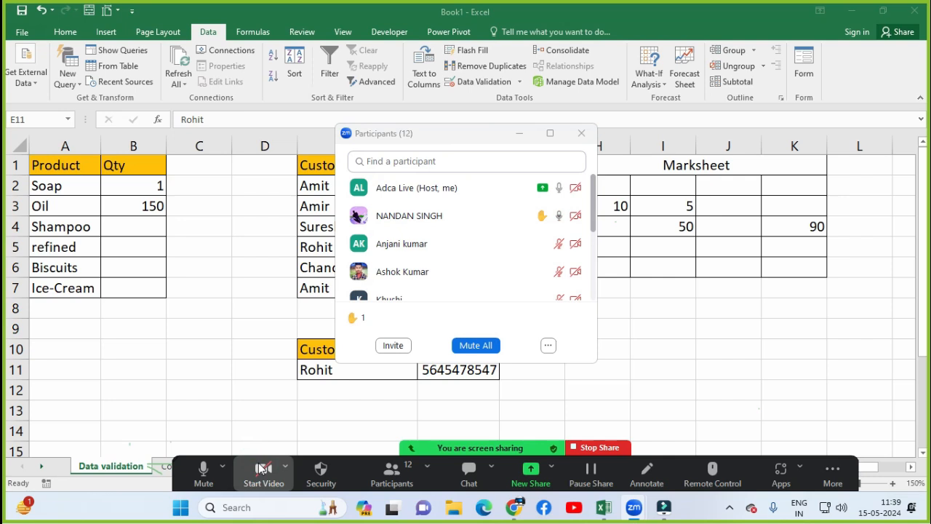
click(260, 470)
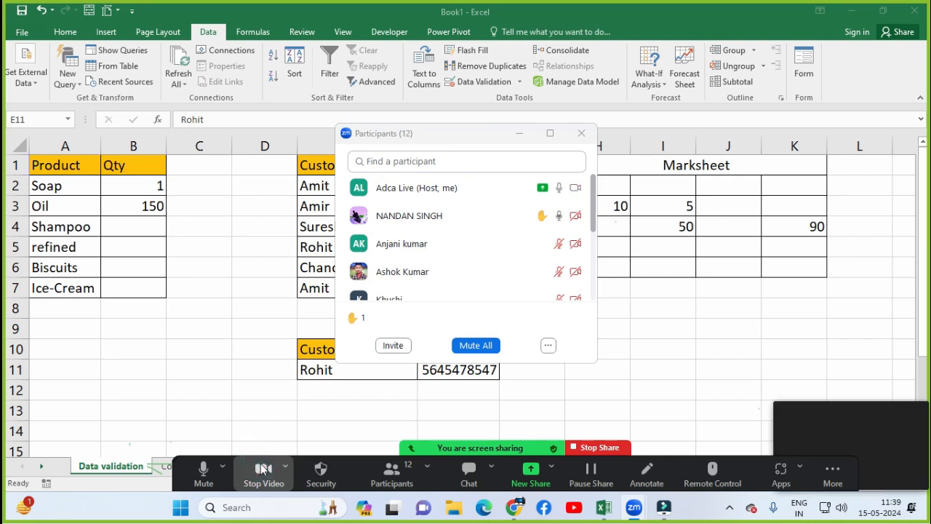
click(580, 138)
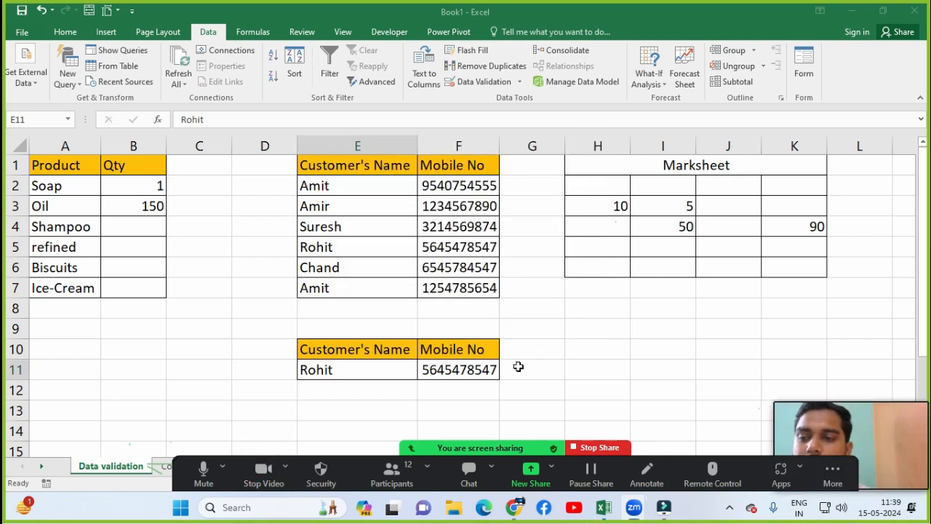
click(456, 374)
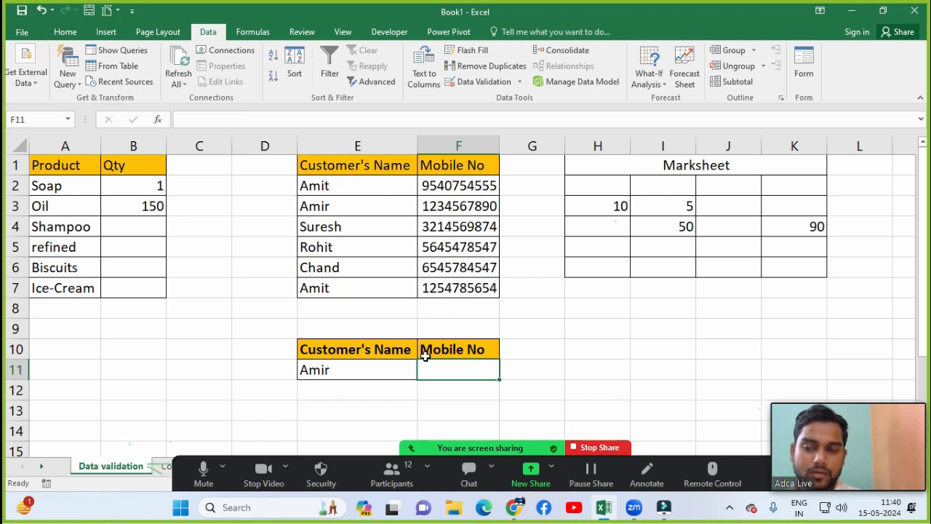
click(384, 373)
click(468, 363)
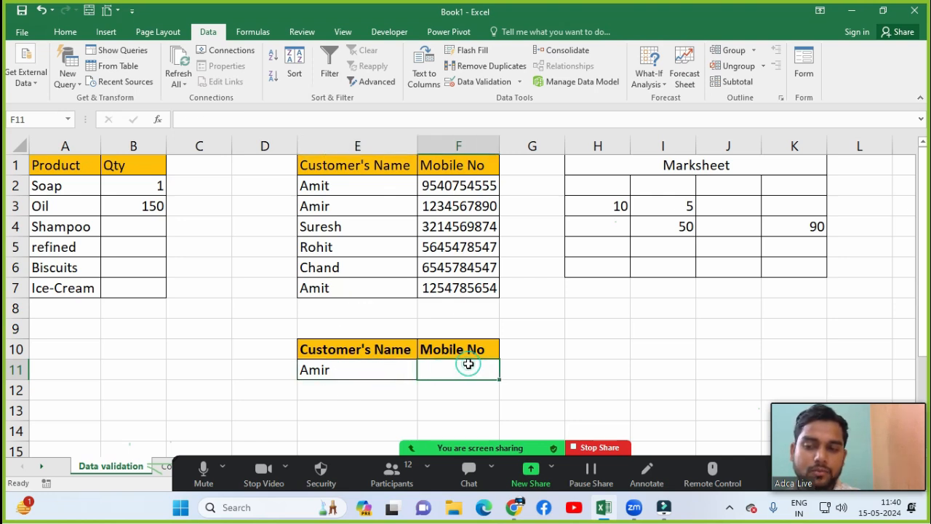
click(370, 369)
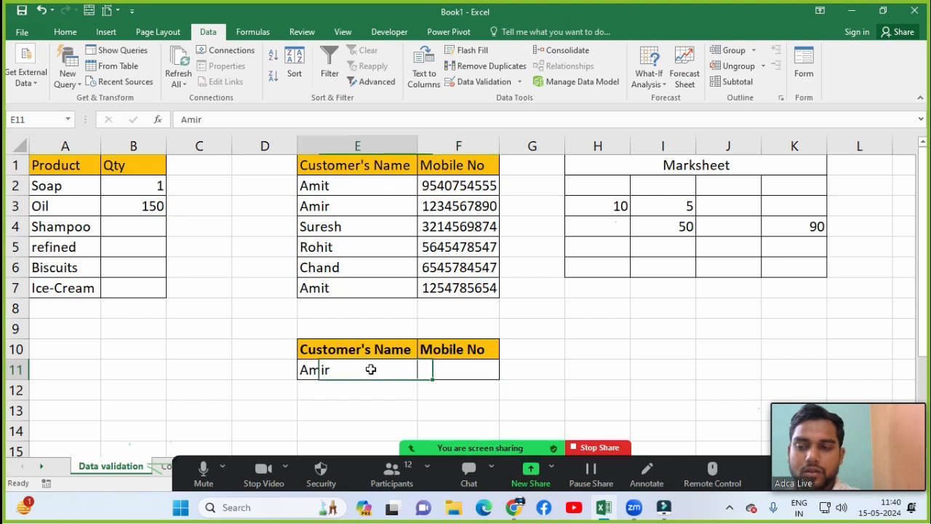
click(467, 374)
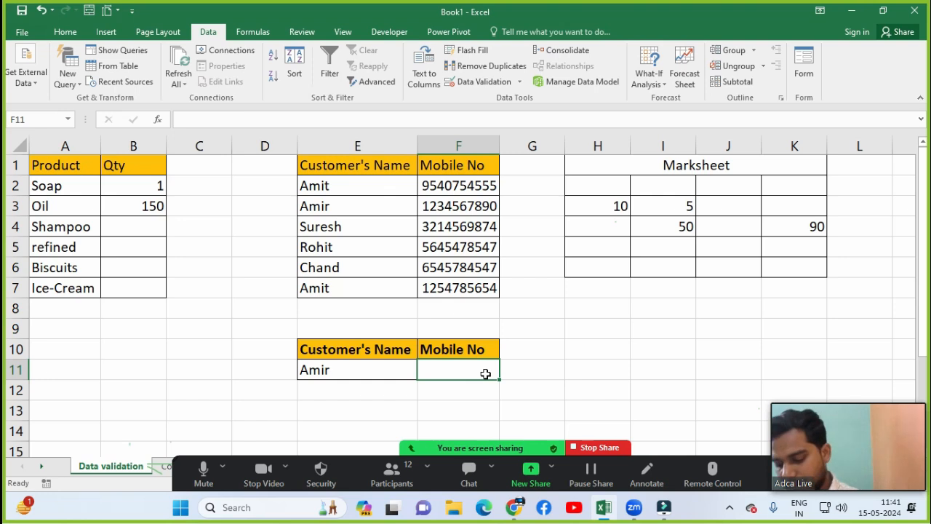
Step: Start a VLOOKUP in F11 using lookup value E11 and table range E2:F7
text(=vloo)
key(Tab)
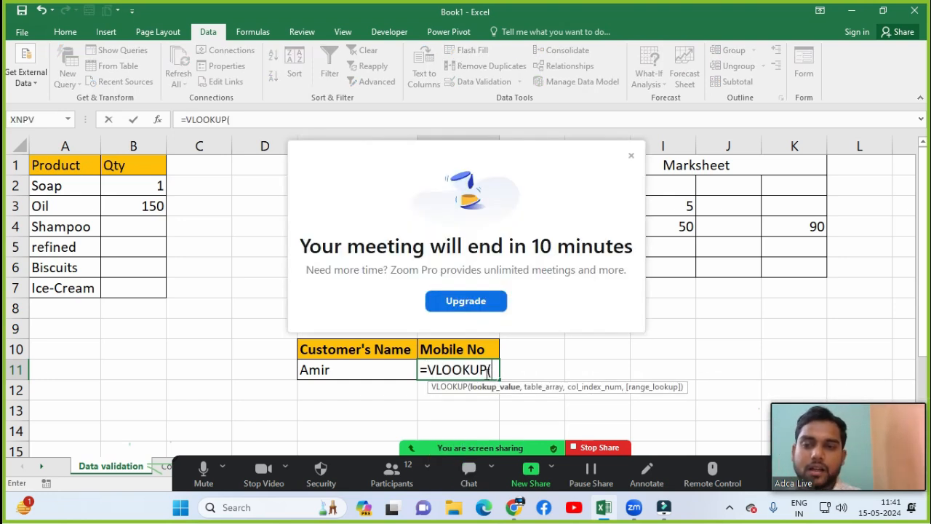
click(630, 156)
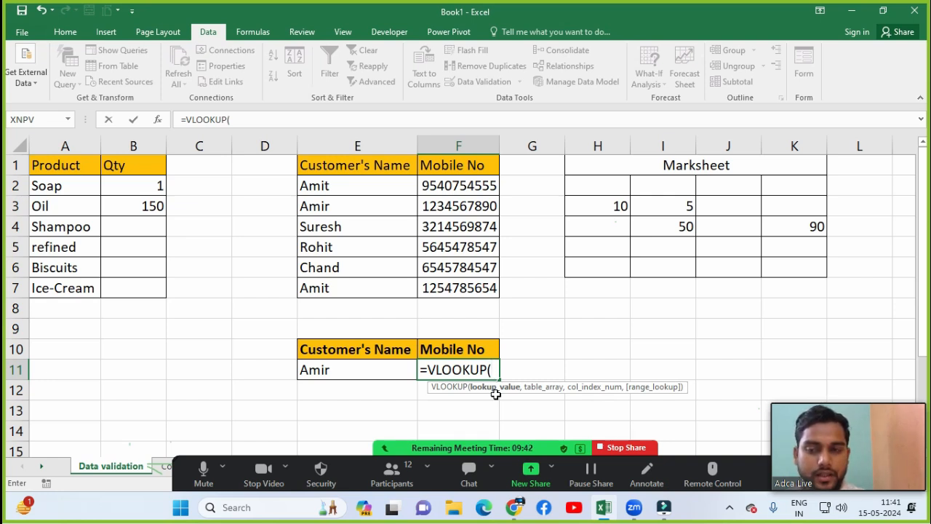
click(356, 373)
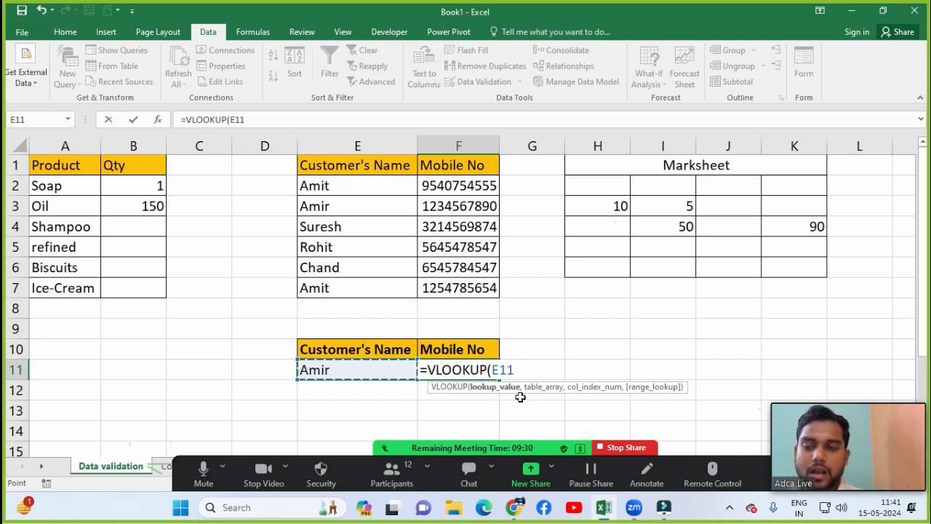
text(,)
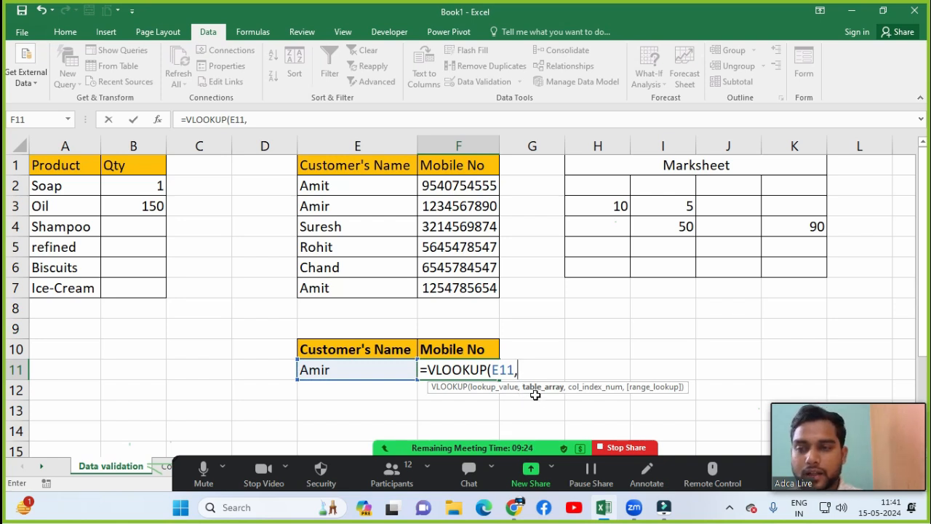
click(319, 188)
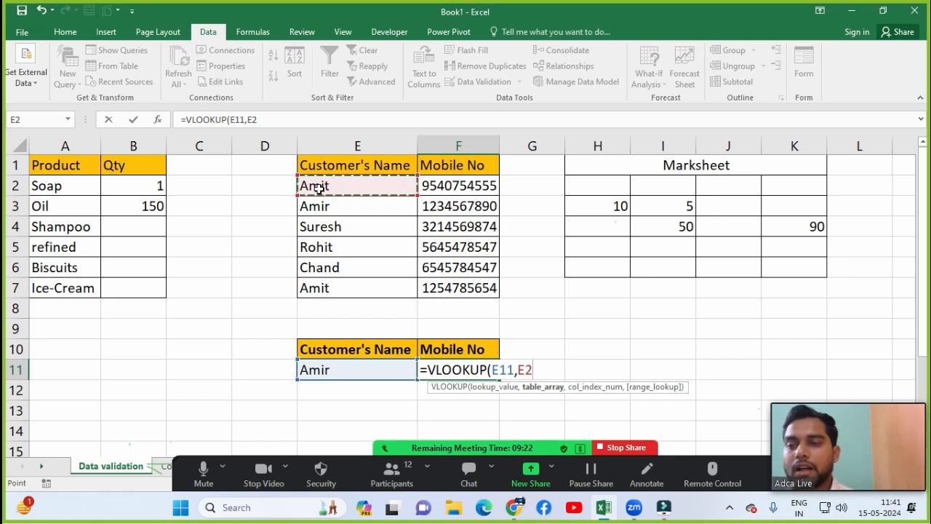
key(ctrl+shift+Down)
key(ctrl+shift+Right)
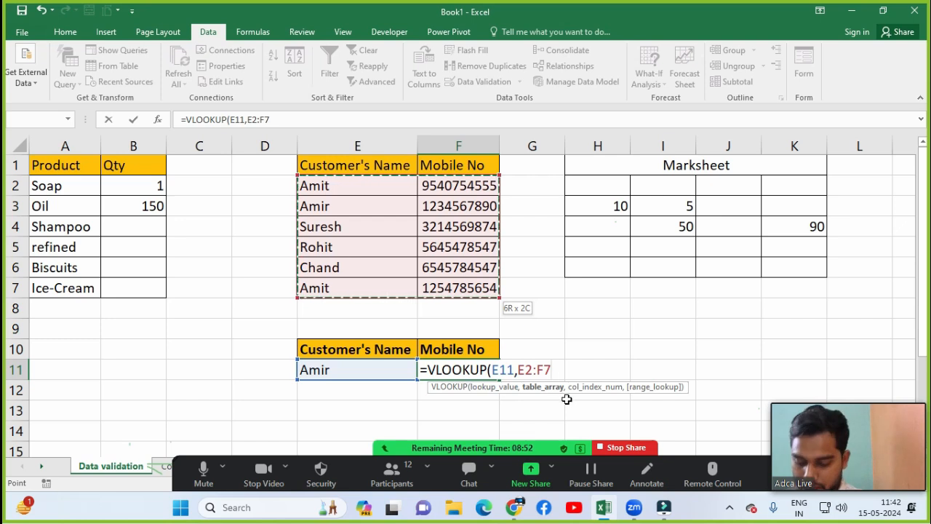
Step: Complete and enter F11 as =VLOOKUP(E11,E2:F7,2,FALSE) for an exact match
text(,2)
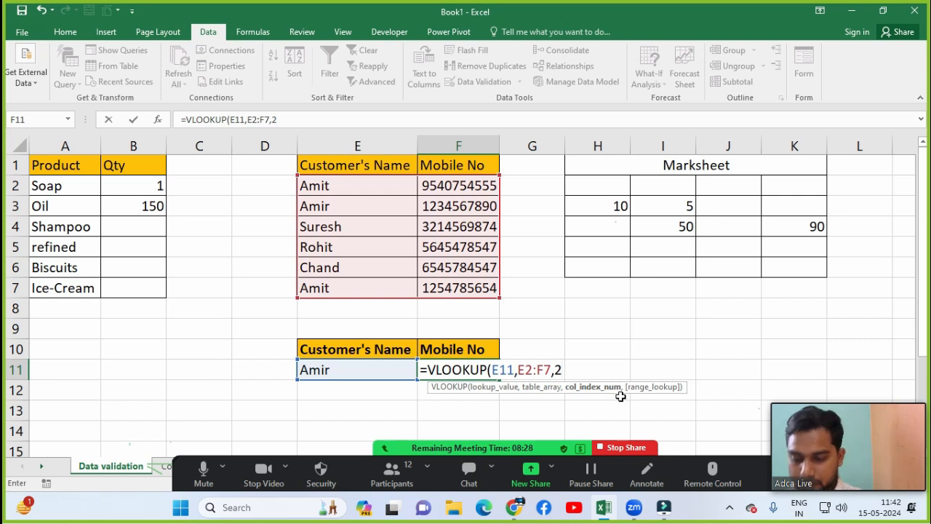
text(,)
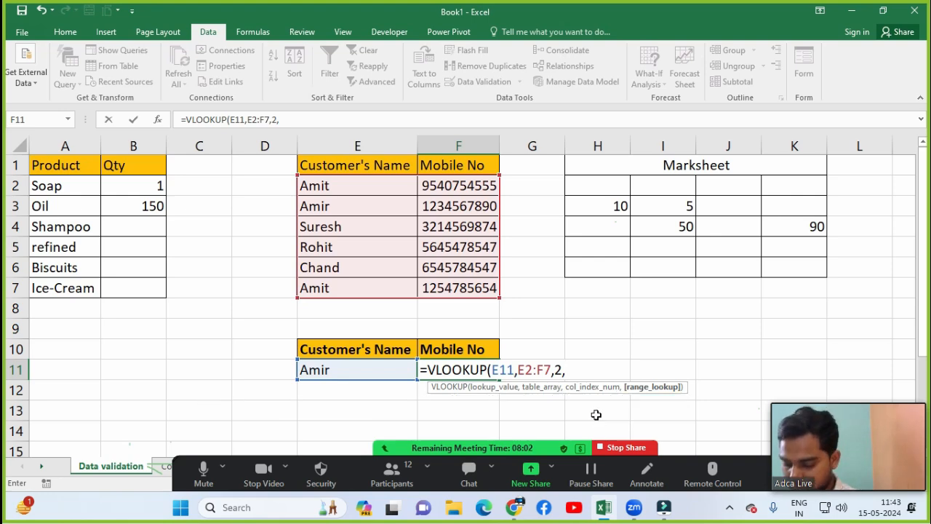
text(FAL)
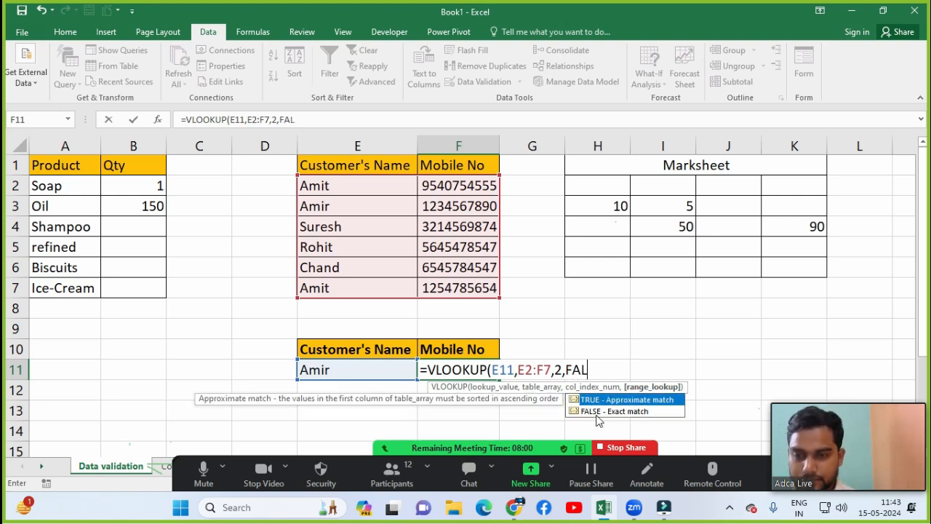
text(SE)
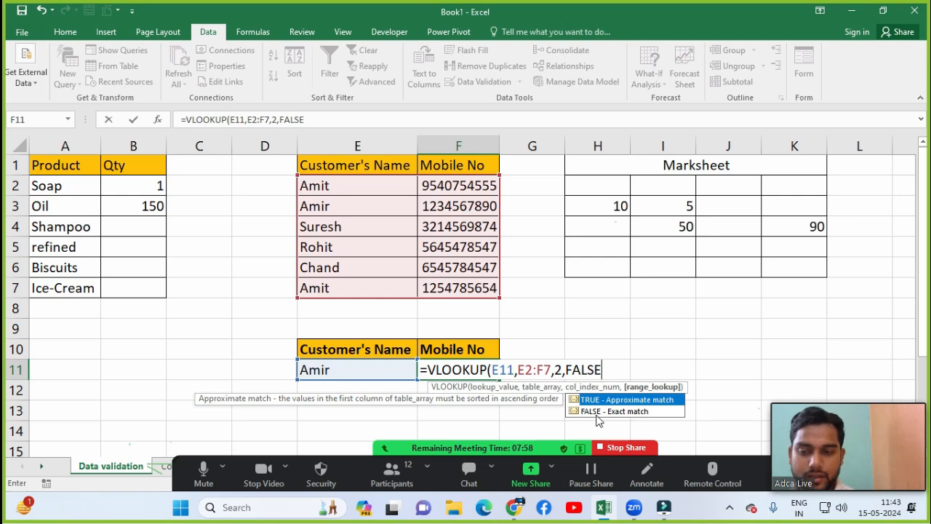
text())
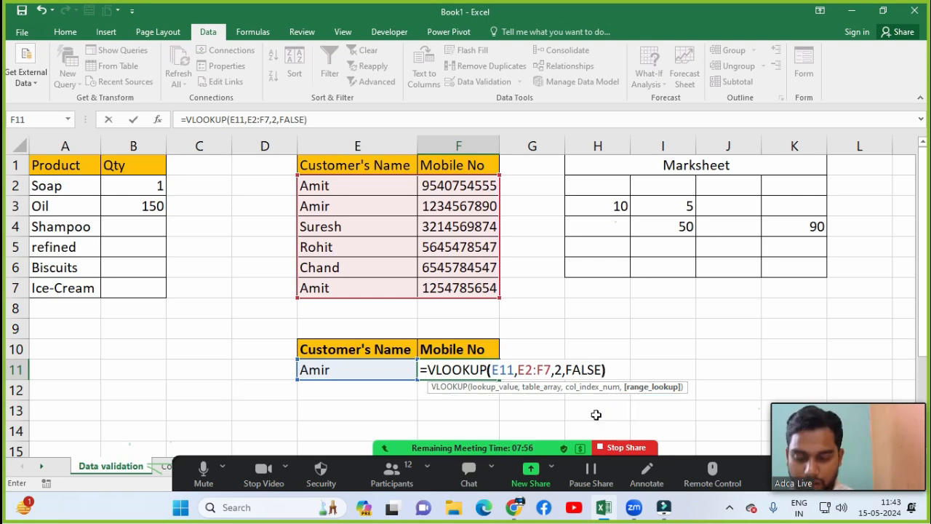
key(Return)
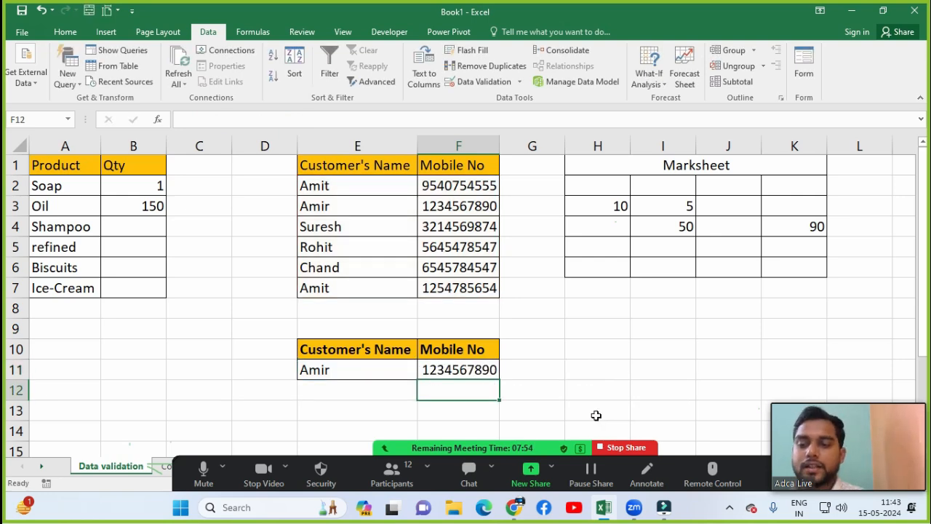
Step: Check F11's lookup result against Amir's name and number in the customer table
click(494, 374)
click(377, 366)
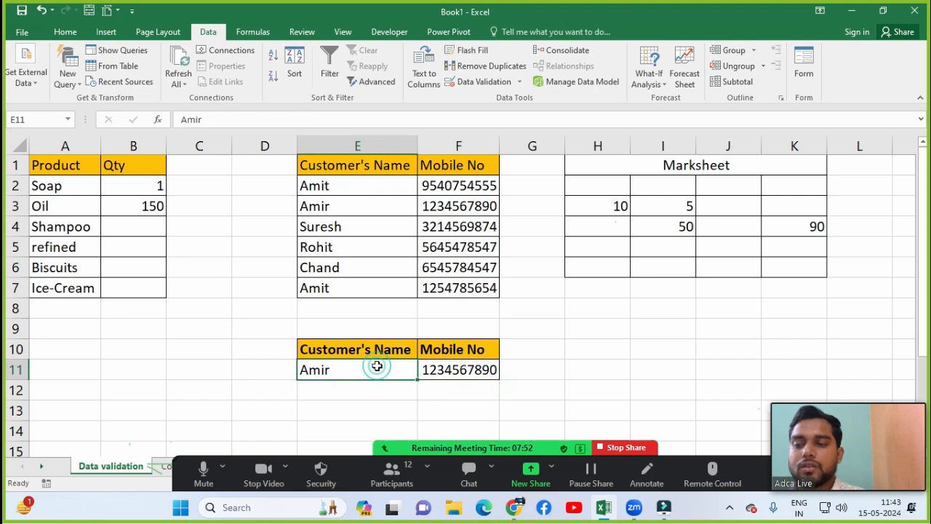
click(459, 372)
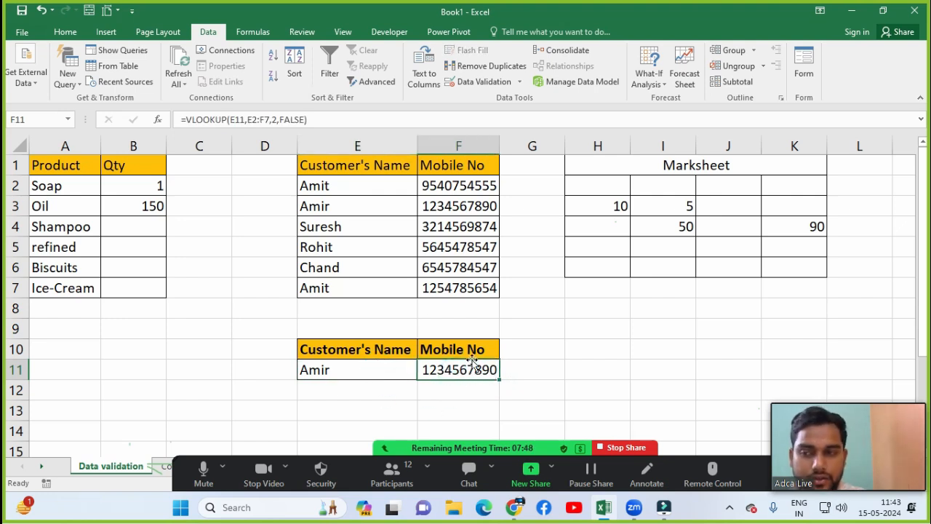
click(367, 208)
click(445, 206)
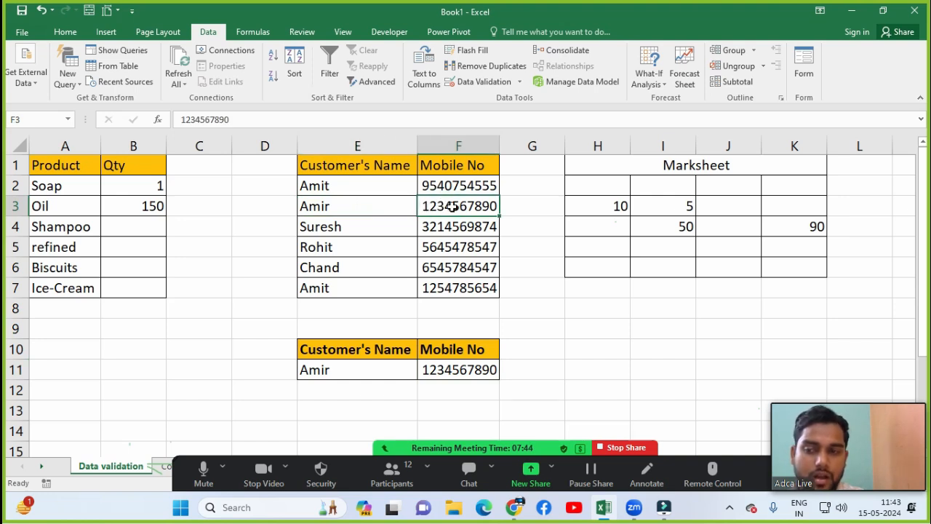
Step: Change E11 to 'aMIT' and verify that F11 returns that customer's mobile number
click(377, 367)
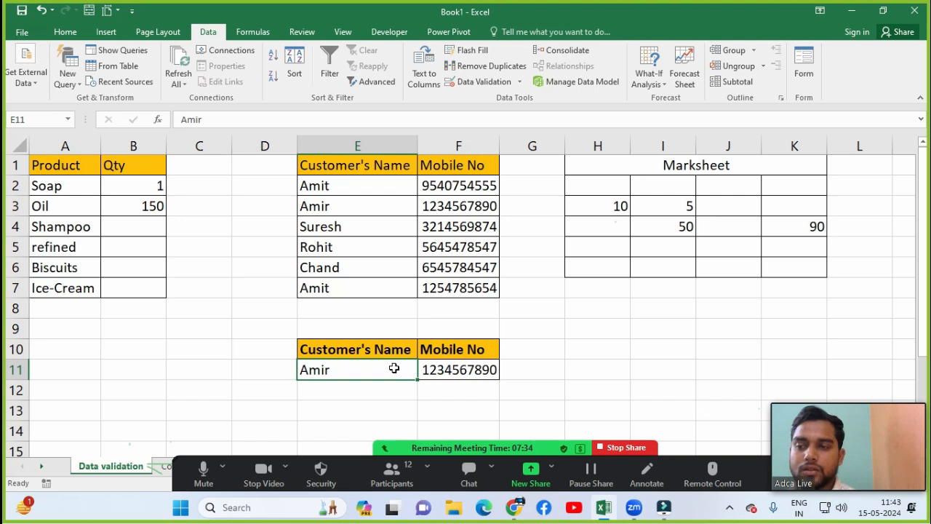
text(aMIT)
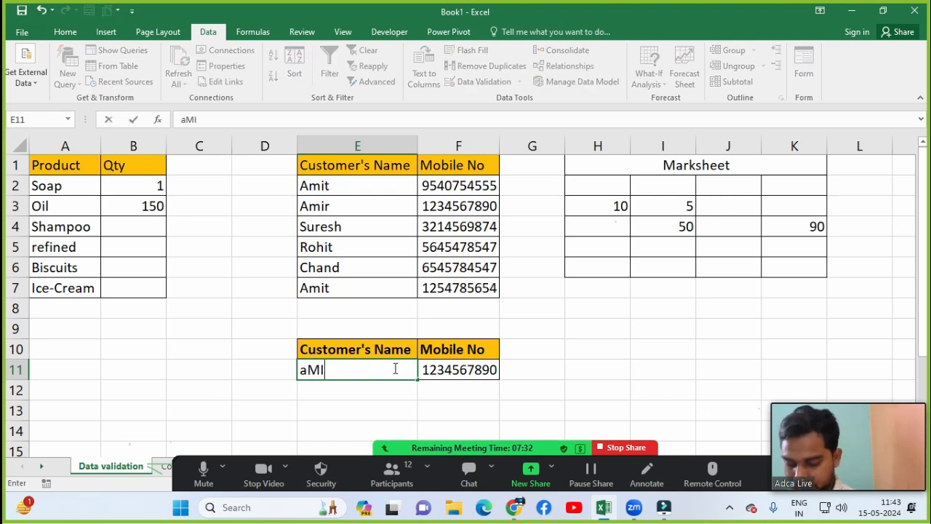
key(Return)
click(389, 369)
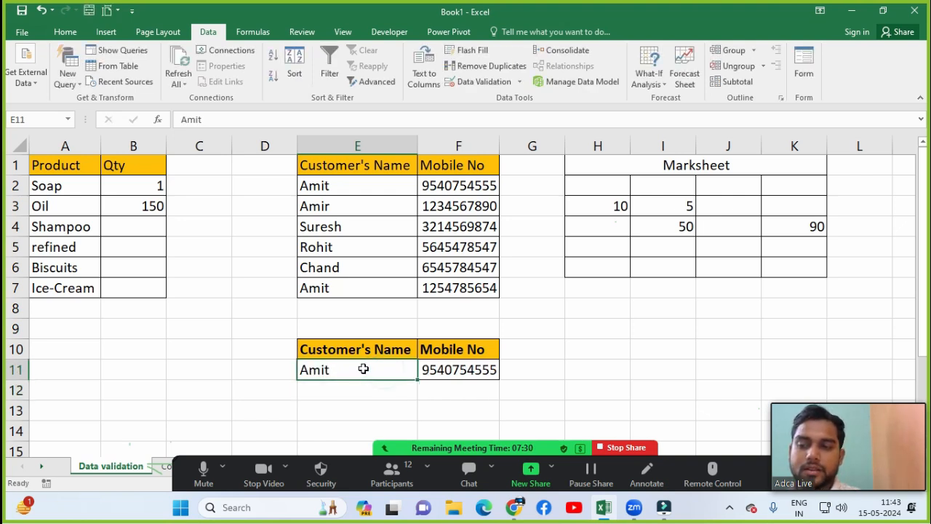
click(454, 375)
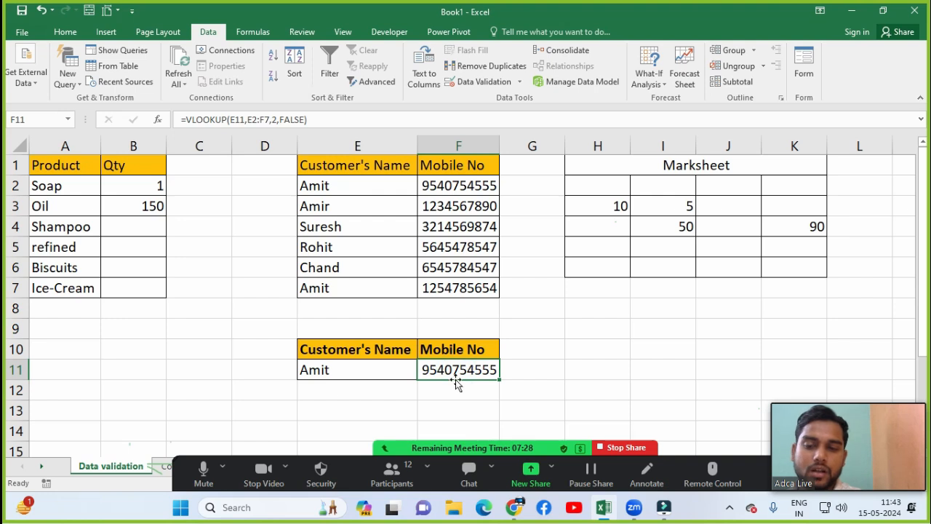
click(389, 376)
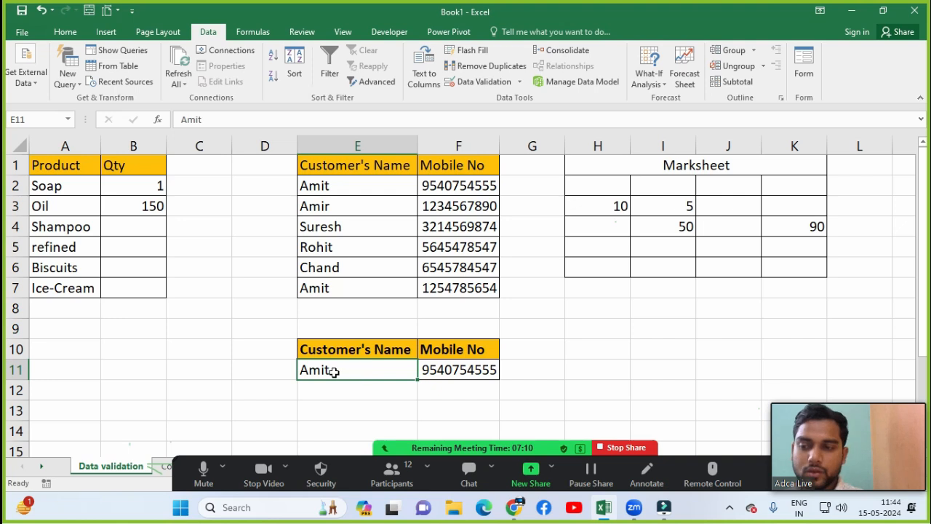
Step: Give E11 List data validation with source E2:E7 for a dropdown of customer names
click(486, 80)
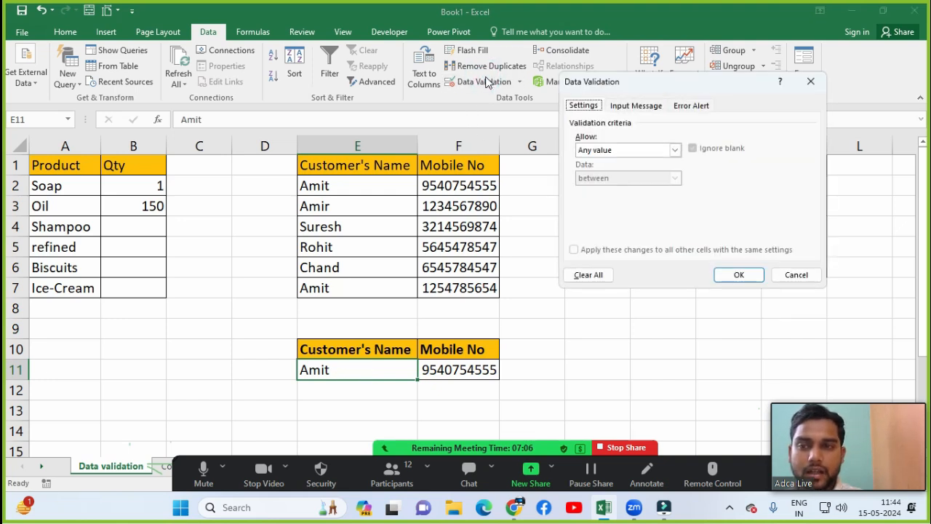
click(595, 153)
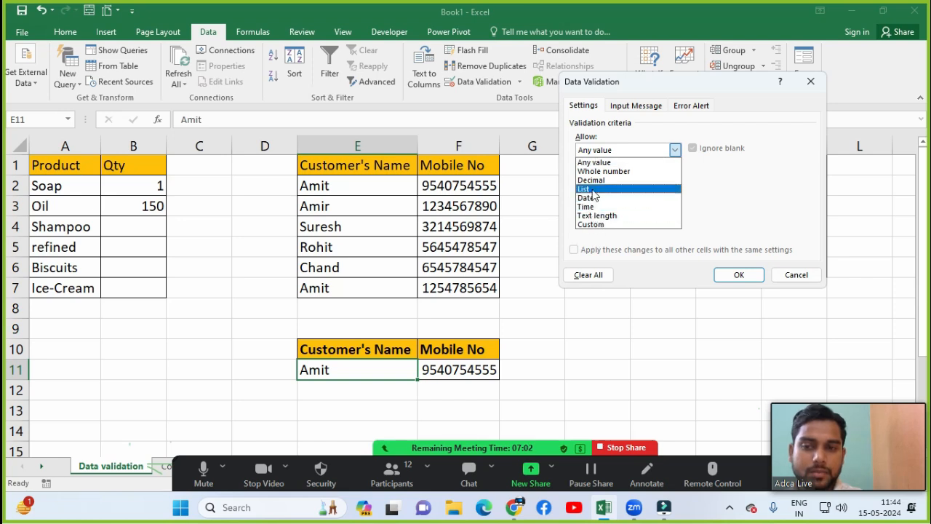
click(593, 190)
click(595, 206)
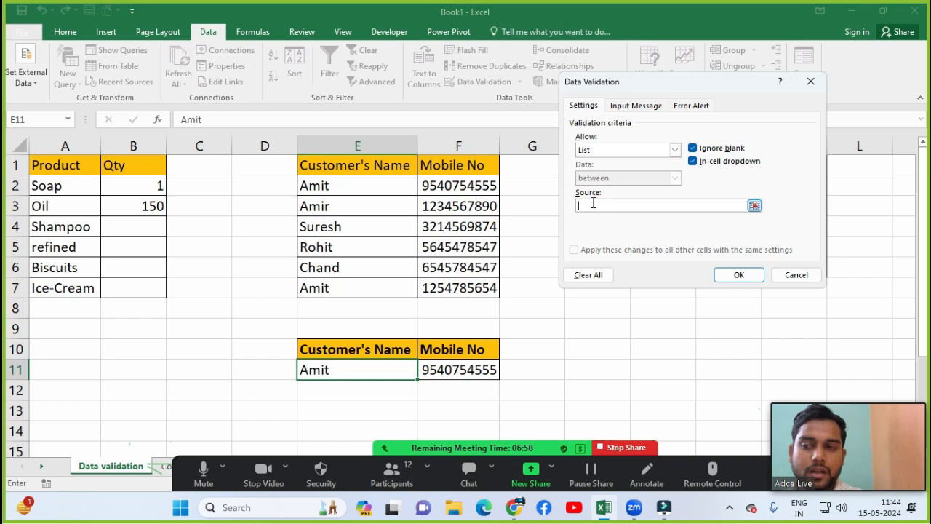
drag(365, 188, 365, 288)
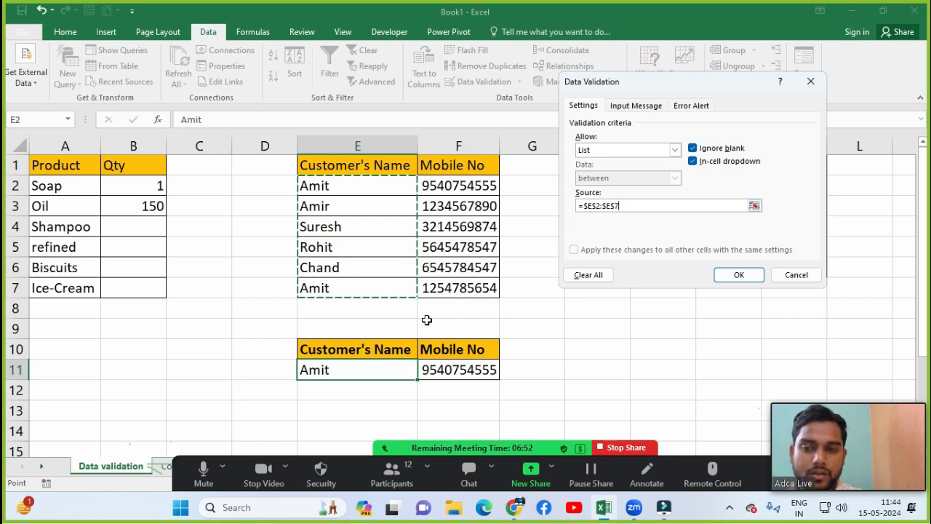
click(718, 271)
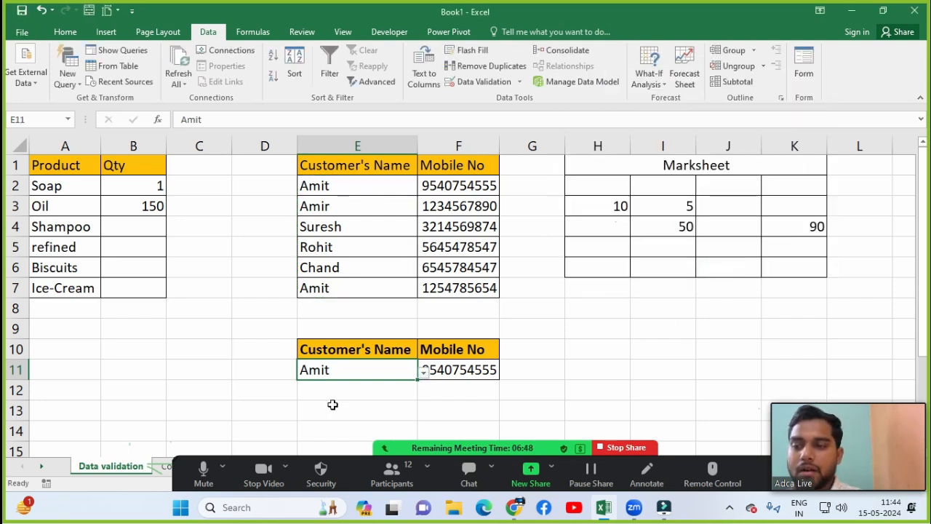
Step: Pick the fourth customer from E11's dropdown and compare F11's number with the table
click(423, 371)
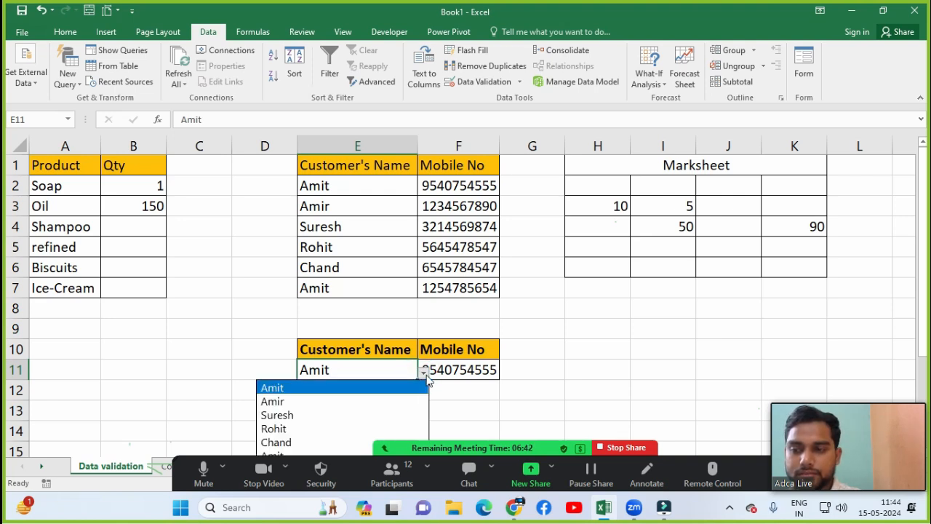
click(929, 175)
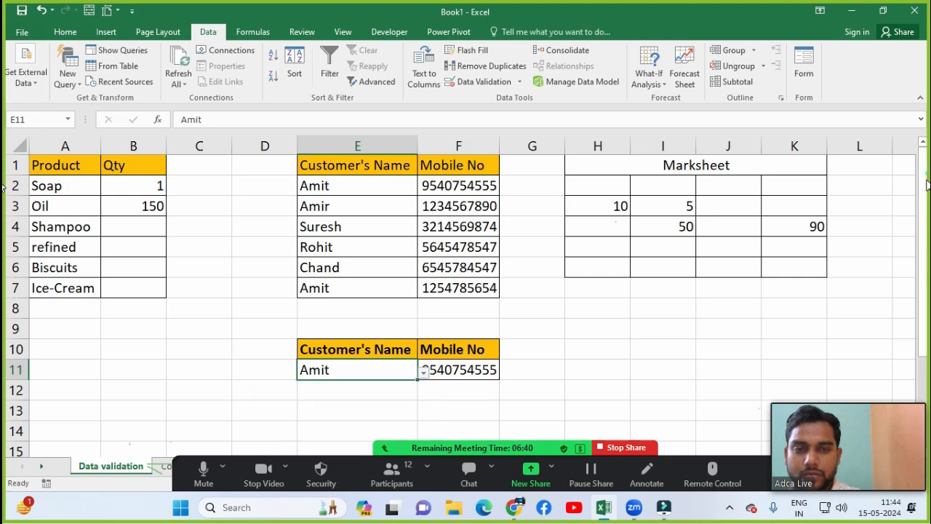
drag(921, 168, 918, 222)
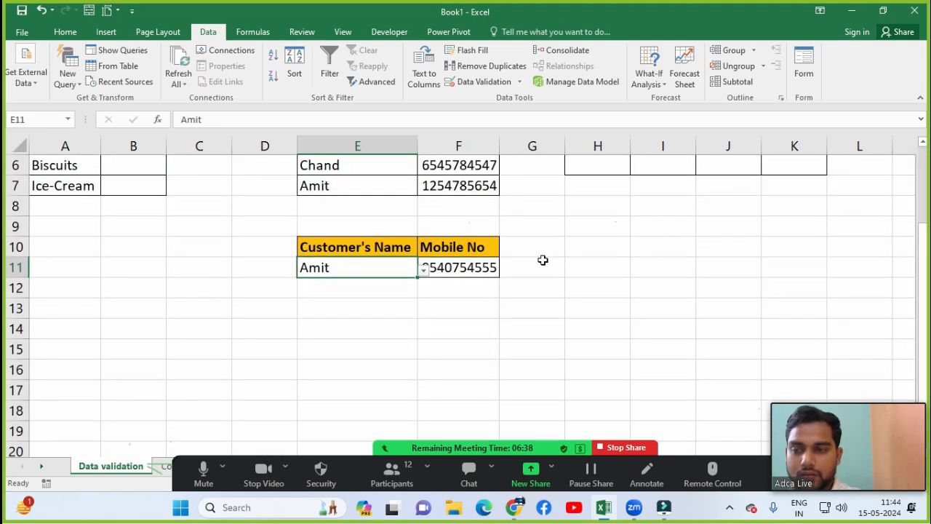
click(424, 270)
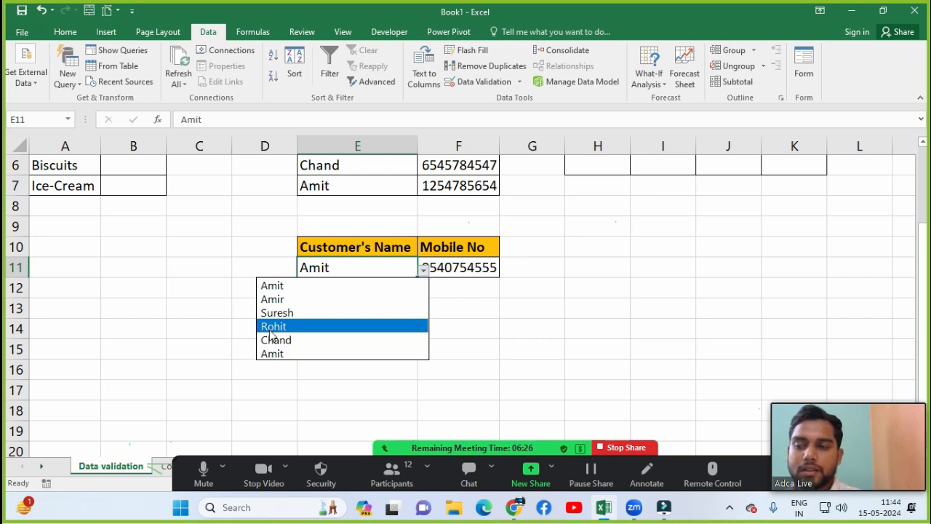
click(312, 326)
click(454, 294)
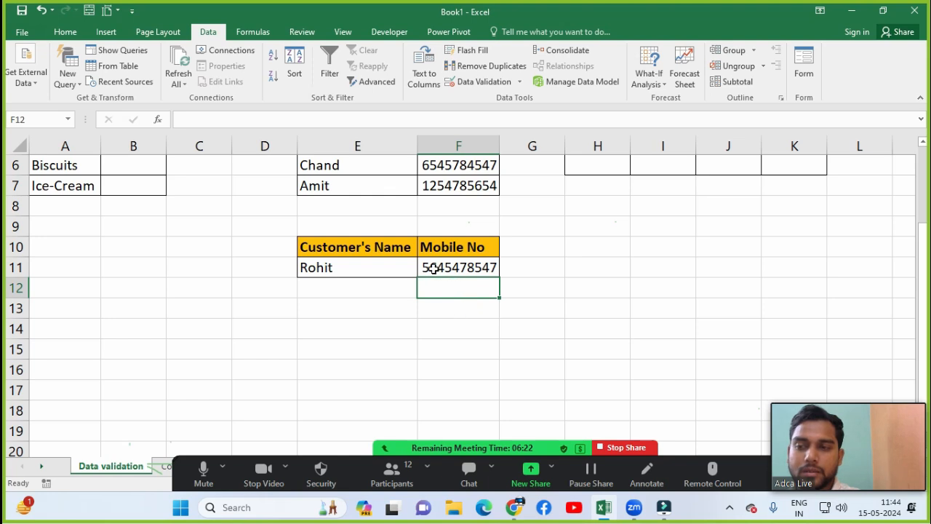
click(435, 267)
key(Up)
key(Up)
key(Up)
key(Up)
key(Up)
key(Up)
key(Up)
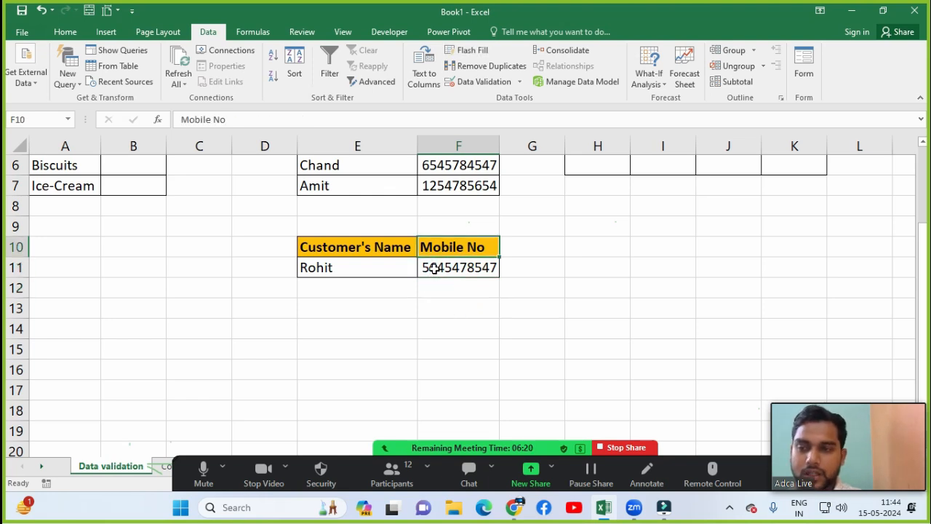
key(Up)
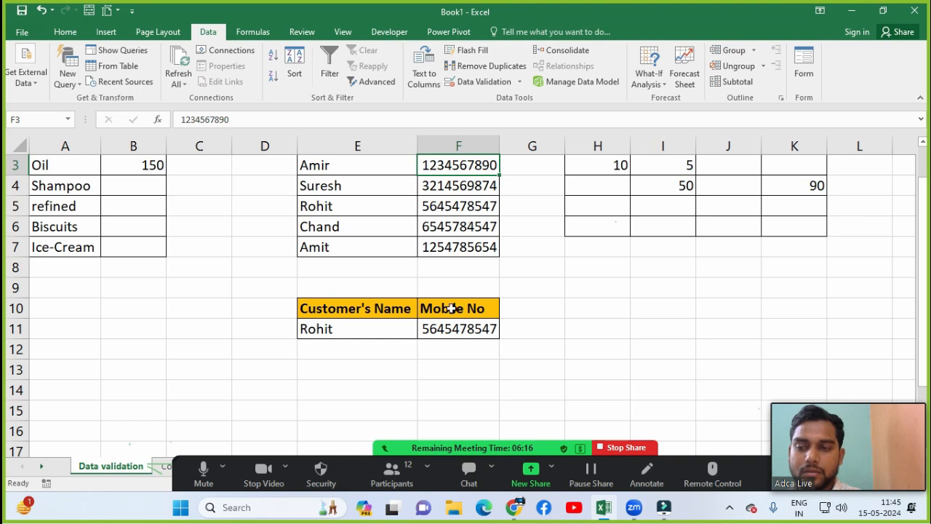
Step: Pick the fifth customer from E11's dropdown and check F11 against that customer's number
click(371, 330)
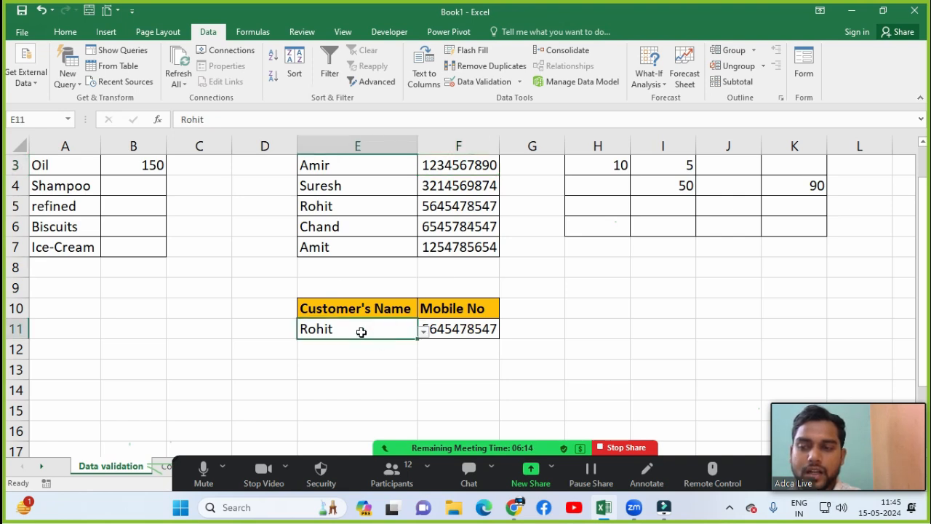
click(360, 331)
click(423, 331)
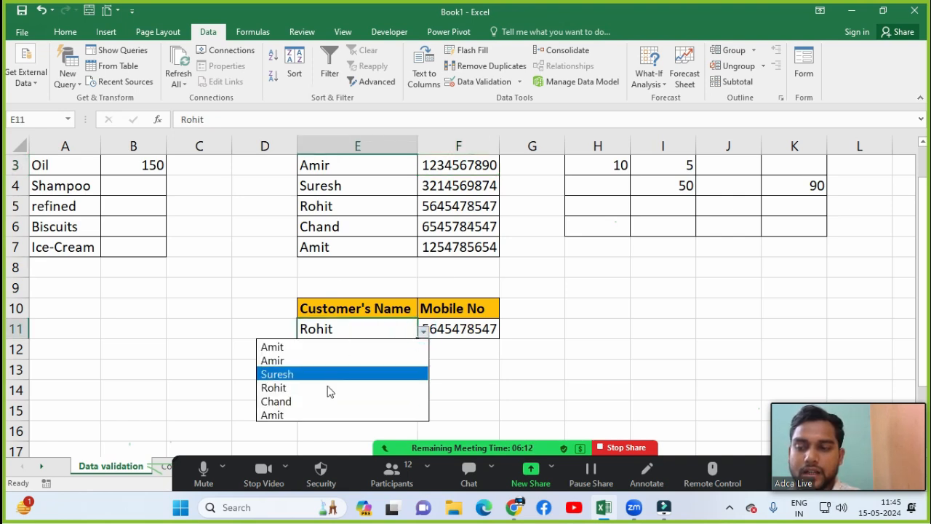
click(276, 403)
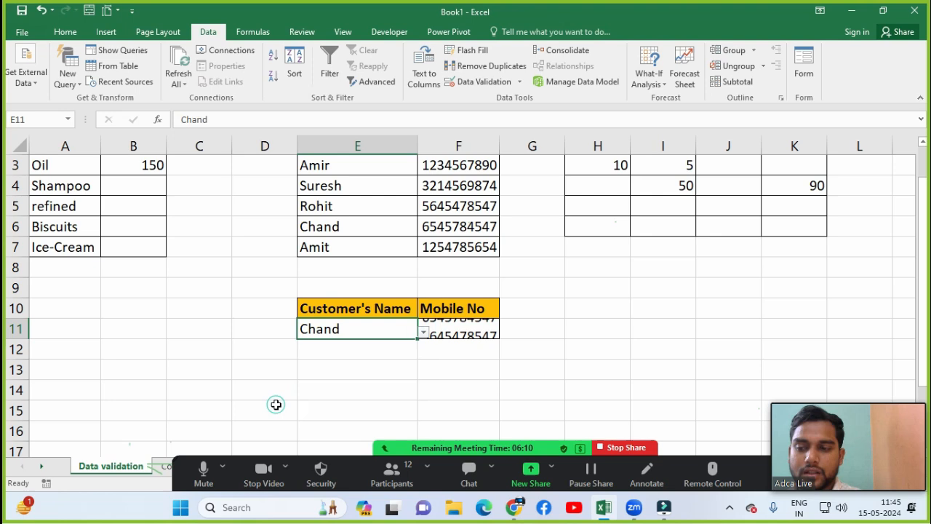
click(442, 349)
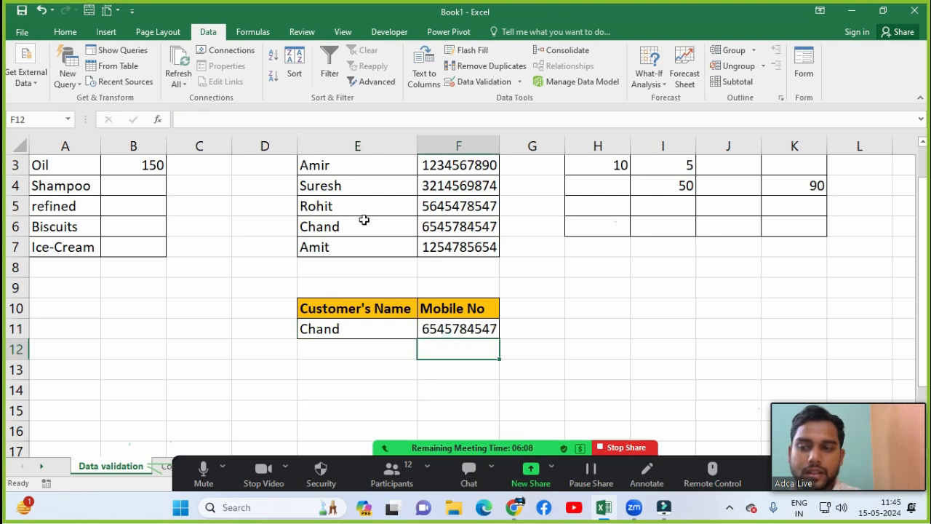
click(463, 227)
key(Up)
key(Up)
key(Up)
key(Up)
key(Up)
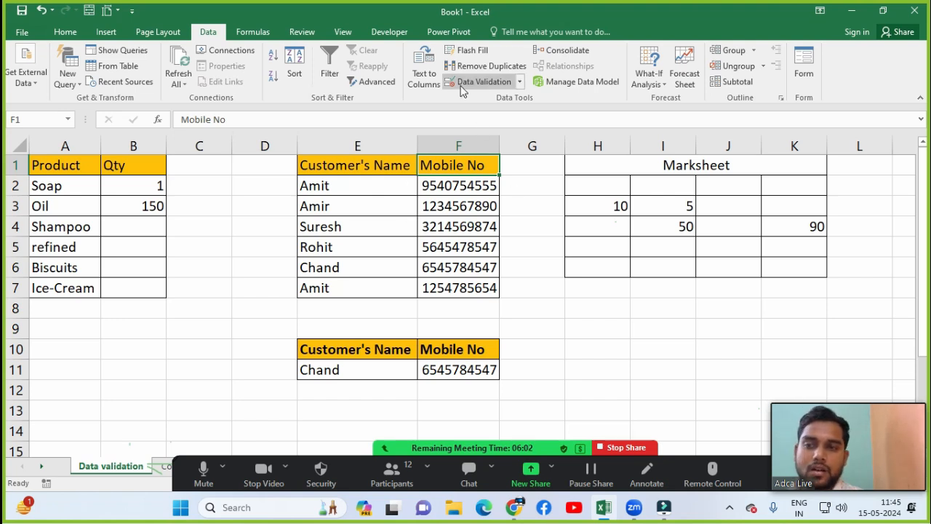
Step: Mute all Zoom participants, close the participants list, and return to the worksheet
click(419, 474)
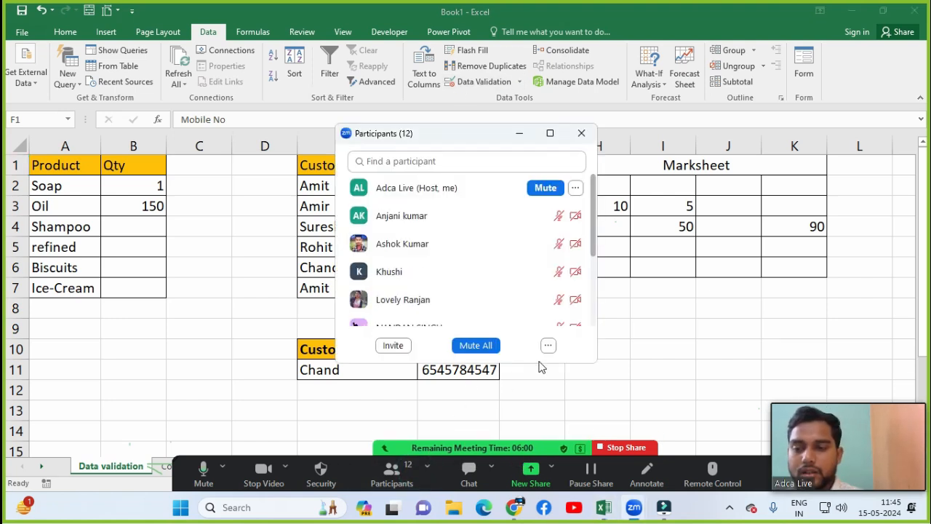
click(548, 346)
click(561, 359)
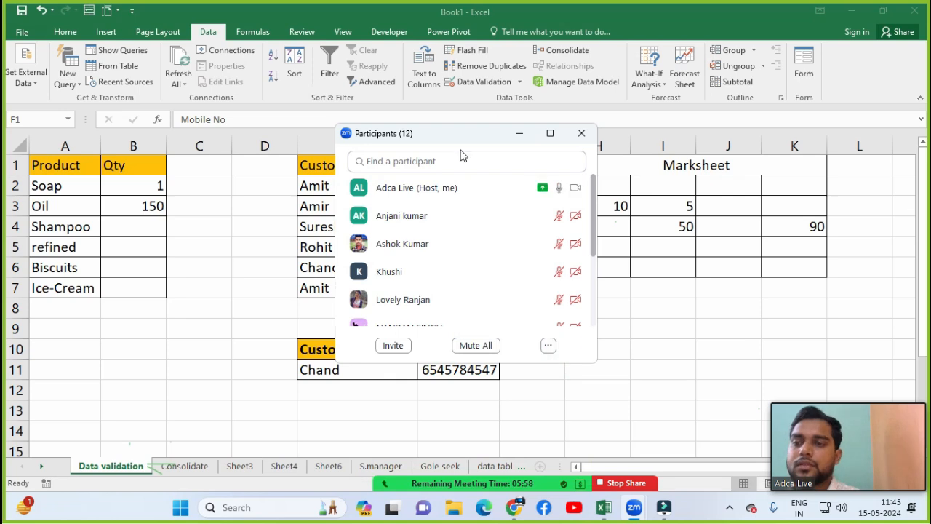
drag(459, 140, 651, 139)
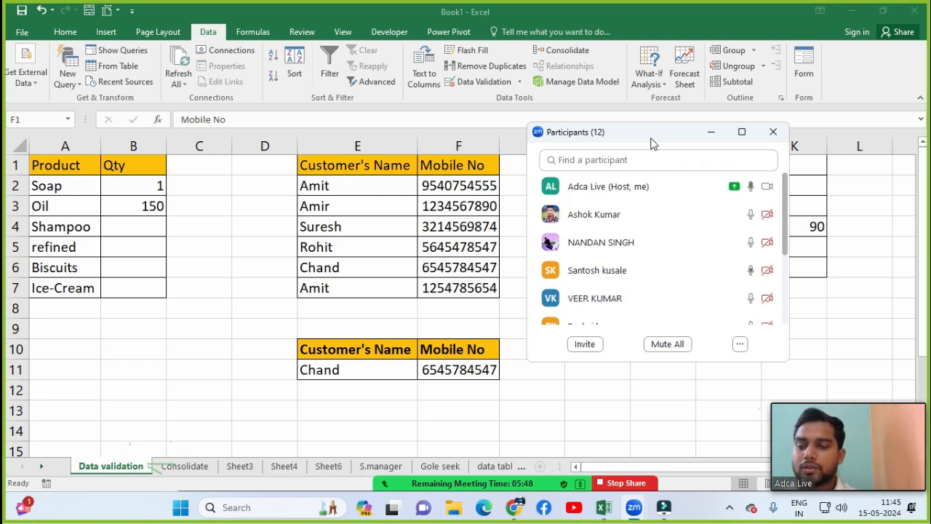
drag(653, 144, 529, 144)
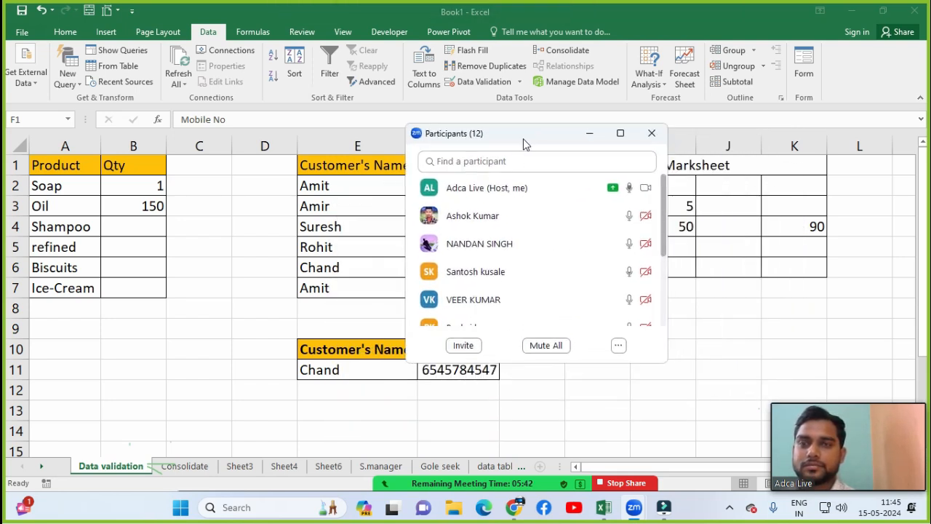
click(550, 346)
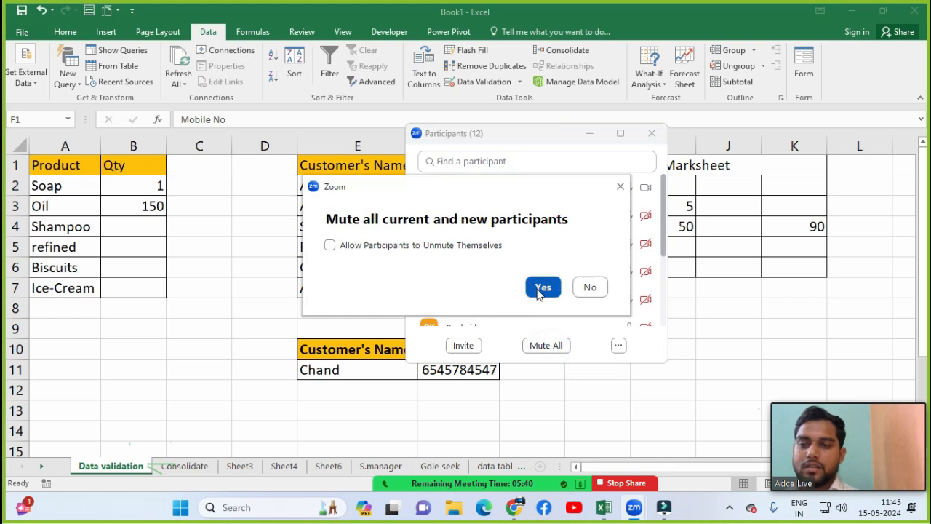
click(541, 287)
click(652, 134)
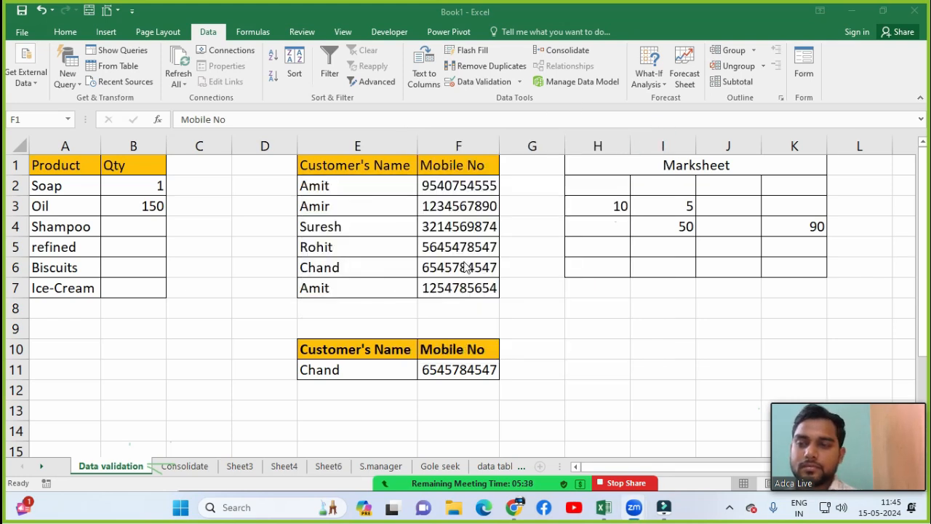
click(407, 247)
Step: Review the Jan table on the Consolidate sheet, checking its Product, Qty and Total formulas
click(532, 238)
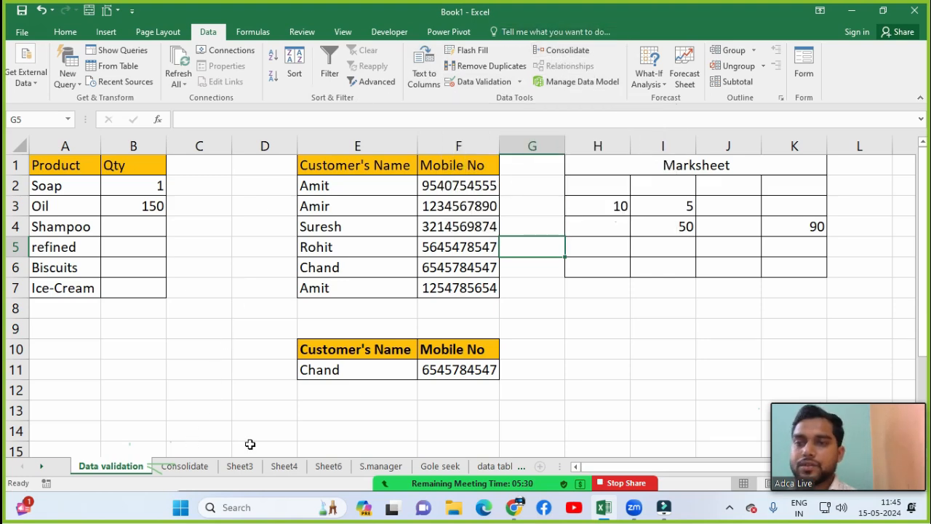
click(183, 469)
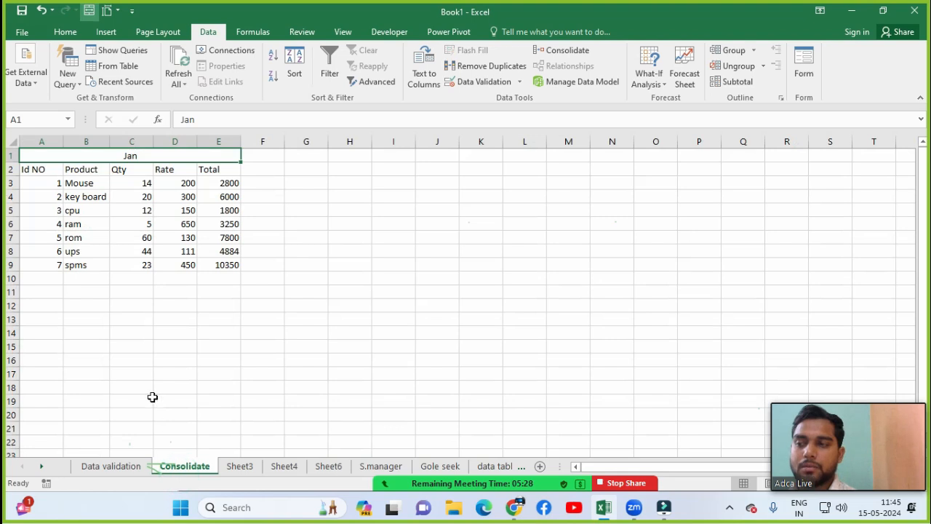
click(187, 291)
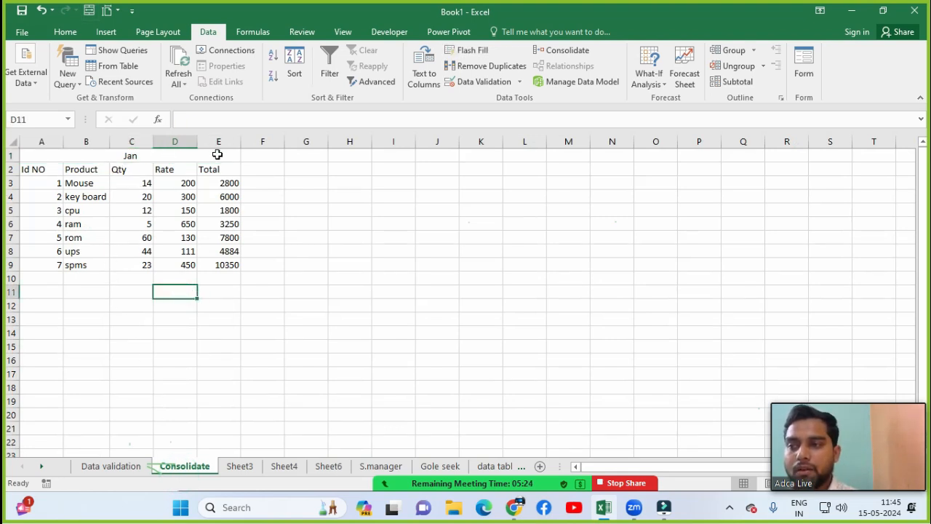
click(225, 198)
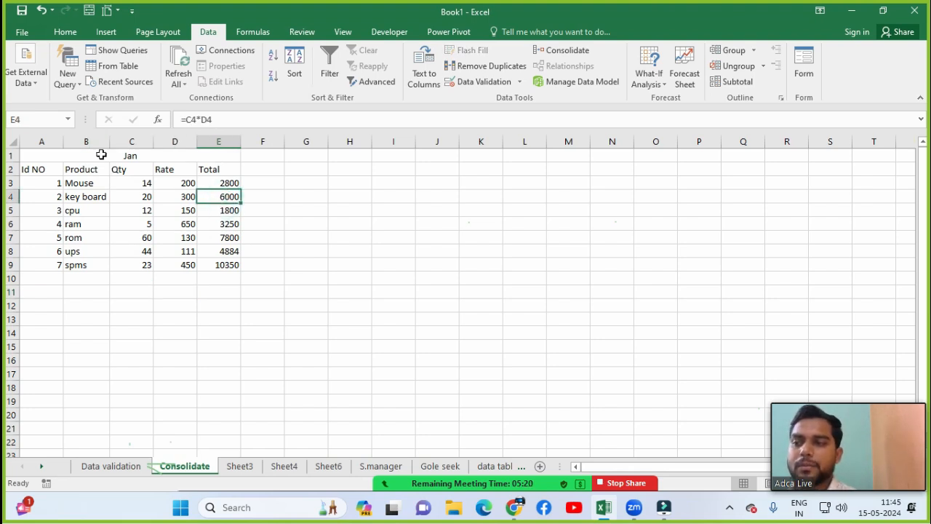
click(118, 196)
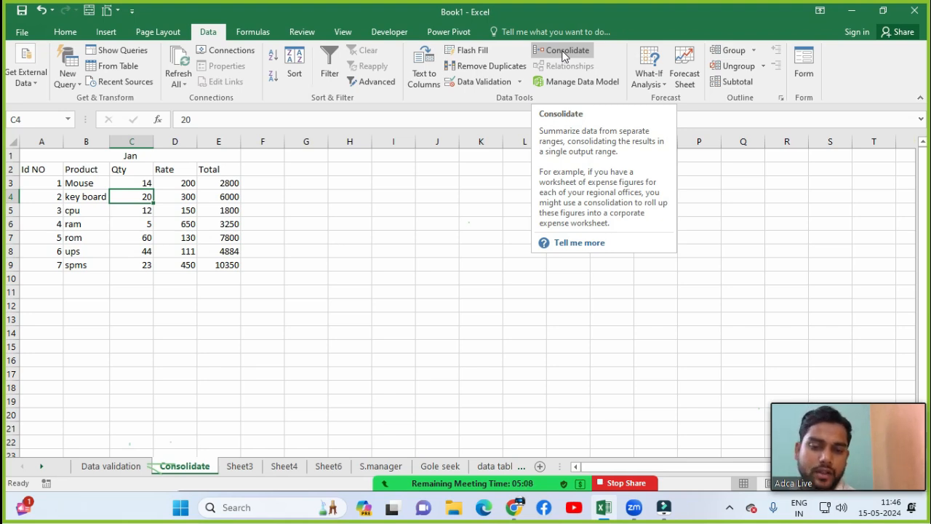
click(251, 207)
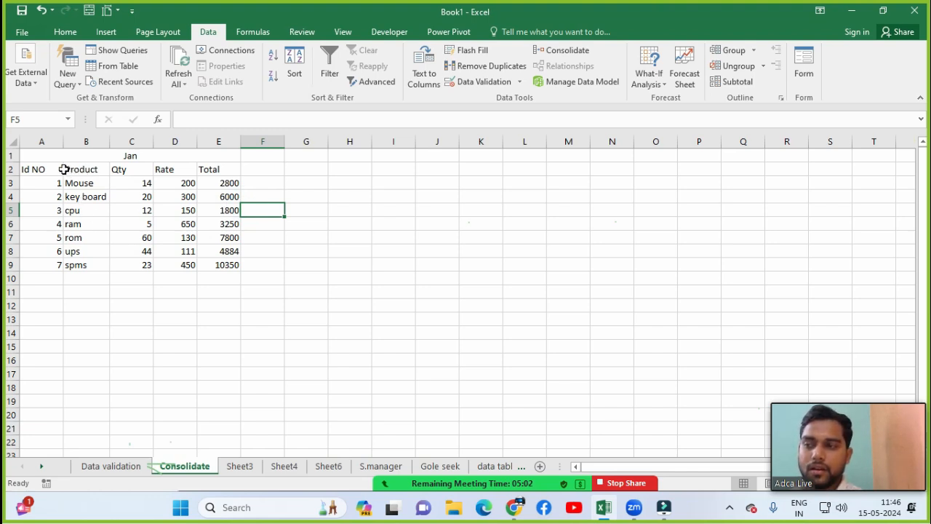
drag(65, 169, 64, 241)
drag(123, 170, 138, 223)
click(218, 221)
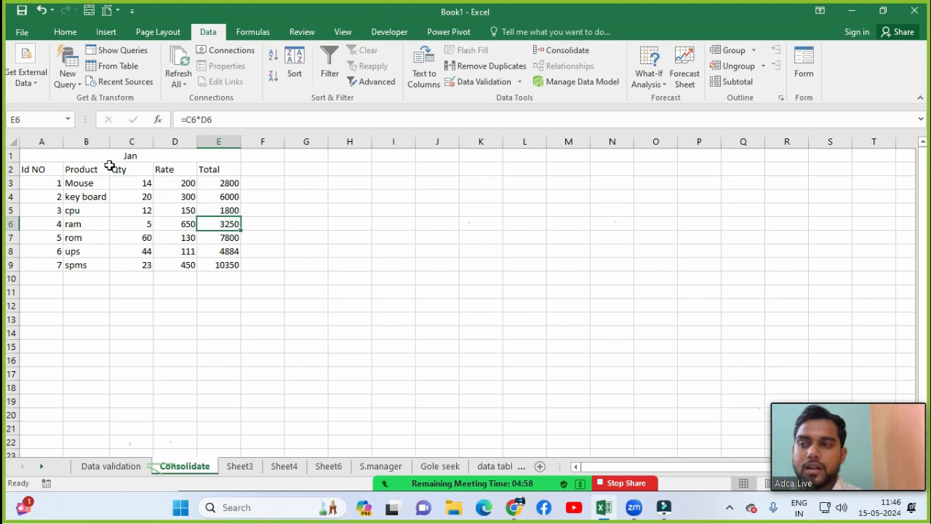
click(109, 156)
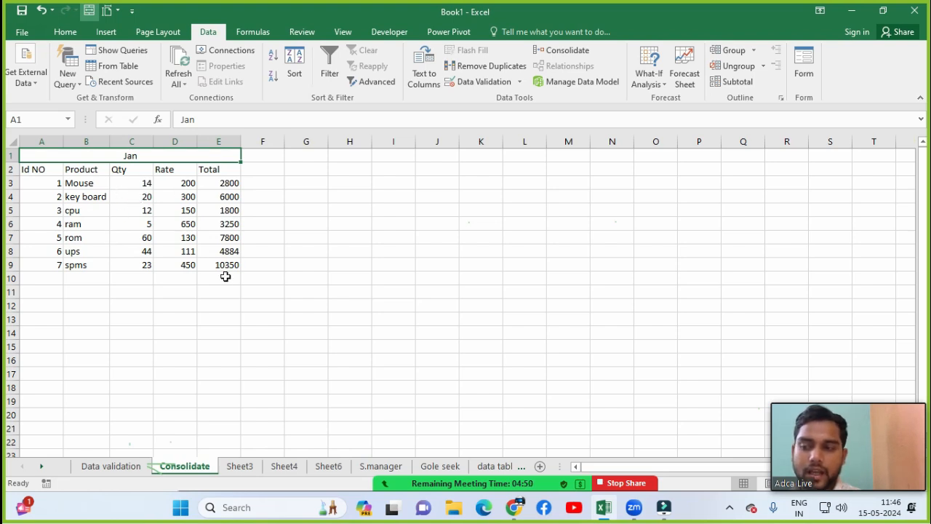
Step: Look over the Feb and Mar sheets, then select the first Qty cell on Sheet6
click(232, 472)
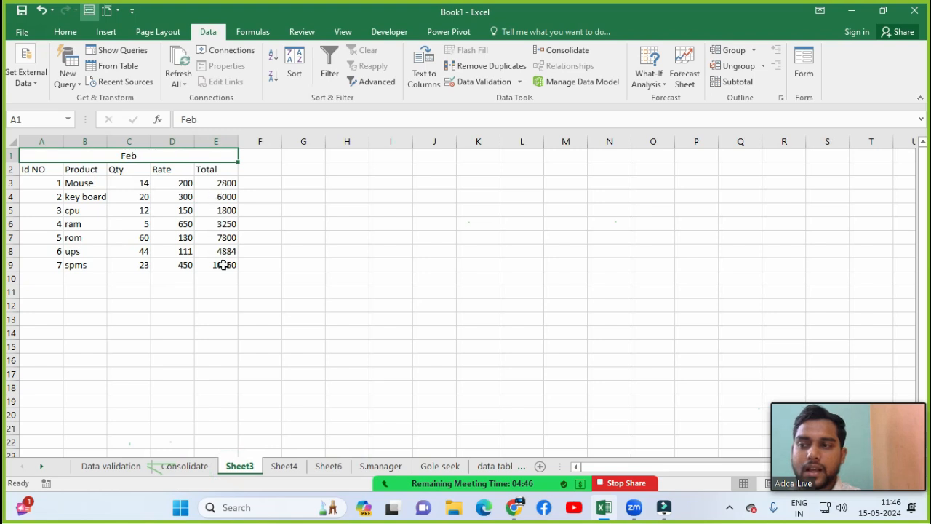
click(284, 465)
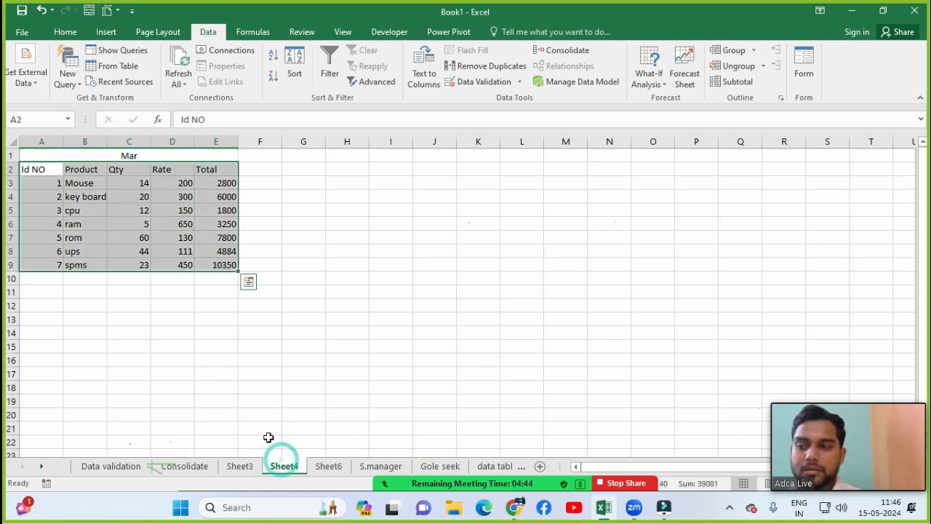
click(324, 472)
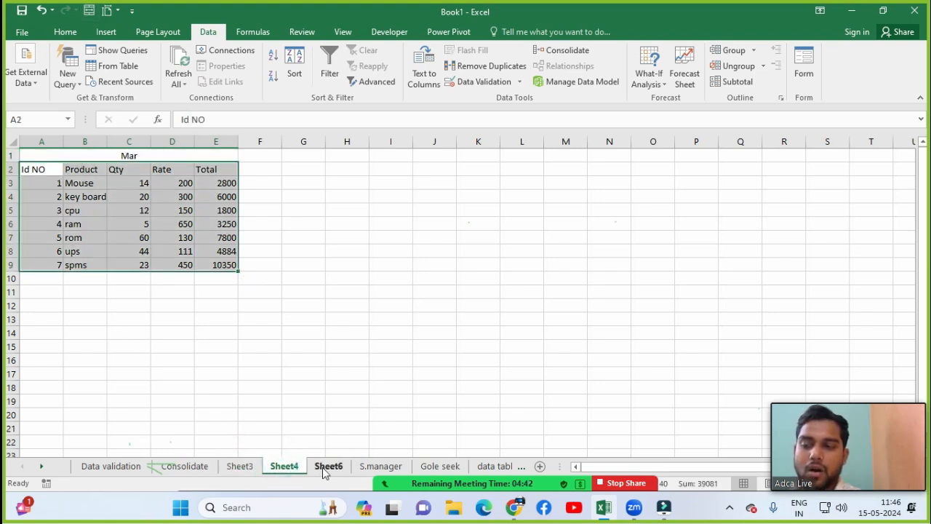
click(146, 188)
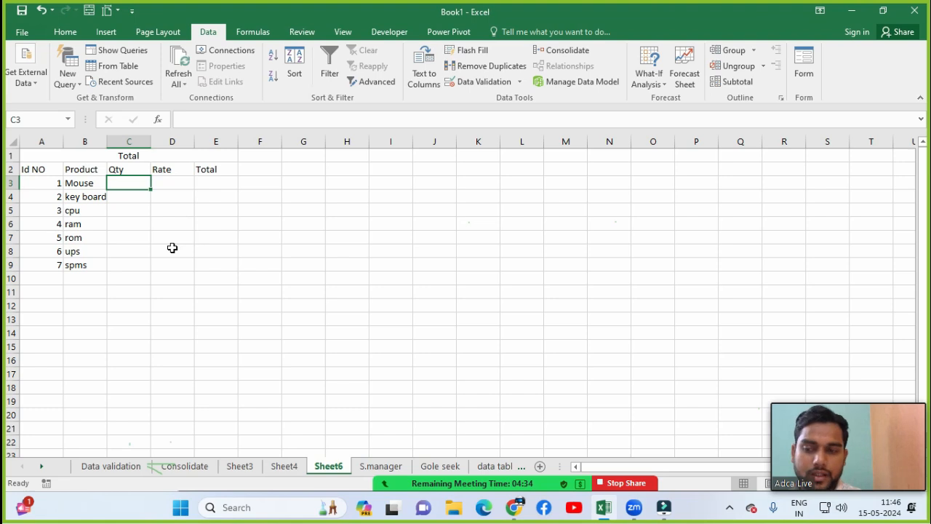
Step: Autofit Sheet6's column B to the product names and select C3 for the results
click(180, 469)
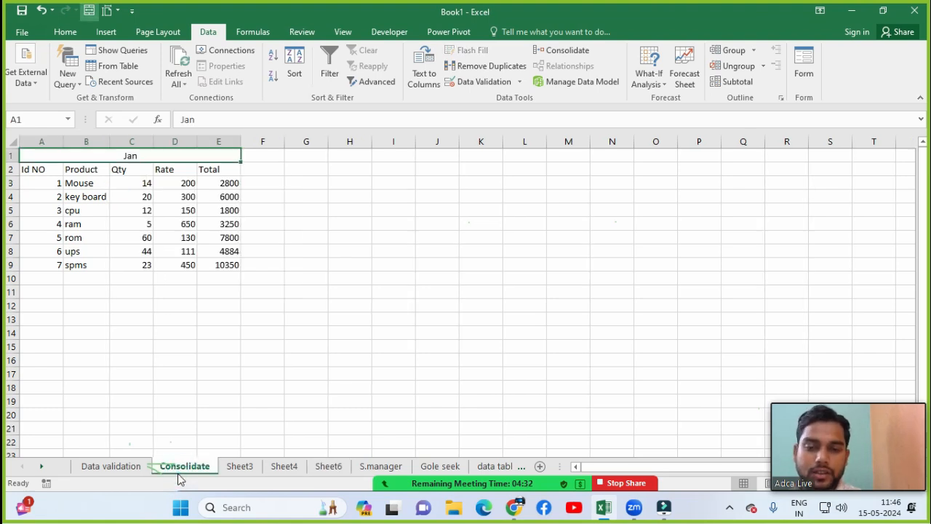
click(284, 469)
click(326, 469)
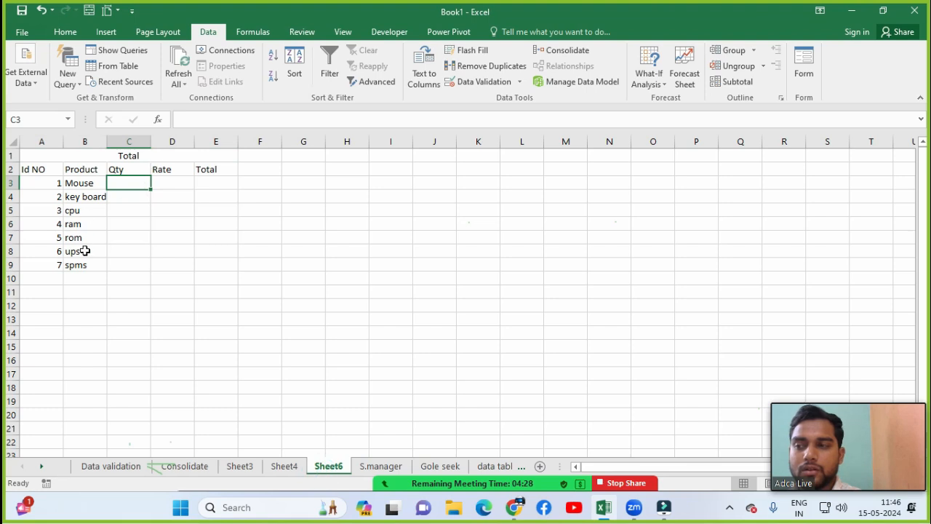
double_click(107, 141)
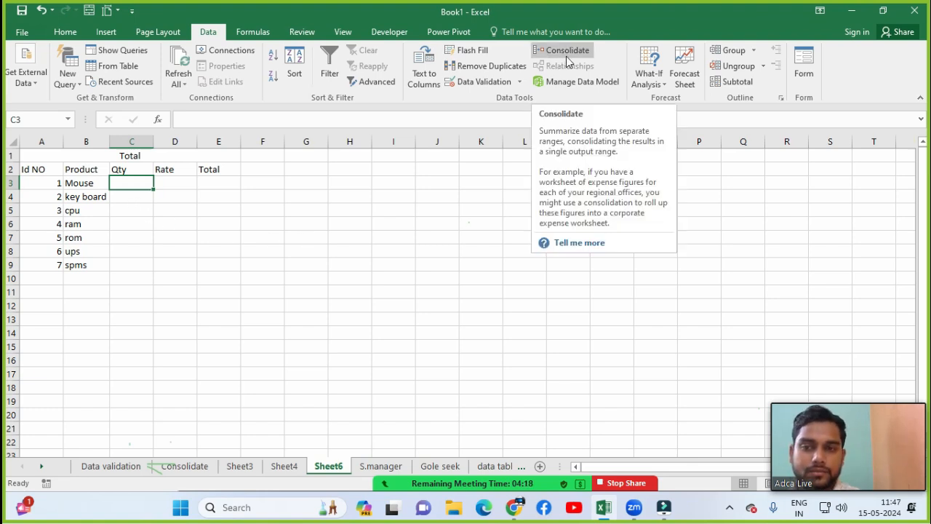
click(118, 182)
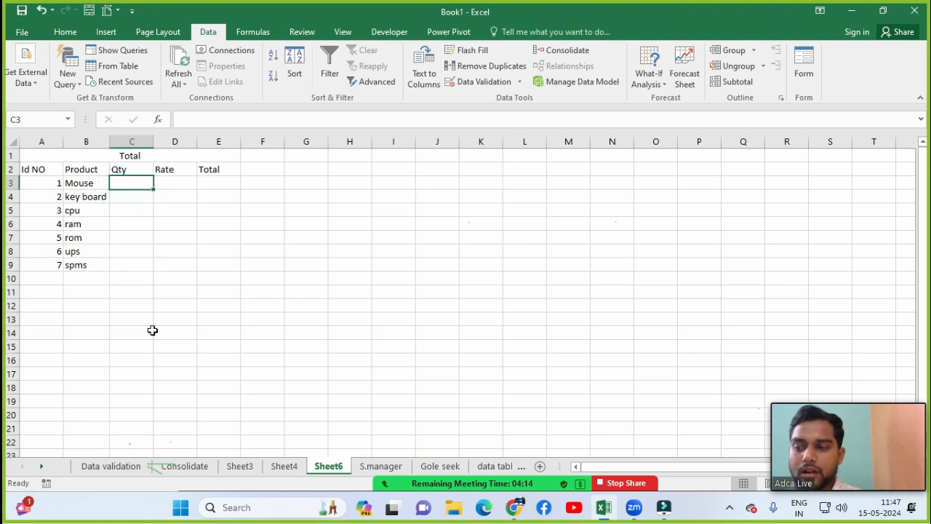
Step: Highlight the Jan Qty, Rate and Total ranges and Feb Qty values, then return to Sheet6
click(183, 466)
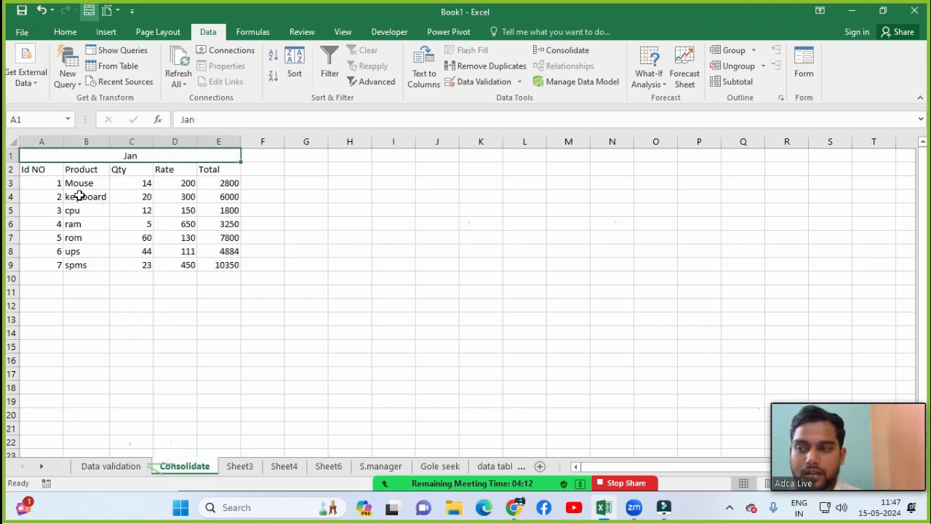
drag(127, 183, 132, 265)
drag(182, 196, 185, 239)
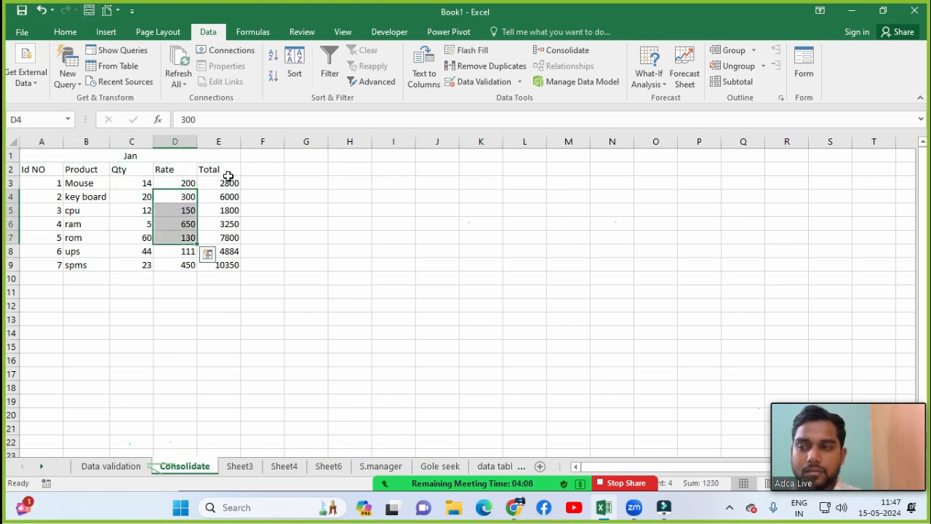
drag(227, 178, 230, 238)
click(249, 466)
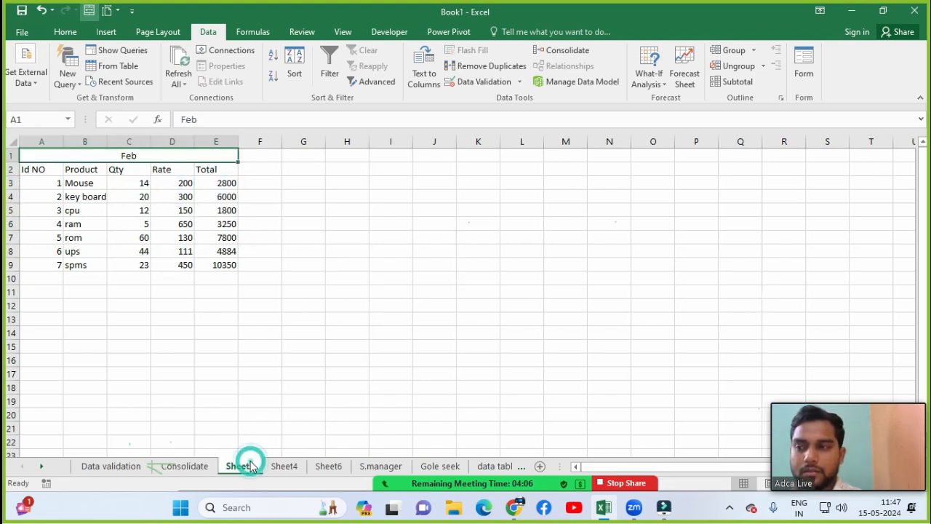
drag(130, 180, 132, 251)
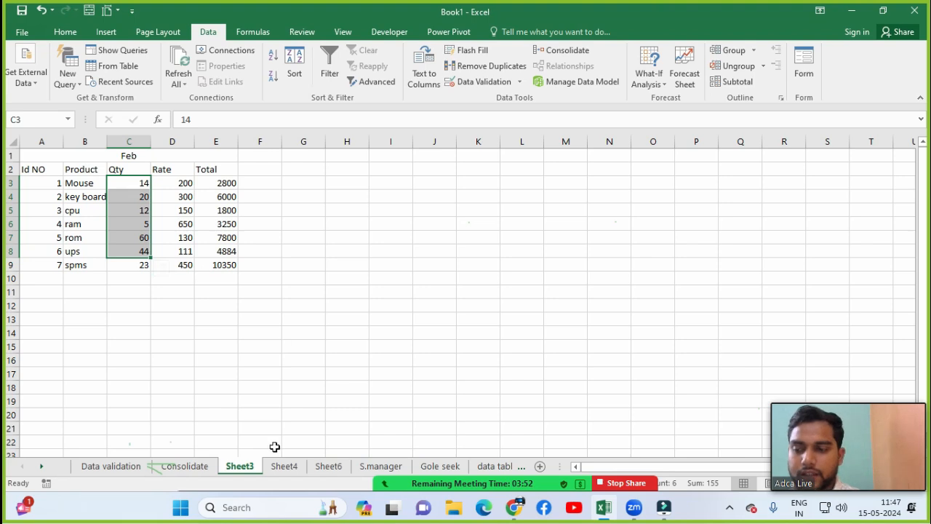
click(283, 467)
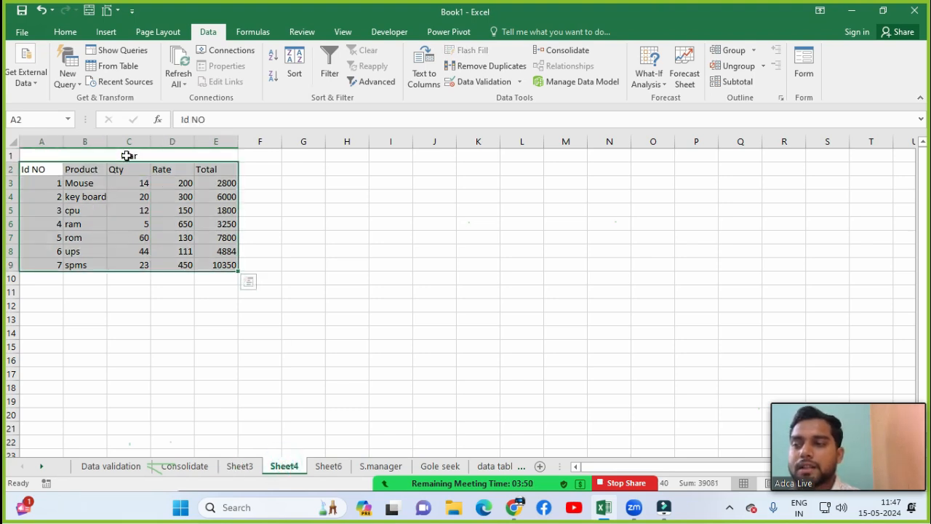
click(325, 466)
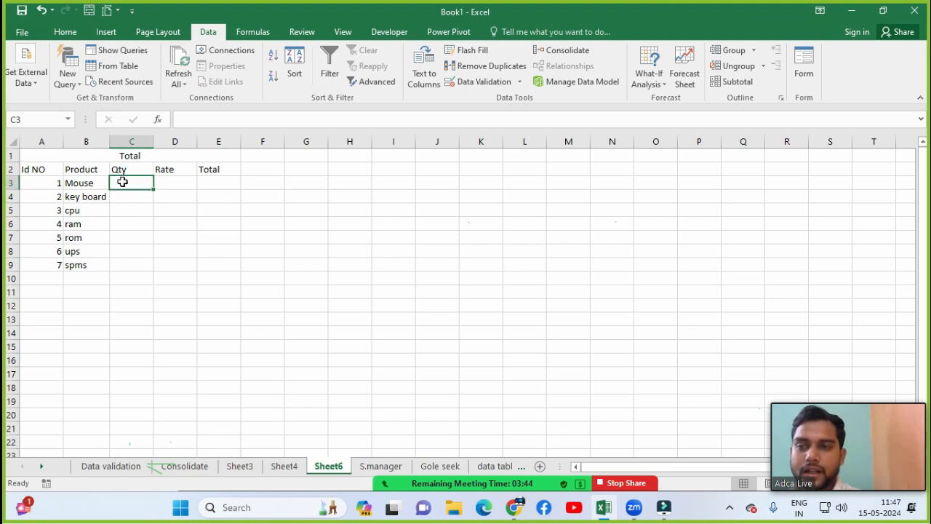
Step: Open the Consolidate dialog, move it to the screen centre, and expand its Function list
click(562, 50)
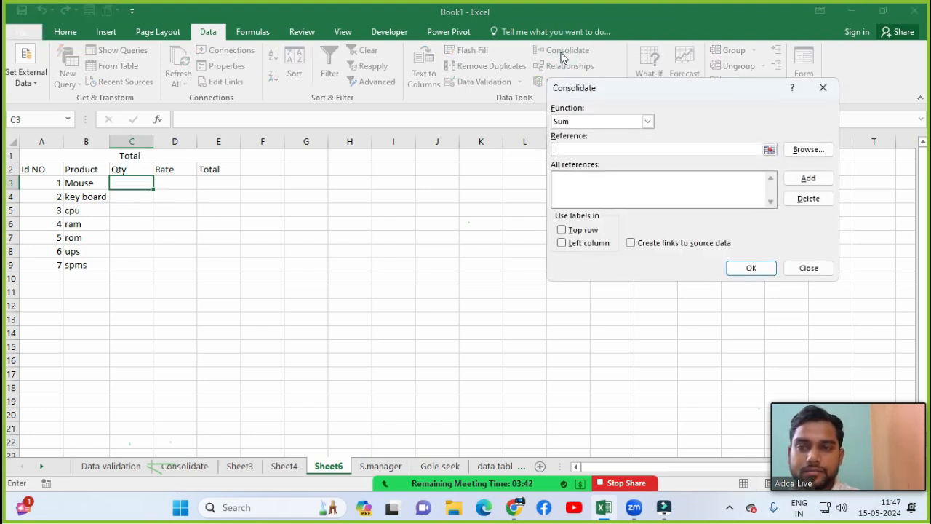
drag(603, 89, 376, 140)
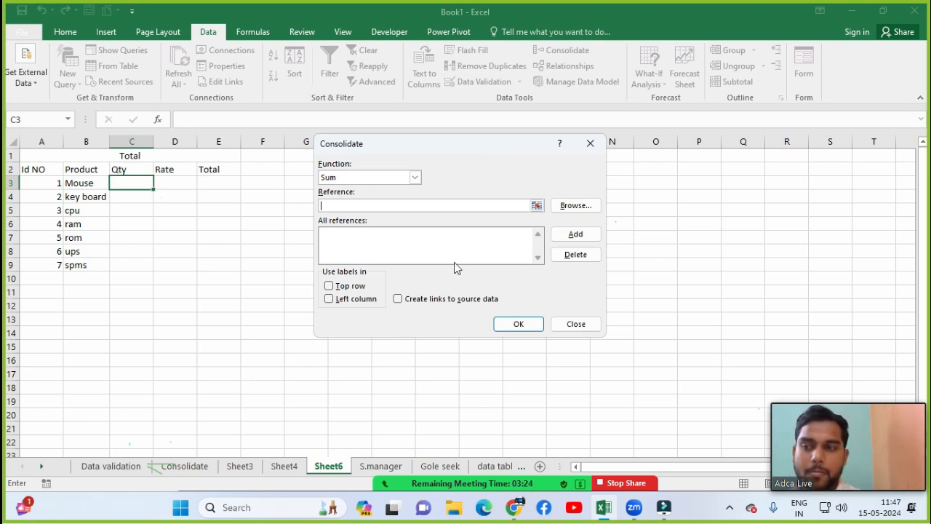
click(377, 179)
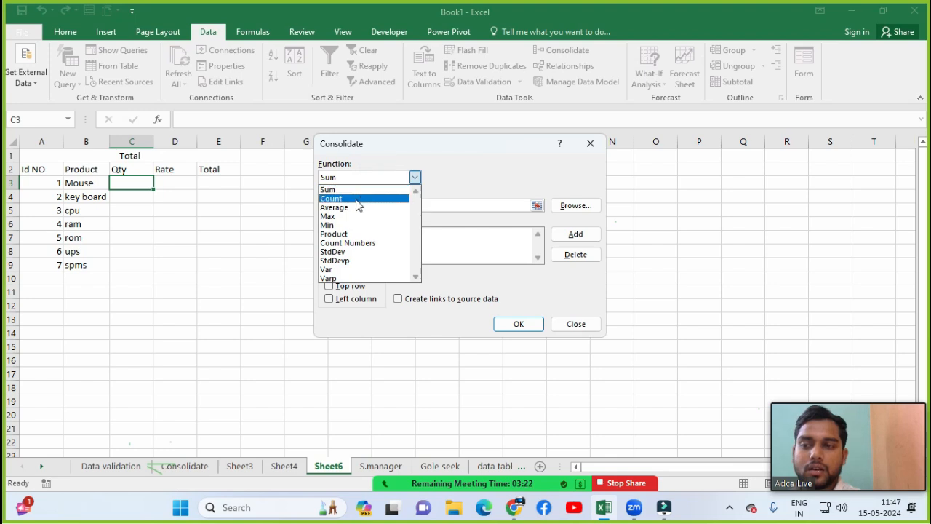
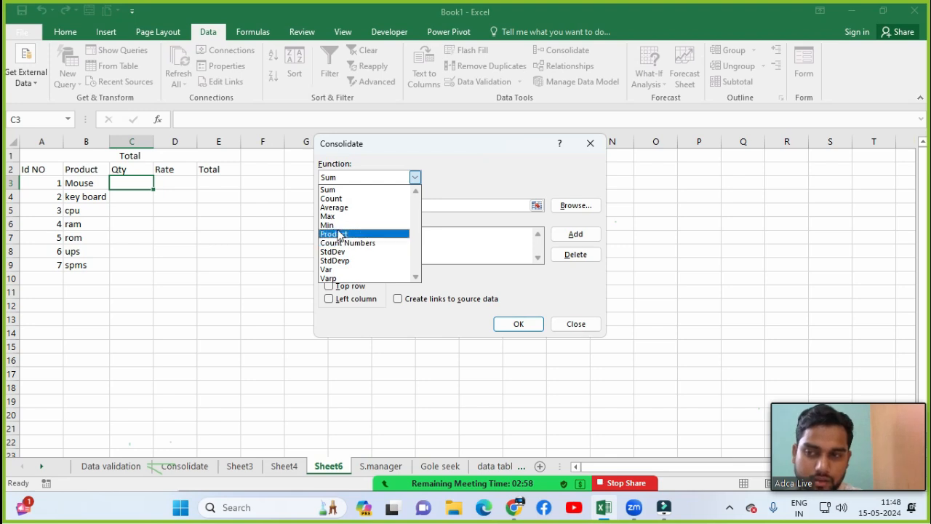
Step: Pick Sum as the consolidation function and place the cursor in the Reference box
click(325, 190)
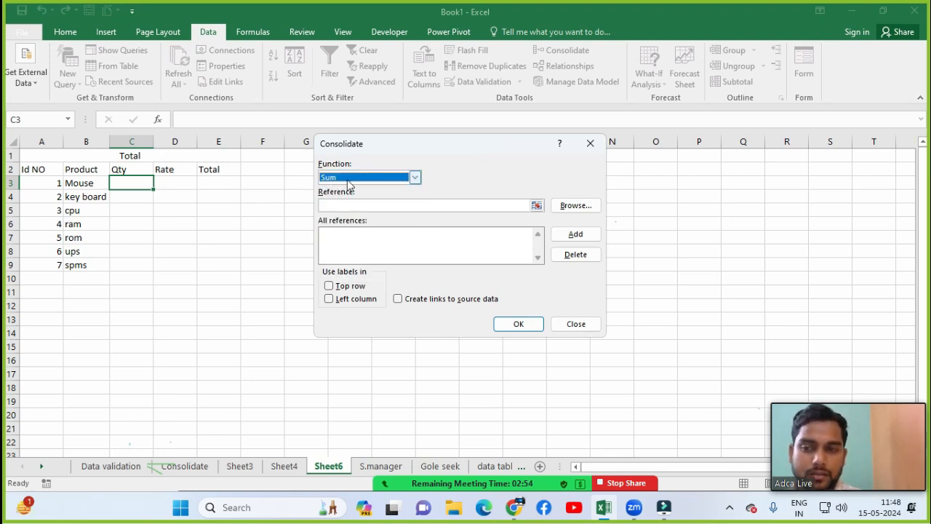
click(345, 205)
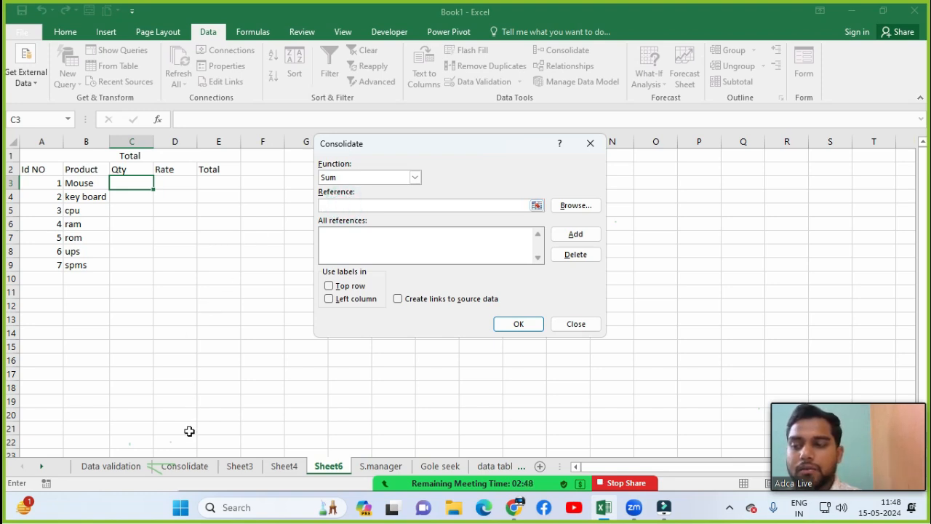
Step: Add C3:E9 from the Consolidate sheet, Sheet3 and Sheet4 as sources, then return to Sheet6
click(186, 466)
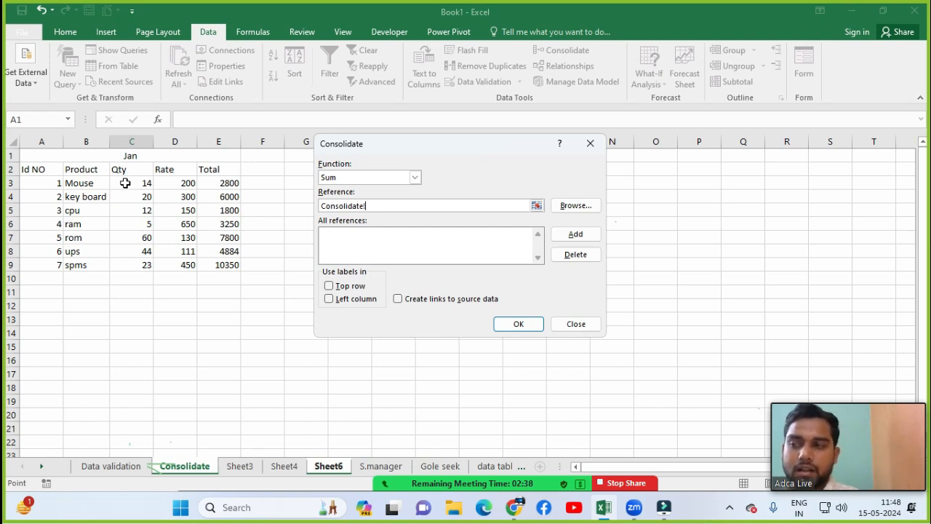
drag(125, 183, 210, 269)
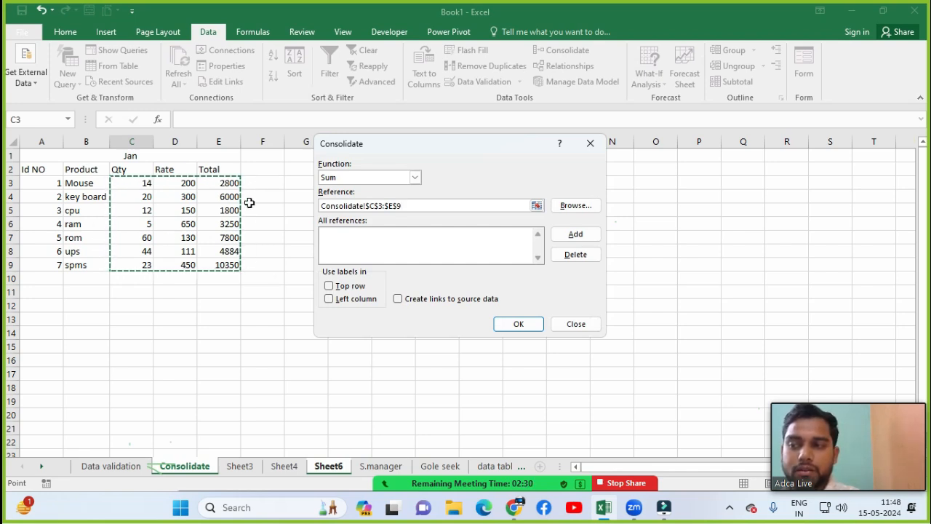
click(572, 236)
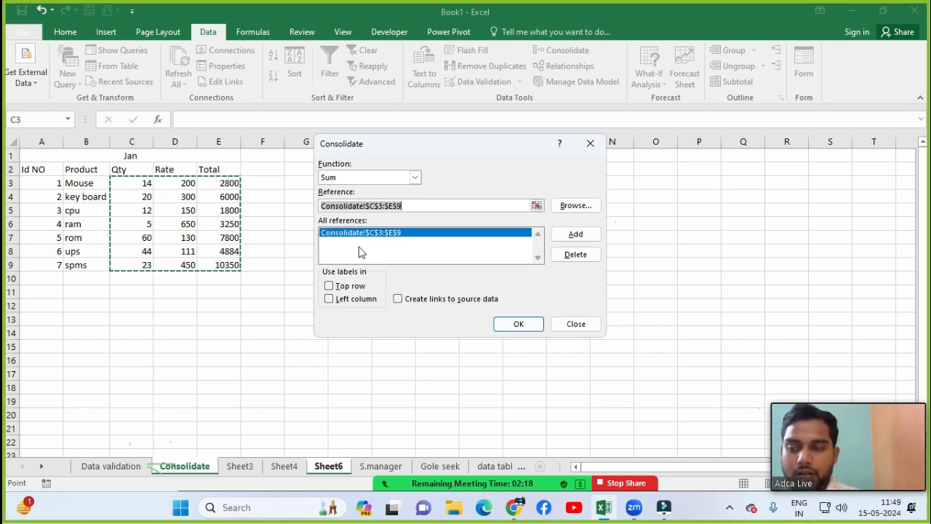
click(240, 467)
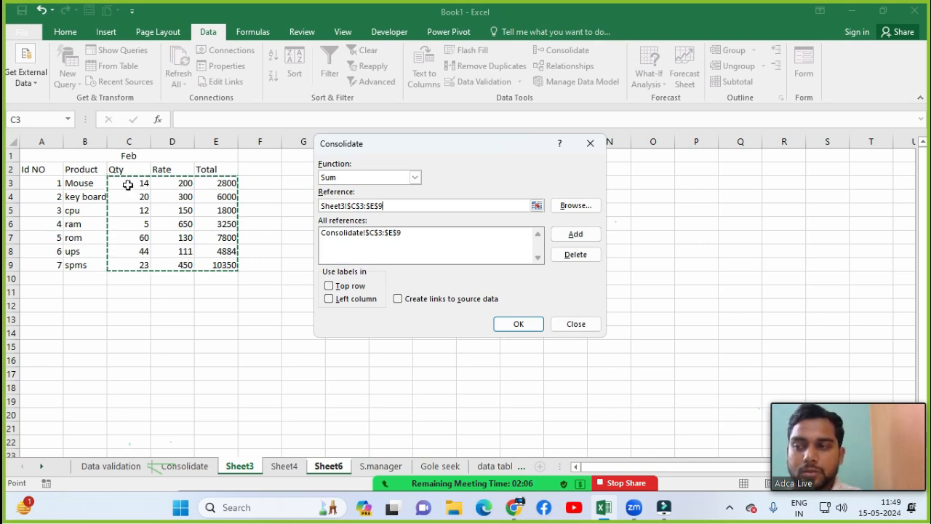
drag(128, 185, 149, 200)
drag(215, 261, 217, 266)
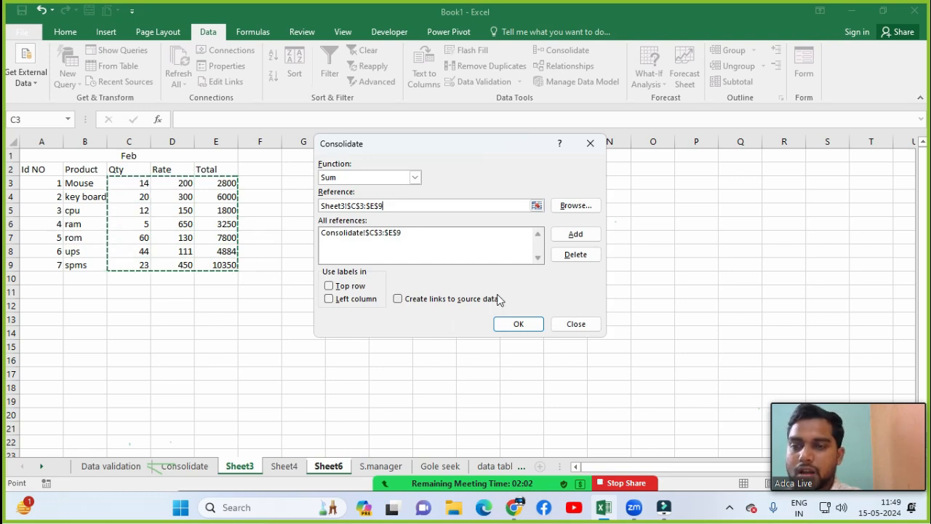
click(568, 236)
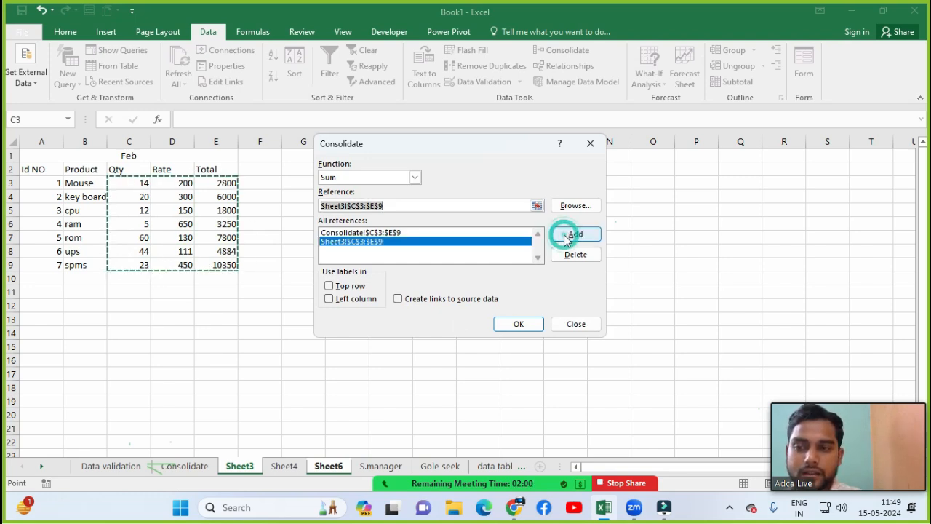
click(284, 467)
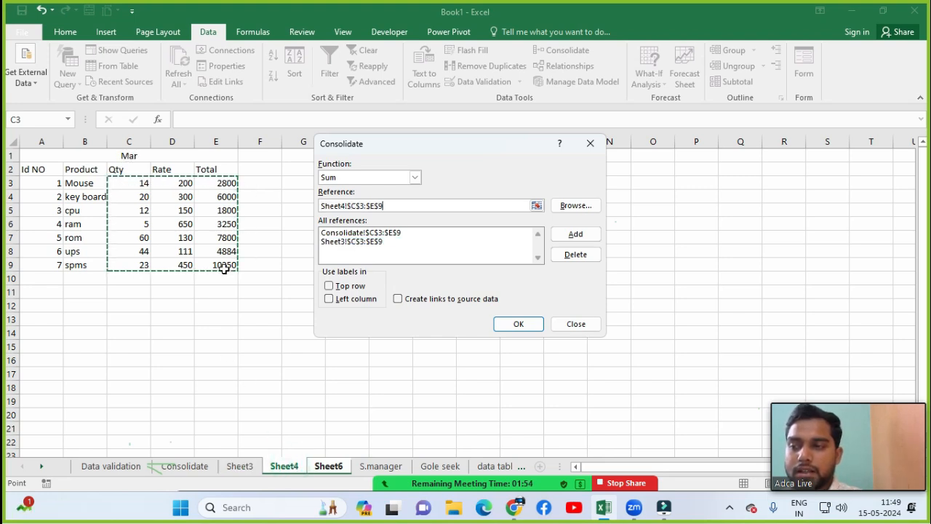
drag(137, 191, 204, 260)
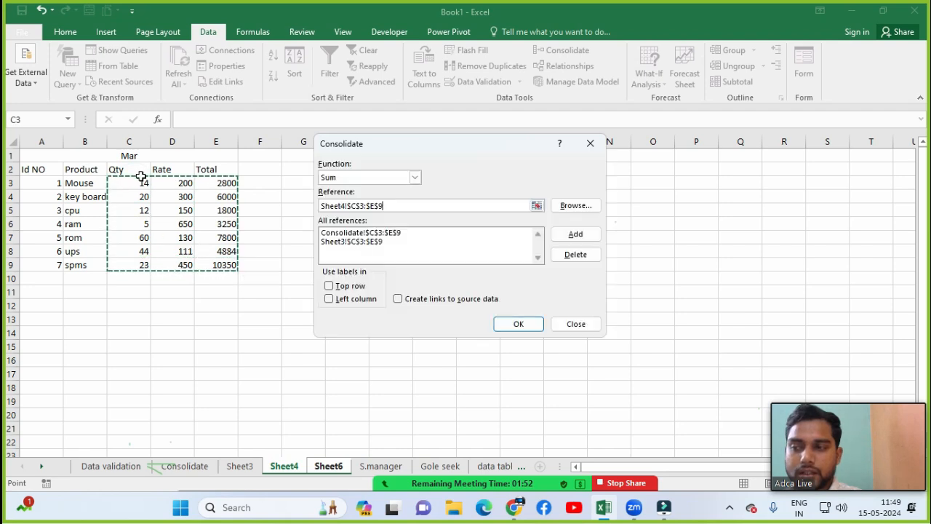
click(576, 234)
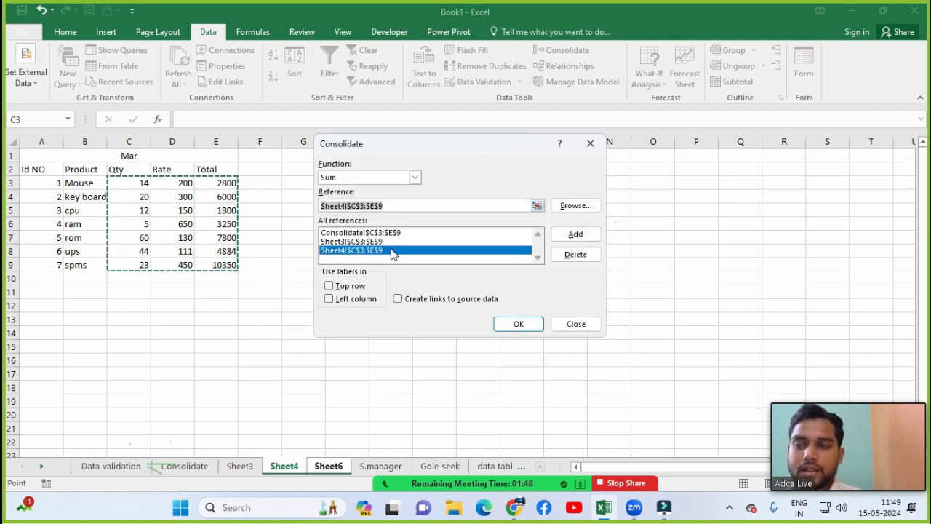
click(322, 470)
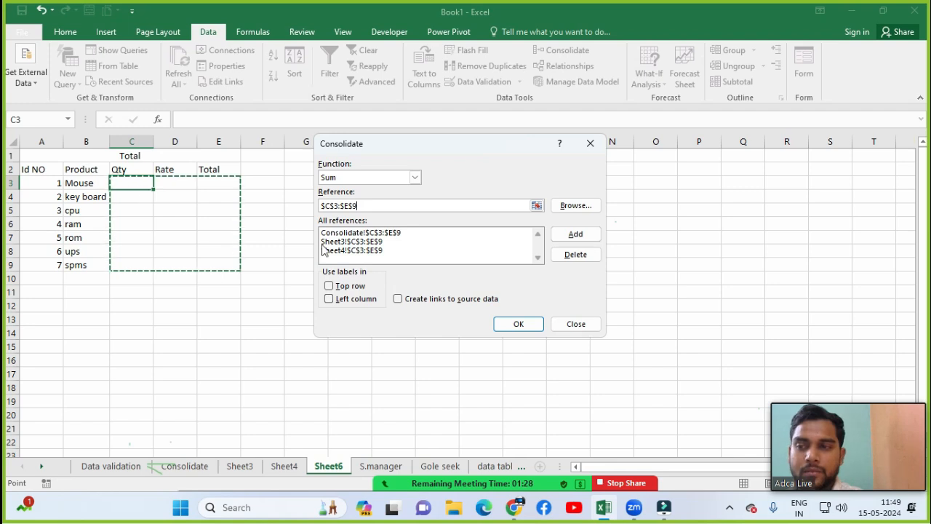
Step: Clear the leftover reference, tick Create links to source data, and run the consolidation
click(355, 205)
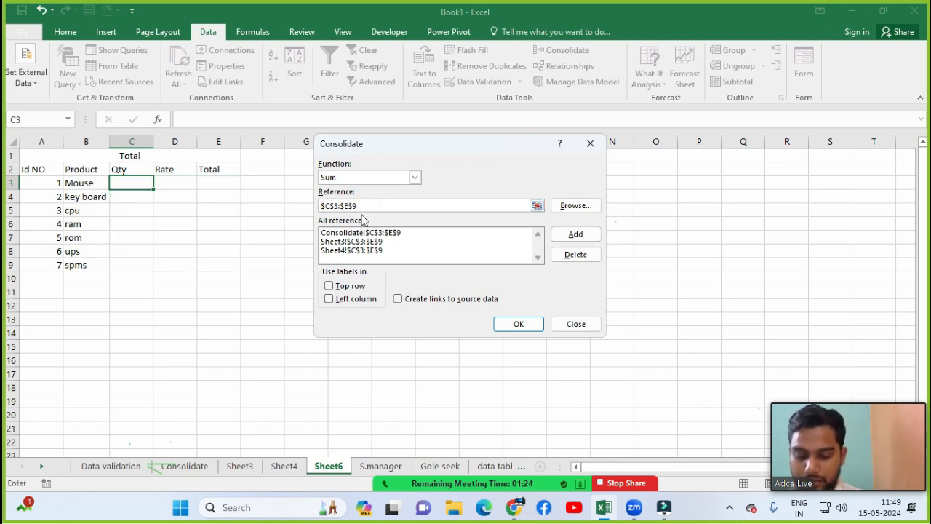
key(BackSpace)
key(BackSpace)
key(BackSpace)
key(BackSpace)
key(BackSpace)
key(BackSpace)
key(BackSpace)
key(BackSpace)
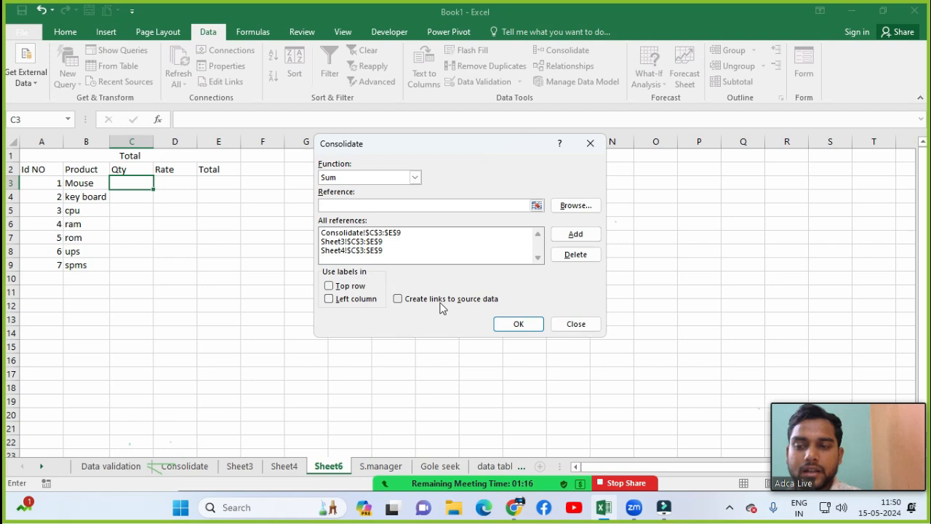
click(396, 300)
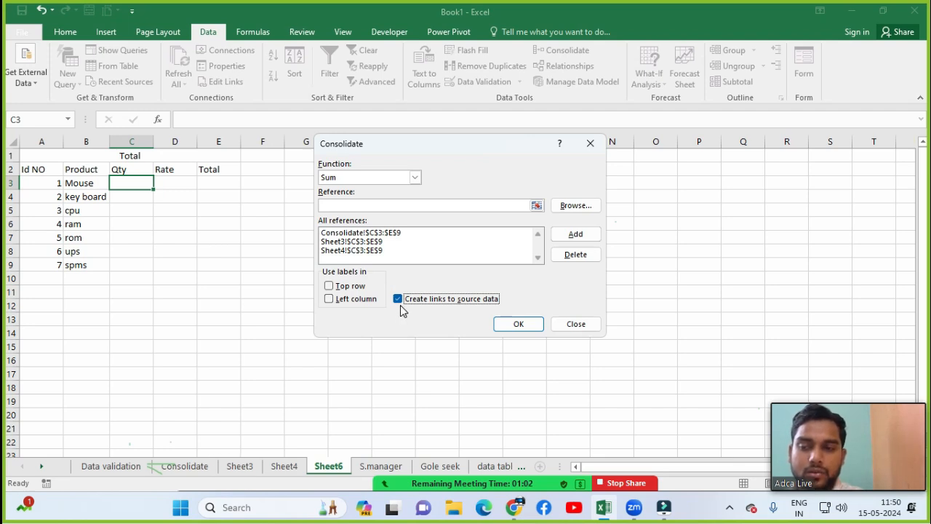
click(520, 326)
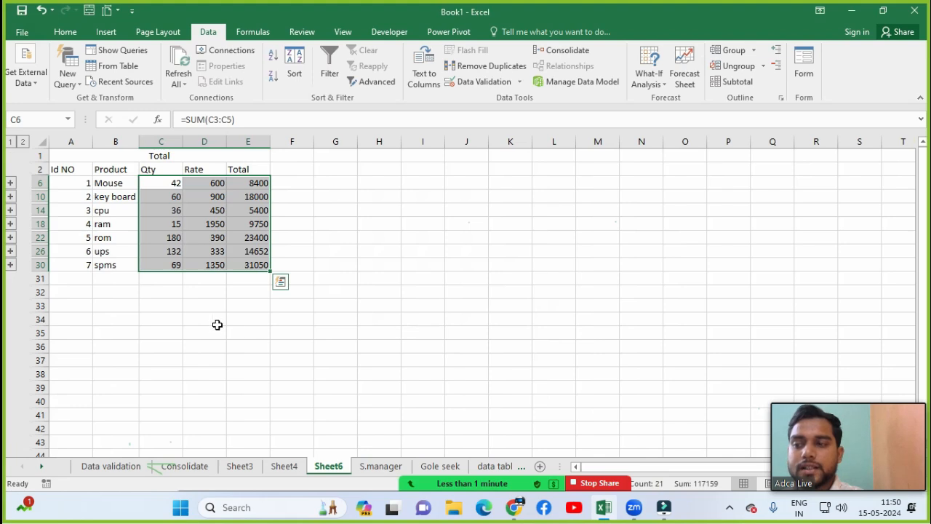
click(216, 325)
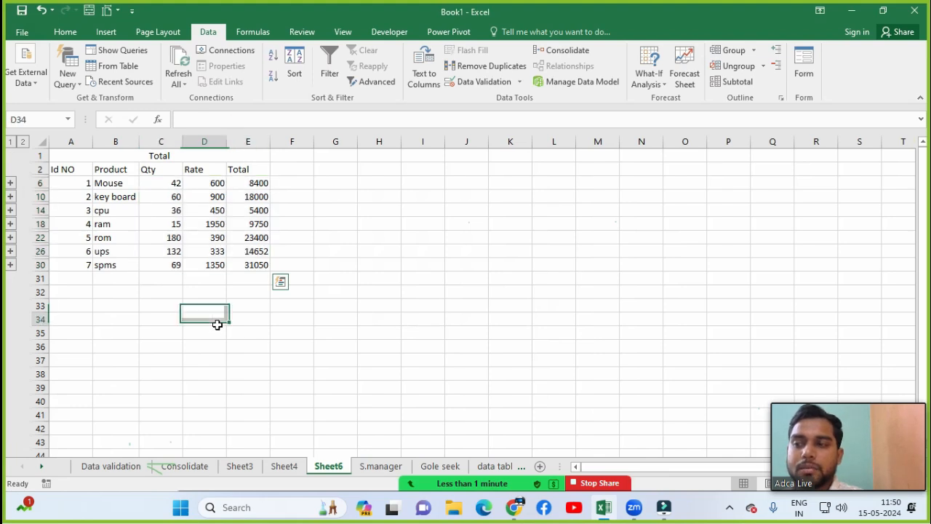
click(169, 155)
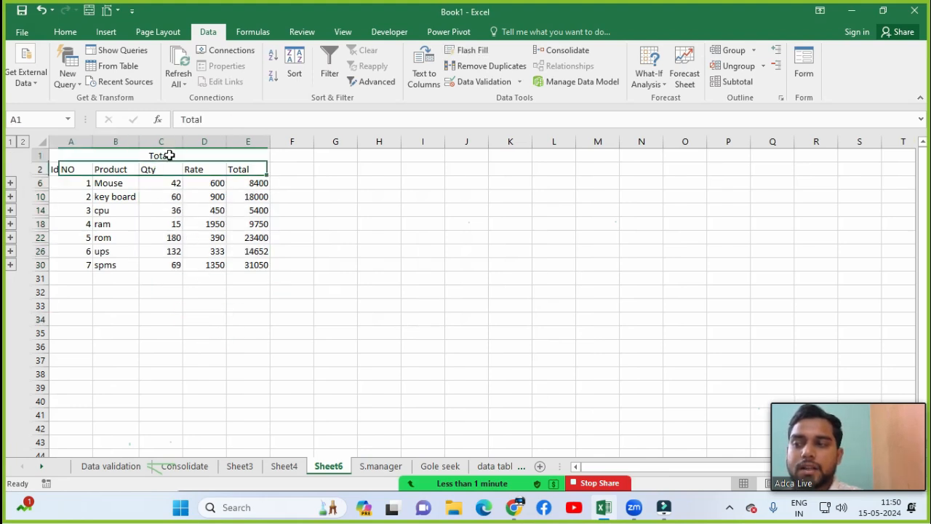
click(79, 184)
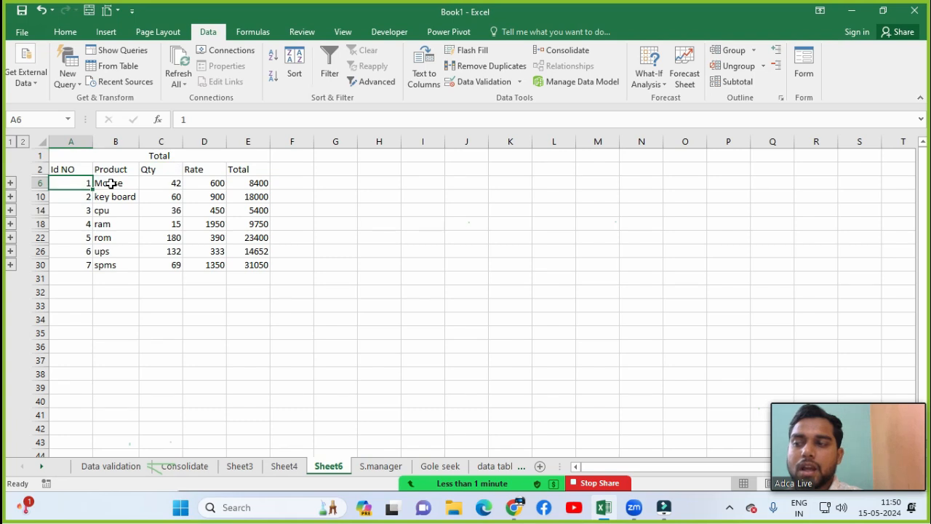
click(110, 183)
click(156, 187)
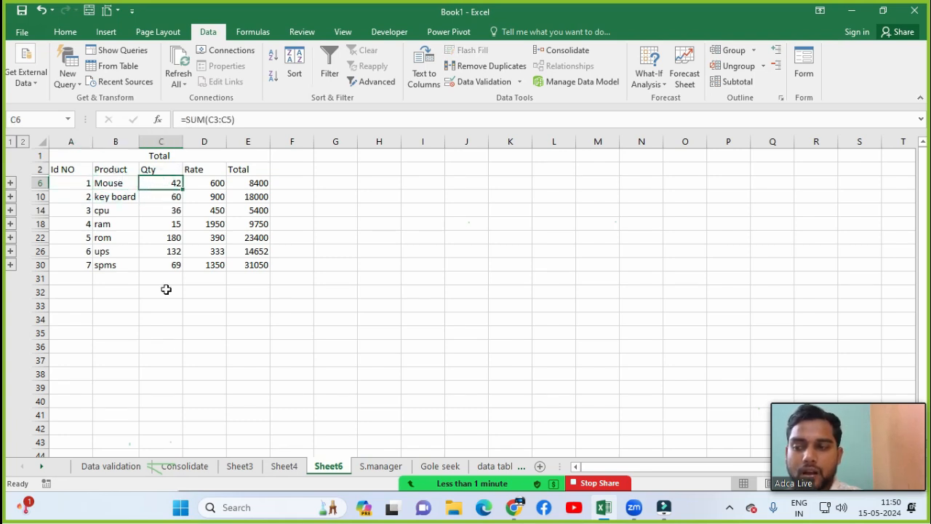
click(187, 469)
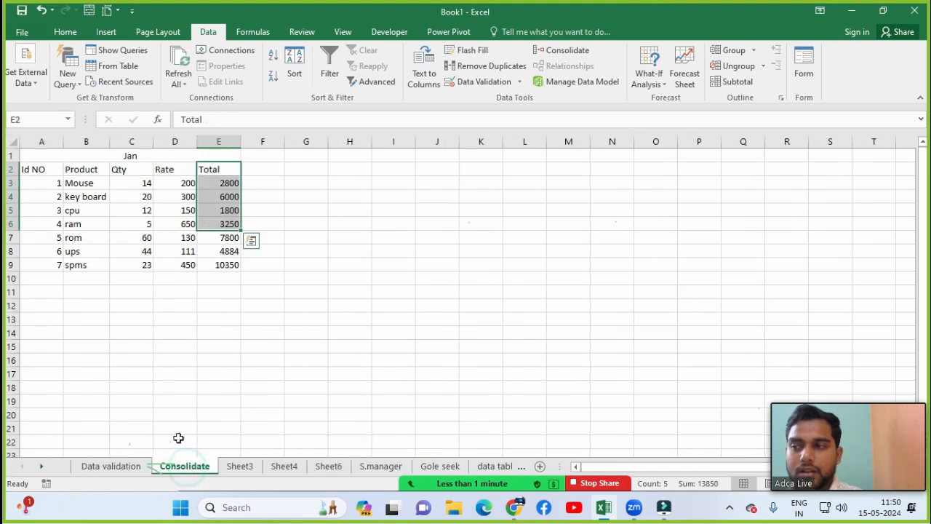
click(121, 184)
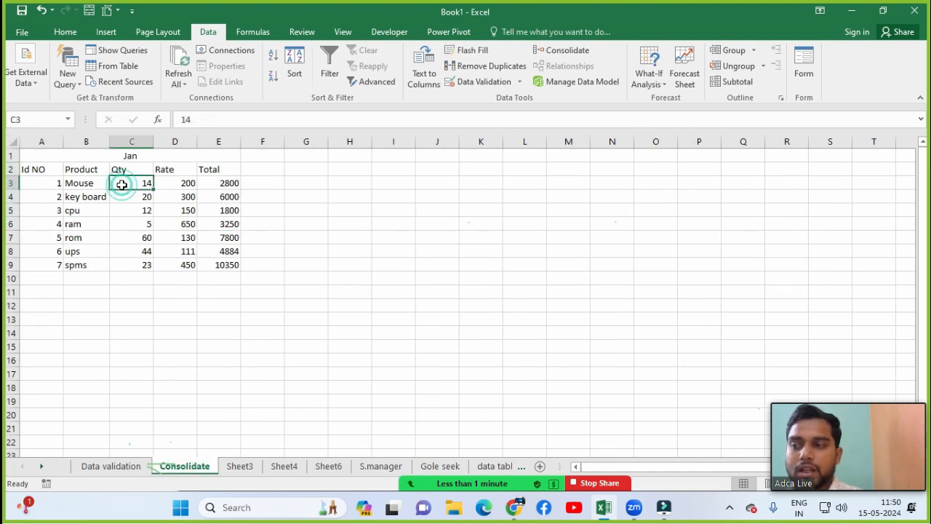
click(237, 466)
click(139, 184)
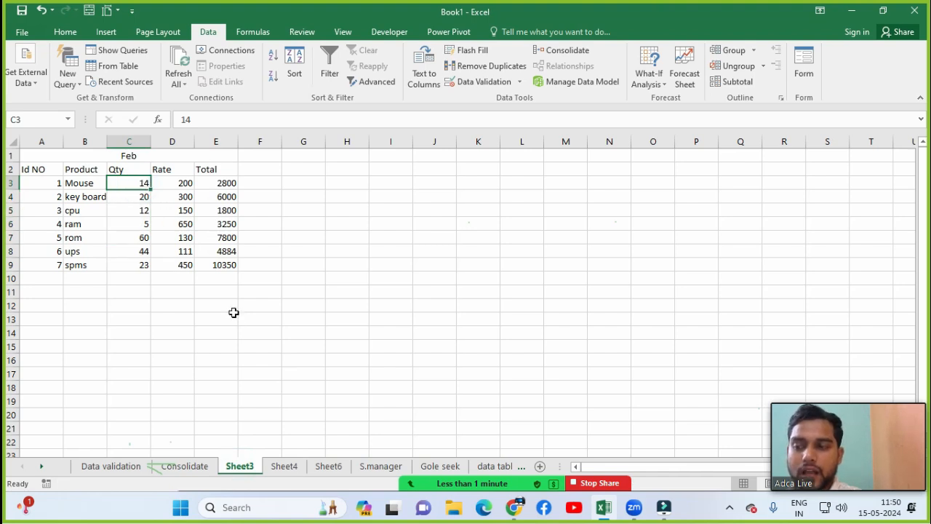
click(277, 467)
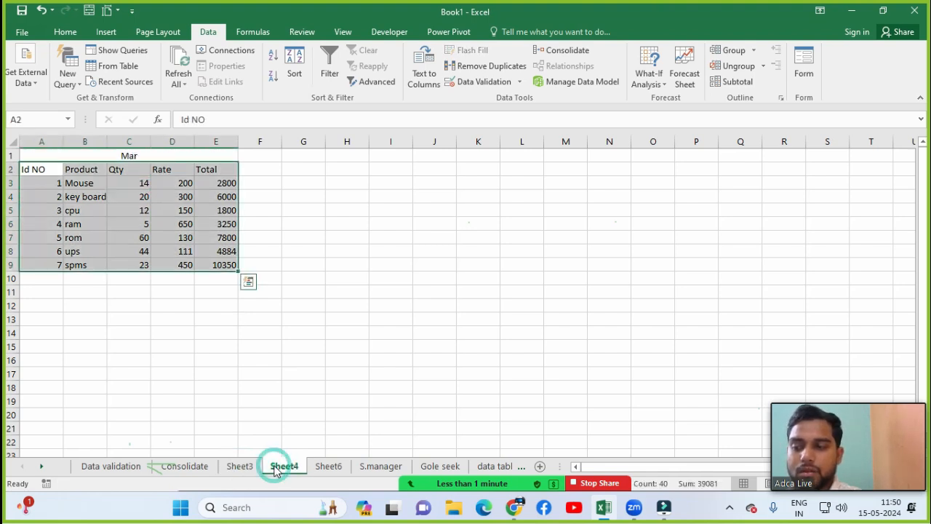
click(137, 183)
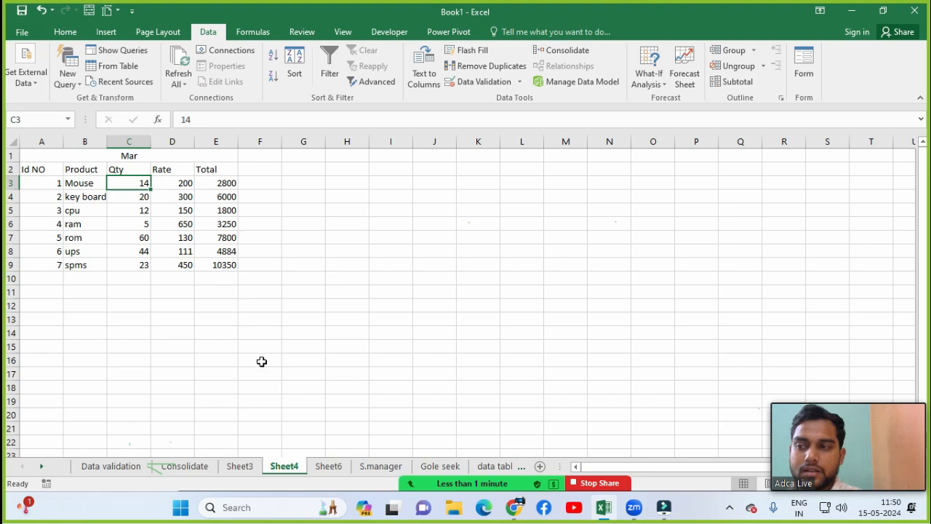
click(327, 466)
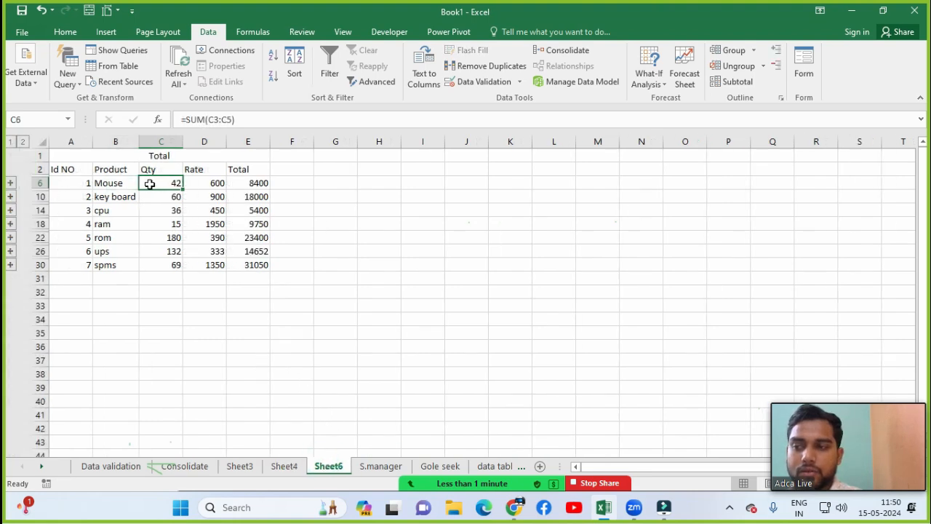
click(214, 187)
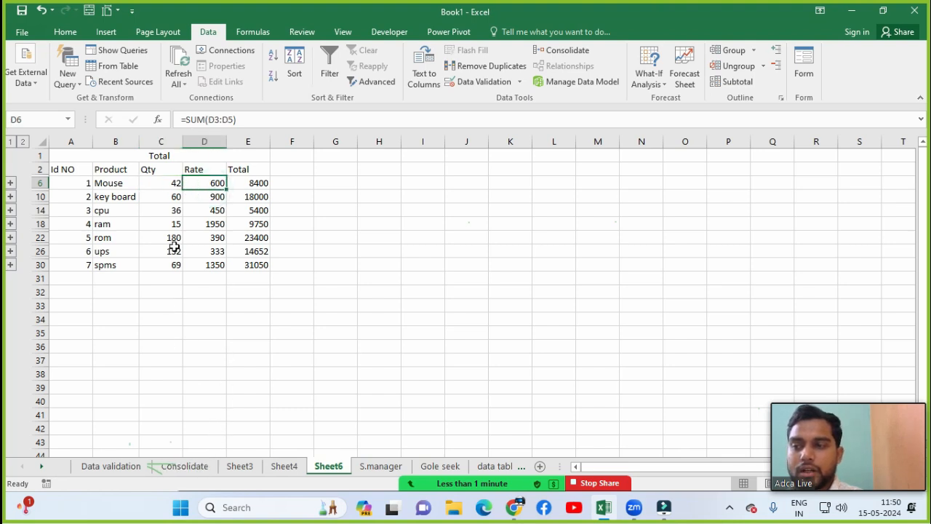
click(178, 466)
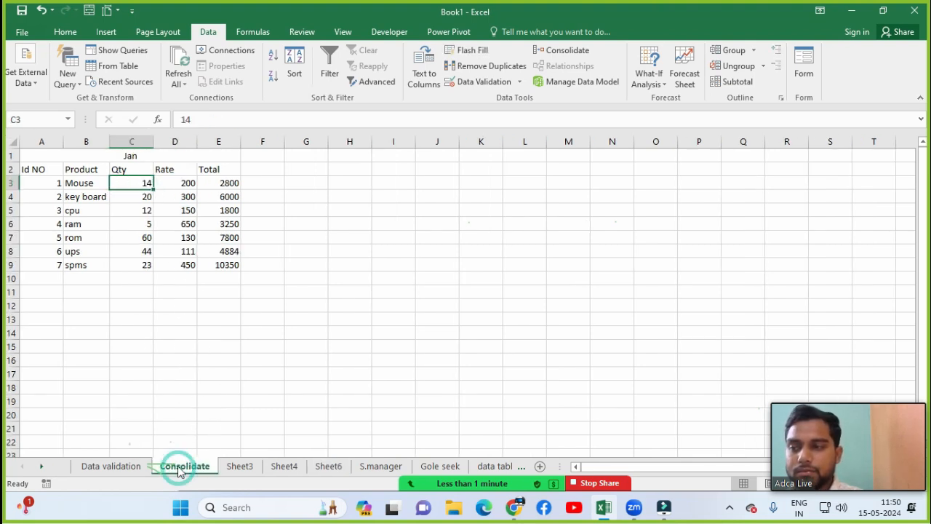
click(178, 185)
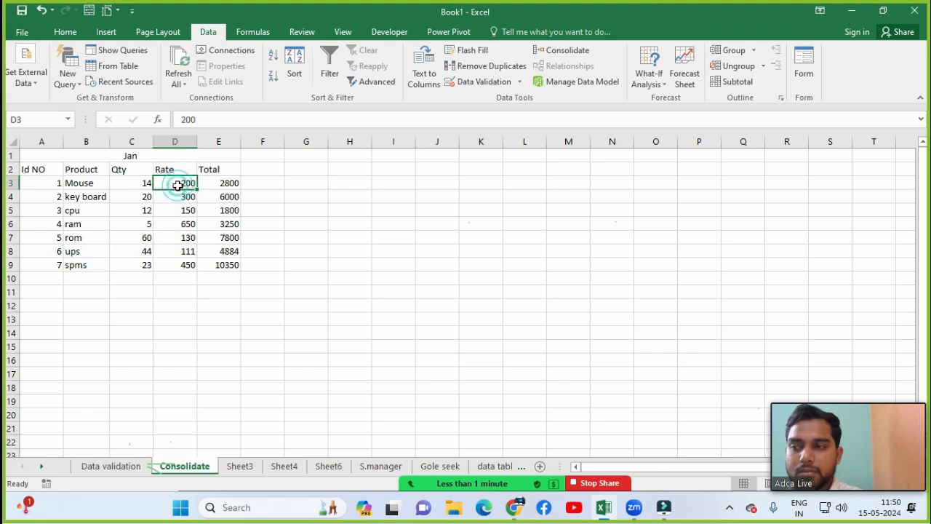
click(238, 465)
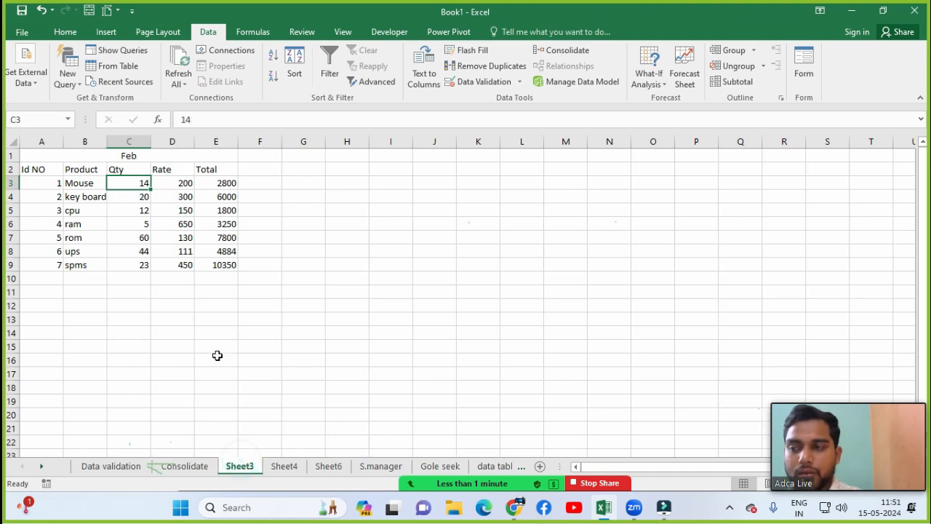
click(166, 186)
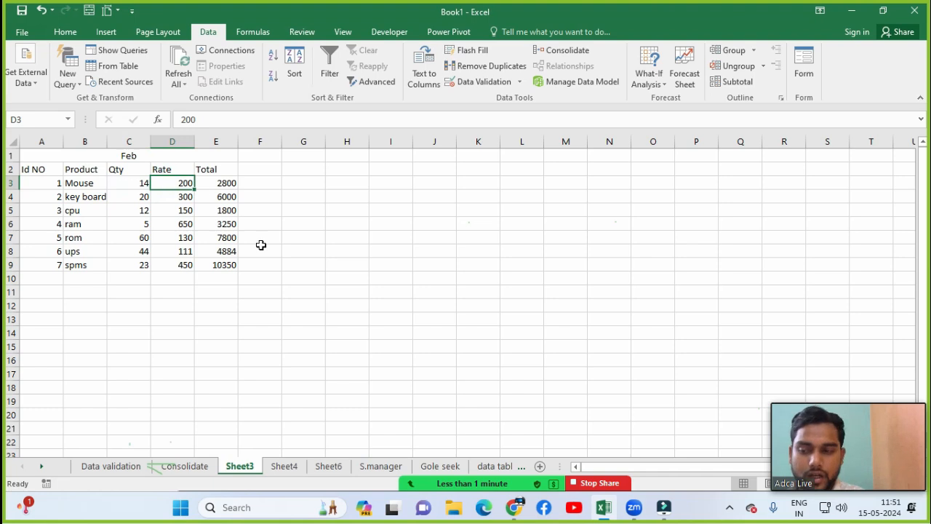
click(284, 466)
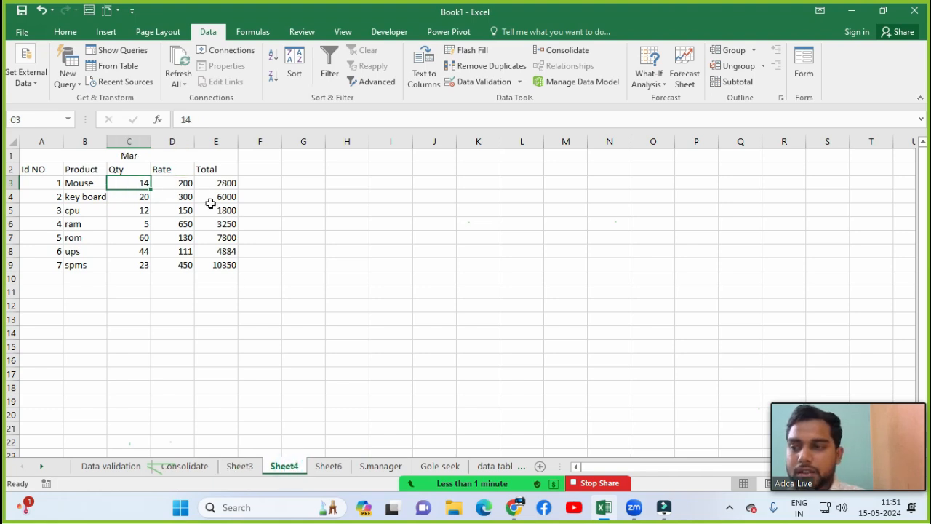
click(184, 182)
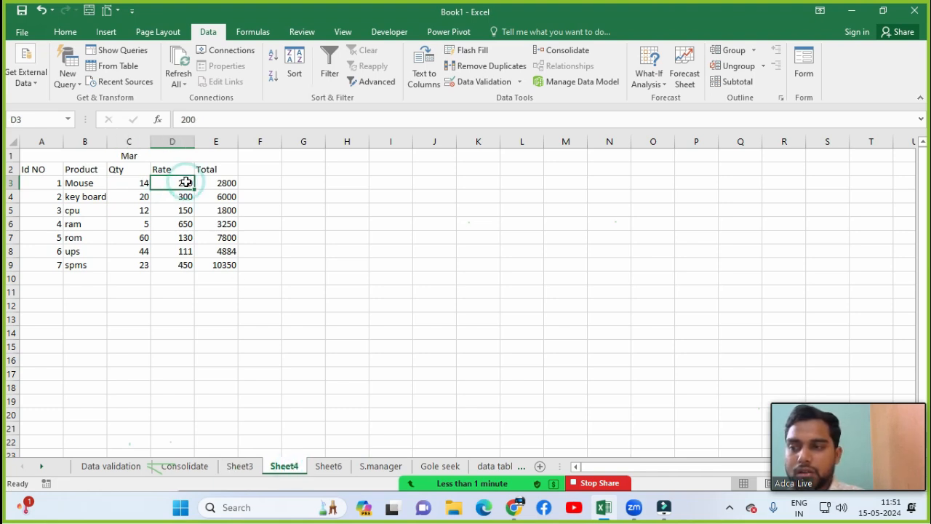
click(329, 466)
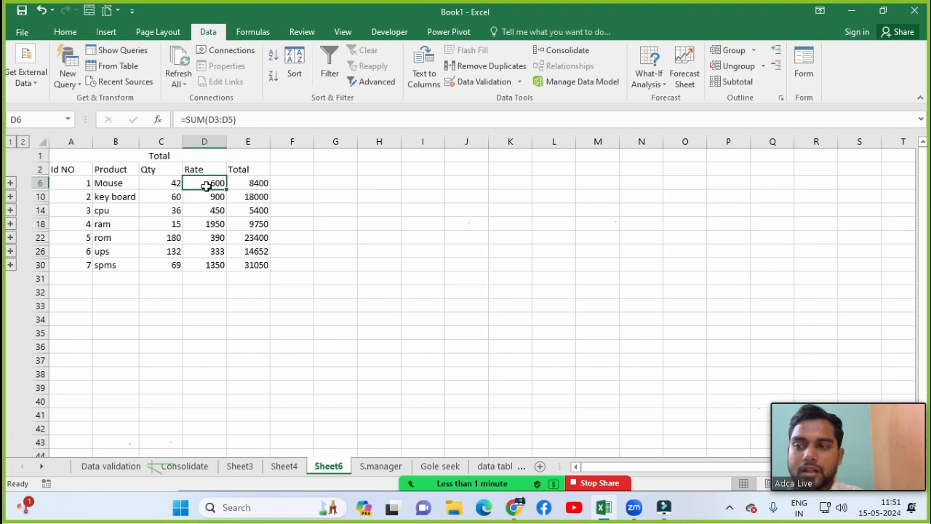
click(259, 185)
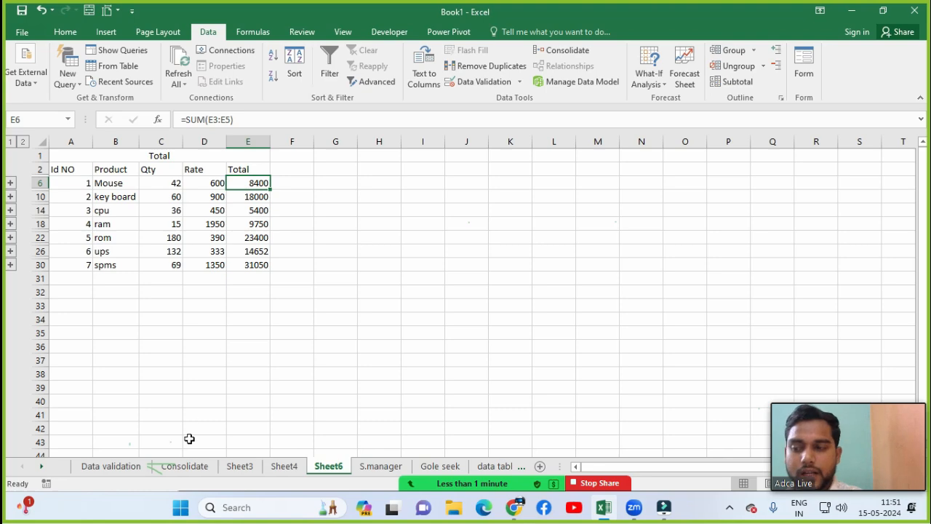
click(185, 466)
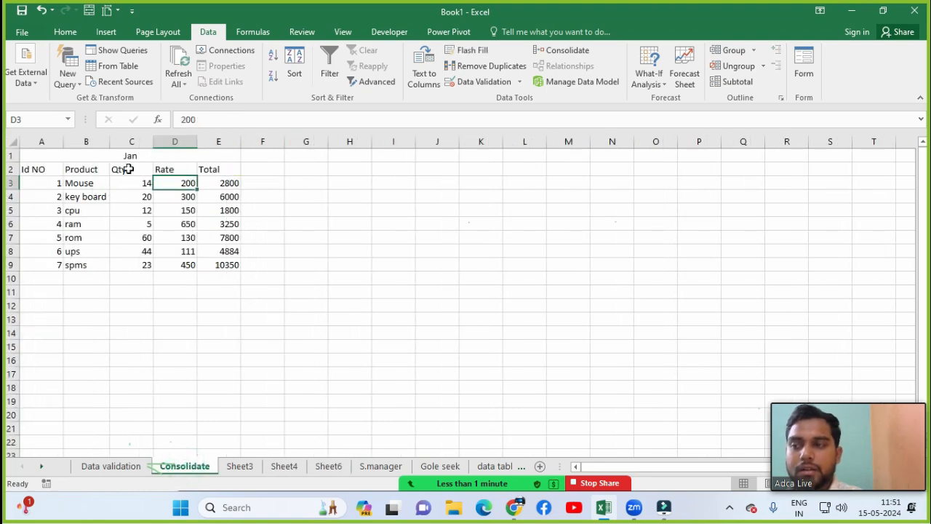
click(234, 182)
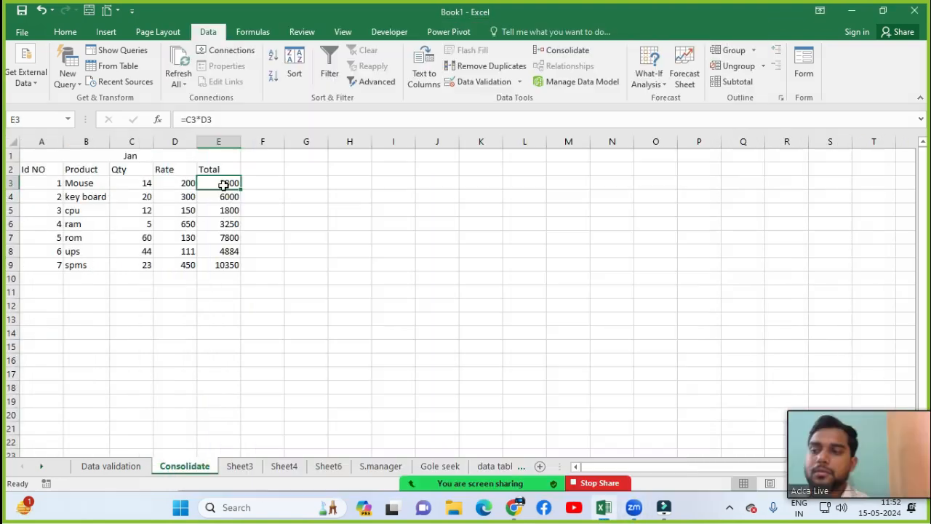
click(235, 472)
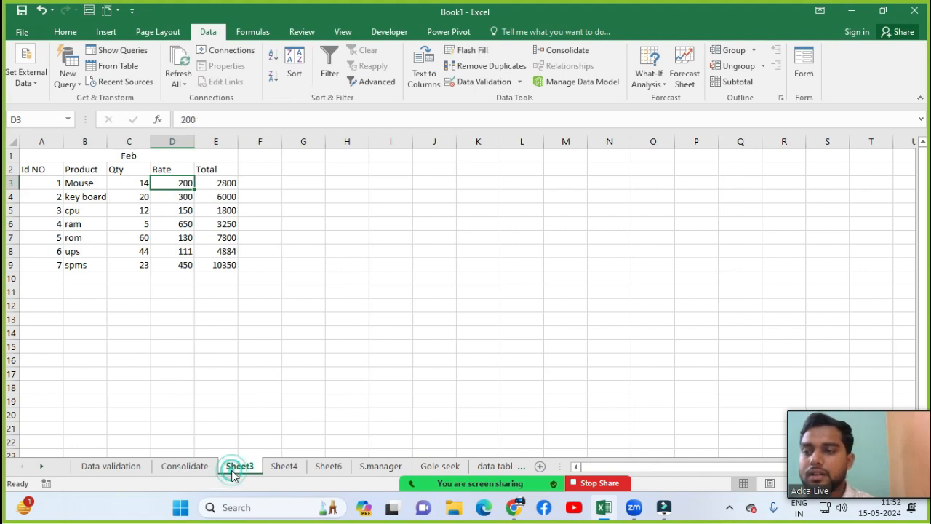
click(219, 183)
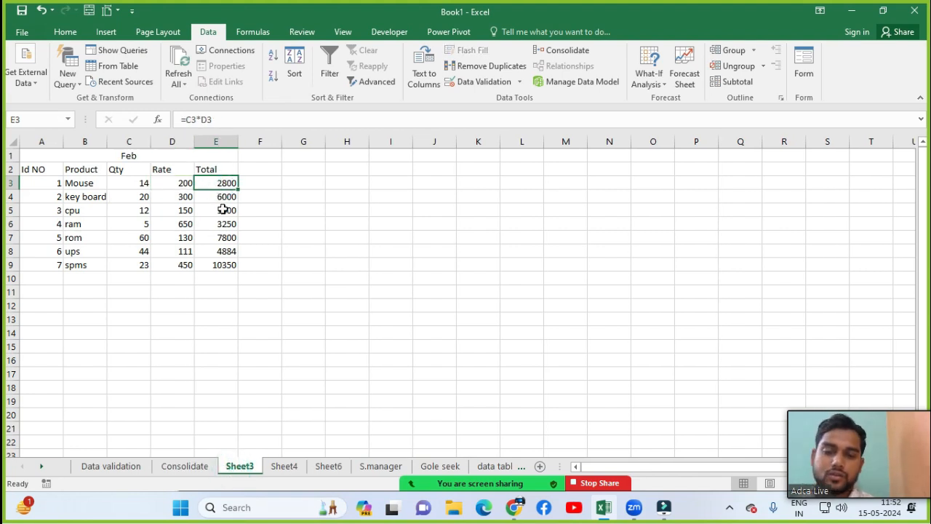
click(284, 466)
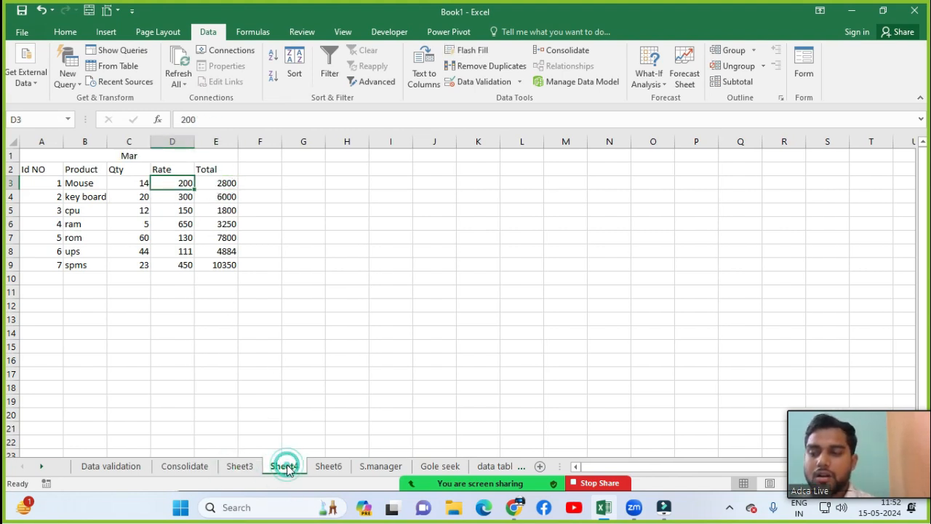
click(229, 182)
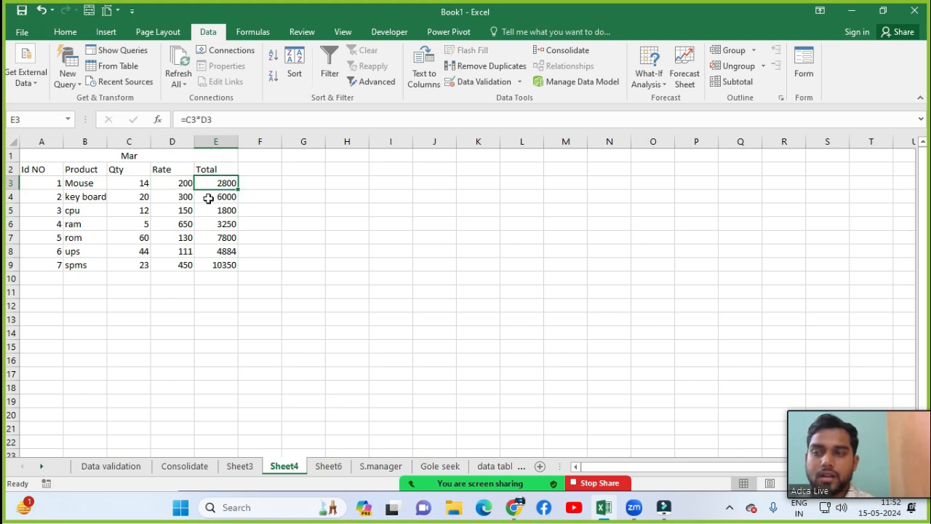
click(335, 467)
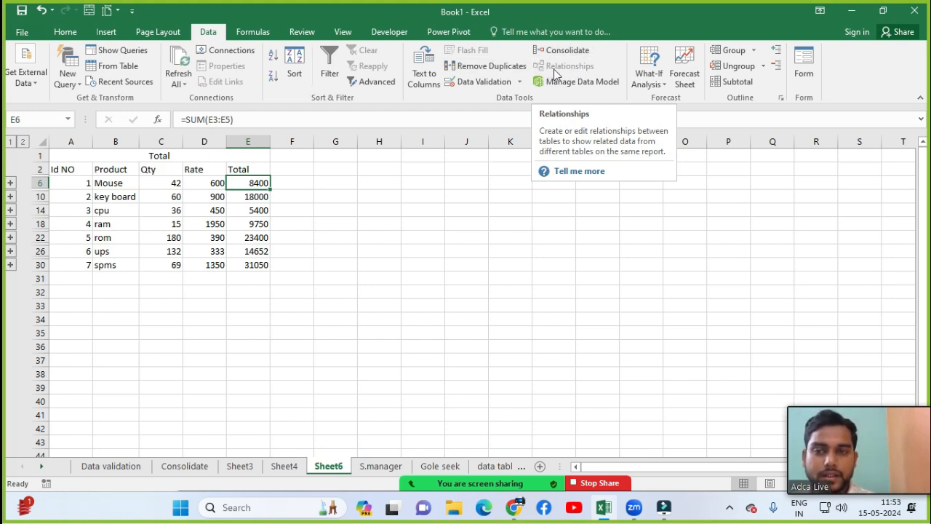
Step: Open and dismiss the What-If Analysis menu, selecting an empty cell below the data
click(662, 82)
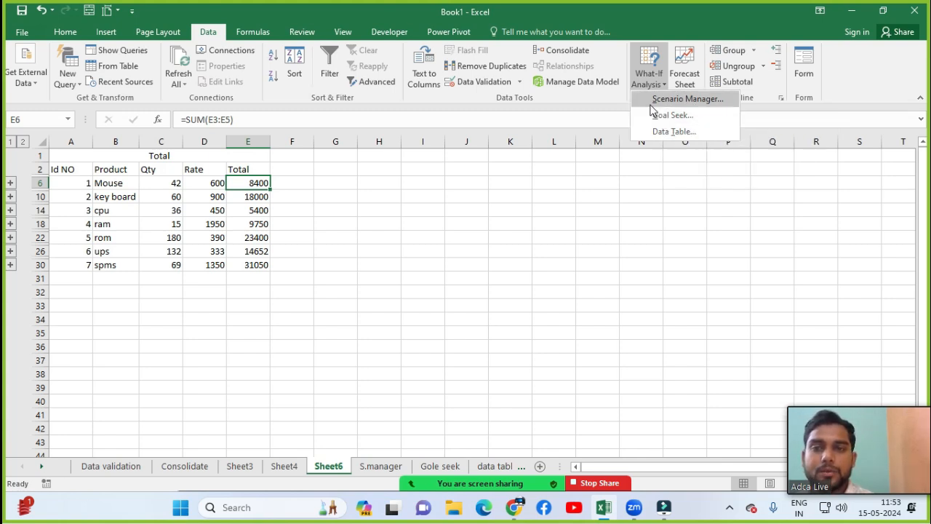
click(444, 416)
click(420, 352)
click(353, 289)
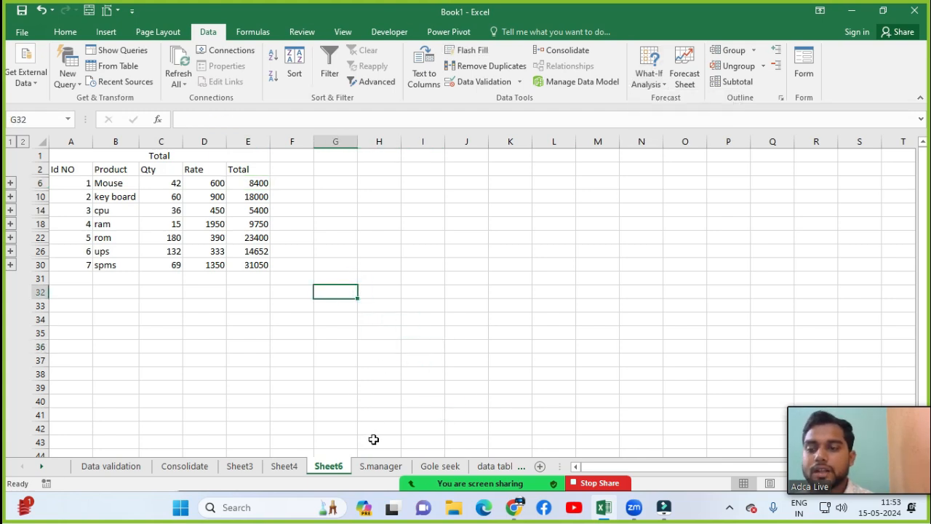
Step: On the S.manager sheet, select the Spms entry in A6 and bring up What-If Analysis
click(380, 466)
click(298, 227)
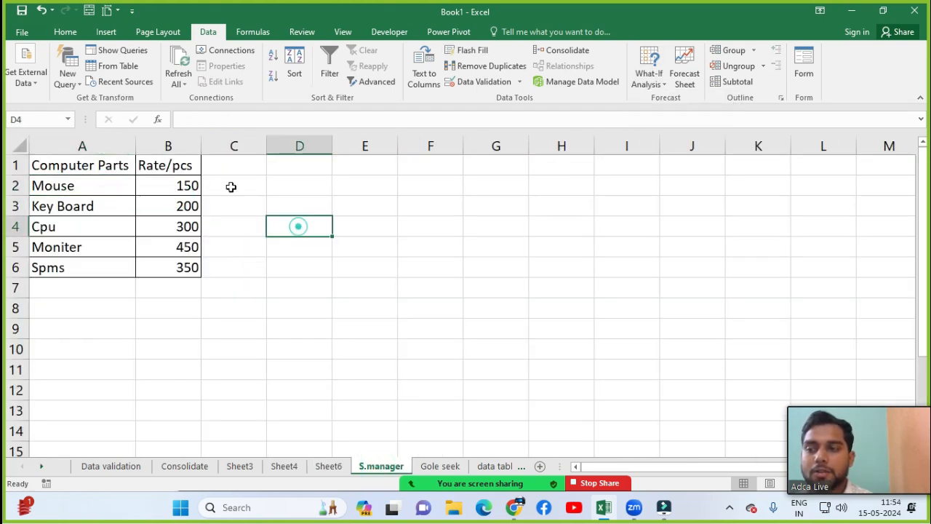
click(178, 164)
click(35, 206)
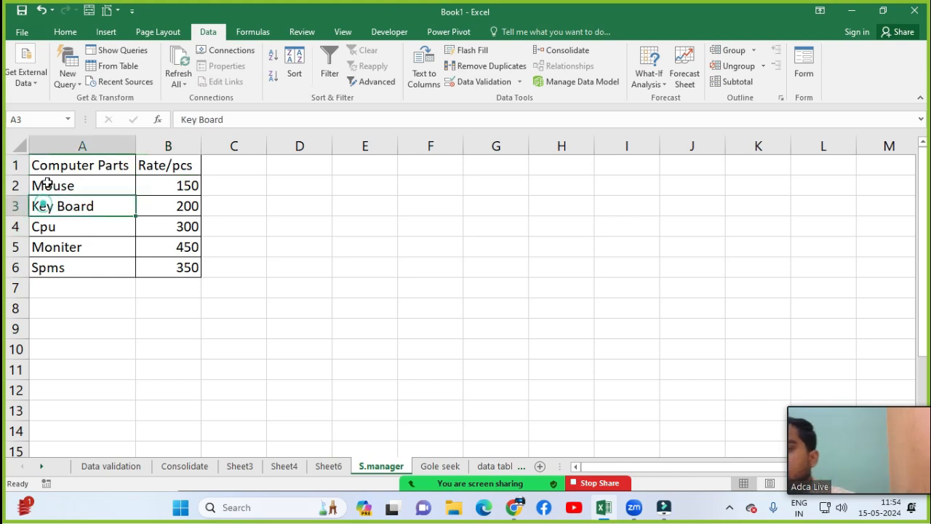
click(68, 169)
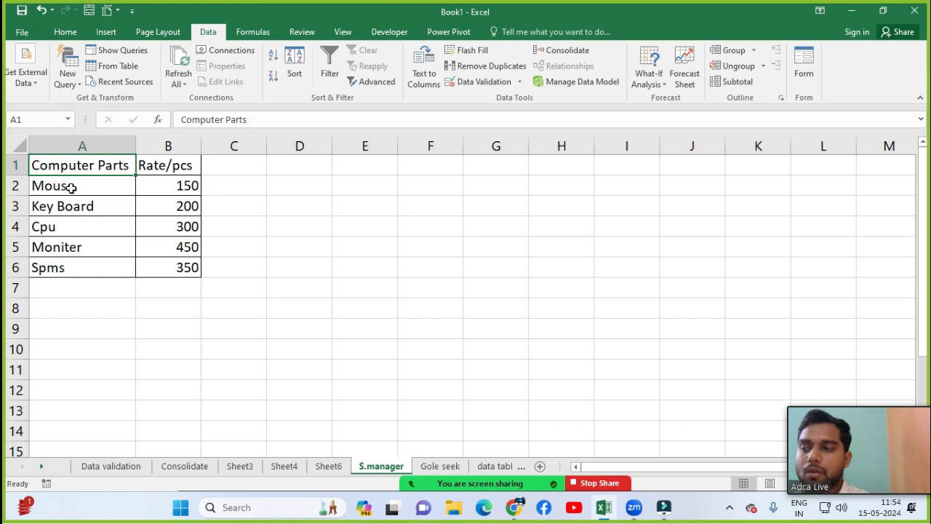
click(67, 268)
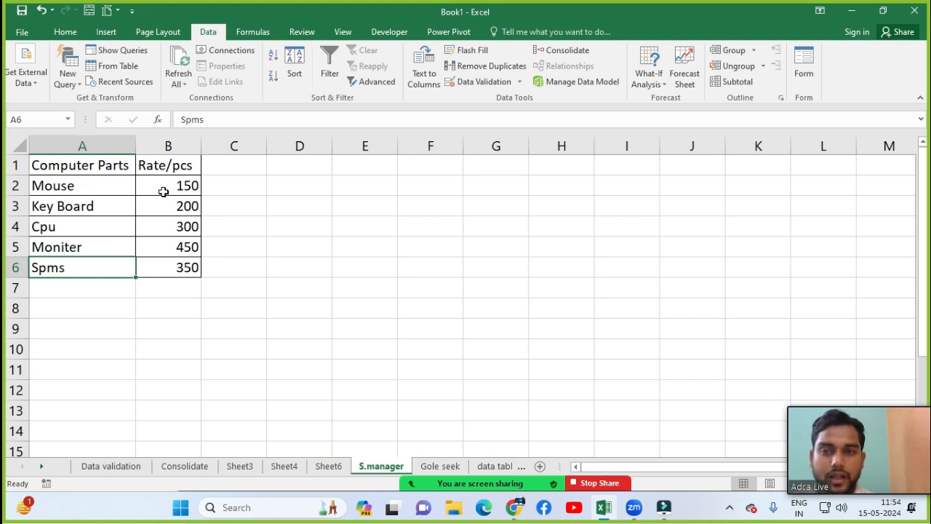
click(649, 72)
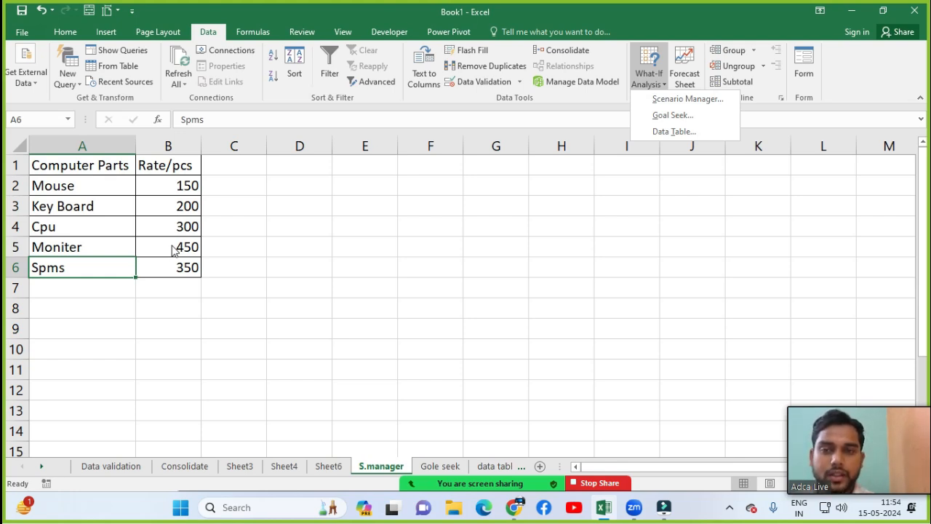
Step: Open the Scenario Manager and start adding a new scenario
click(687, 107)
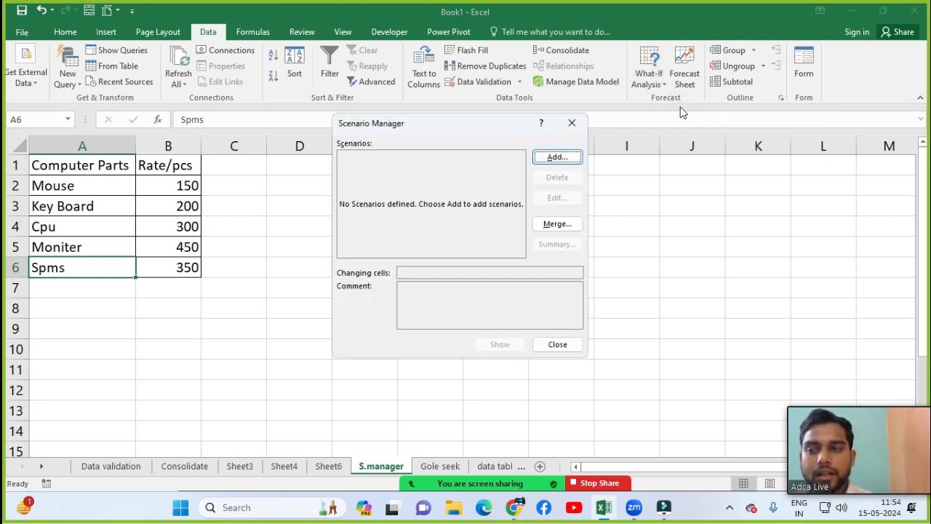
drag(468, 136, 487, 156)
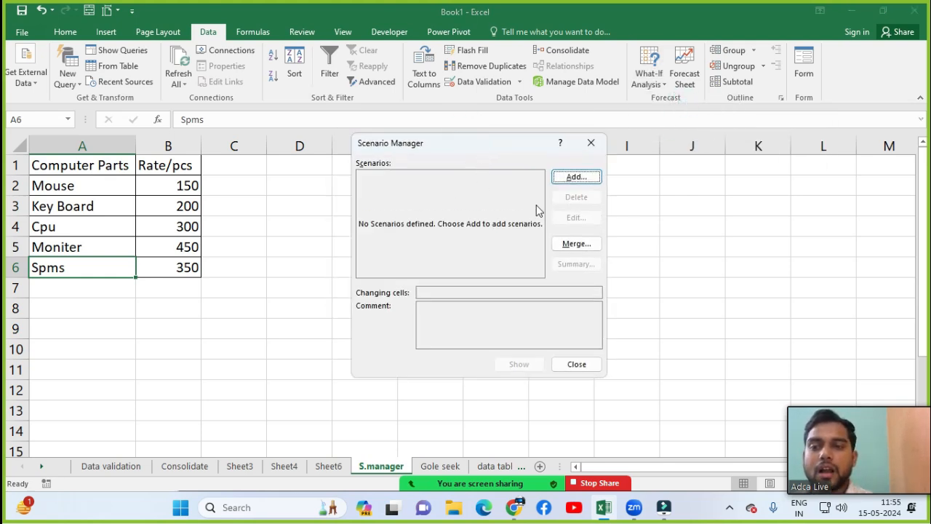
click(576, 177)
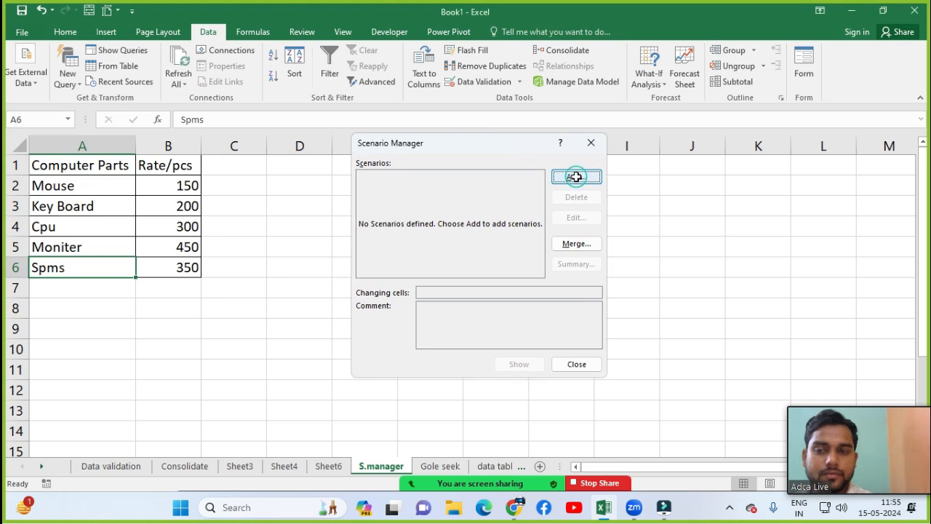
drag(482, 168, 520, 158)
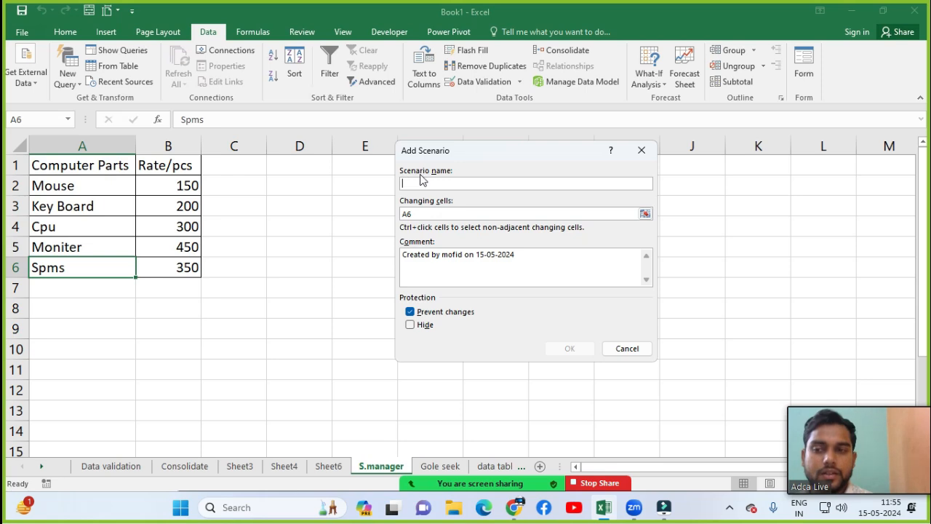
Step: Name the scenario 'old rate' and replace A6 with B2:B6 as its changing cells
click(445, 179)
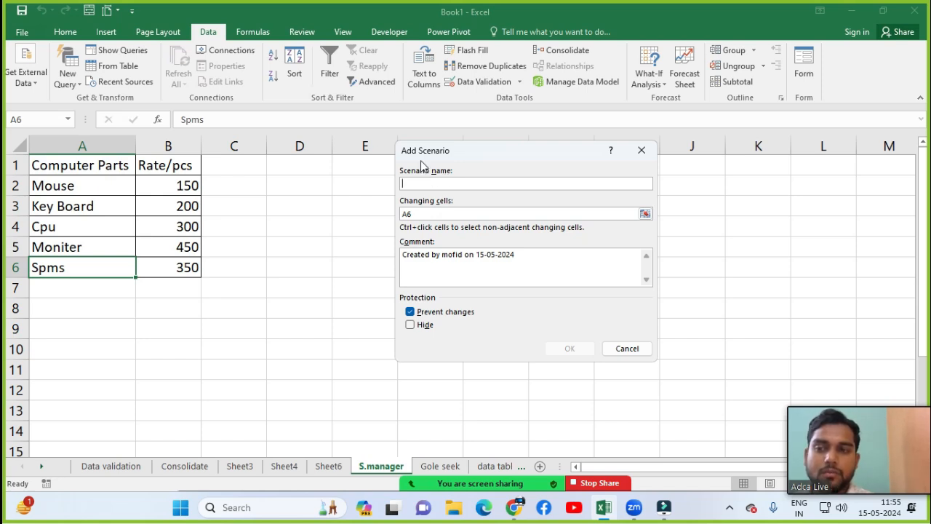
text(o)
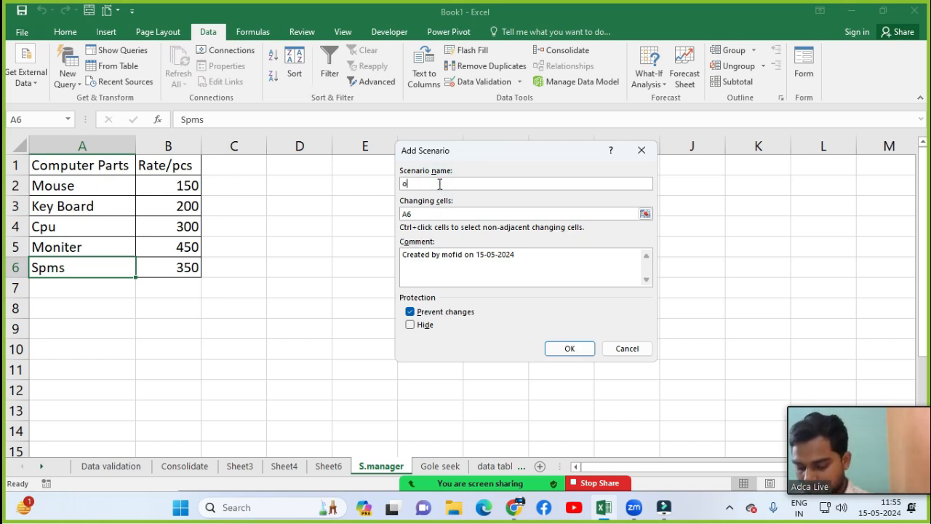
text(ld rate)
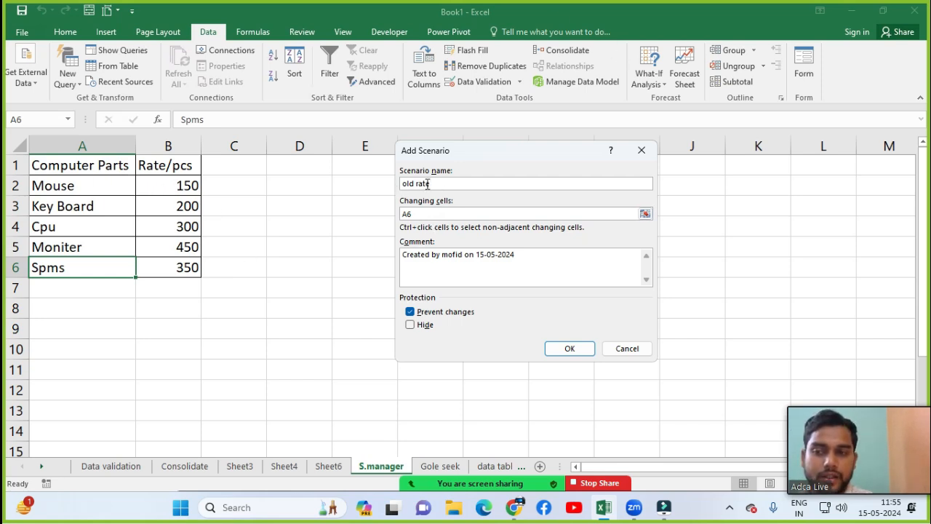
click(418, 213)
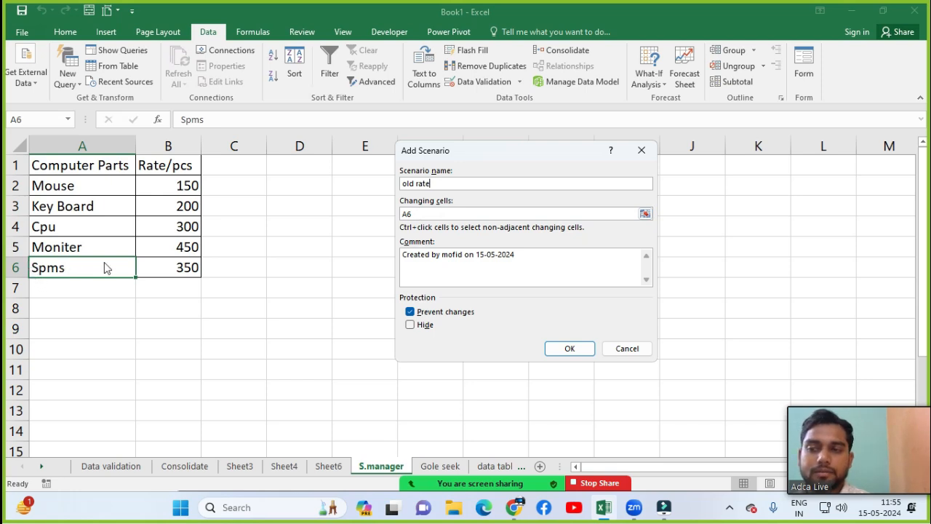
click(422, 216)
key(BackSpace)
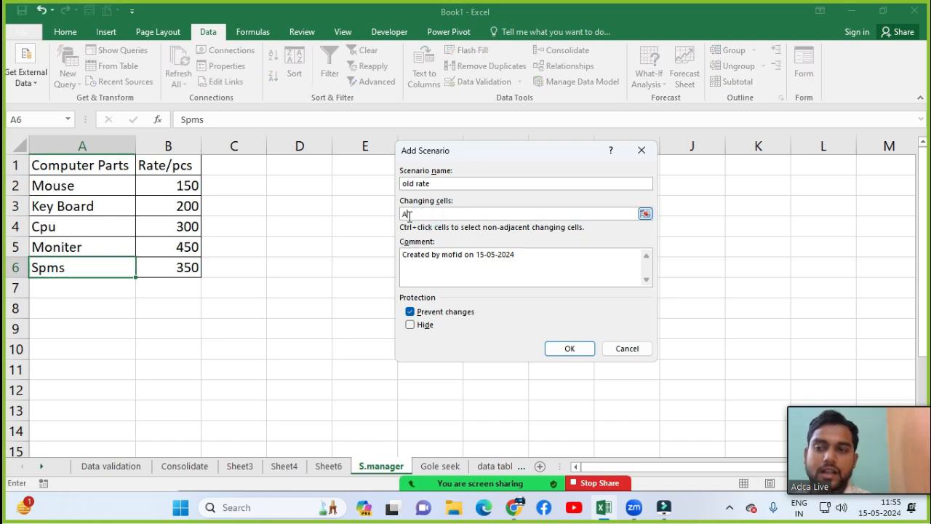
drag(186, 185, 177, 265)
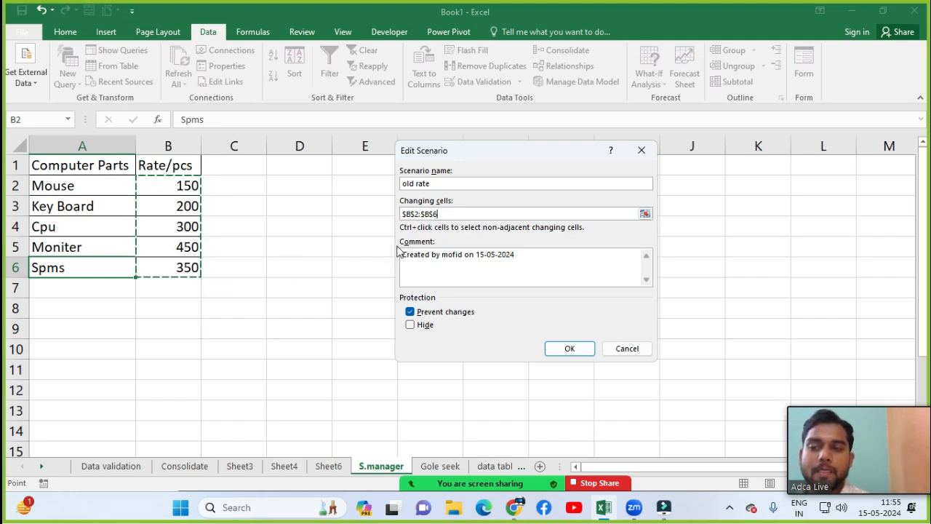
Step: Save the 'old rate' scenario on $B$2:$B$6, keeping its current rate values
click(449, 255)
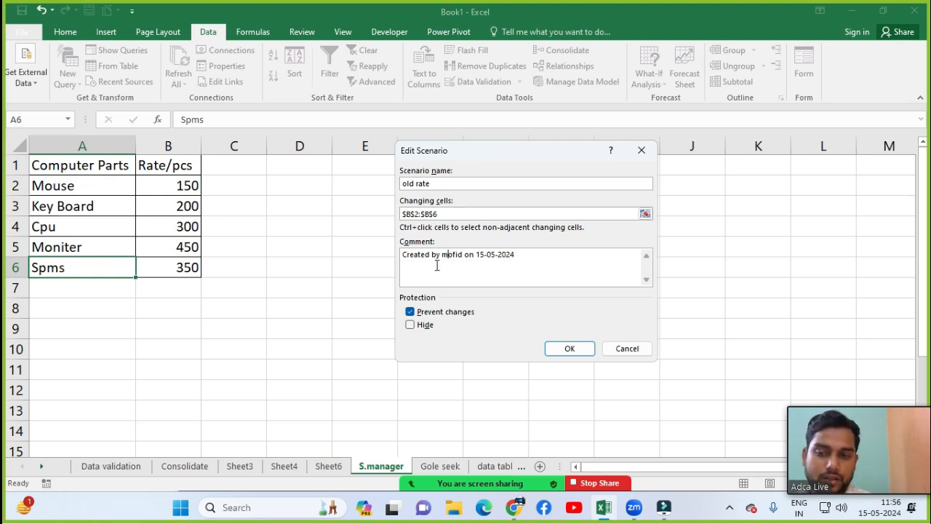
click(568, 348)
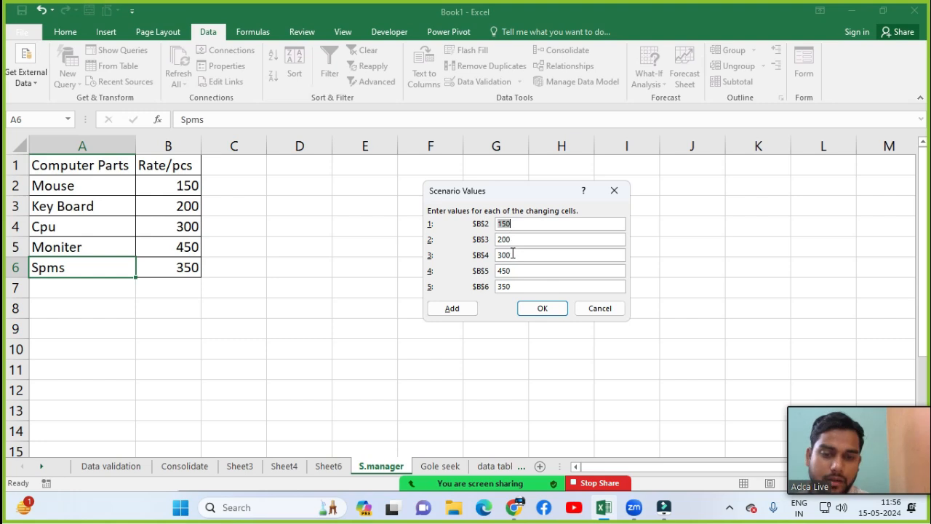
click(549, 314)
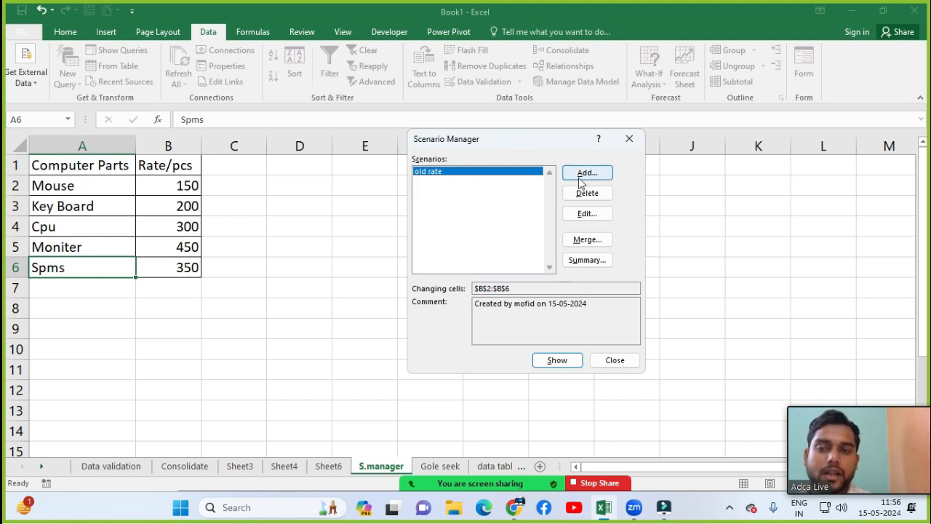
click(580, 175)
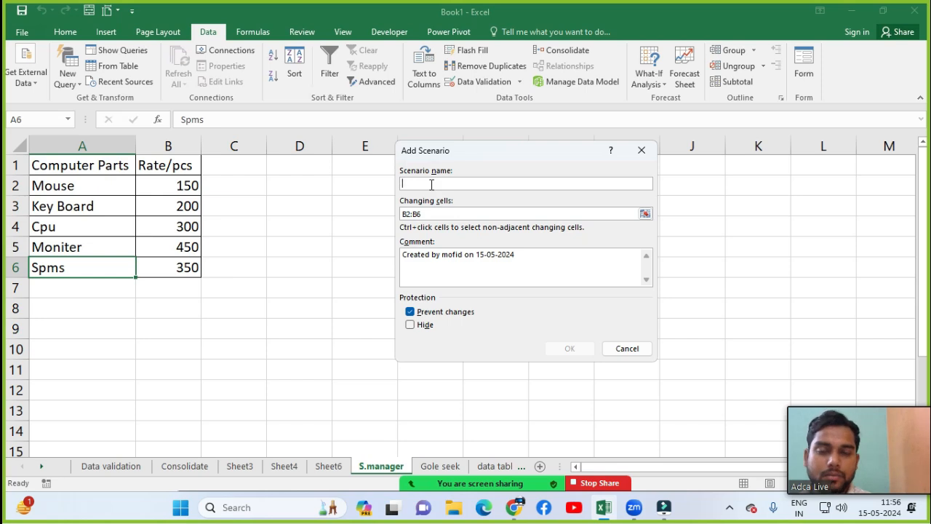
Step: Name the second scenario 'New Rate', reset its changing cells to B2:B6, and confirm
text(New Rate)
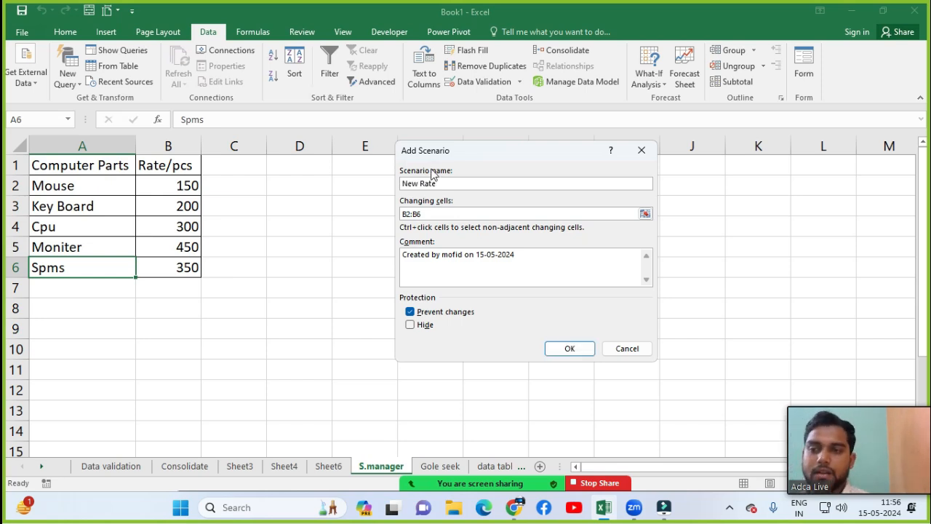
click(436, 213)
key(BackSpace)
key(BackSpace)
key(BackSpace)
key(BackSpace)
key(BackSpace)
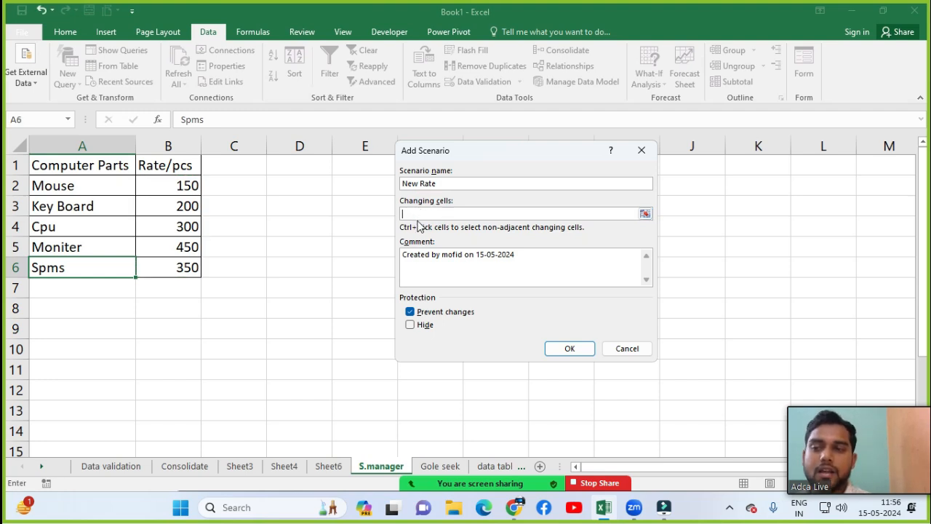
drag(160, 185, 161, 264)
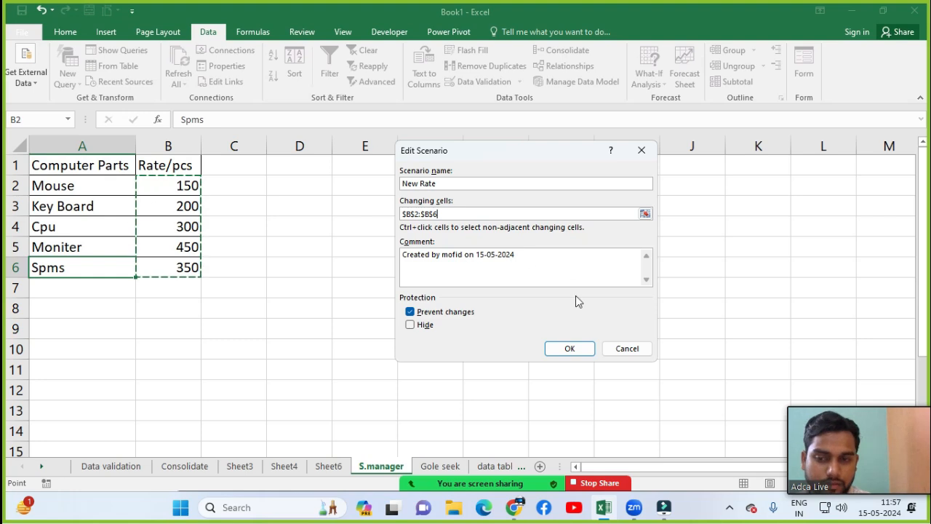
click(572, 348)
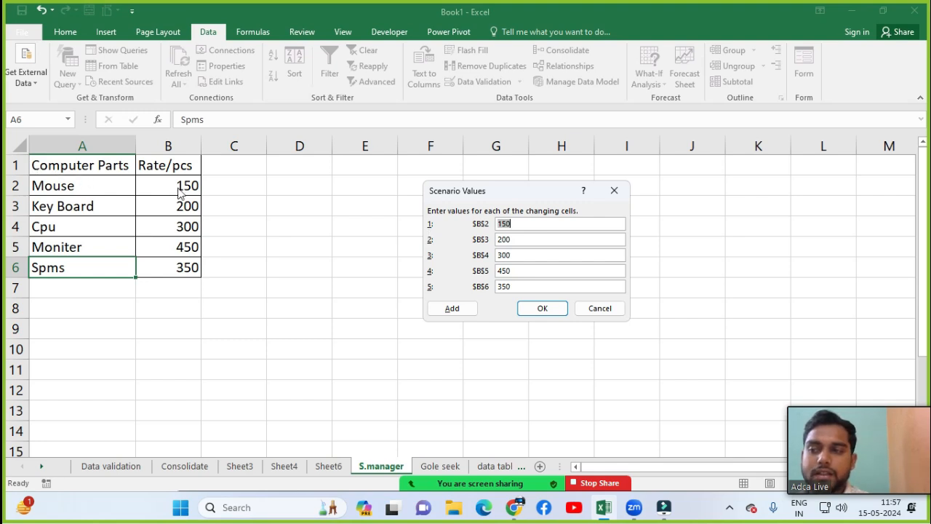
Step: Enter New Rate values 250, 300, 500, 600 and 550 for B2:B6 and save
drag(513, 224, 490, 224)
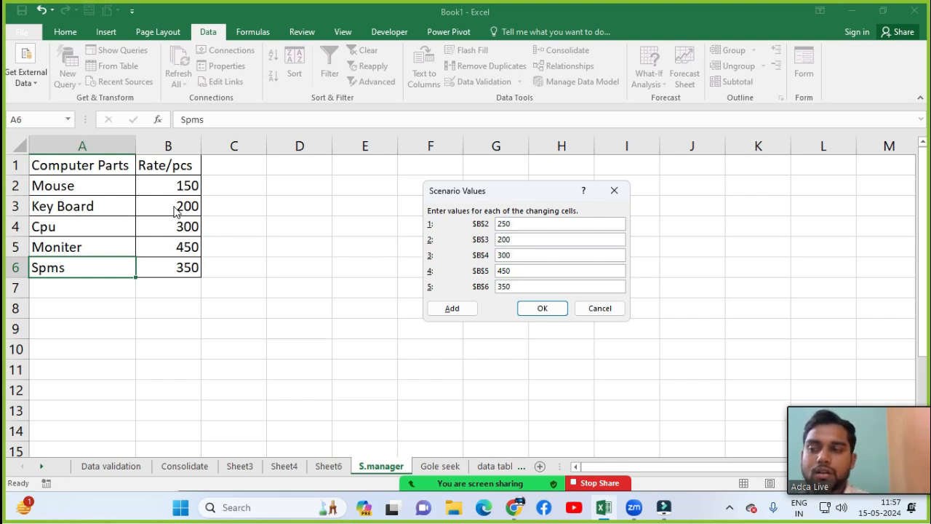
double_click(513, 239)
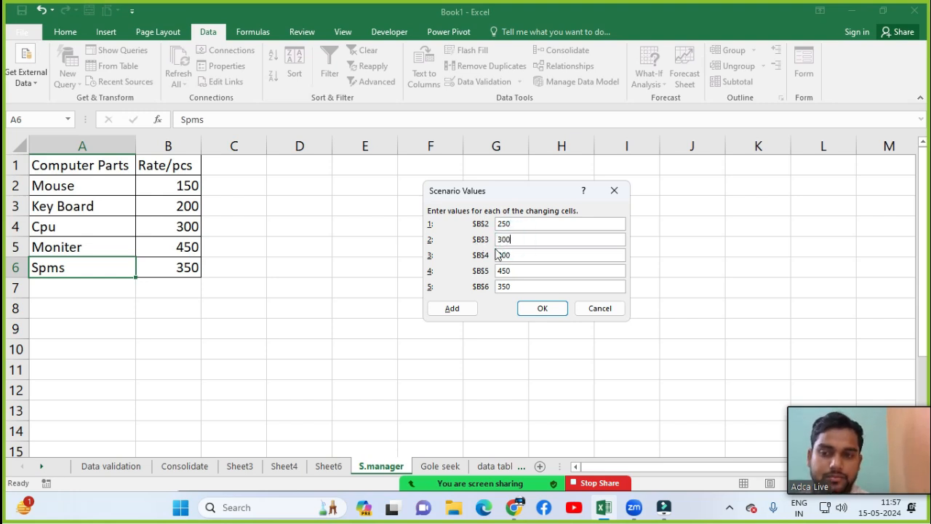
text(300)
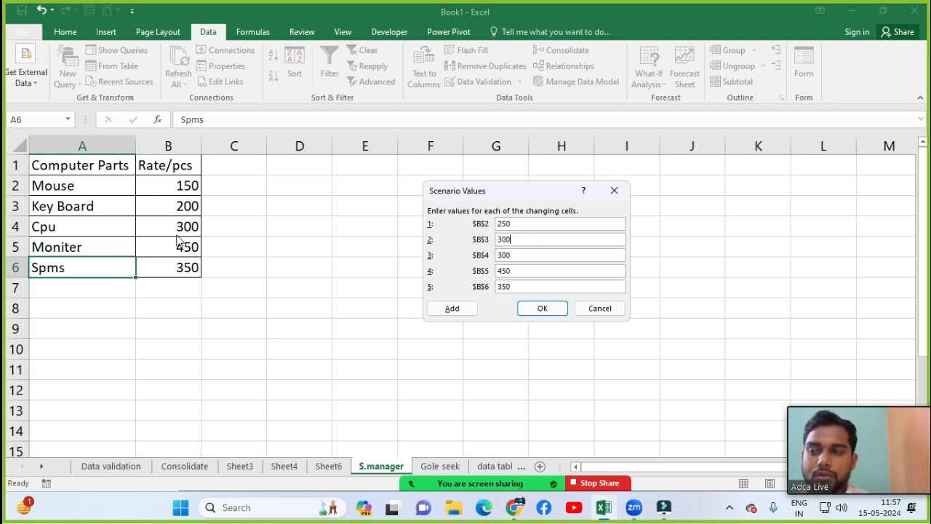
double_click(525, 256)
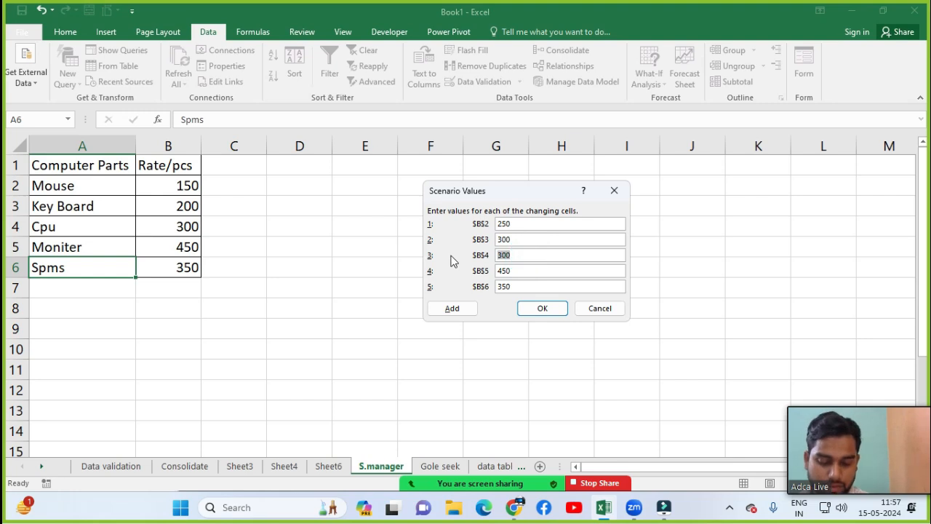
text(500)
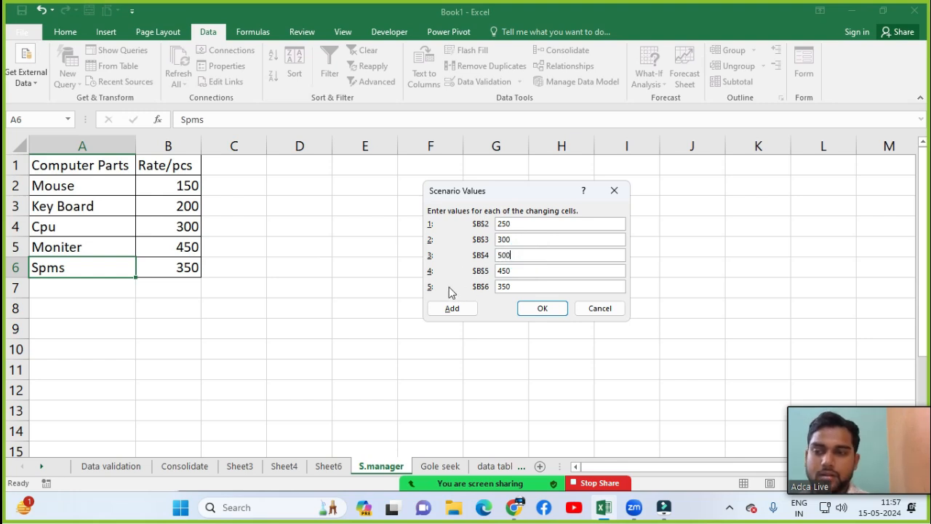
double_click(518, 271)
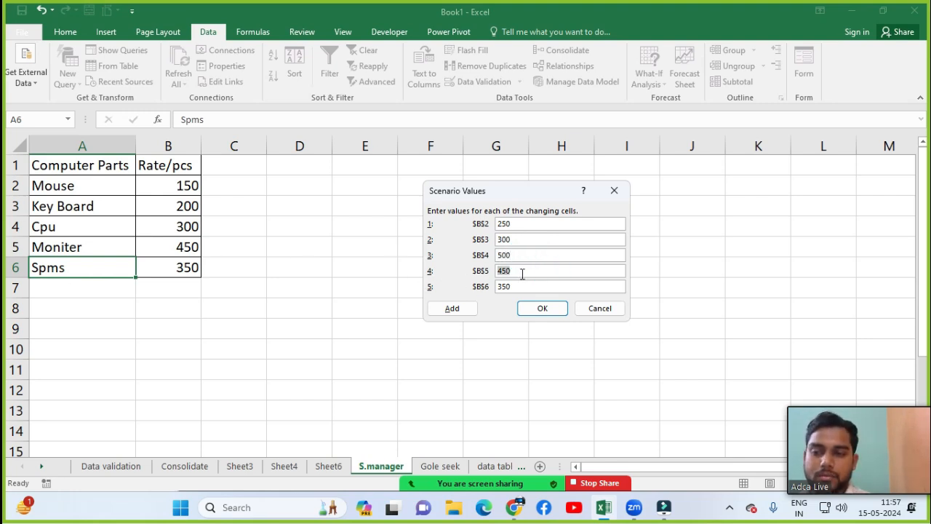
text(600)
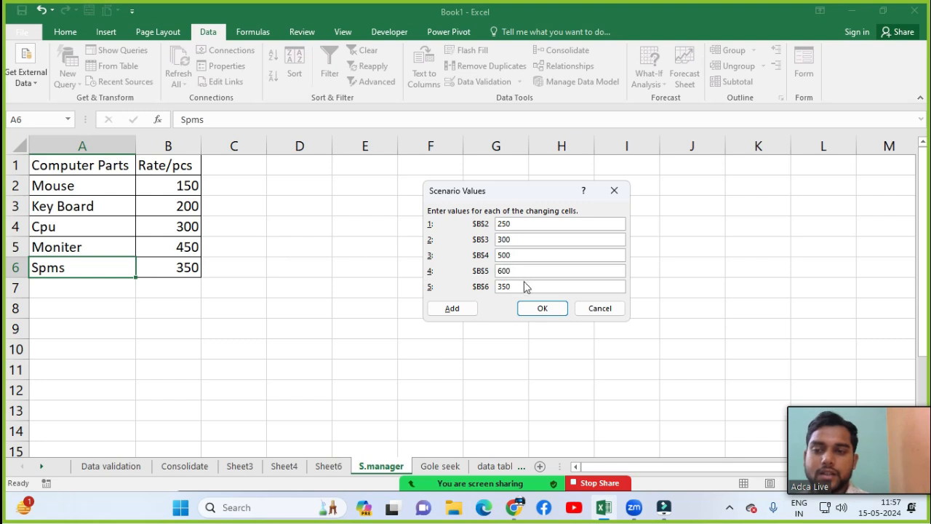
double_click(526, 287)
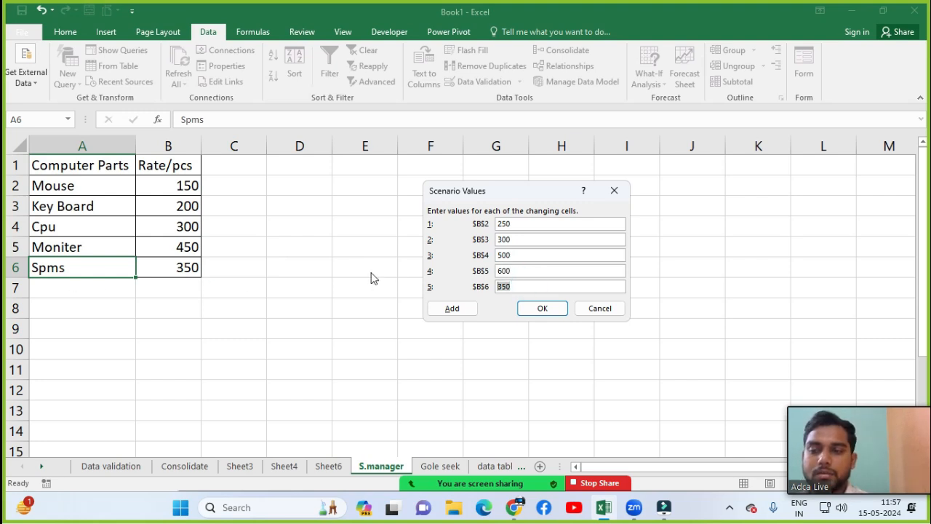
text(5)
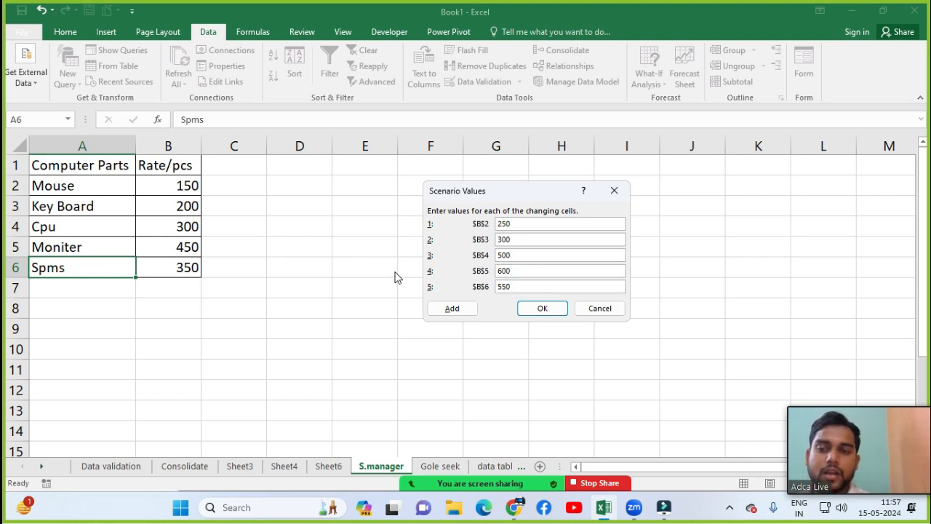
text(50)
click(541, 310)
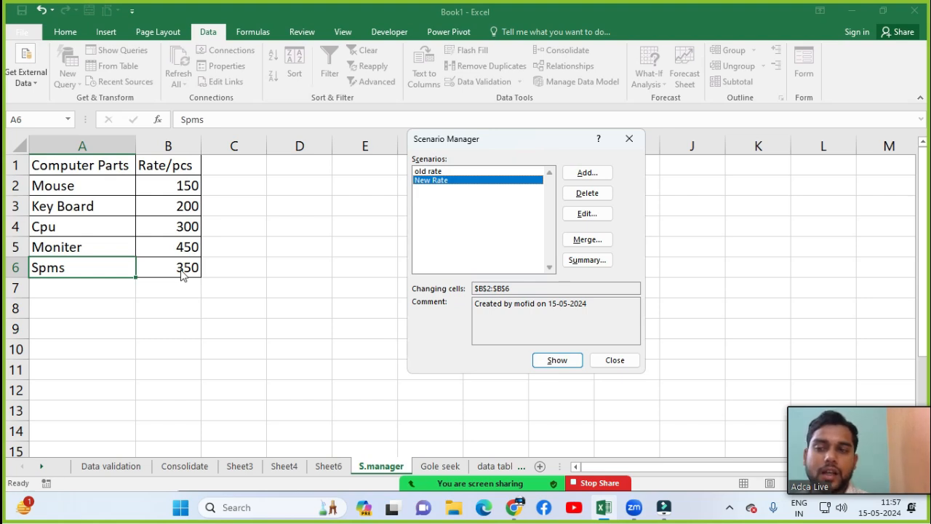
Step: Show New Rate, switch to old rate, then back to New Rate, and close
click(556, 360)
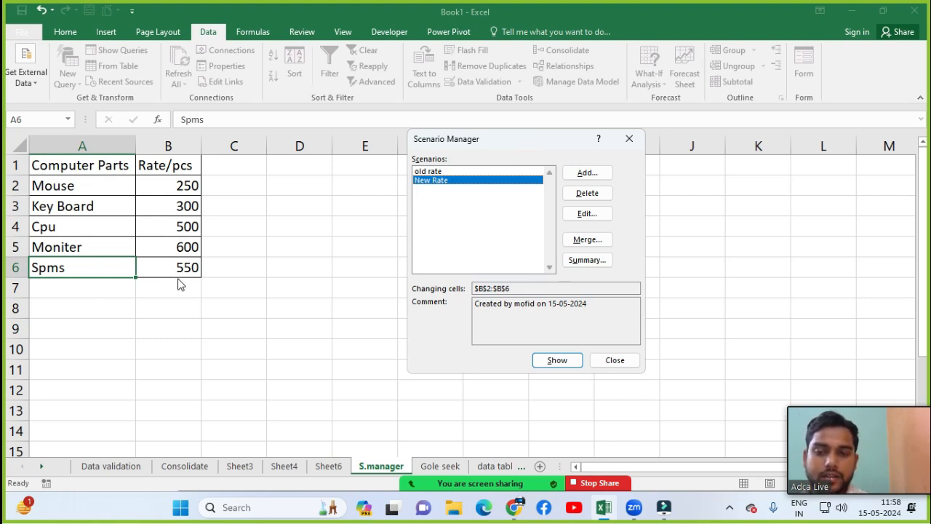
click(435, 171)
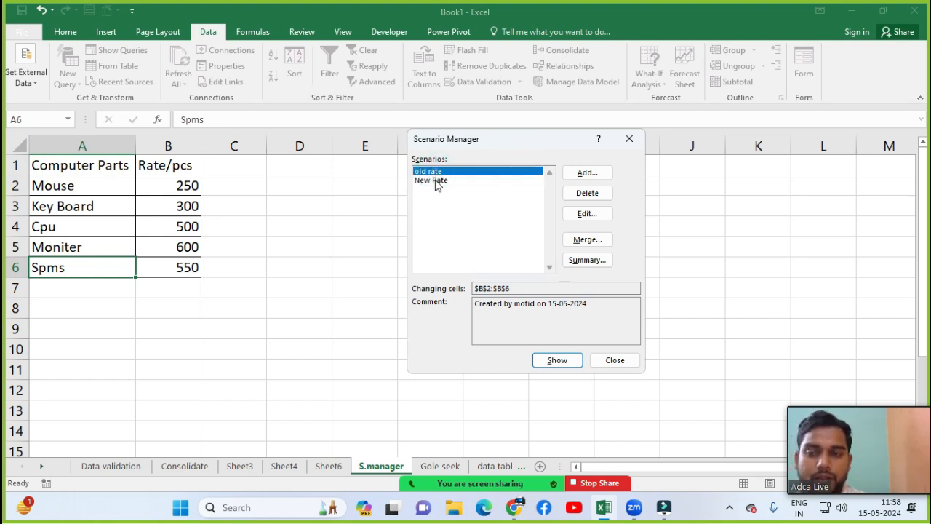
click(558, 360)
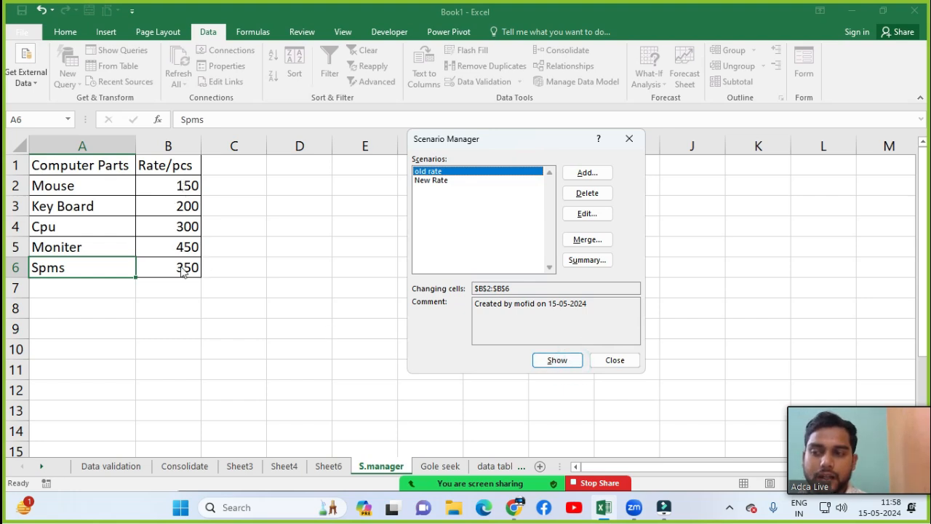
click(431, 182)
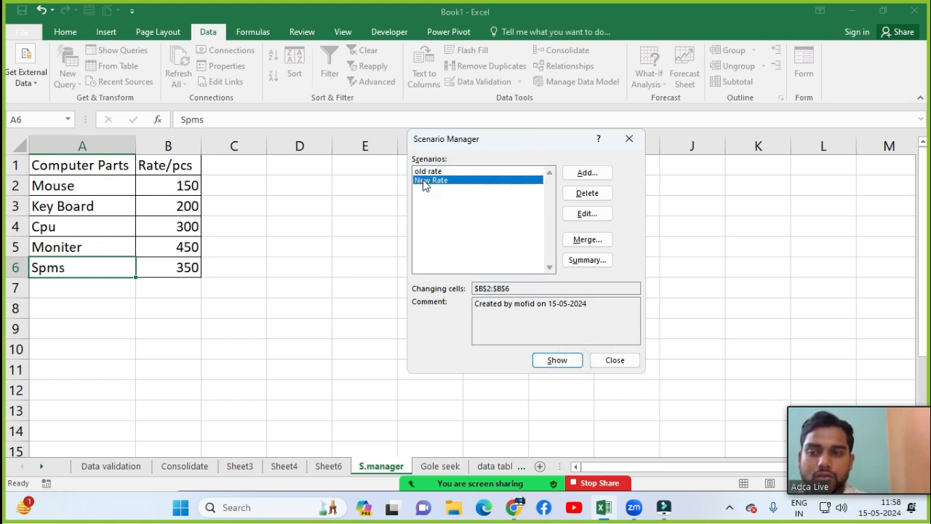
click(551, 361)
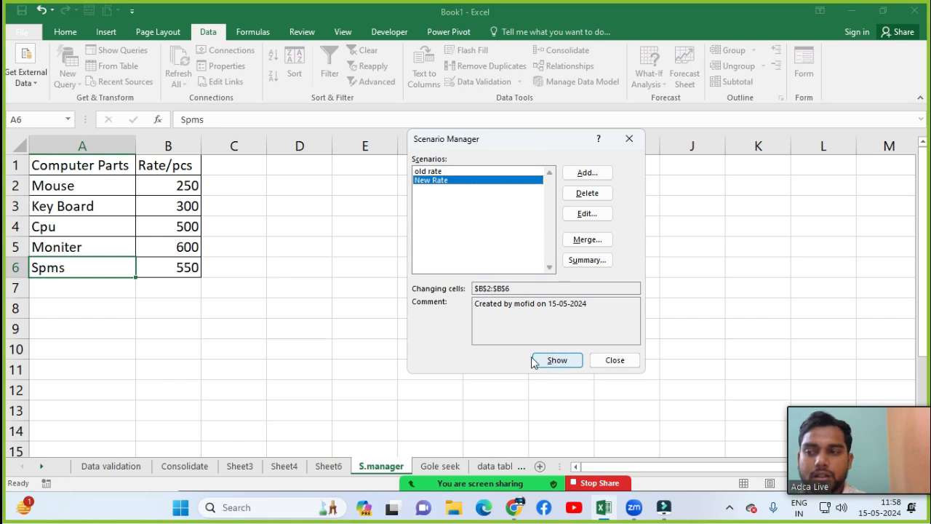
key(Escape)
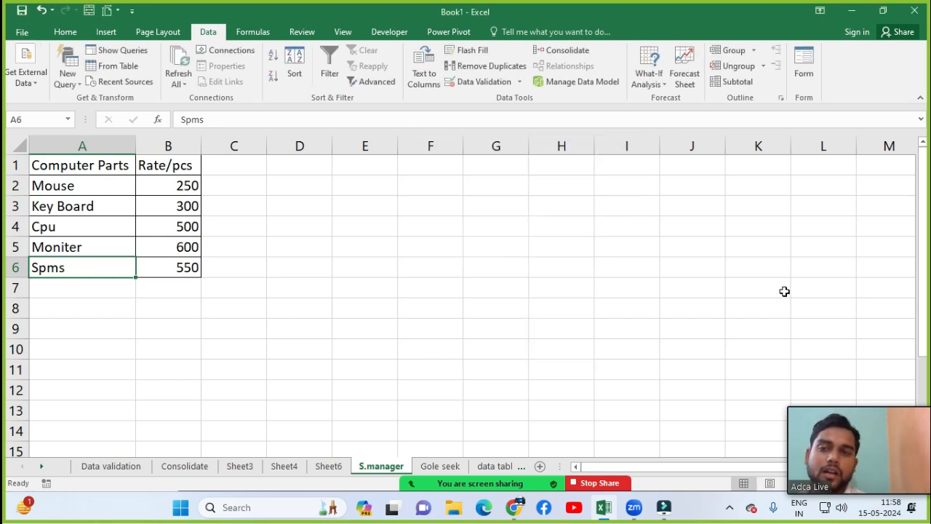
Step: Switch to the Gole seek sheet and inspect the =D5*E5 Total formula in F5
click(649, 84)
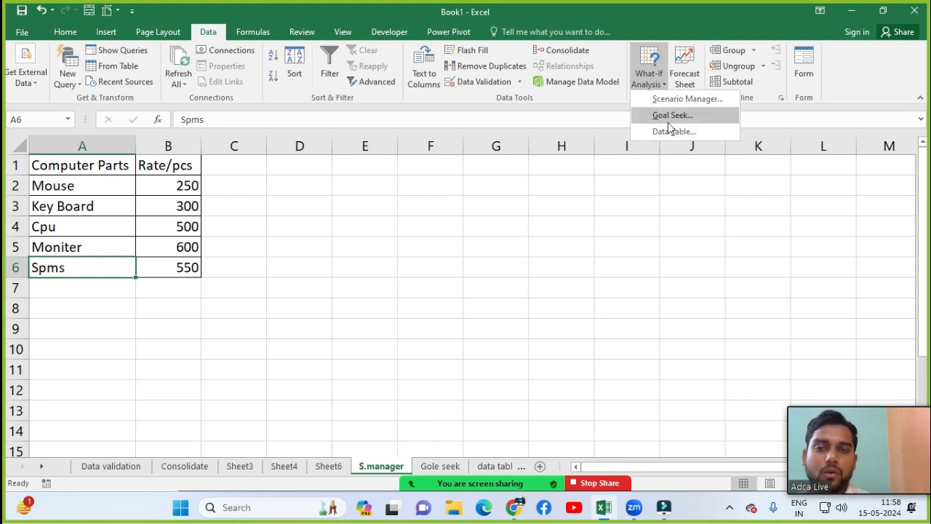
click(438, 464)
click(439, 464)
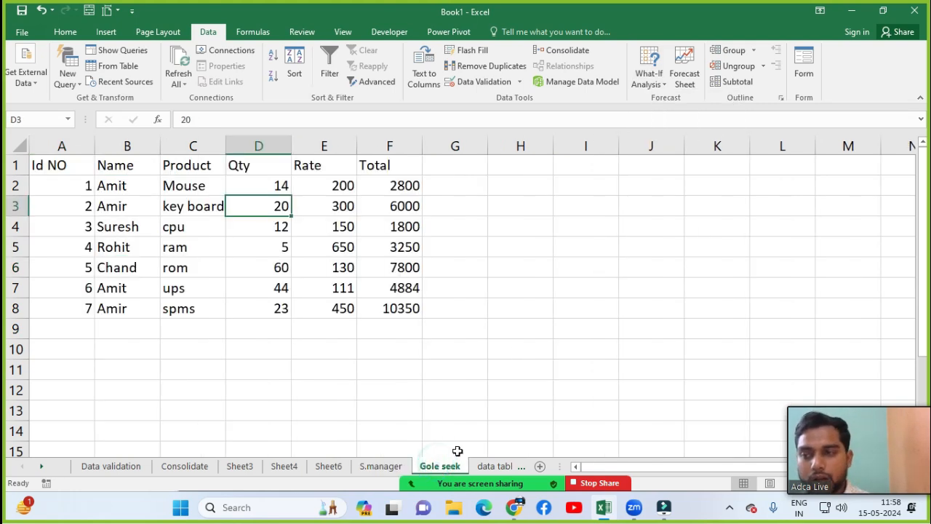
click(418, 251)
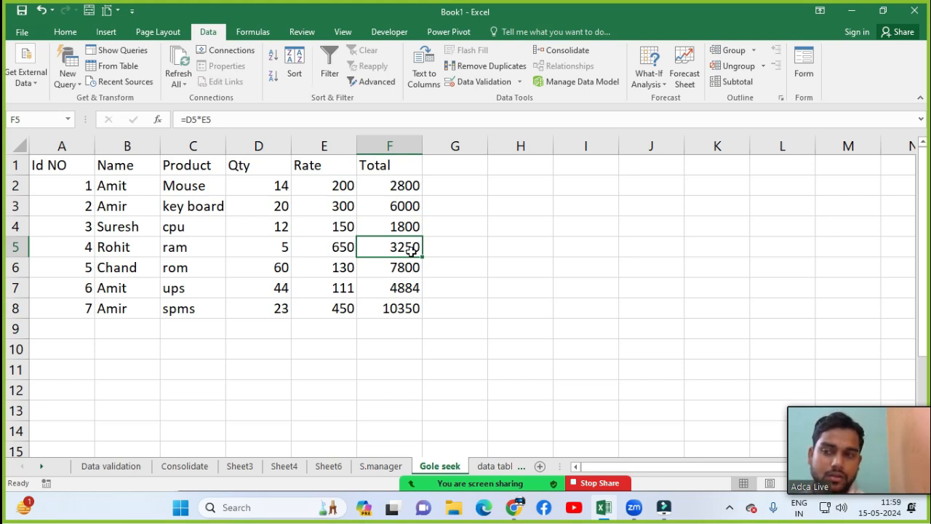
drag(247, 190, 255, 207)
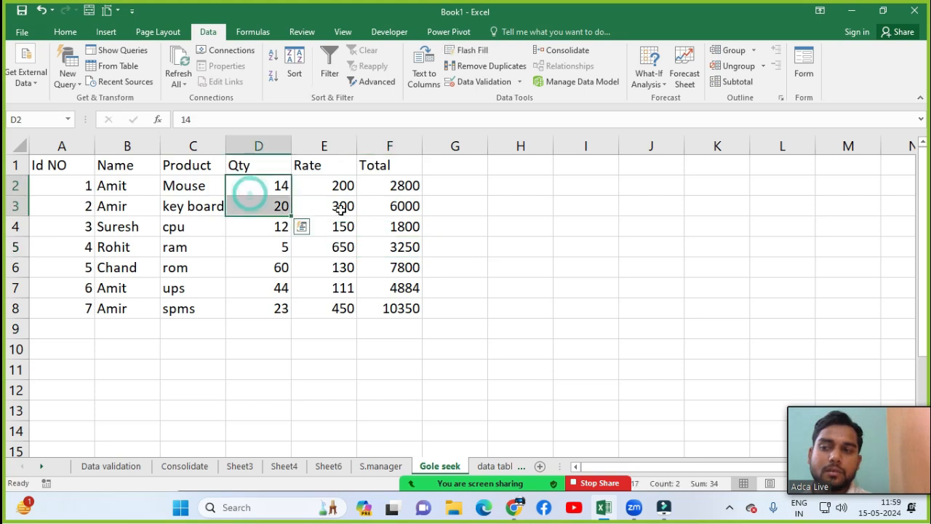
click(412, 186)
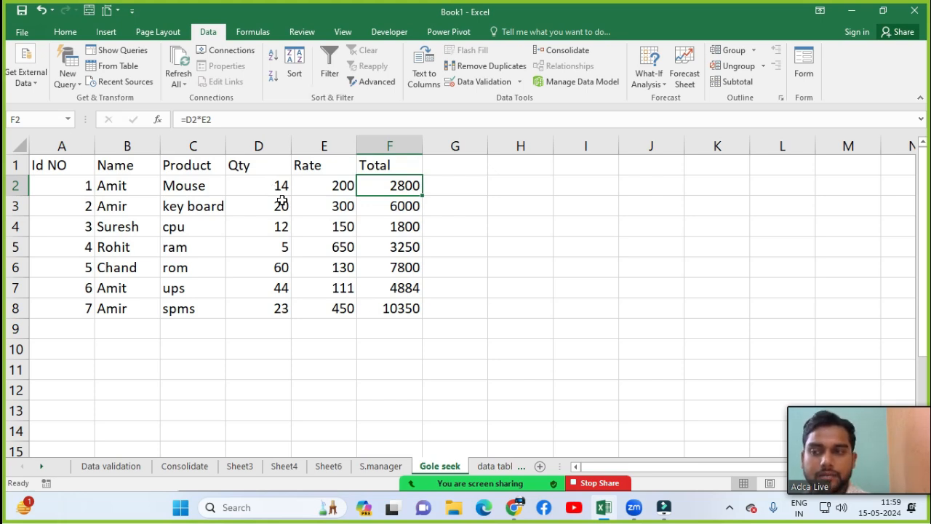
click(258, 188)
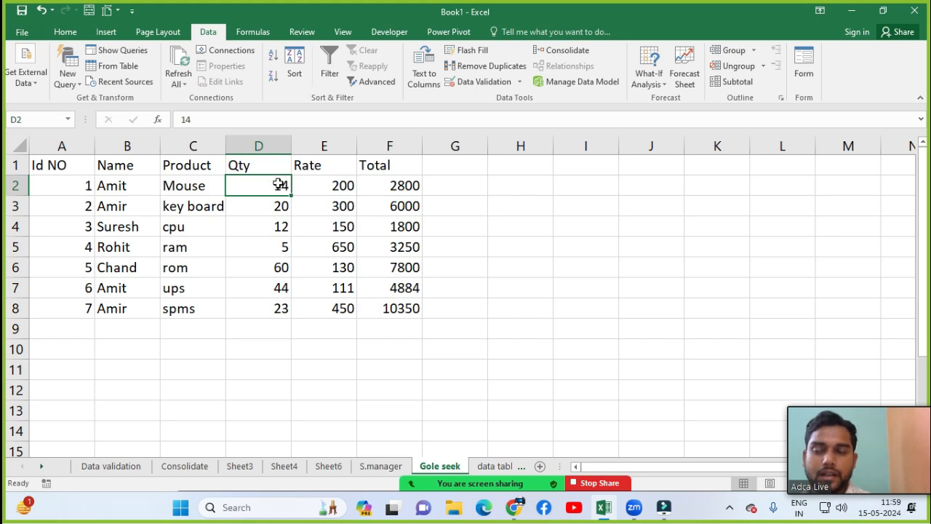
click(143, 188)
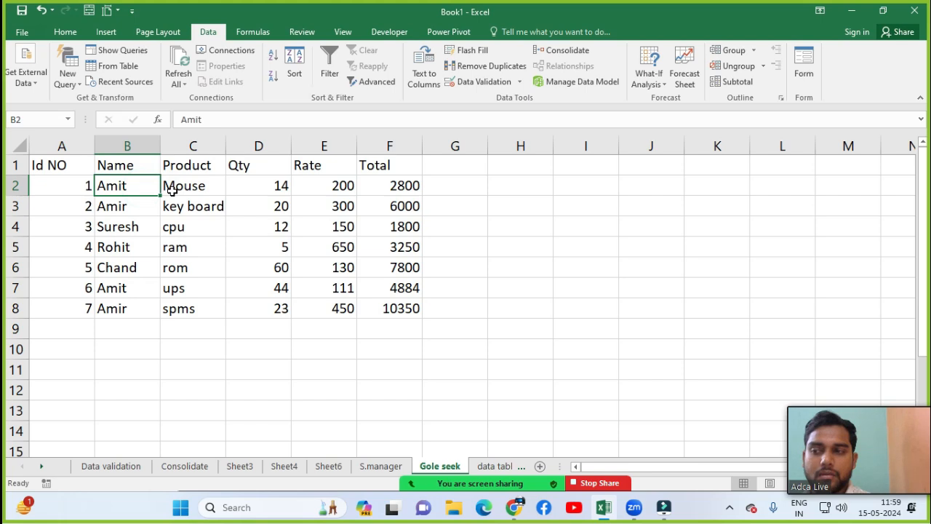
click(172, 190)
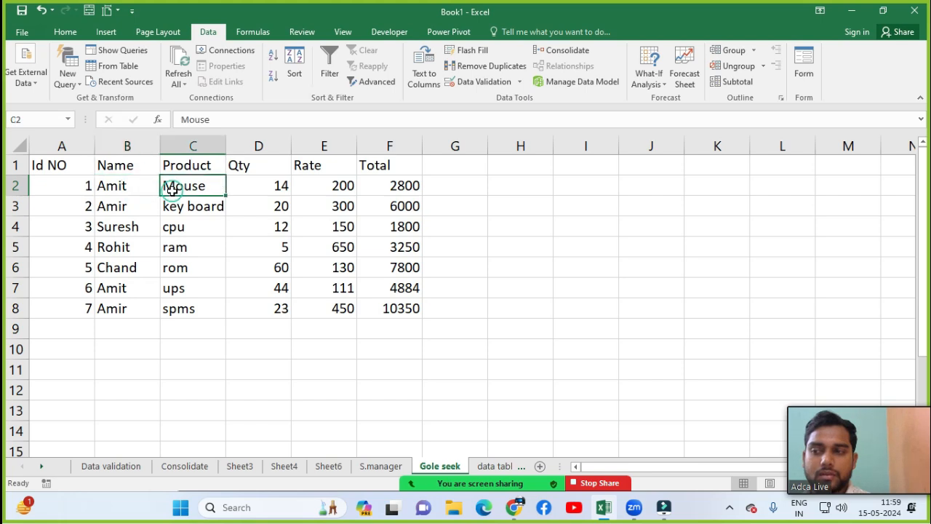
click(256, 191)
click(329, 190)
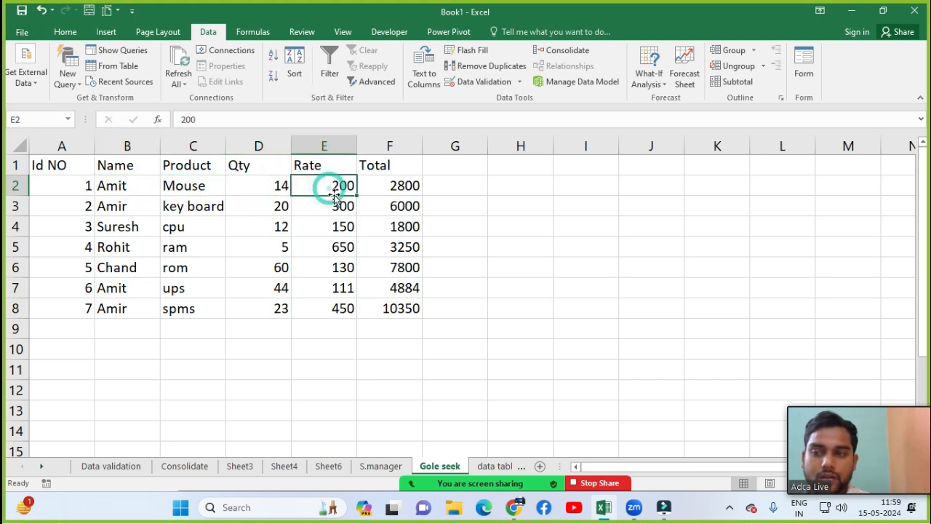
click(404, 190)
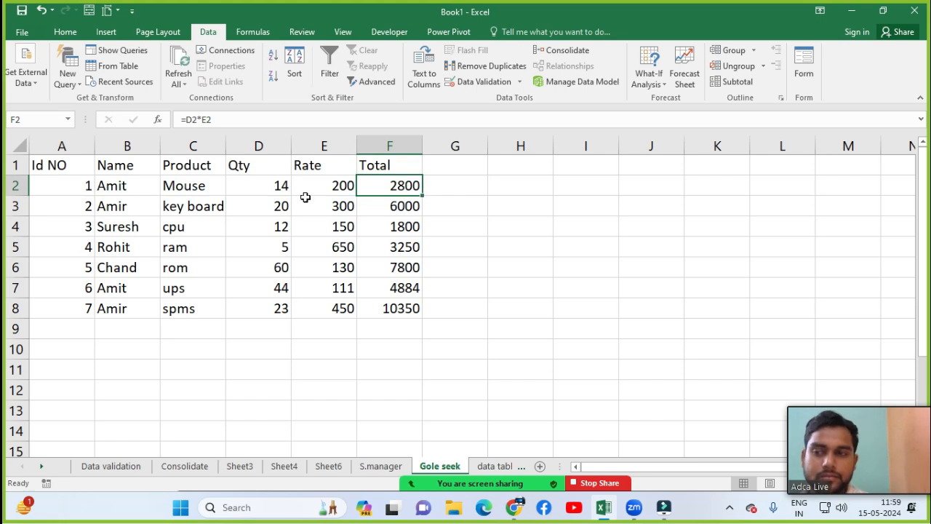
click(252, 186)
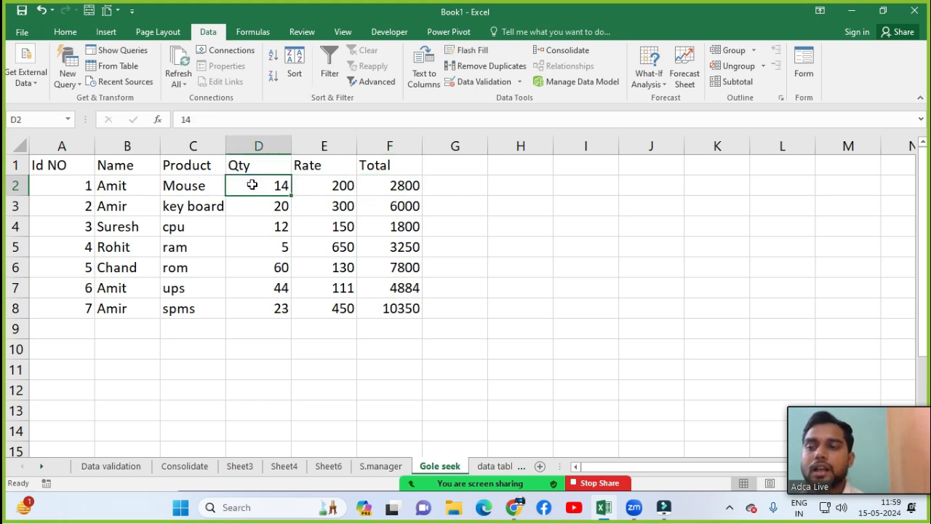
Step: Change the Mouse quantity in D2 to 26, then 30, so its total reads 6000
text(26)
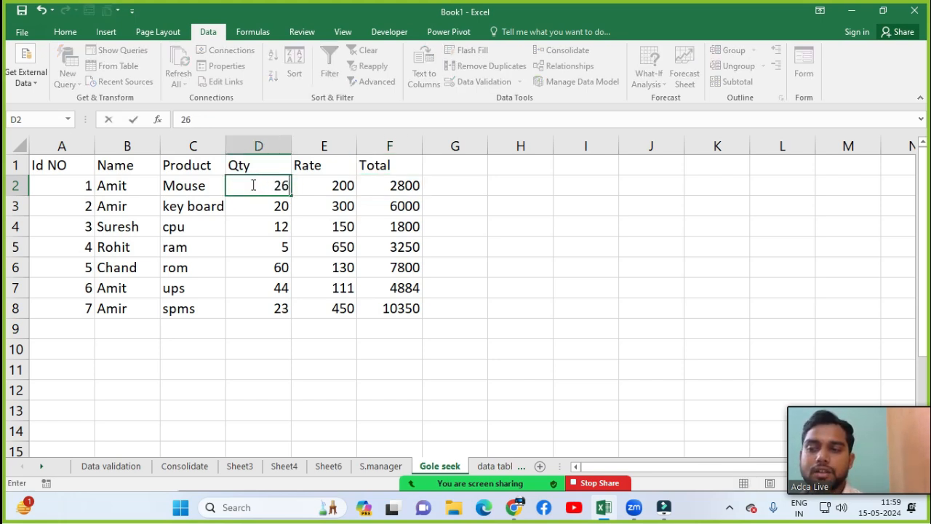
key(Return)
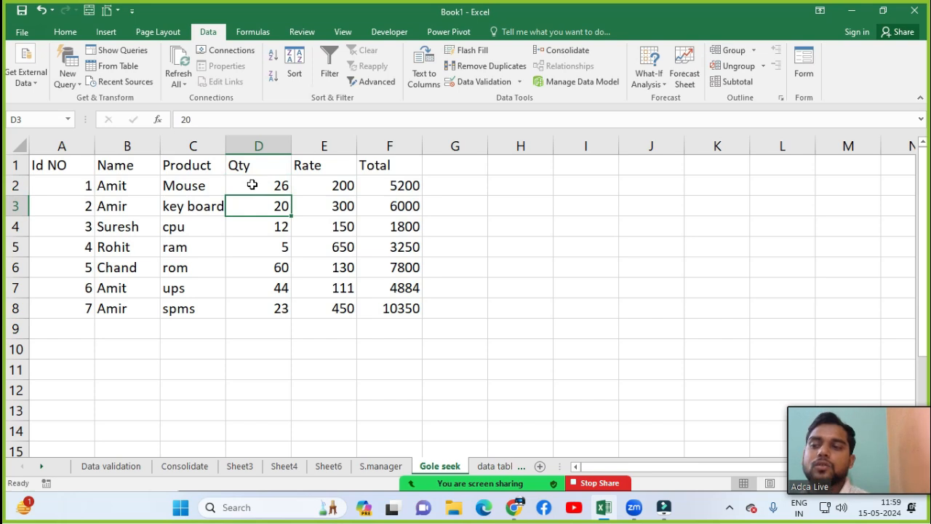
click(252, 185)
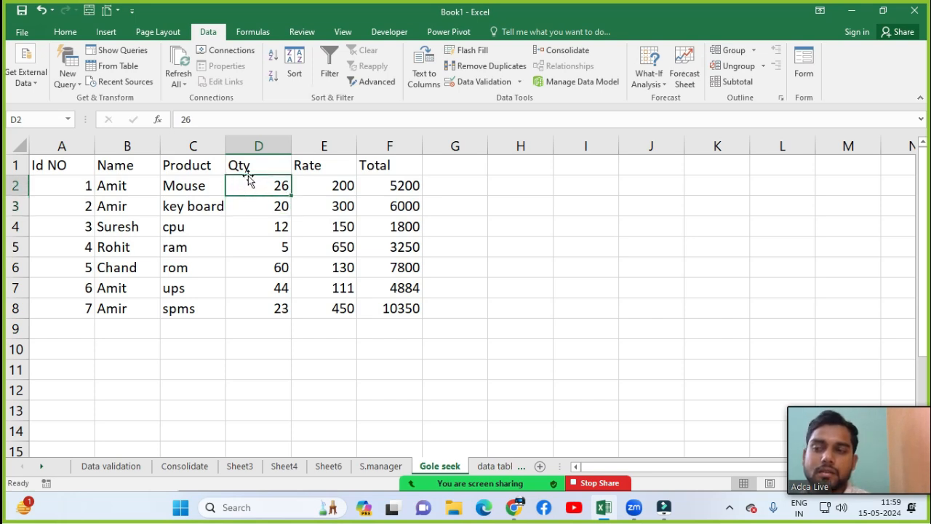
click(389, 187)
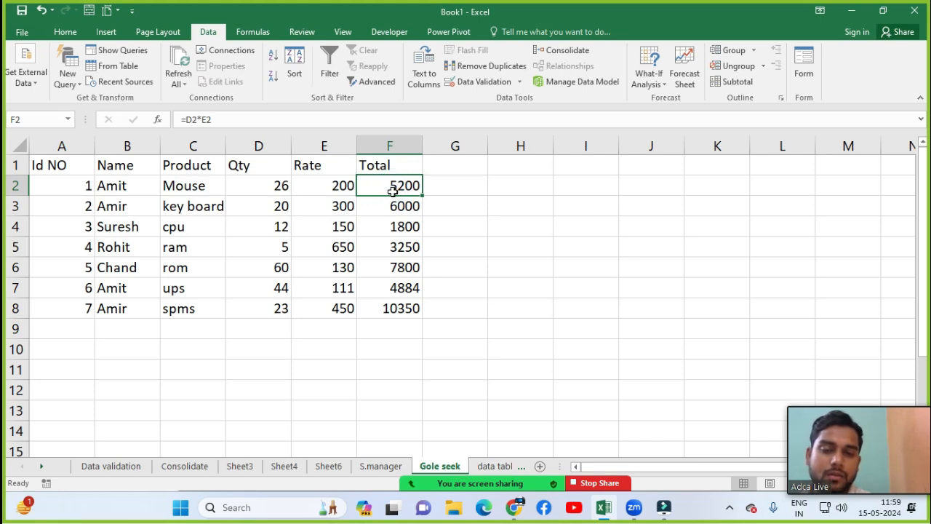
click(282, 187)
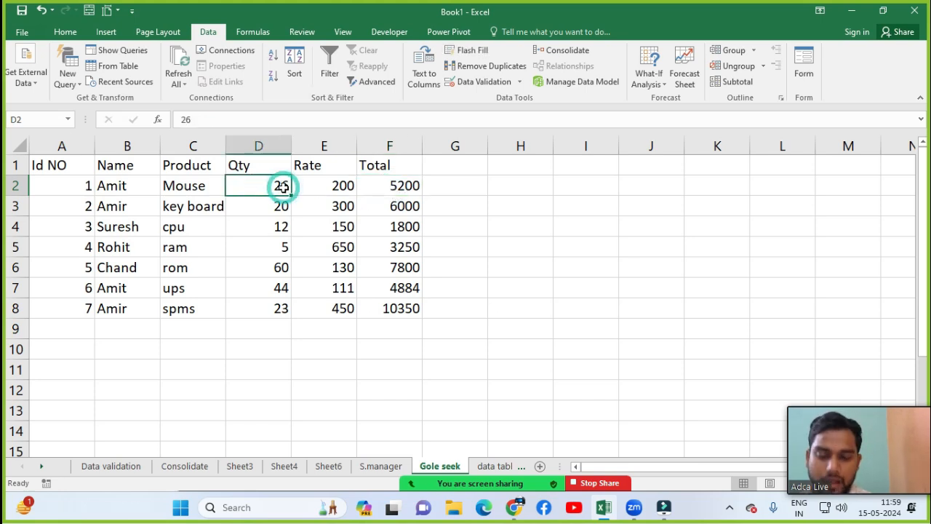
text(30)
key(Return)
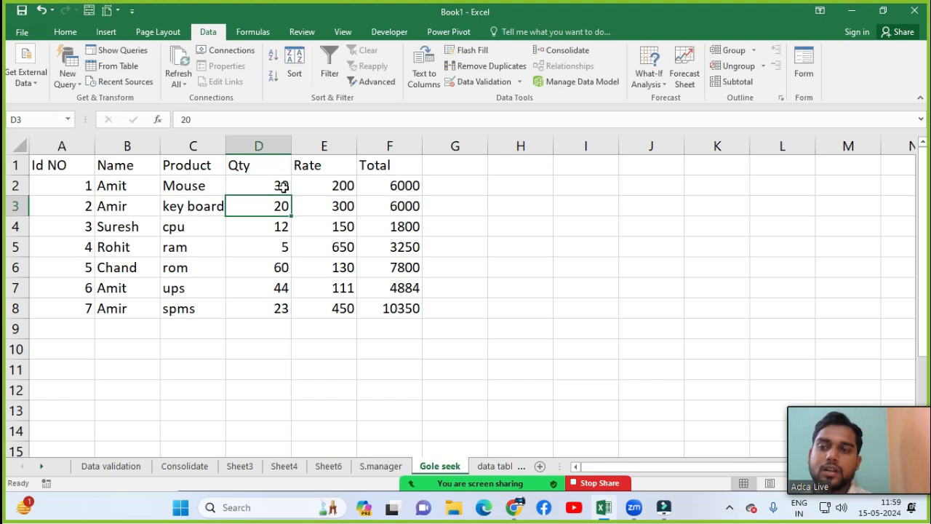
click(379, 187)
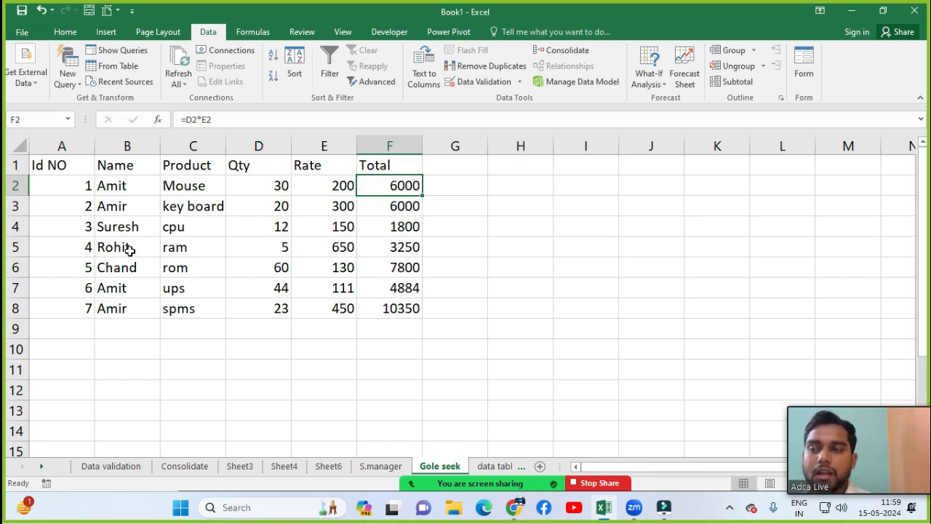
Step: Change the ram quantity in D5 to 15, then 20, so its total reads 13000
click(260, 250)
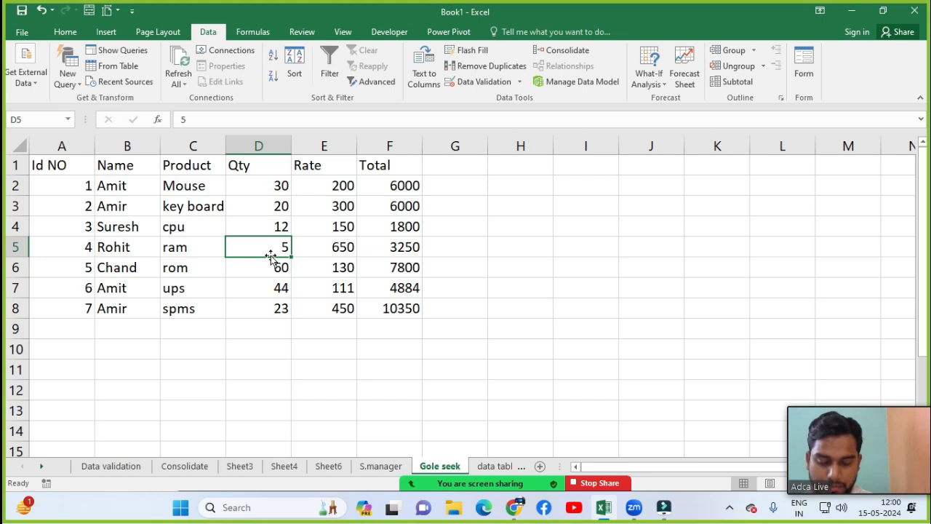
text(1)
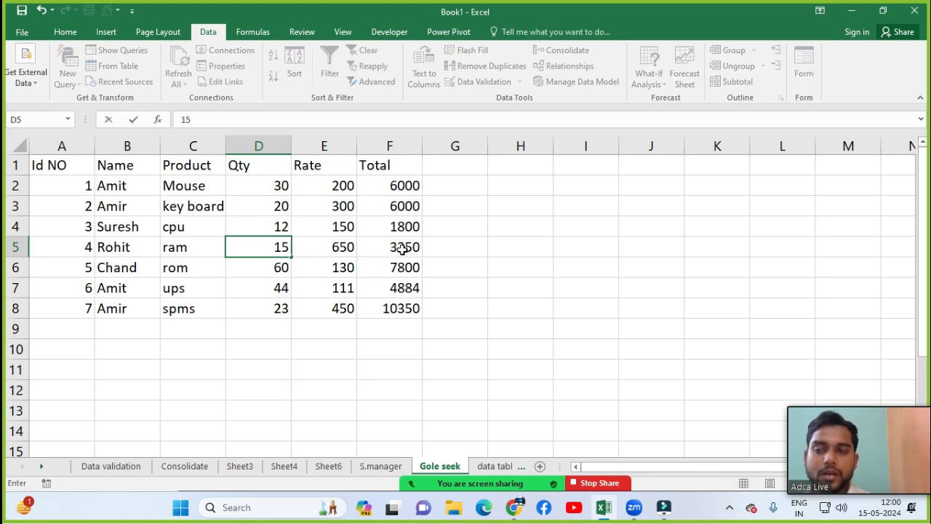
key(Return)
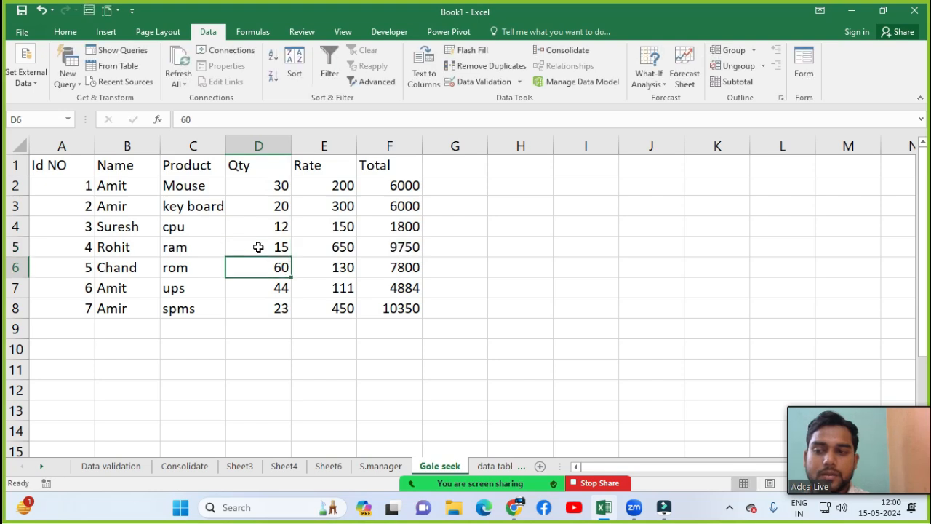
click(413, 249)
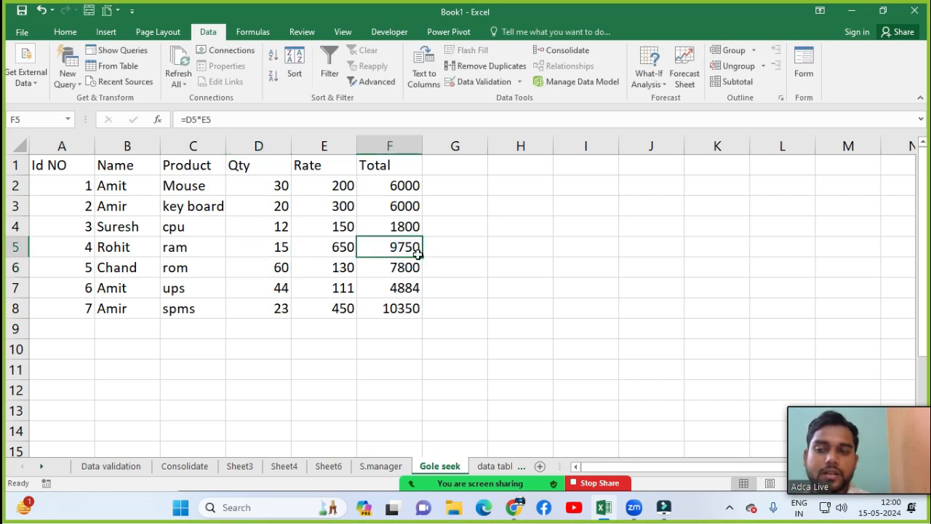
click(284, 247)
text(20)
key(Return)
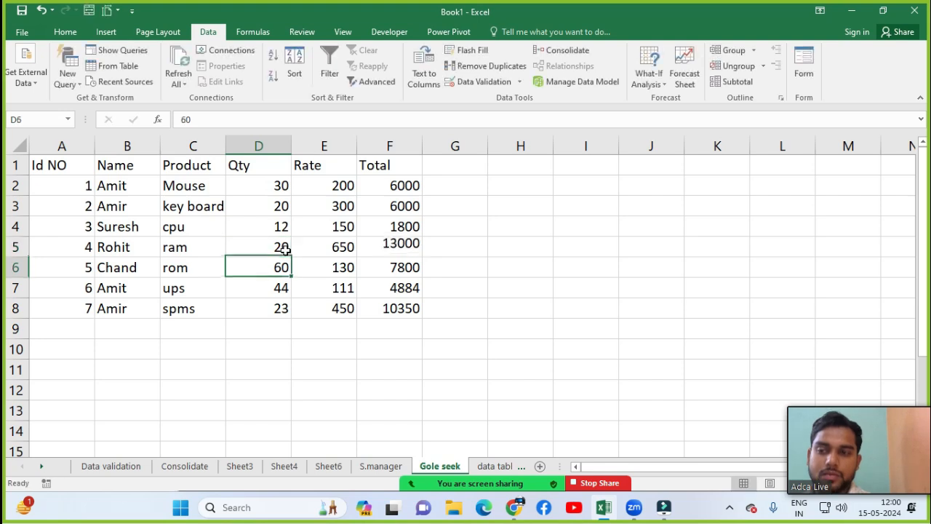
click(275, 246)
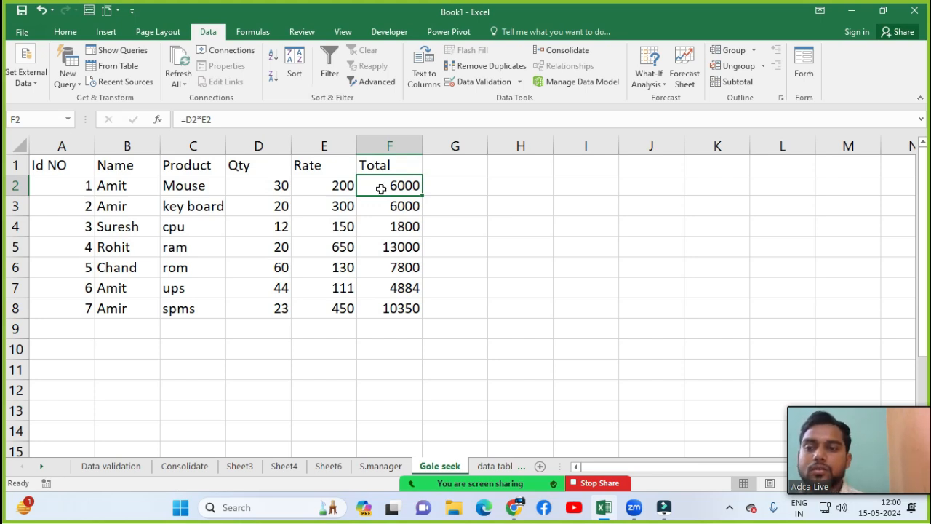
Step: Try typing 12750 over the Total in F2, then undo to restore its formula
text(12750)
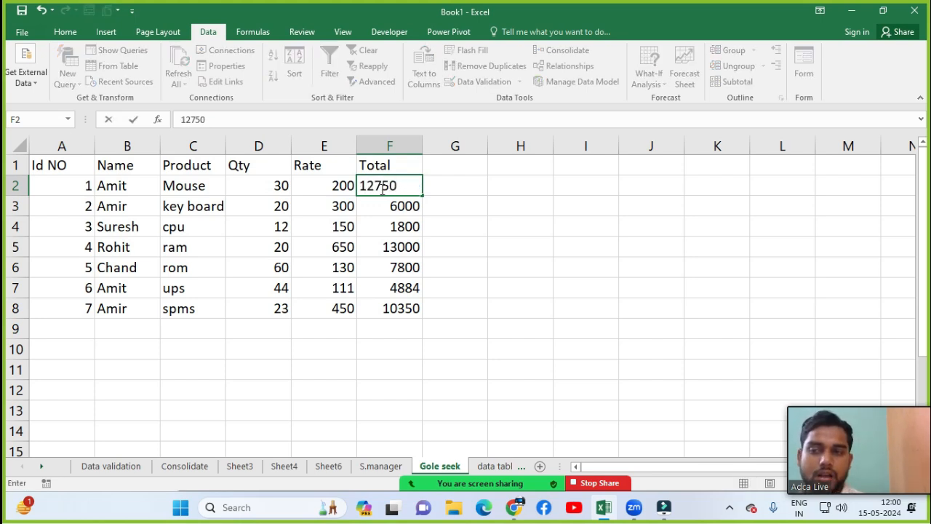
key(Return)
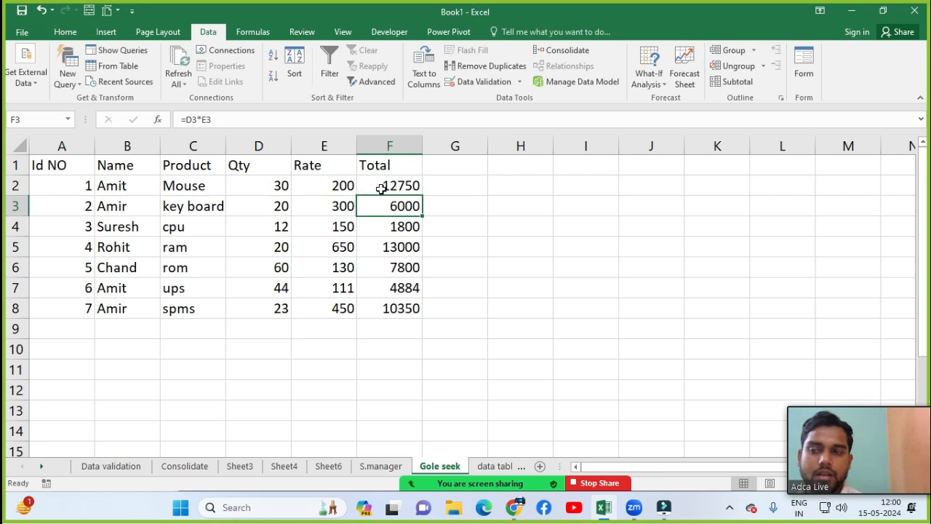
click(381, 188)
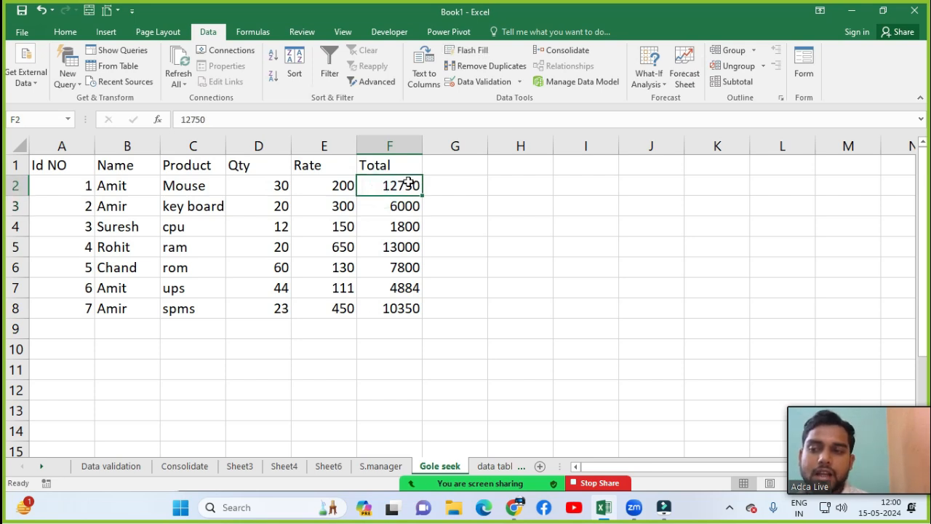
click(258, 186)
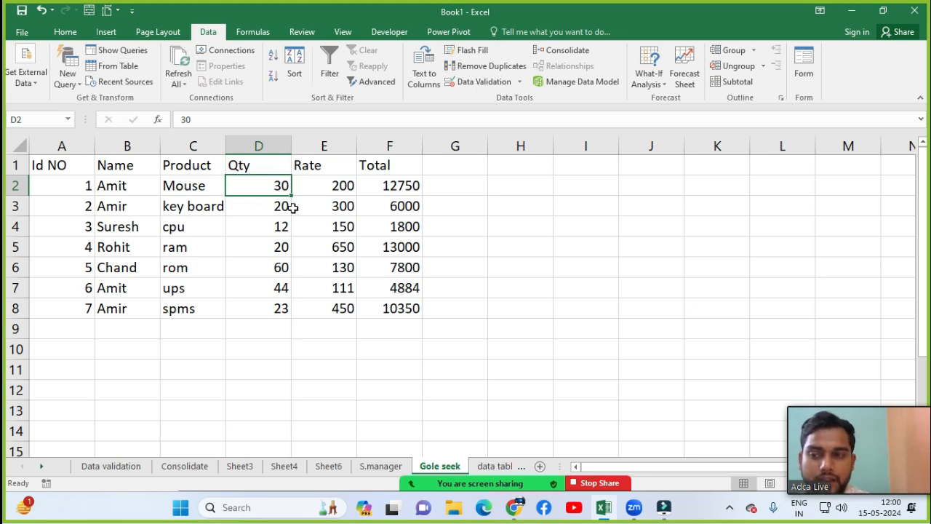
key(ctrl+z)
Step: Enter the target value 12750 in H2
click(492, 190)
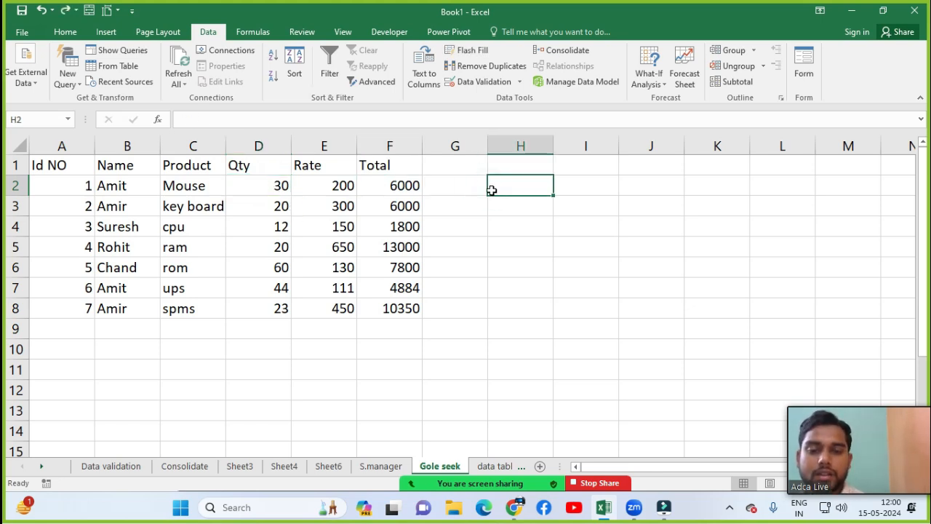
text(12750)
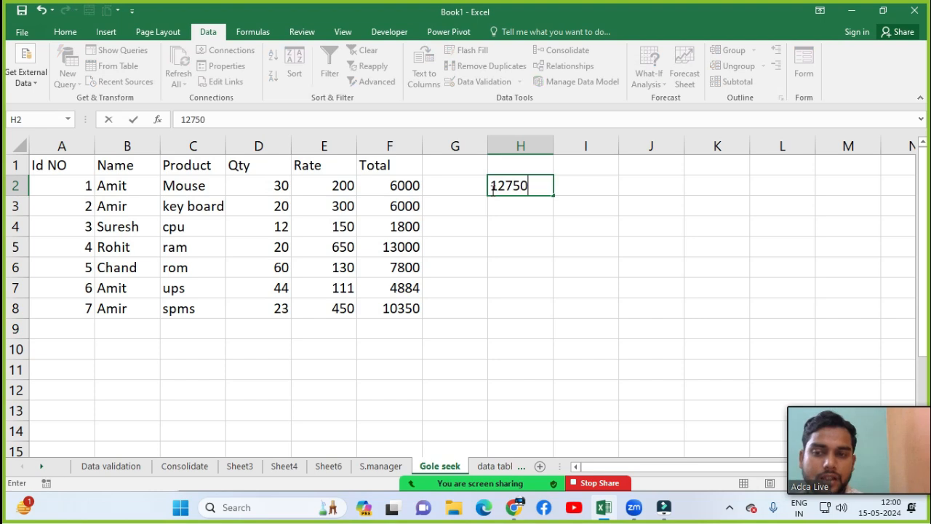
key(Return)
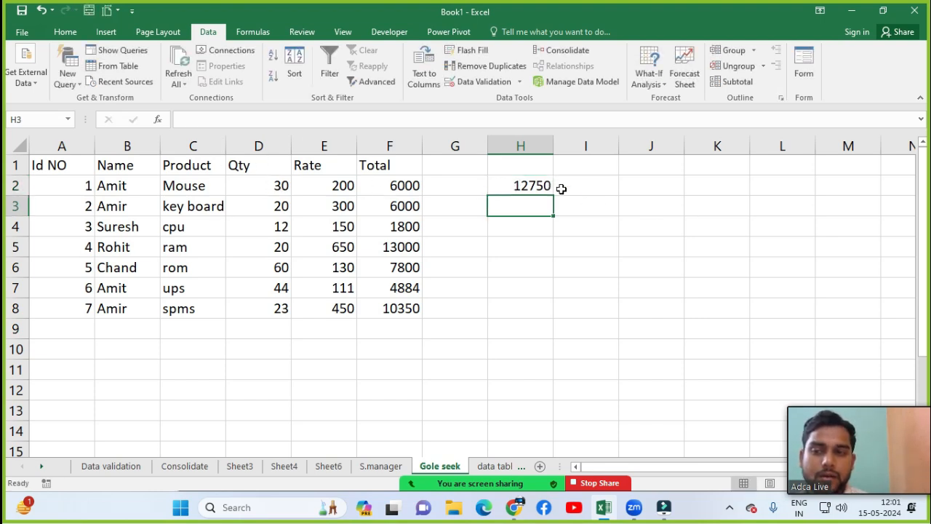
click(539, 187)
Step: Start Goal Seek with the Total formula in F2 selected
click(393, 187)
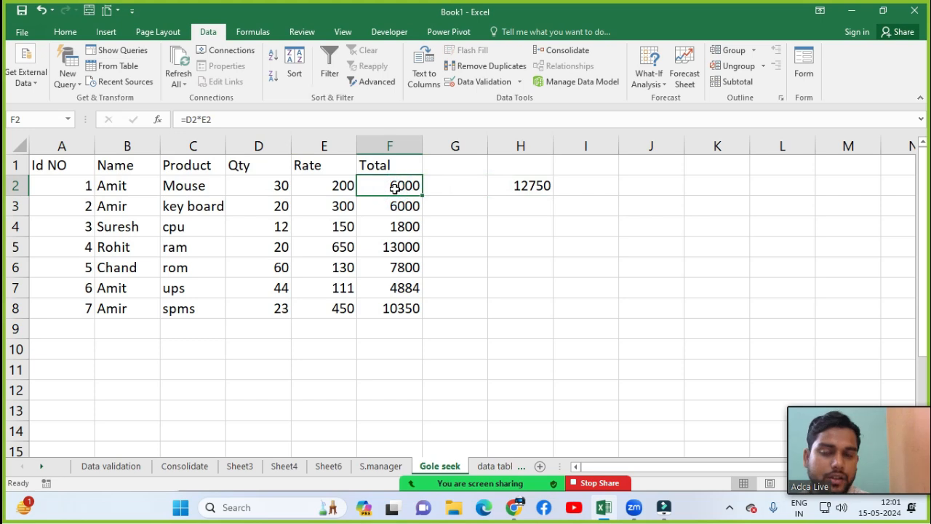
click(648, 69)
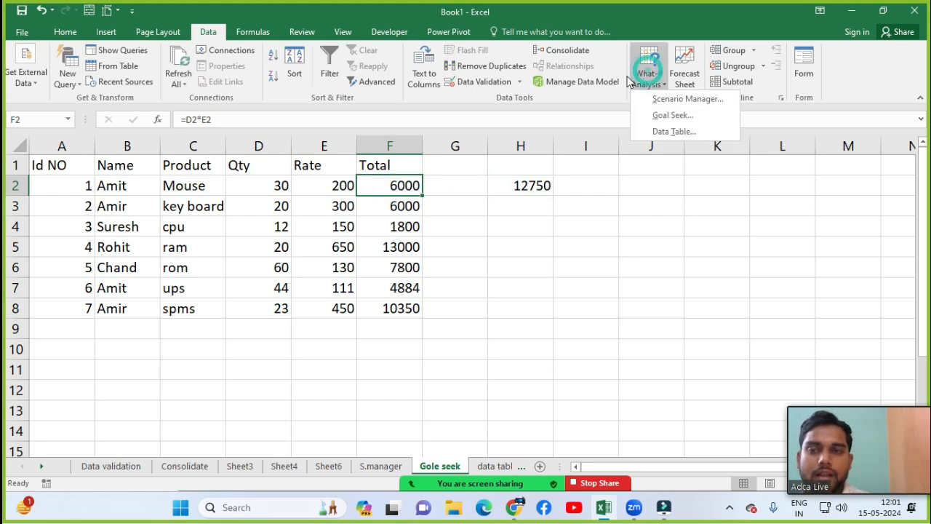
click(669, 116)
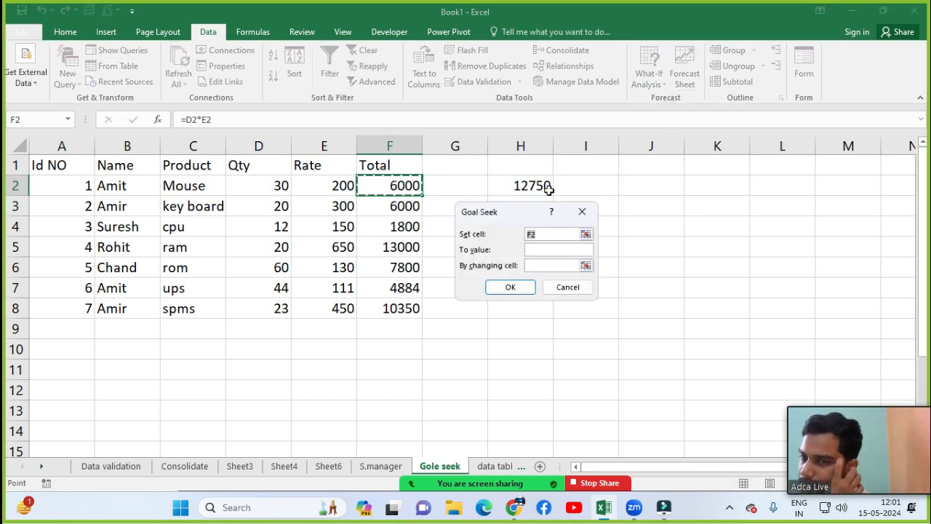
Step: Run Goal Seek to set F2 to 12750 by changing the Mouse Qty in D2
drag(524, 211, 637, 203)
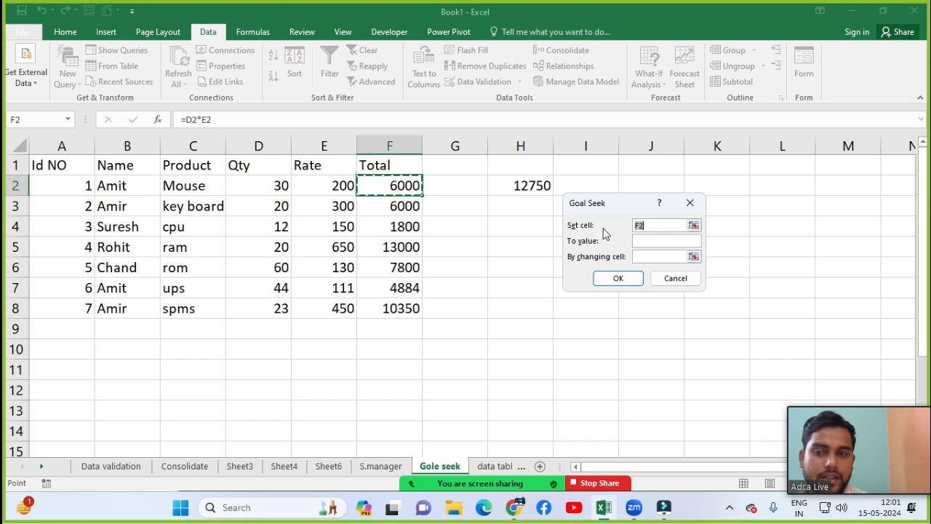
click(645, 225)
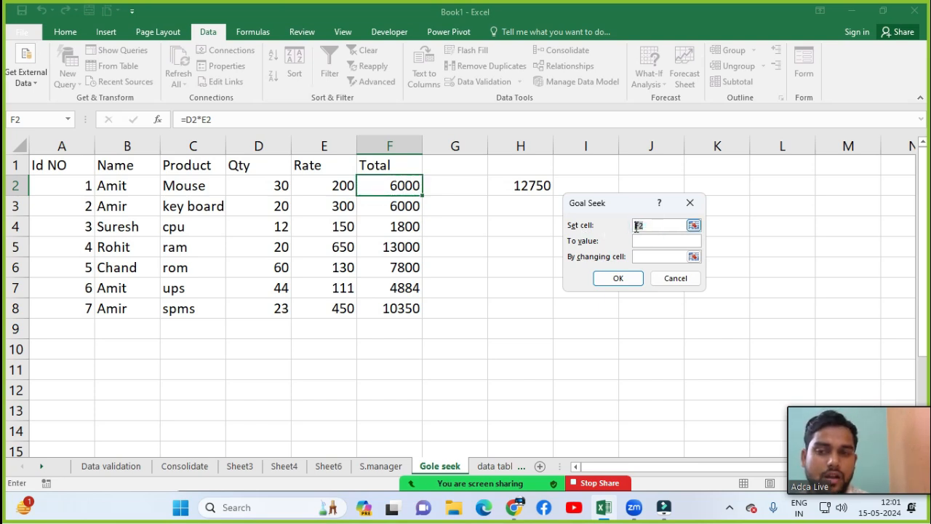
click(410, 187)
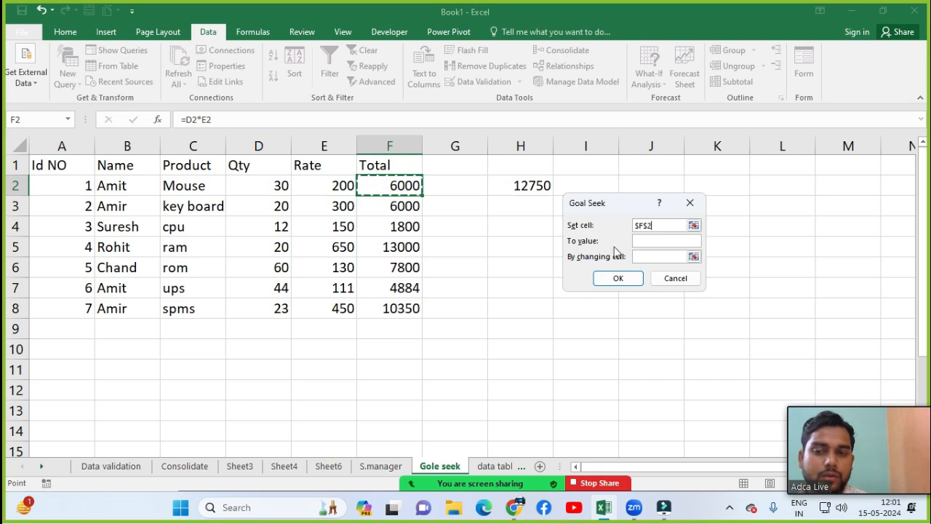
click(638, 243)
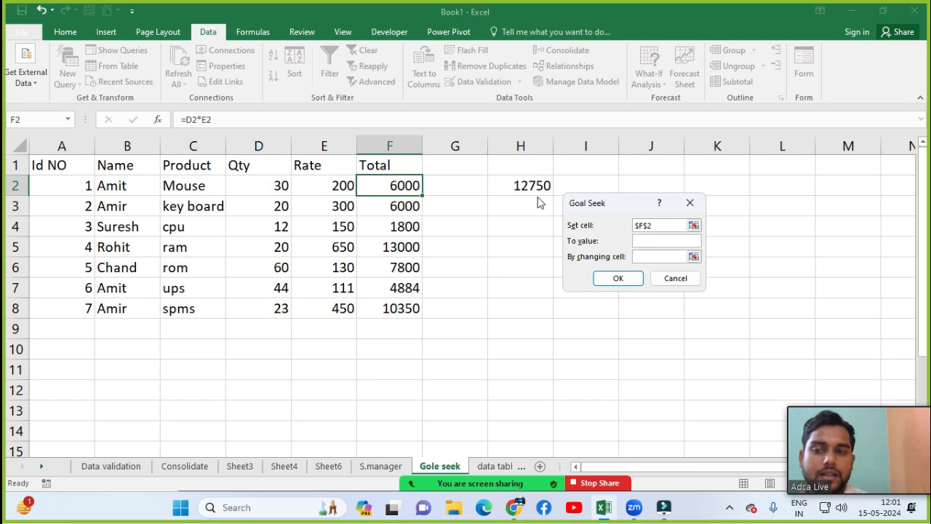
click(656, 239)
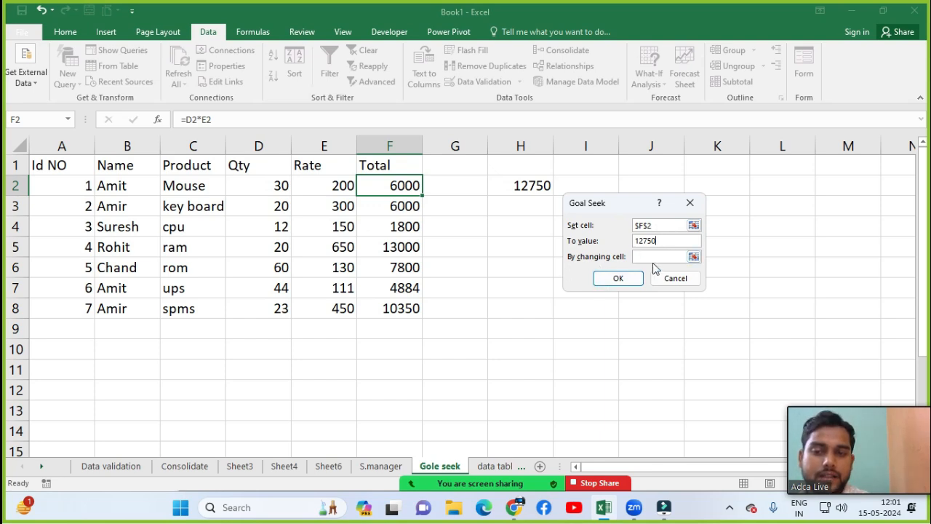
click(655, 256)
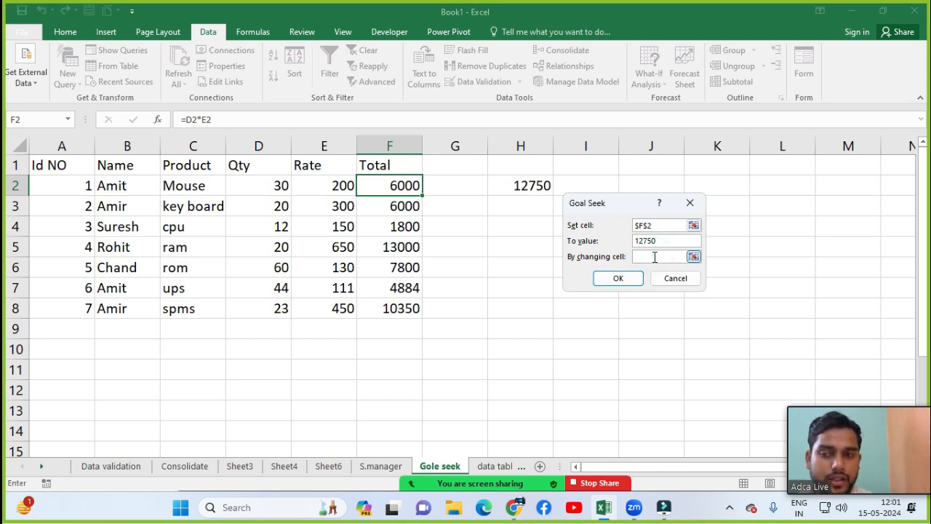
click(252, 189)
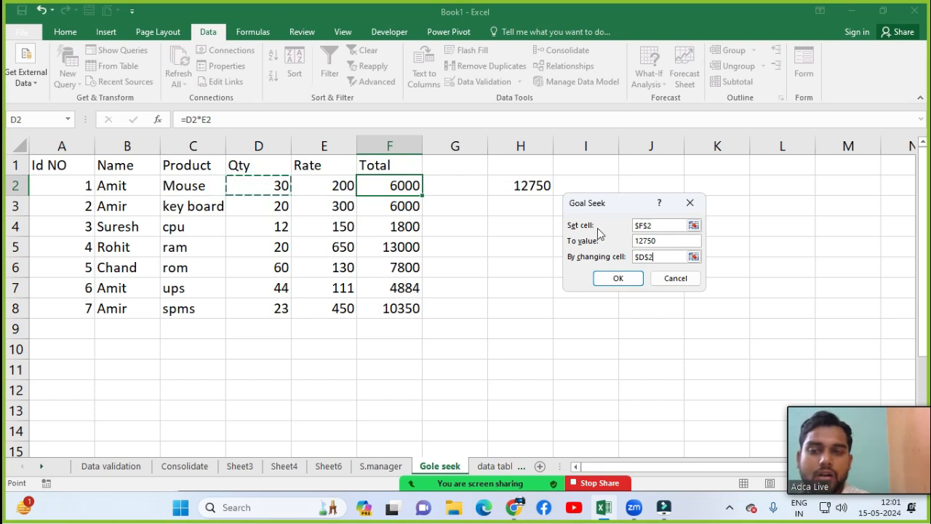
click(608, 275)
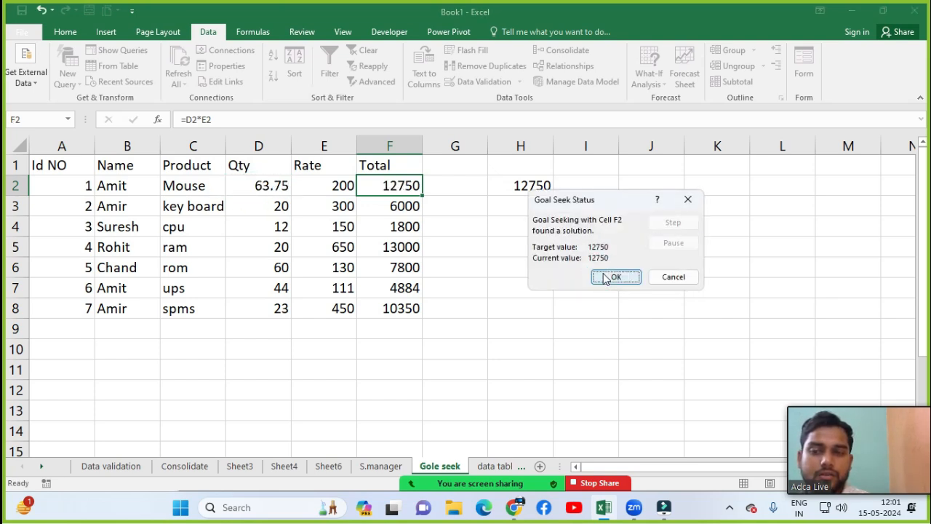
Step: Accept the Goal Seek result and confirm D2 reads 63.75 and F2 reads 12750
click(616, 278)
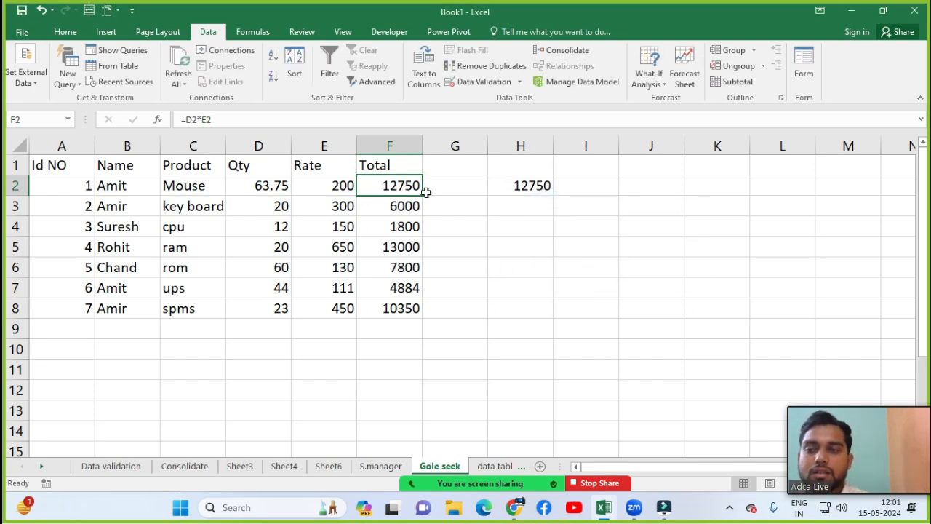
click(269, 186)
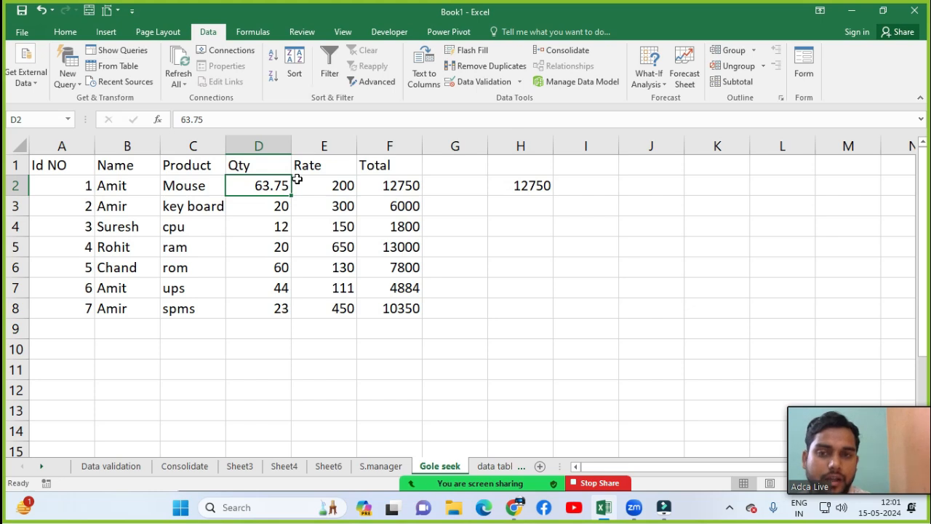
click(391, 187)
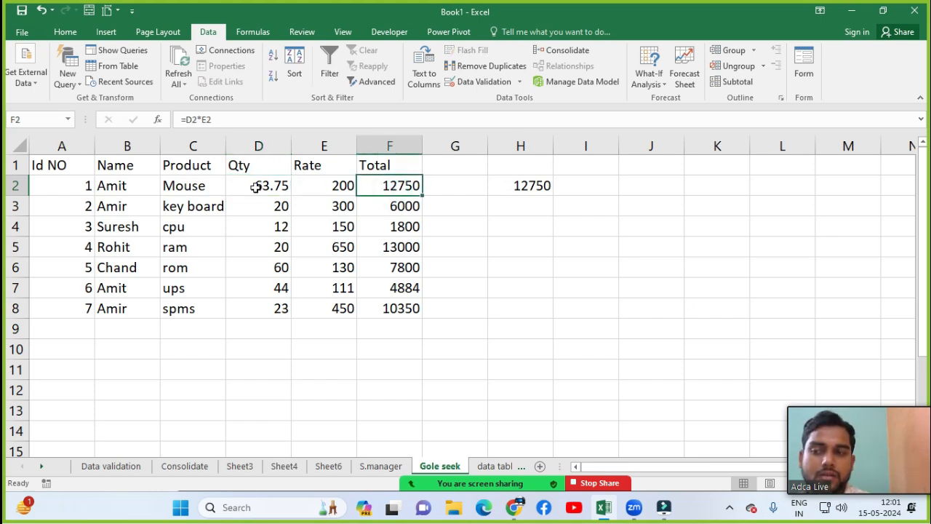
click(642, 88)
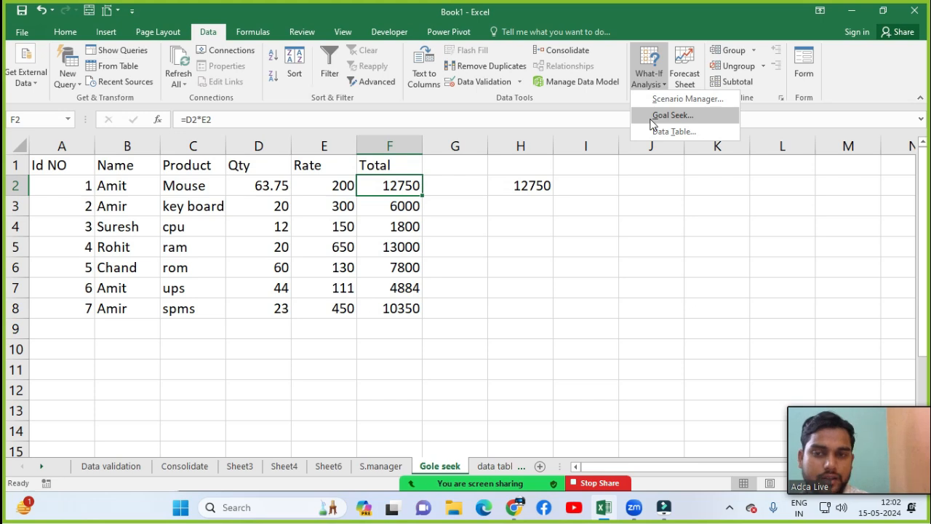
Step: Switch to the 'data table' sheet and zoom it to 150%
click(497, 463)
click(496, 464)
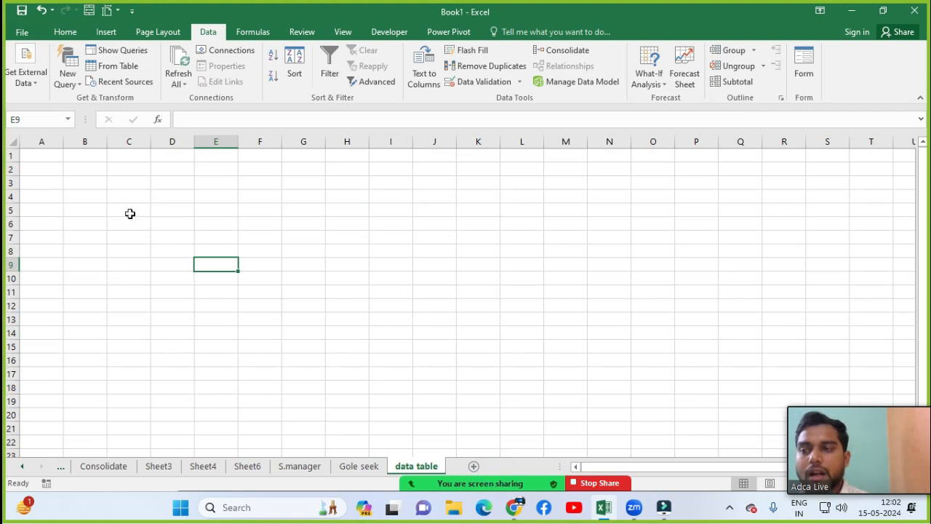
click(140, 238)
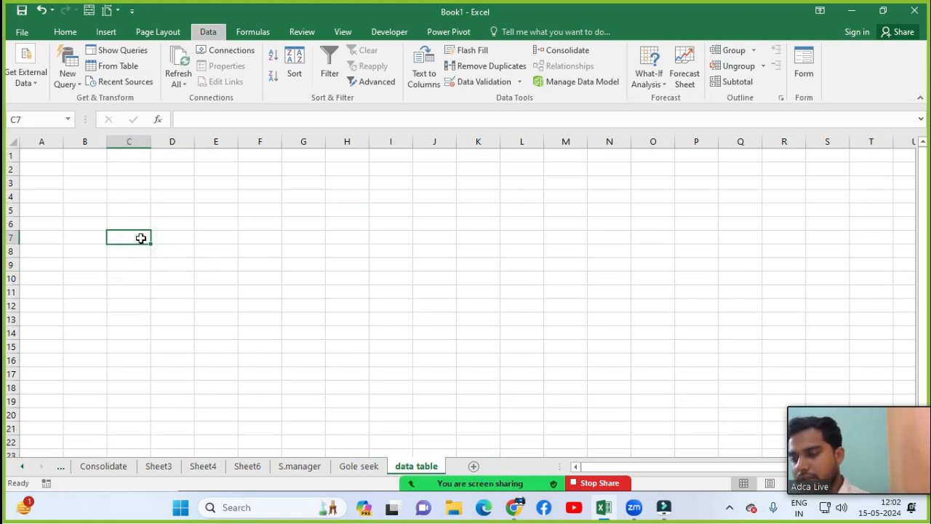
key(alt+w)
text(q15)
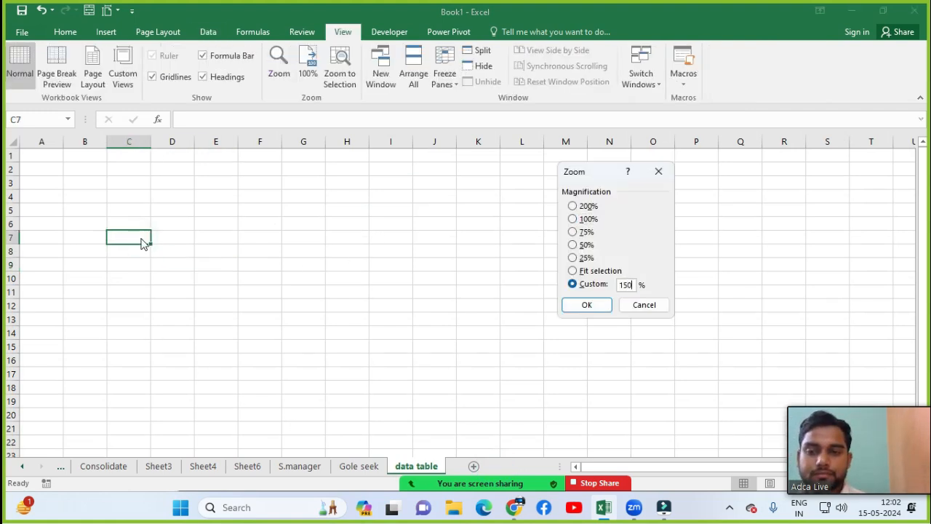
key(Return)
key(Up)
key(Up)
key(Up)
key(Up)
key(Up)
key(Up)
key(Left)
key(Left)
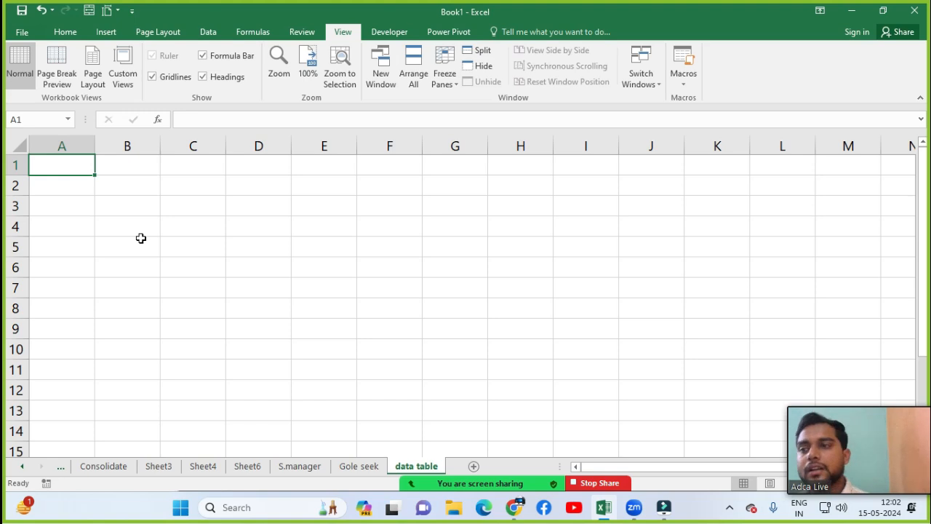
Step: Return to the Data tab and select cell B2 on the blank sheet
click(208, 31)
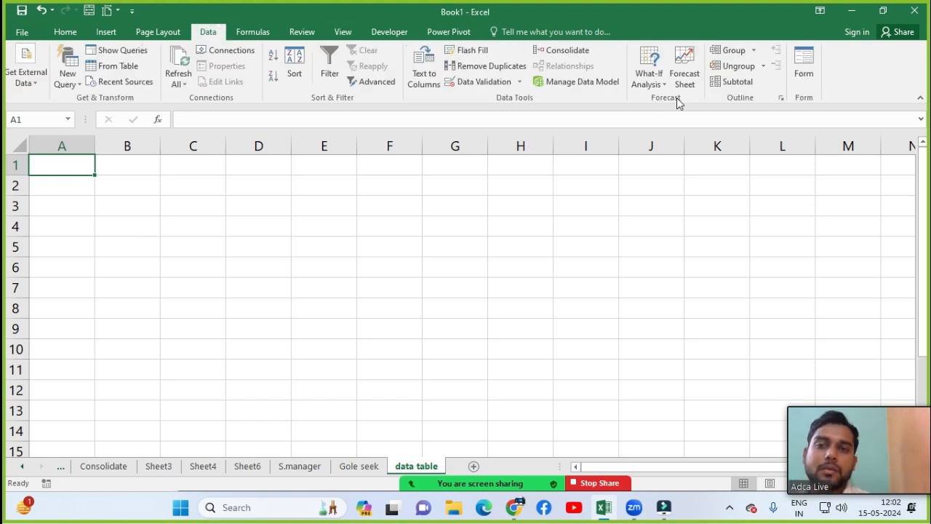
click(661, 78)
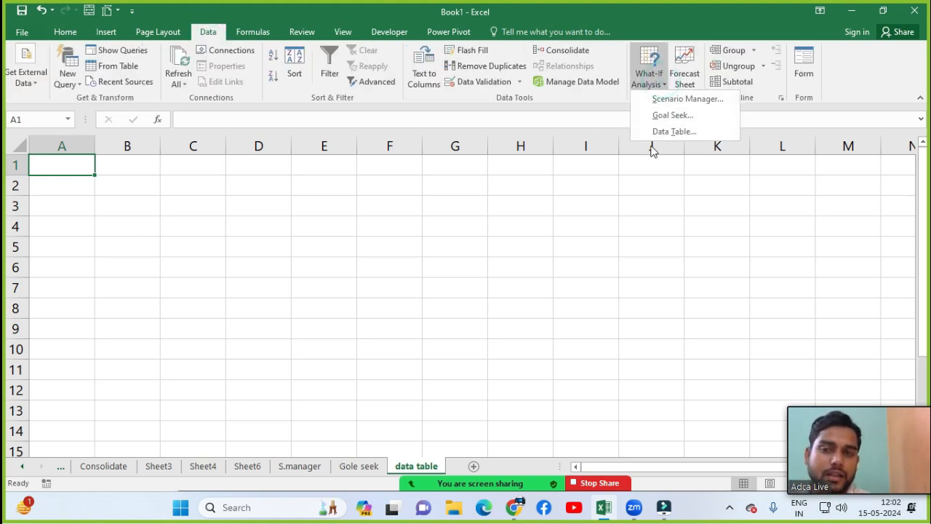
click(183, 203)
click(176, 184)
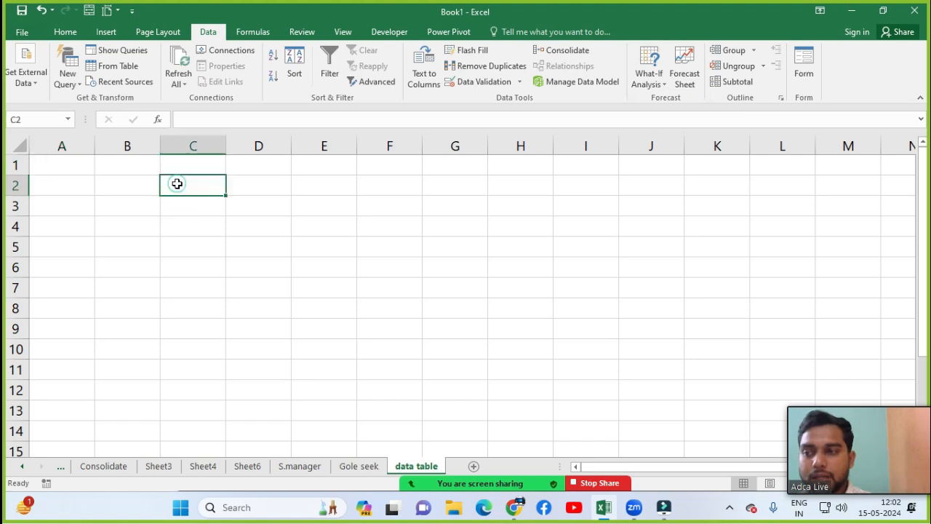
click(658, 77)
click(152, 205)
click(133, 185)
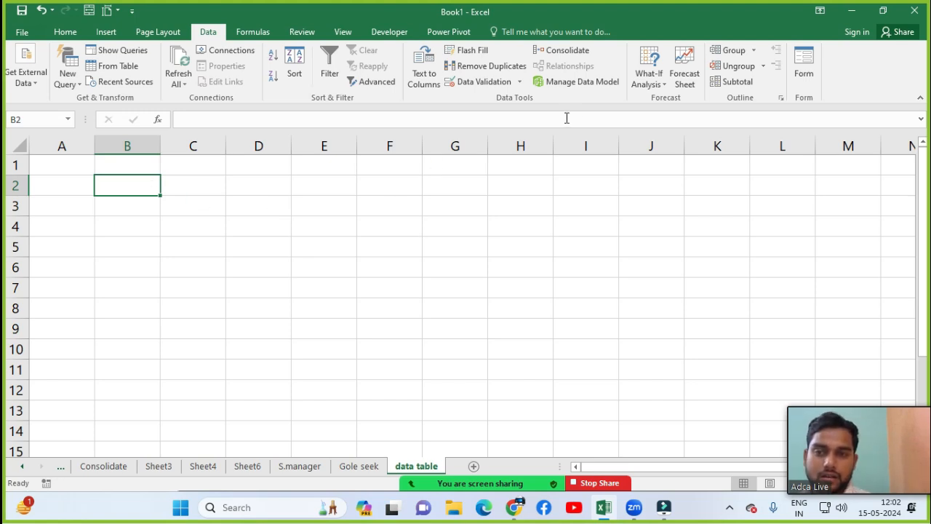
click(655, 82)
click(139, 235)
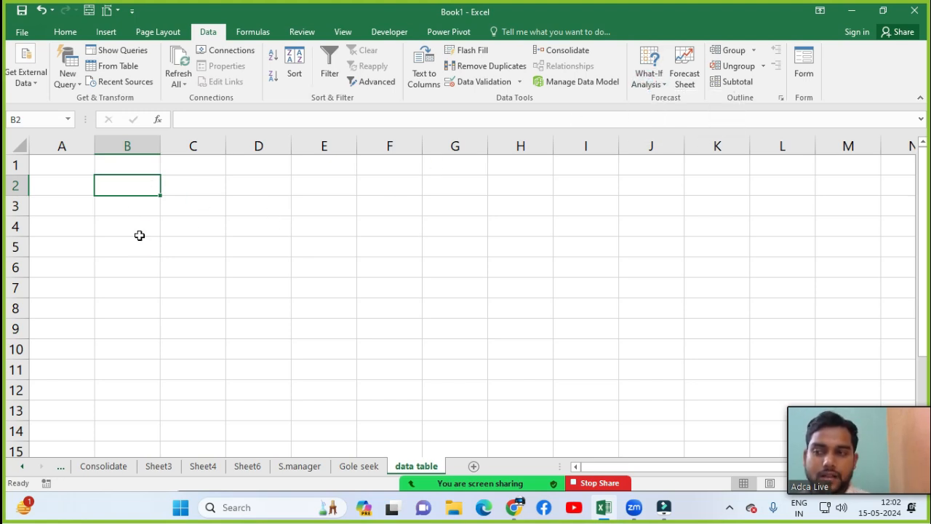
click(138, 200)
click(137, 190)
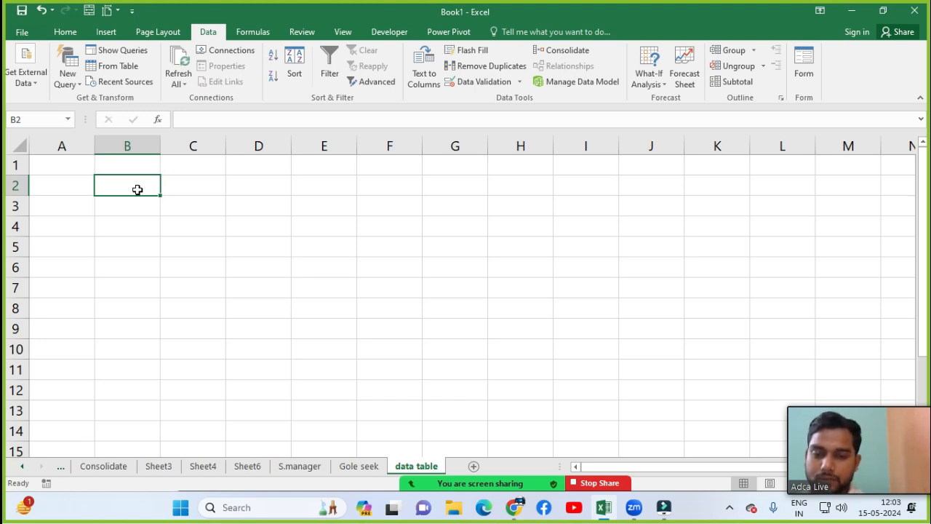
Step: Enter 1 in B2 and 2 in B3, then change B2 to 2
text(1)
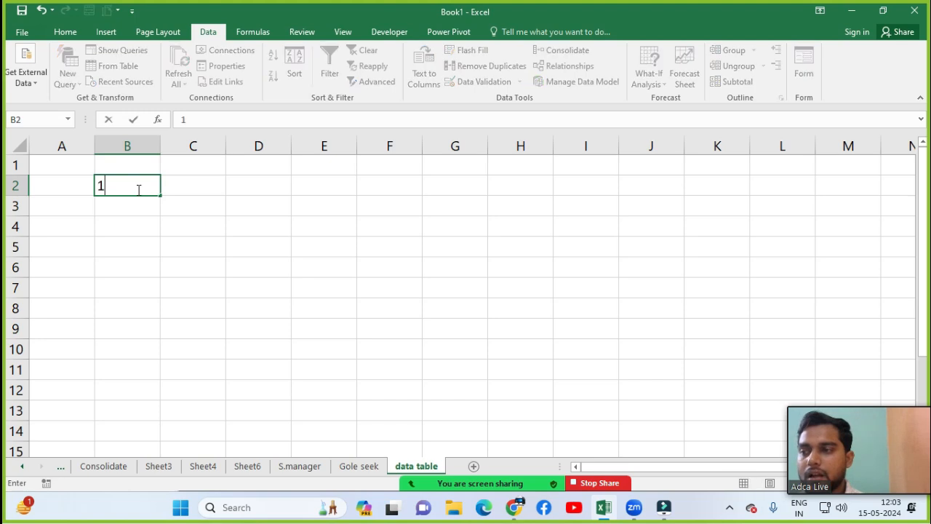
key(Return)
text(2)
key(Return)
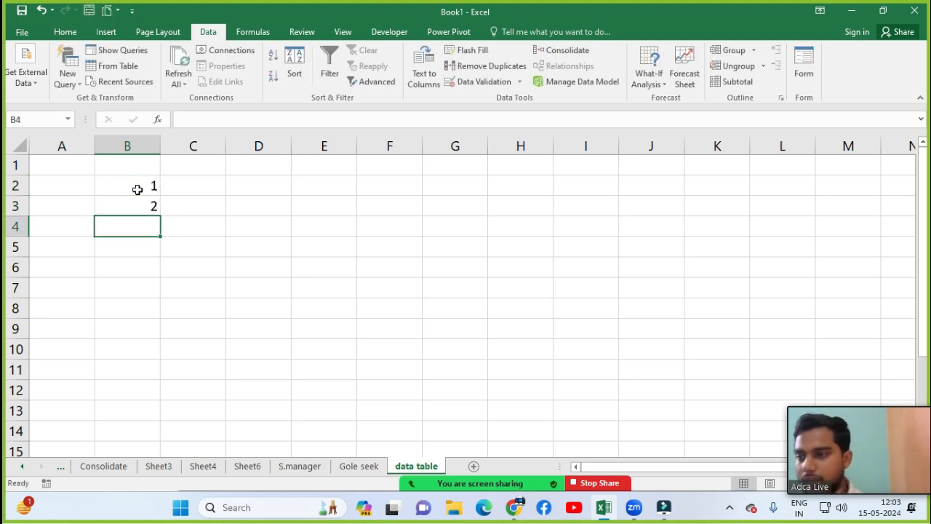
click(137, 189)
text(2)
key(Return)
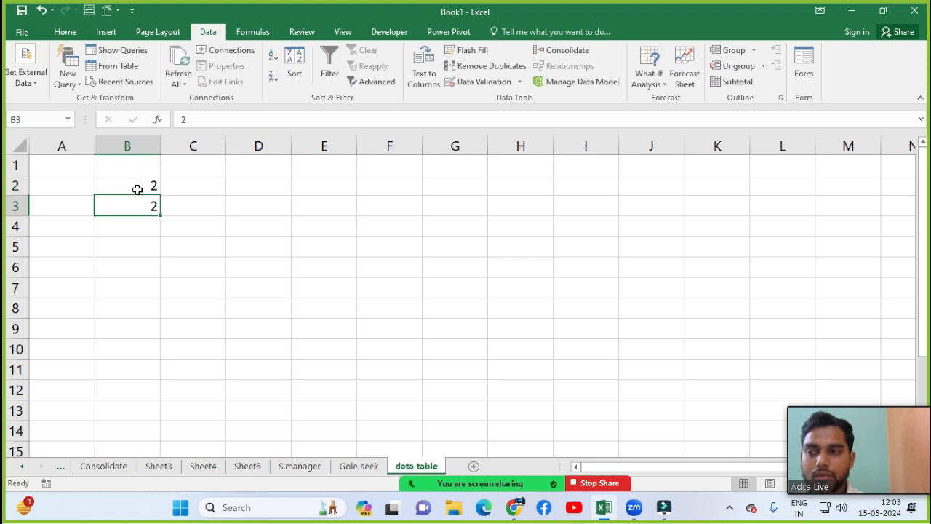
Step: Enter the formula =B2*B3 in B4, which returns 4
key(Return)
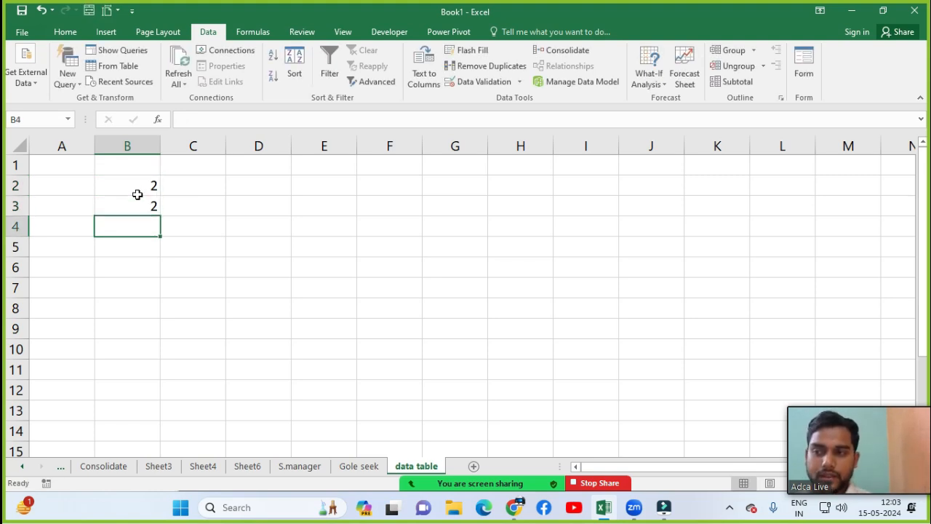
text(=)
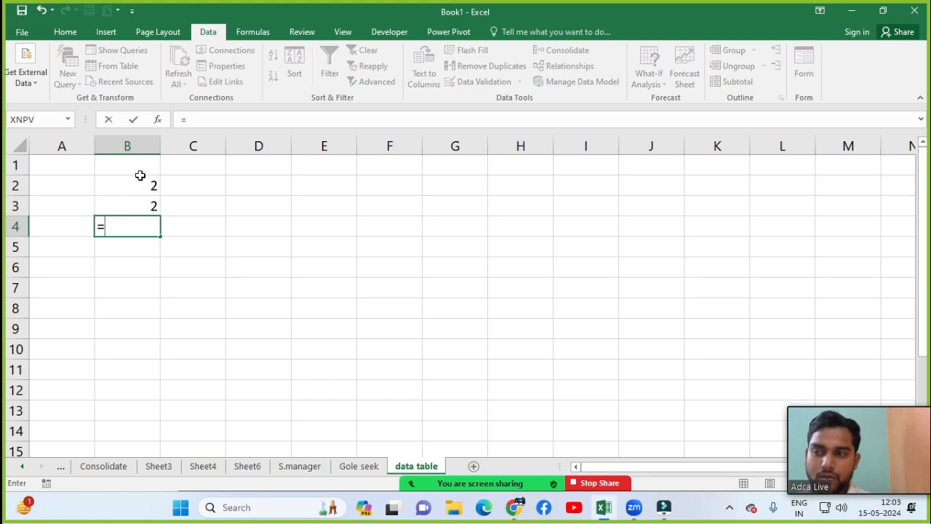
key(Up)
key(Up)
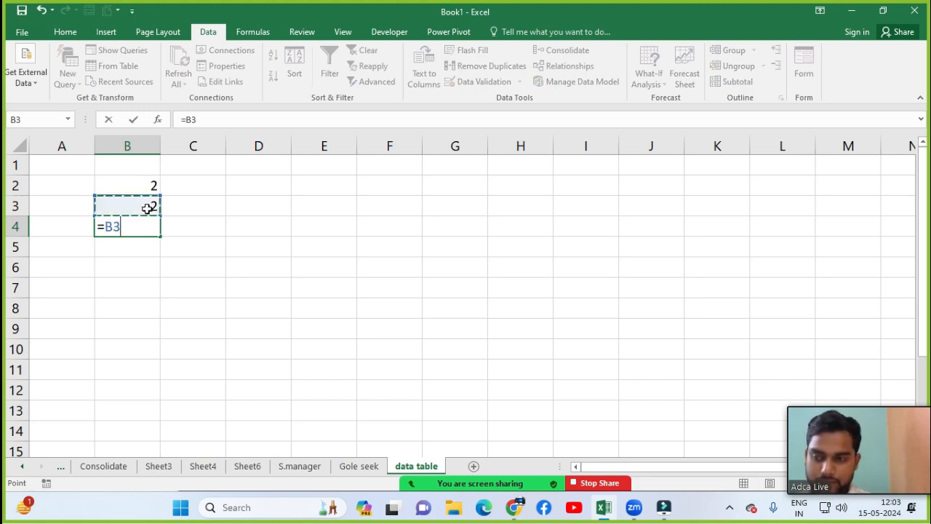
text(*)
key(Up)
key(Return)
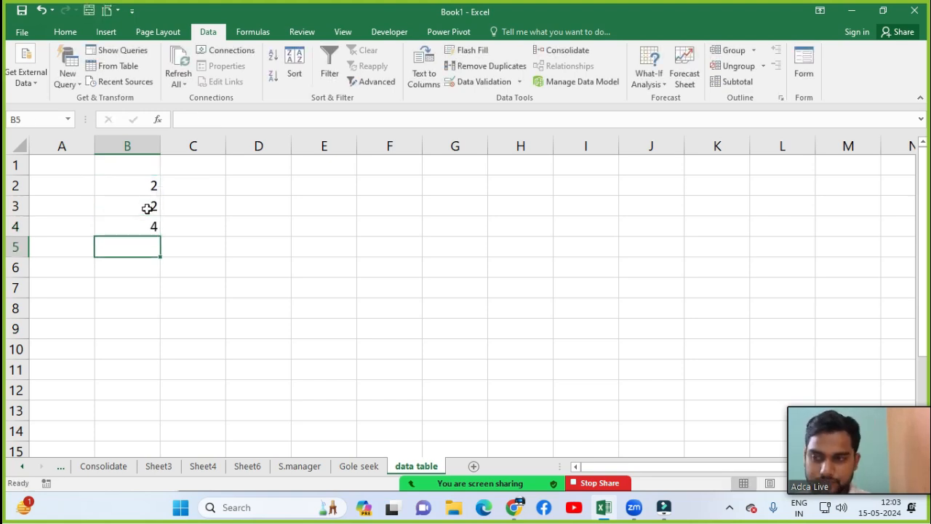
click(118, 234)
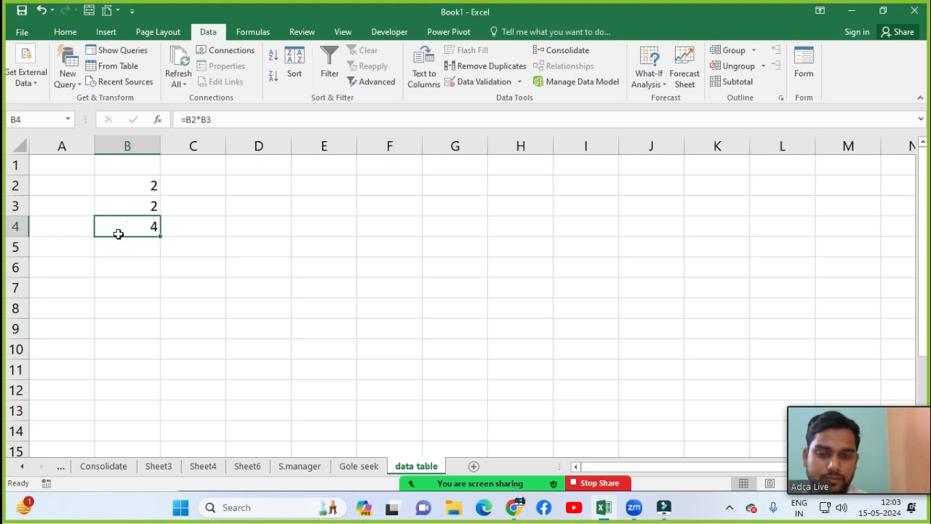
click(123, 254)
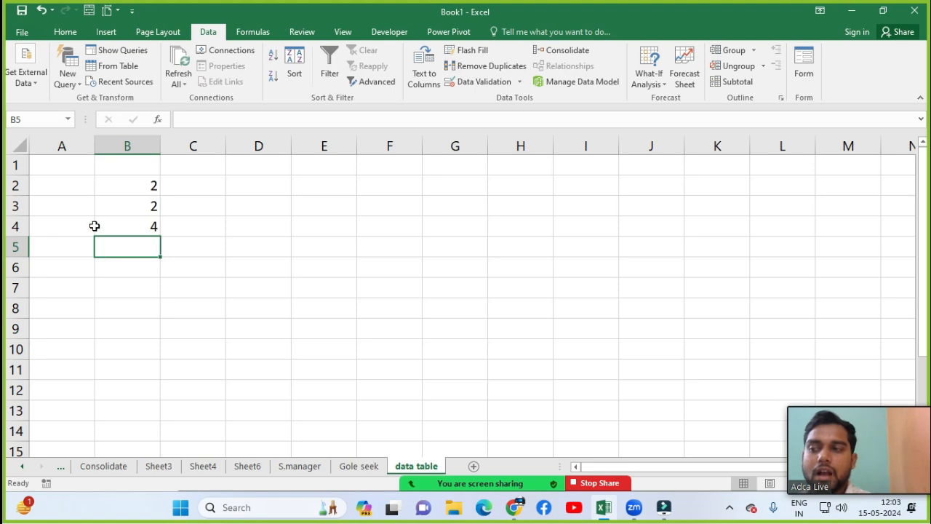
Step: Fill B5:B13 with the values 2, 3, 4 through 10 below the formula
click(100, 224)
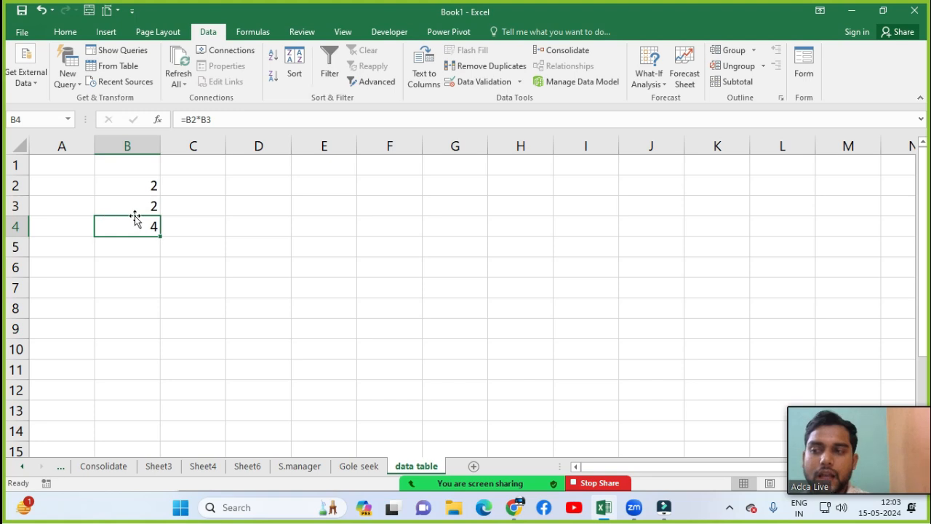
click(134, 255)
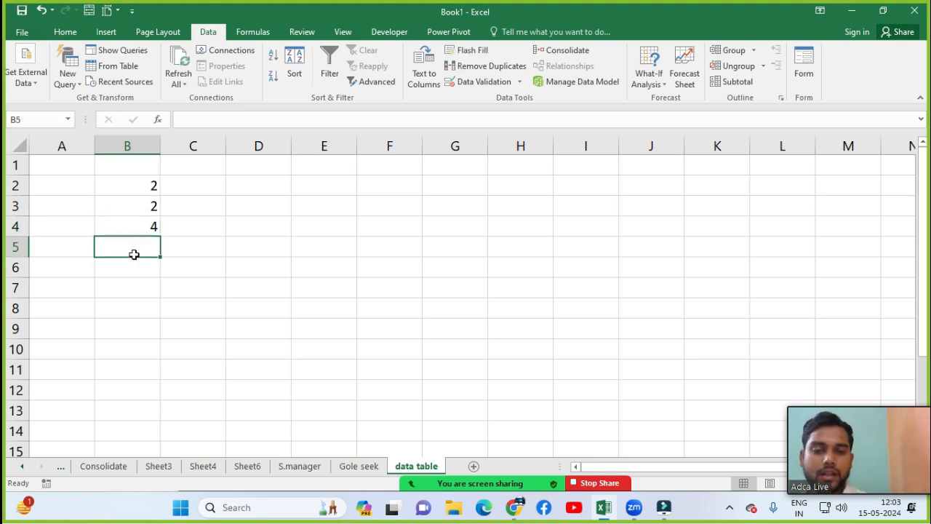
text(2)
key(Return)
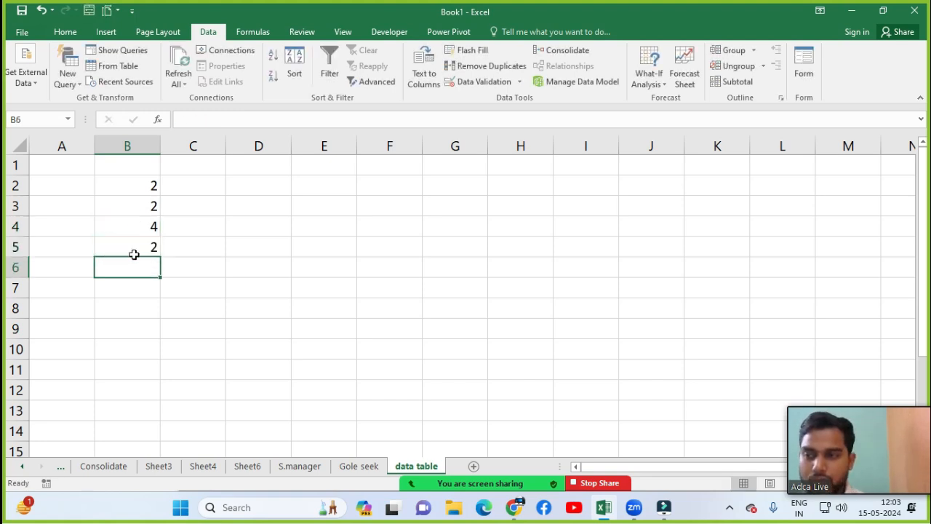
text(3)
key(Return)
text(4)
key(Return)
text(5)
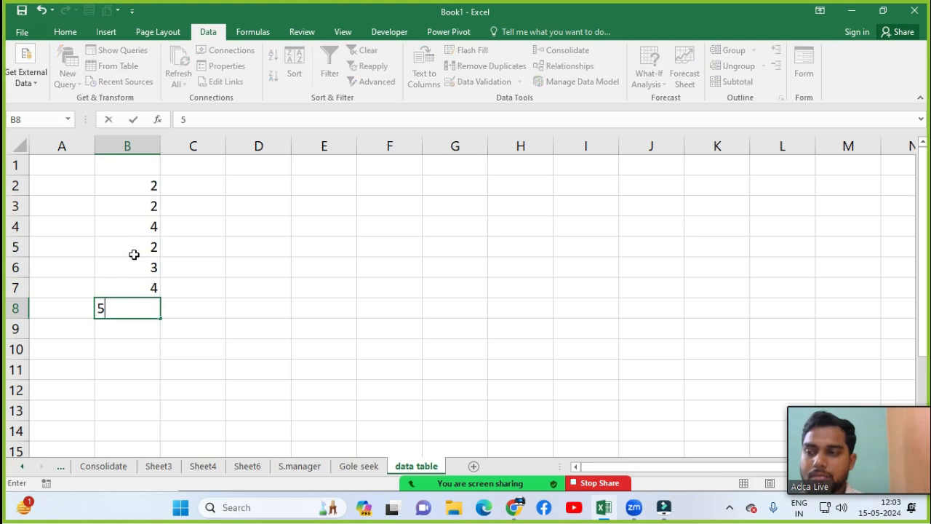
key(Return)
text(6)
key(Return)
text(7)
key(Return)
text(8)
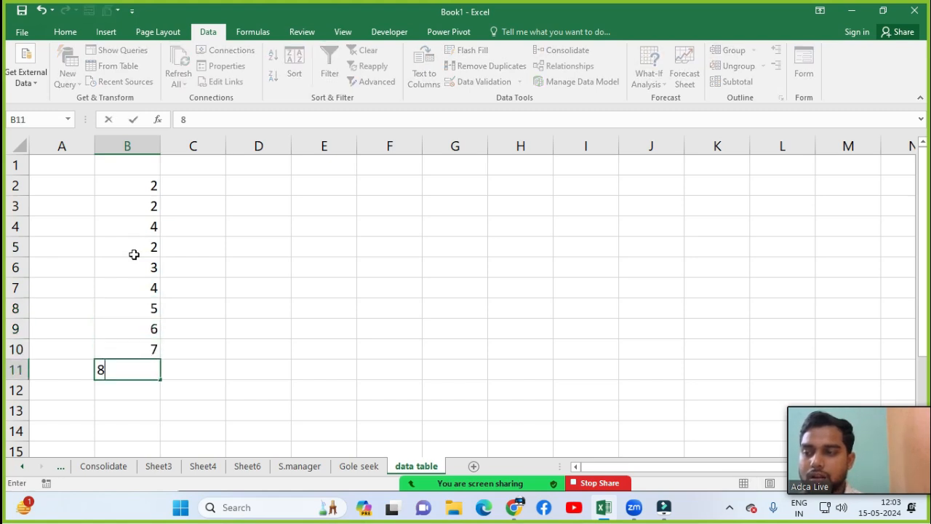
key(Return)
text(9)
key(Return)
text(10)
key(Return)
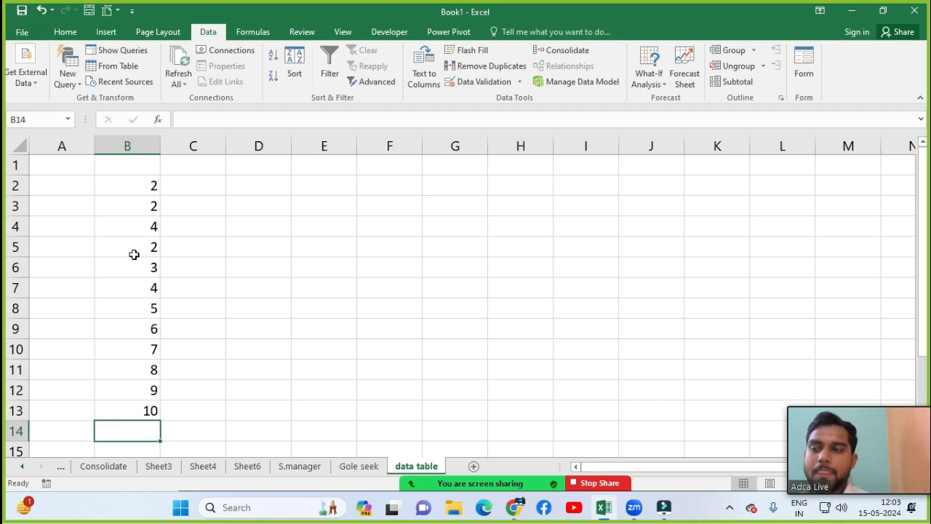
click(190, 251)
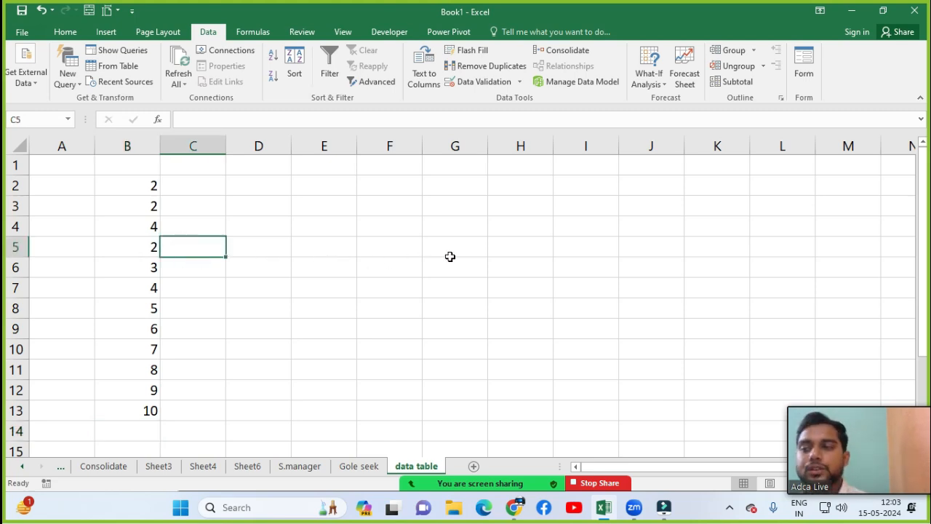
Step: Type 15, 19, 22, 23, 26, 28, 32, 39 and 45 across C5:K5
text(15)
key(Tab)
text(19)
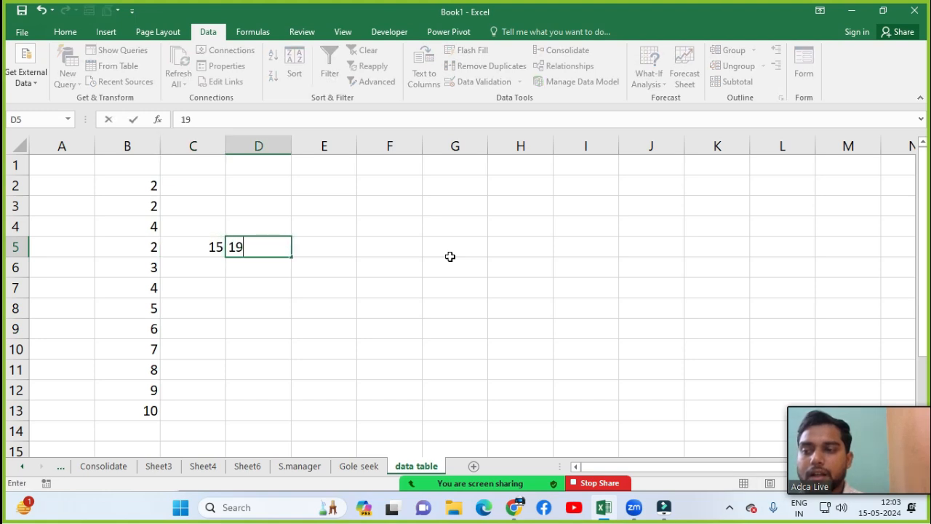
key(Tab)
text(22)
key(Tab)
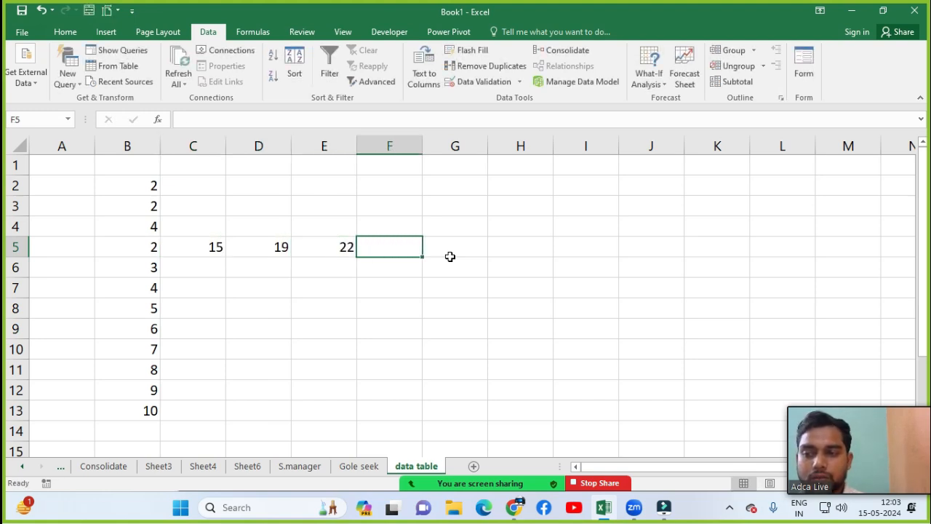
text(23)
key(Tab)
text(26)
key(Tab)
text(28)
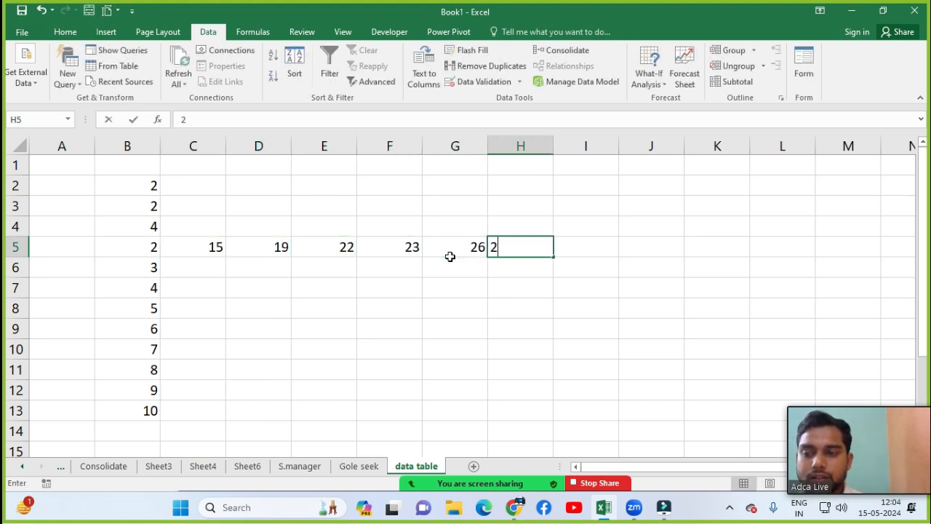
key(ctrl+Return)
key(Tab)
text(32)
key(Tab)
text(39)
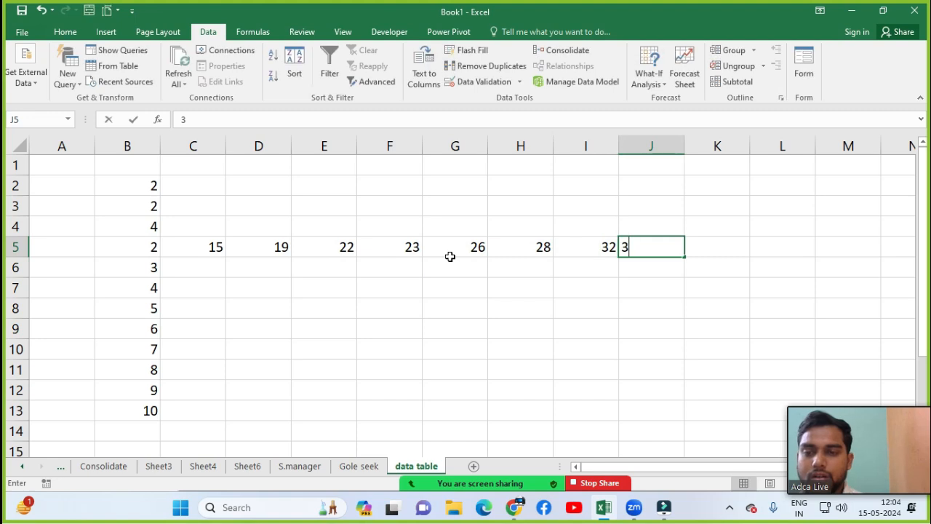
key(Tab)
text(45)
key(Tab)
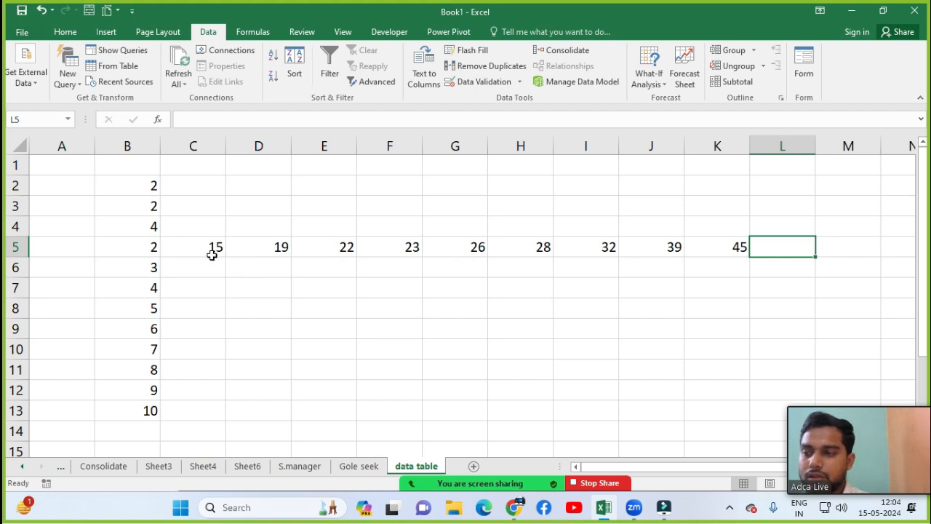
Step: Move the values 15–45 from C5:K5 up into C4:K4 beside the formula
drag(211, 251, 779, 252)
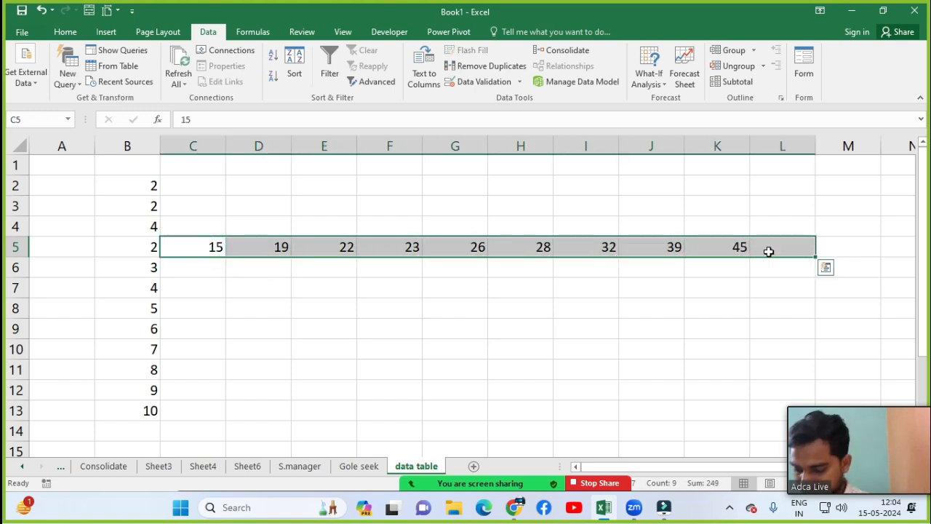
click(393, 267)
drag(216, 247, 701, 248)
key(ctrl+c)
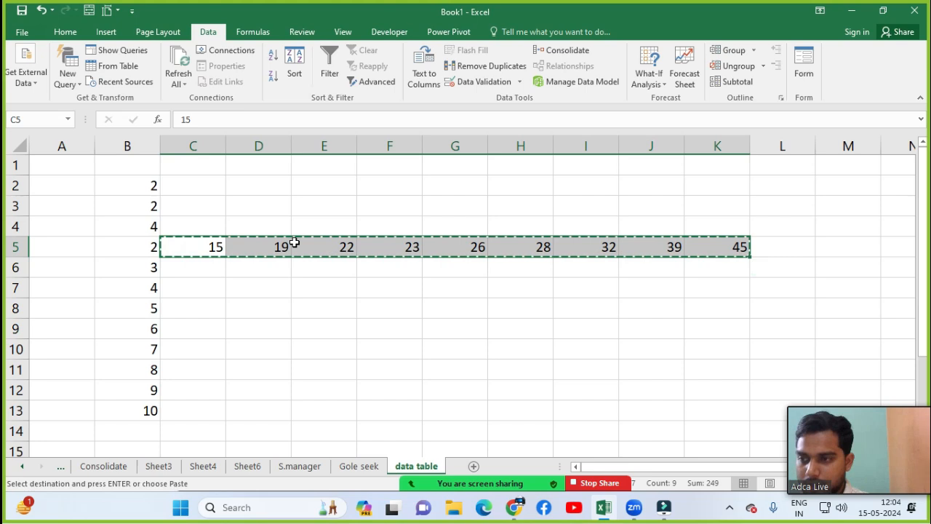
click(206, 225)
key(ctrl+v)
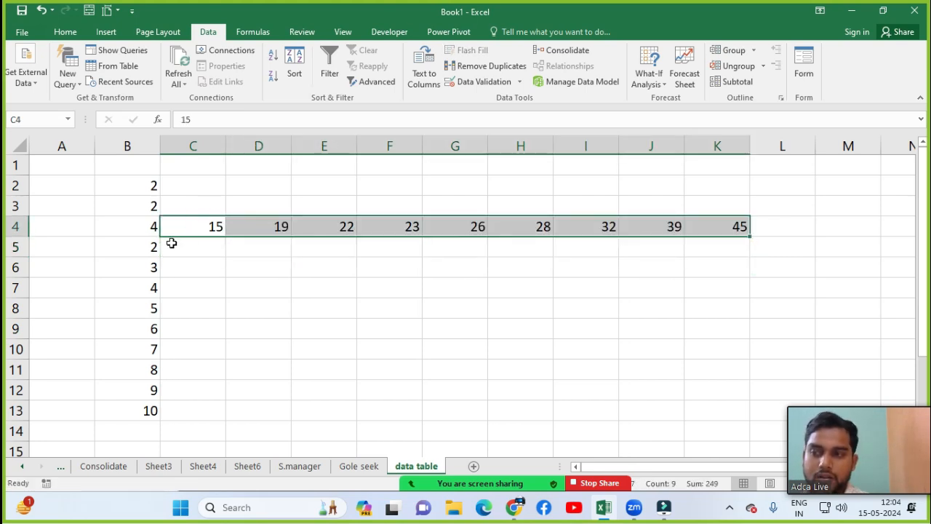
click(172, 243)
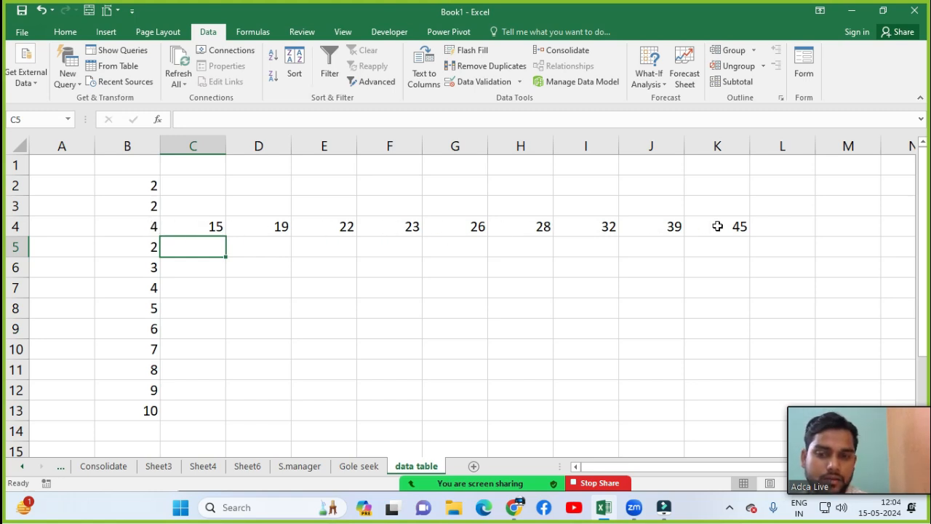
Step: Select the range B4:K13 holding the formula, headers and input values
click(149, 230)
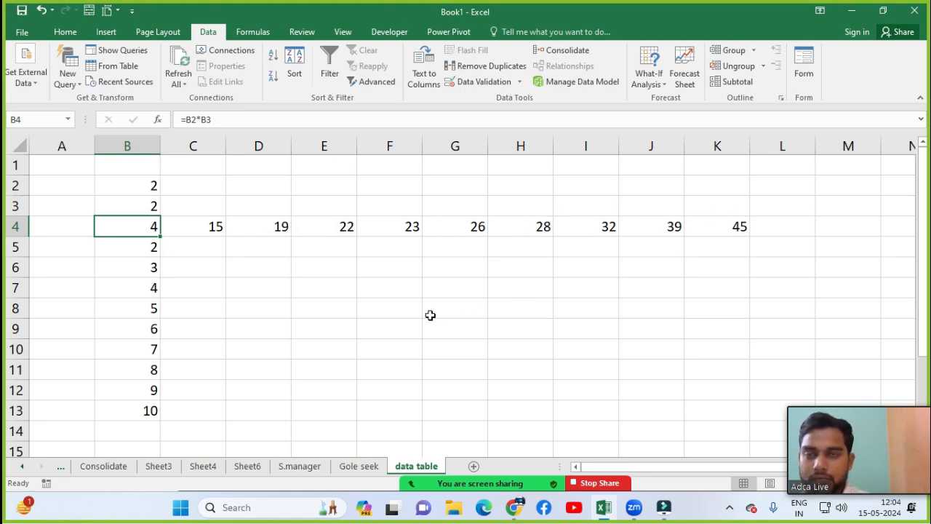
click(215, 342)
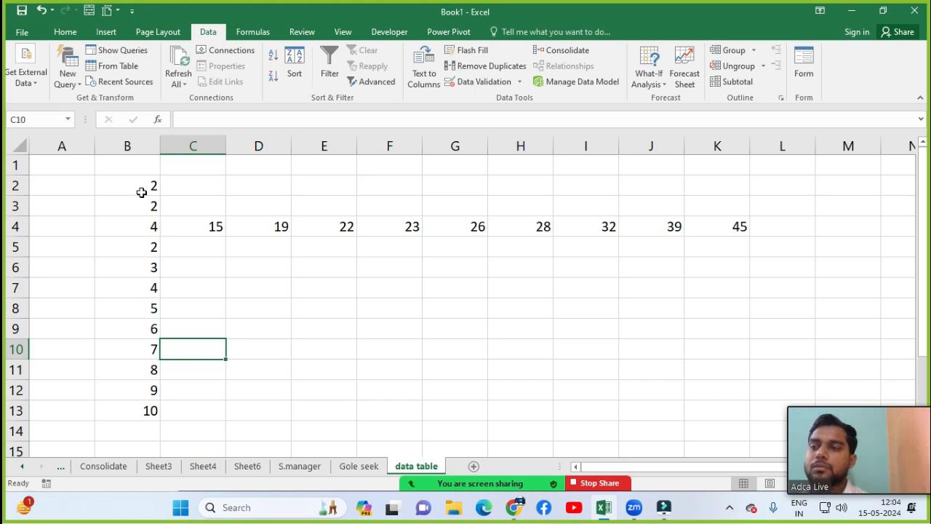
click(183, 249)
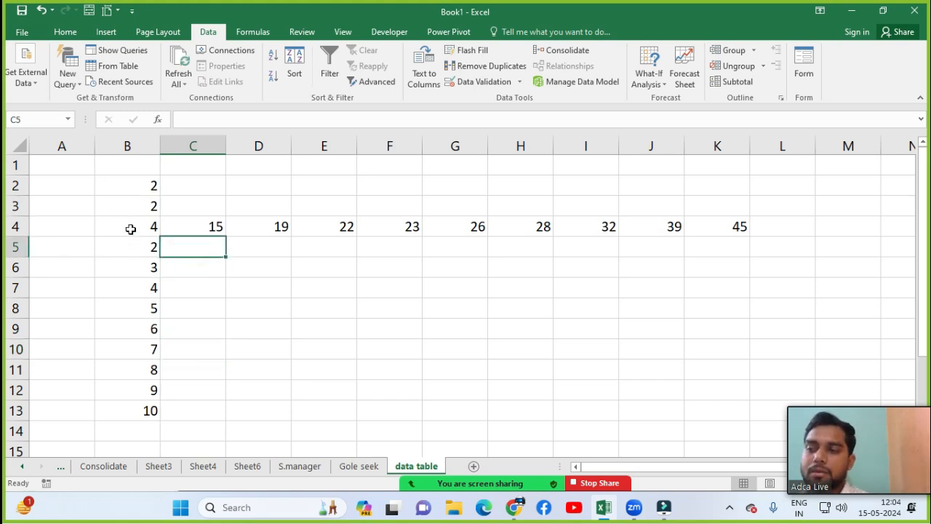
drag(131, 228, 730, 406)
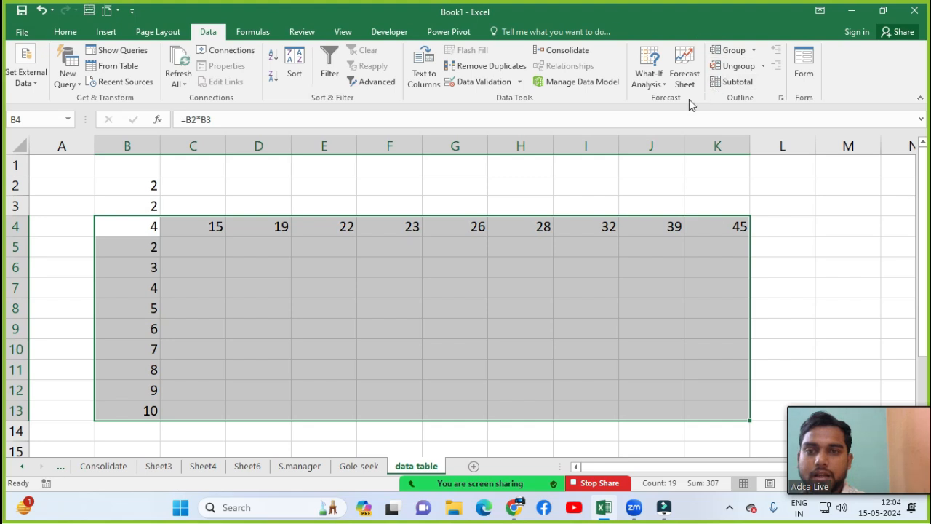
Step: Create a Data Table with row input cell $B$2 and column input cell $B$3
click(653, 85)
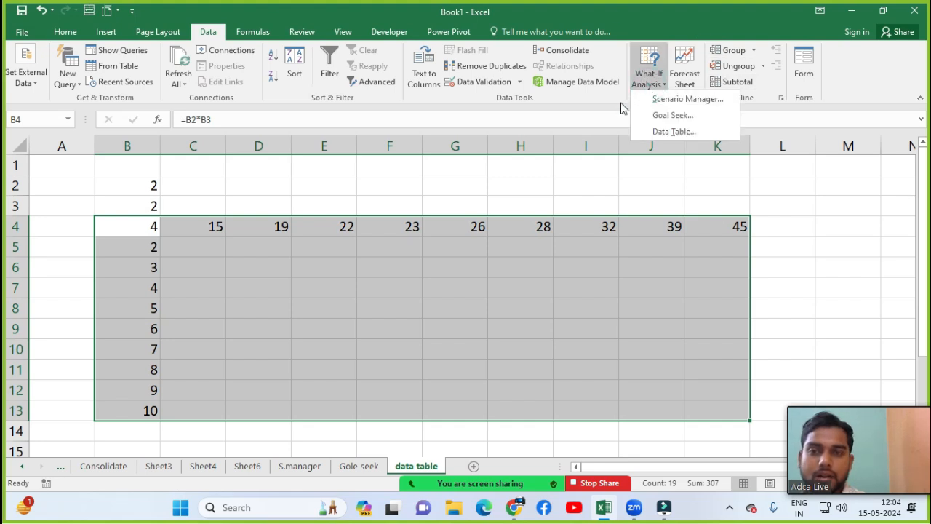
click(674, 131)
drag(594, 209, 411, 166)
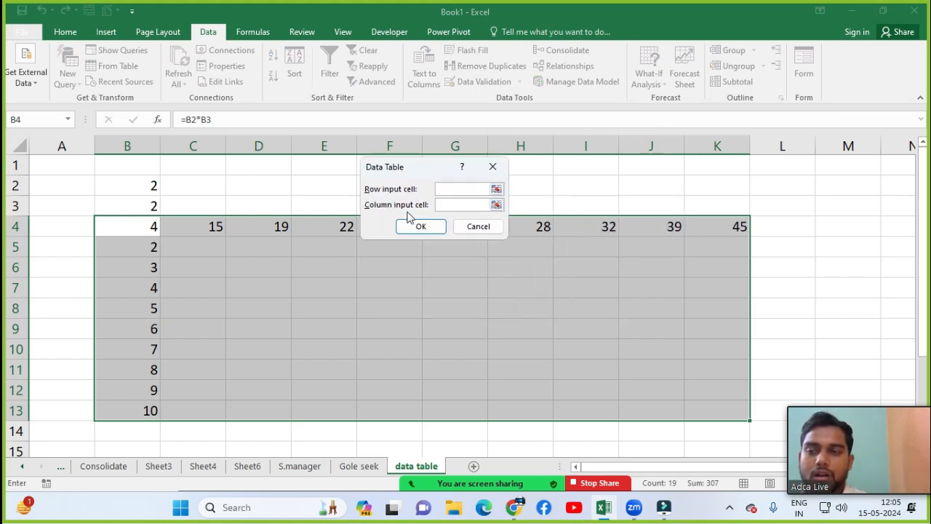
click(450, 188)
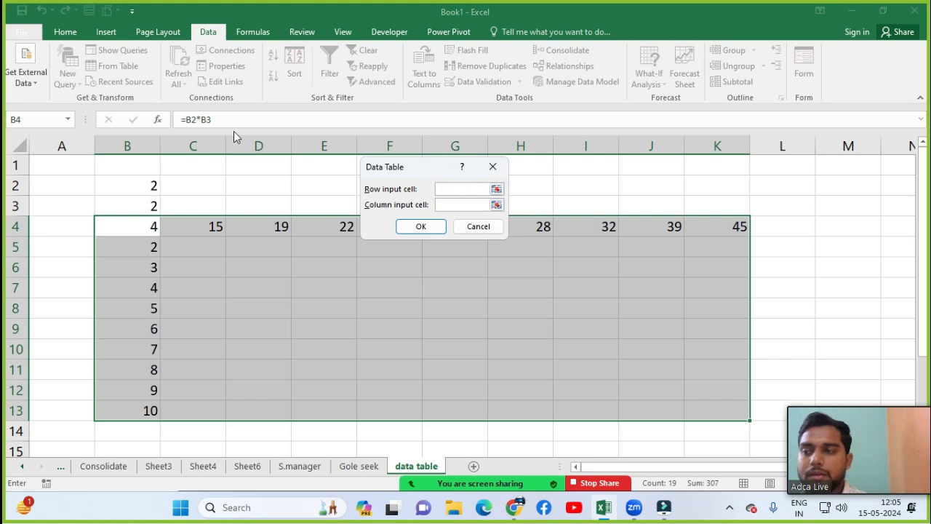
click(133, 191)
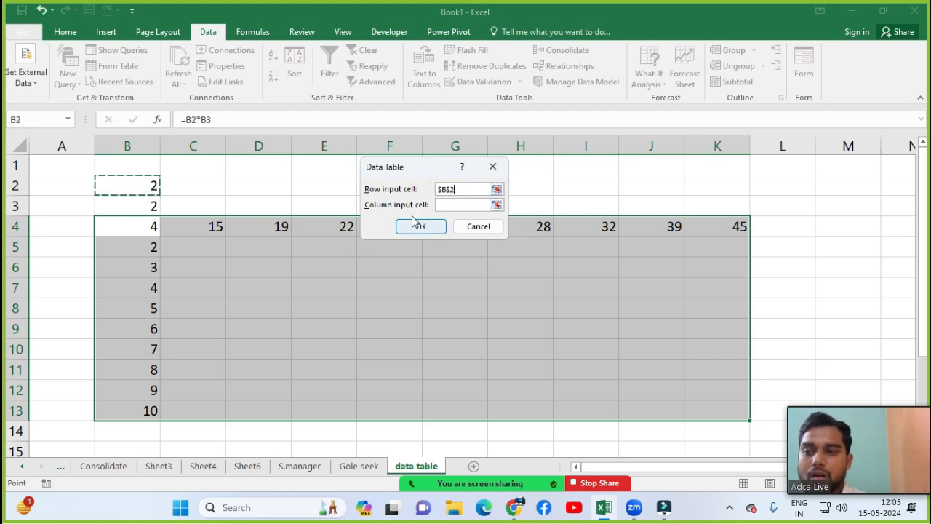
click(467, 208)
click(468, 209)
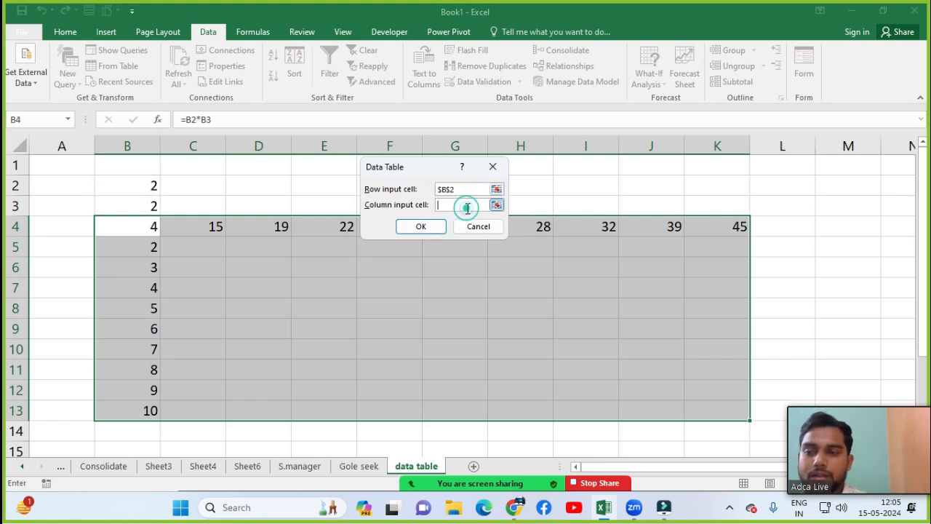
click(146, 199)
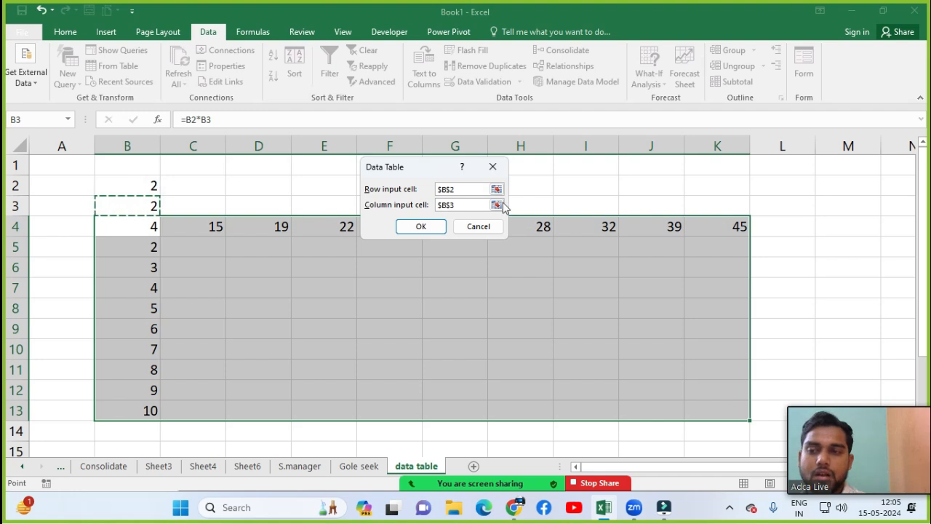
click(416, 232)
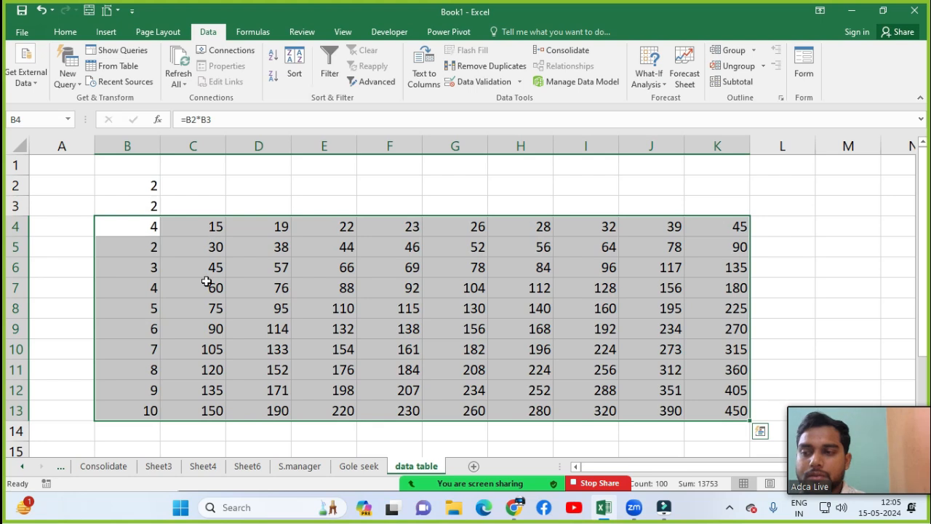
click(288, 224)
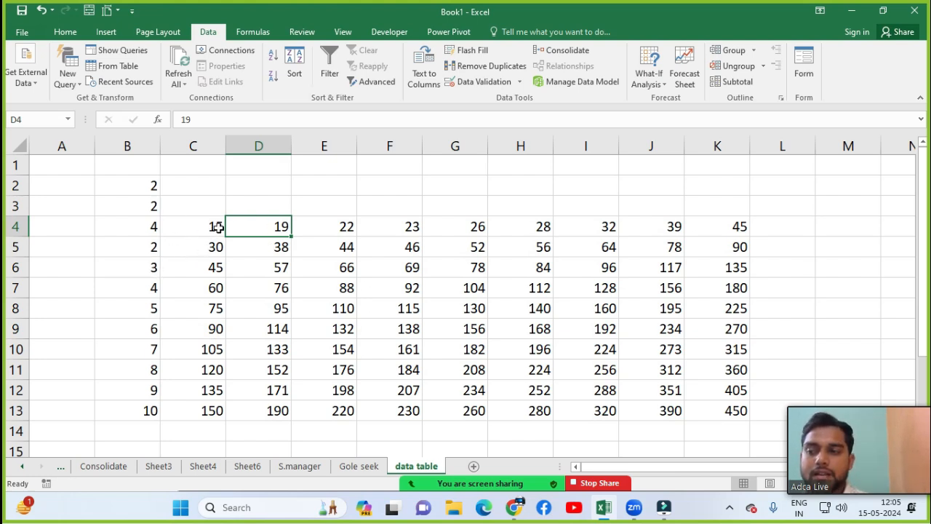
click(206, 246)
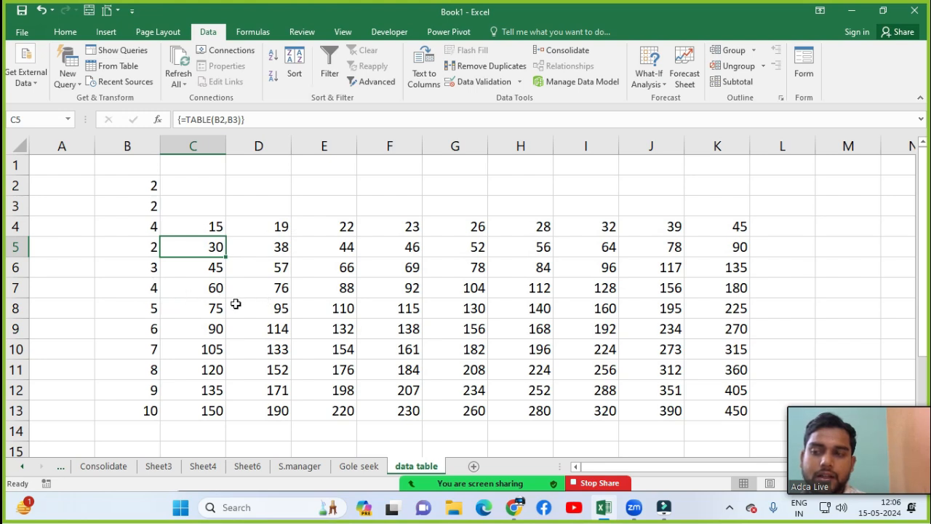
Step: Clear the input values in B2 and B3, leaving B4 showing 0
click(284, 309)
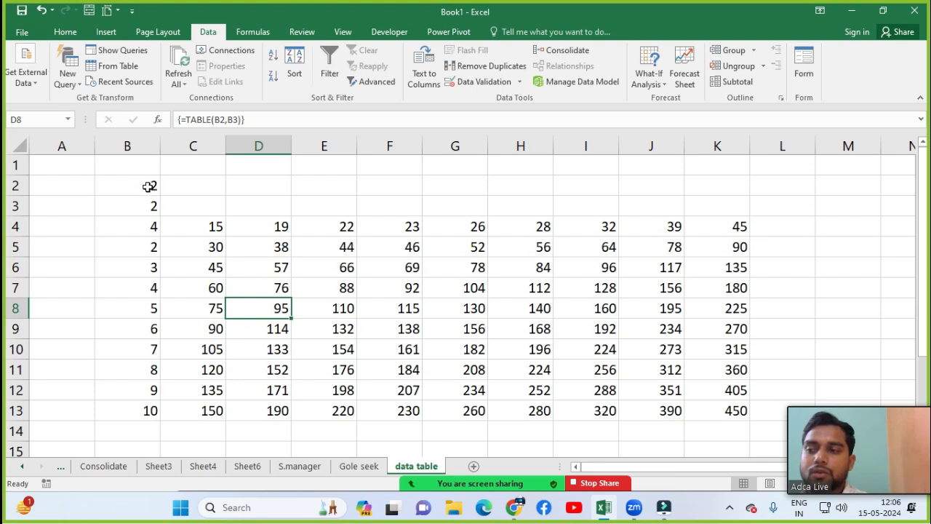
drag(146, 183, 148, 203)
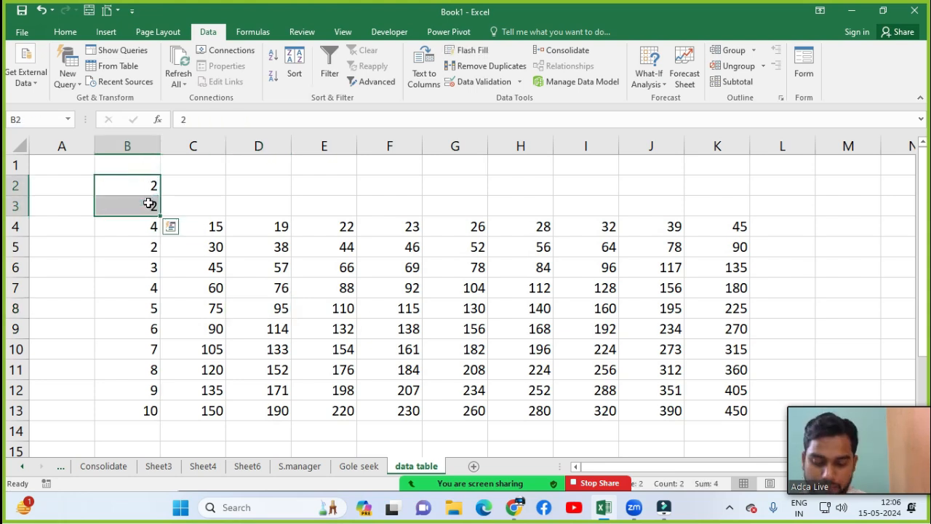
key(Delete)
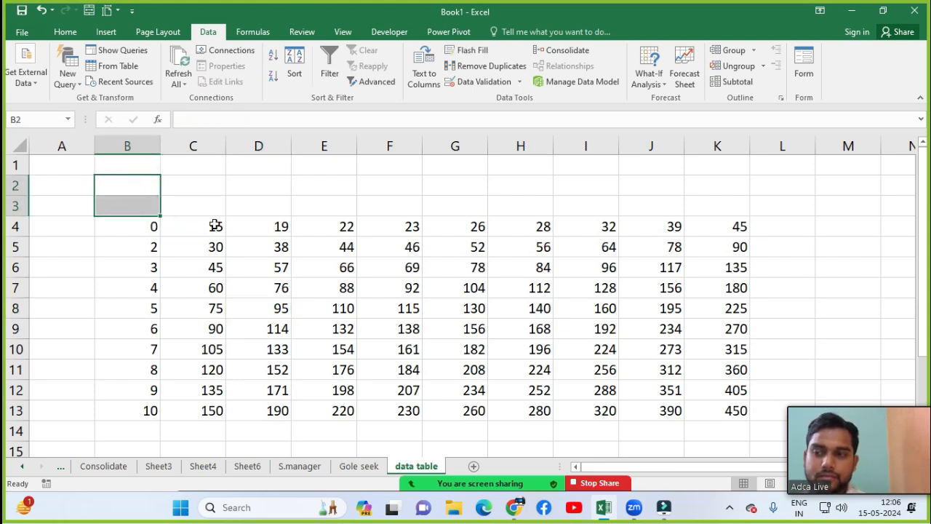
click(281, 214)
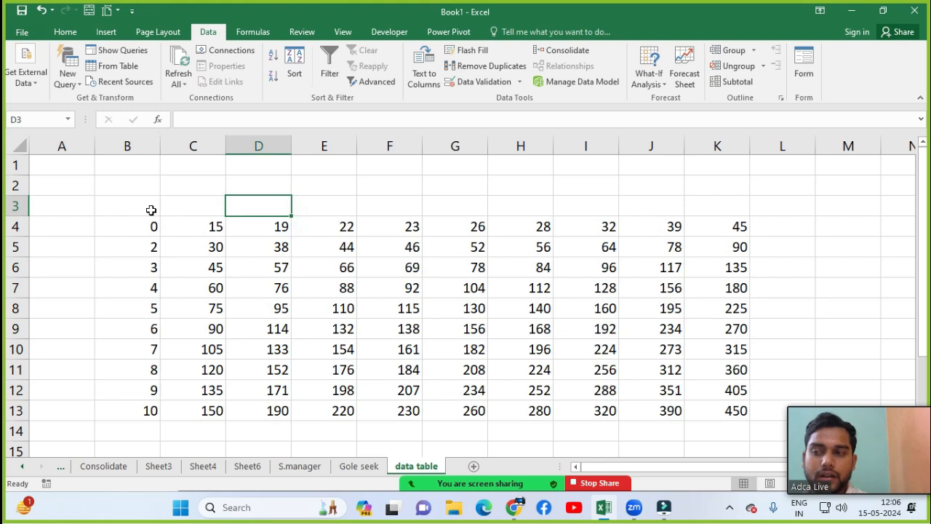
Step: Apply All Borders to the data table range B4:K13
drag(148, 228, 734, 411)
click(65, 32)
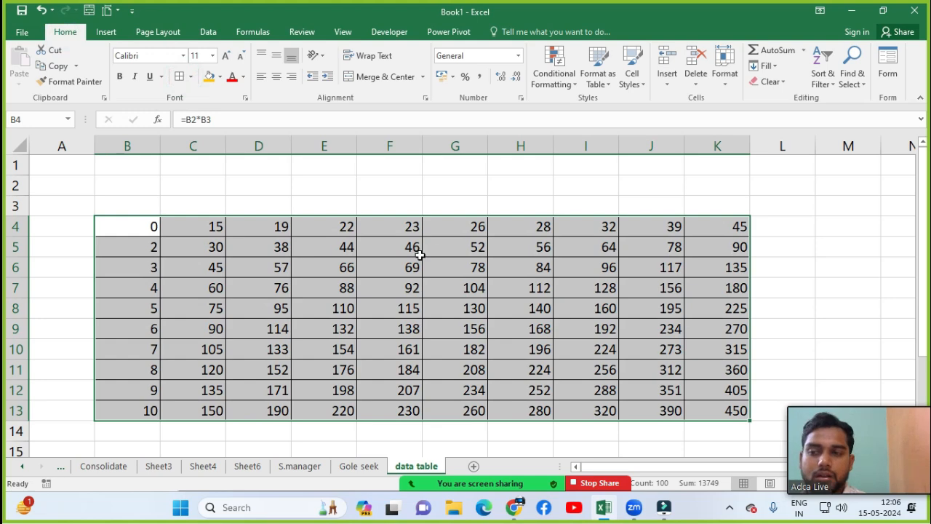
click(417, 253)
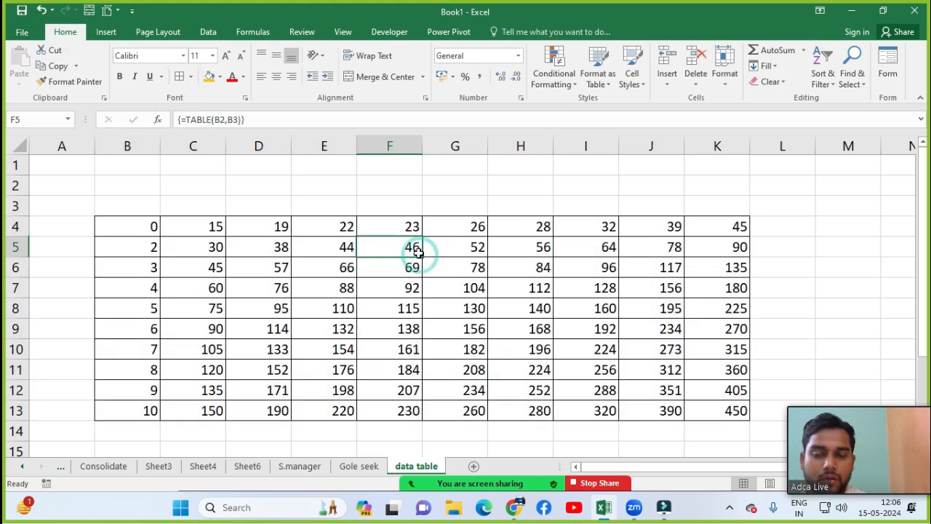
click(302, 230)
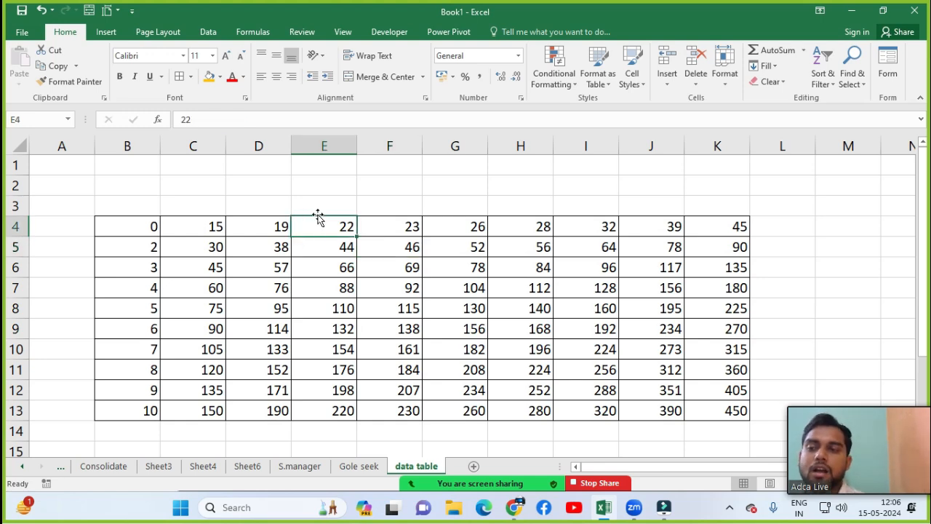
Step: Change header E4 to 56 and F4 to 98 so their columns recalculate
text(56)
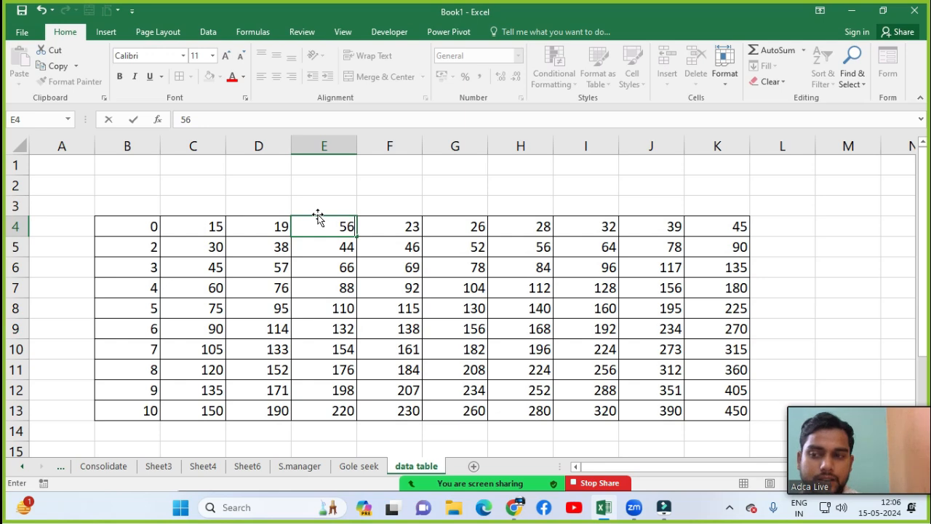
key(Return)
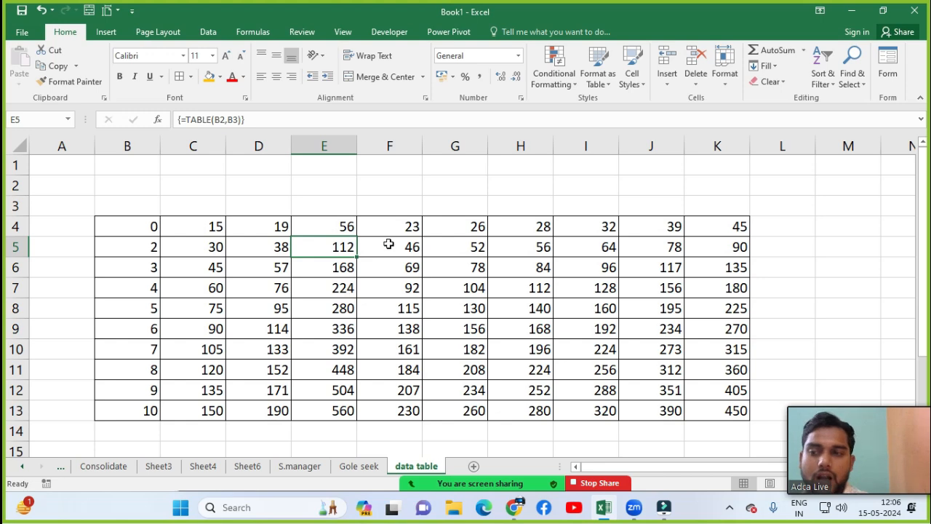
click(396, 221)
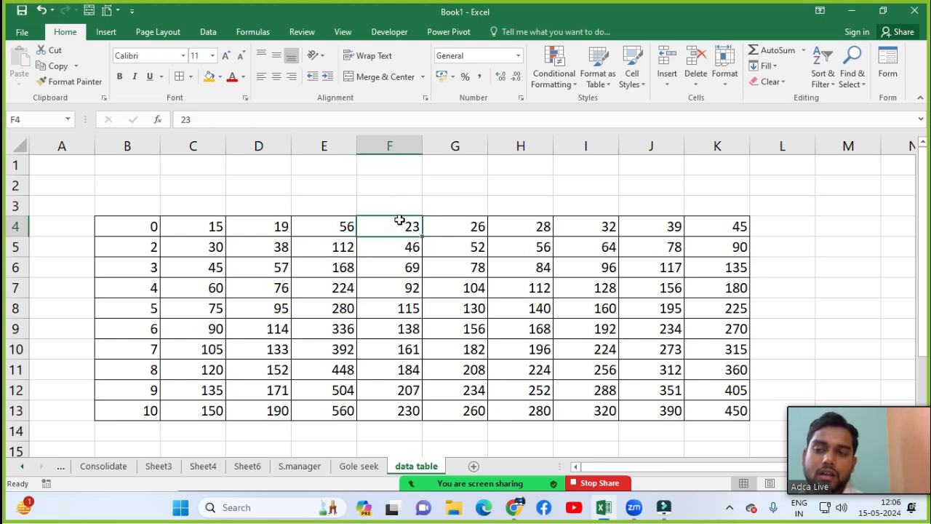
text(98)
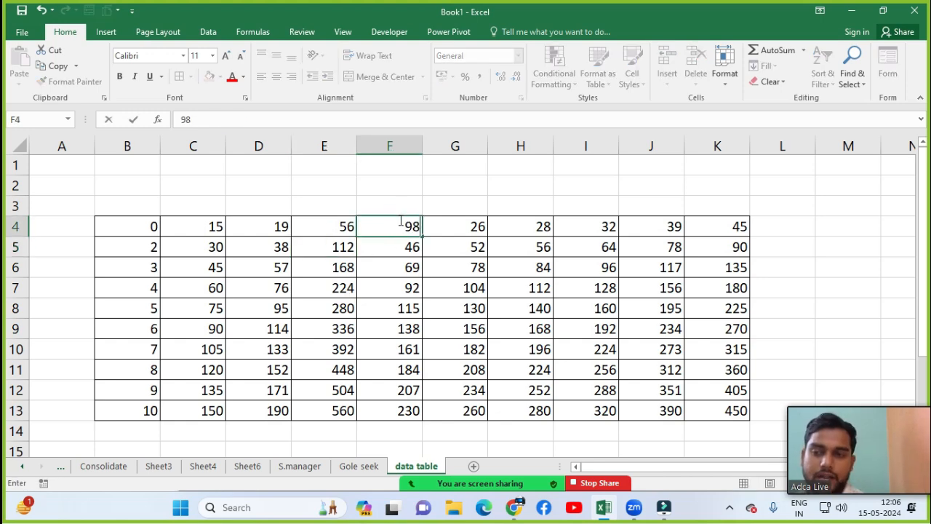
key(Return)
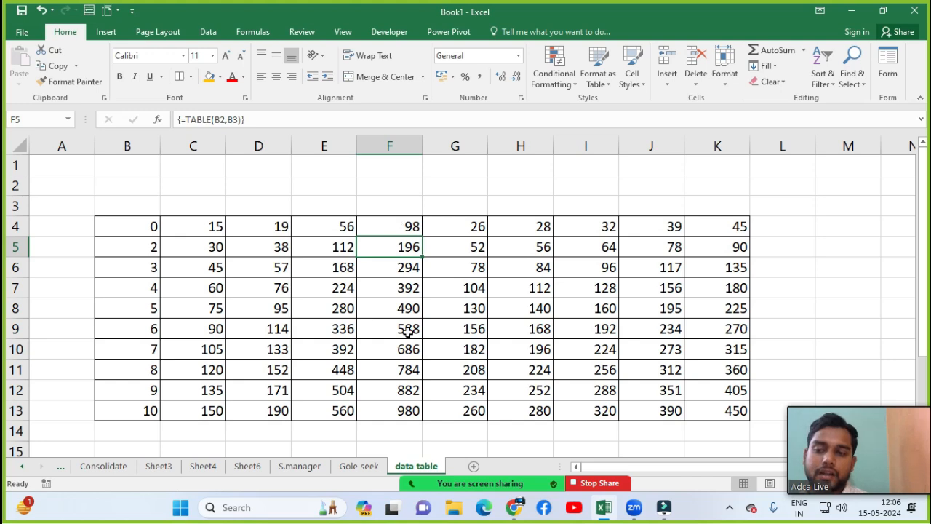
click(470, 327)
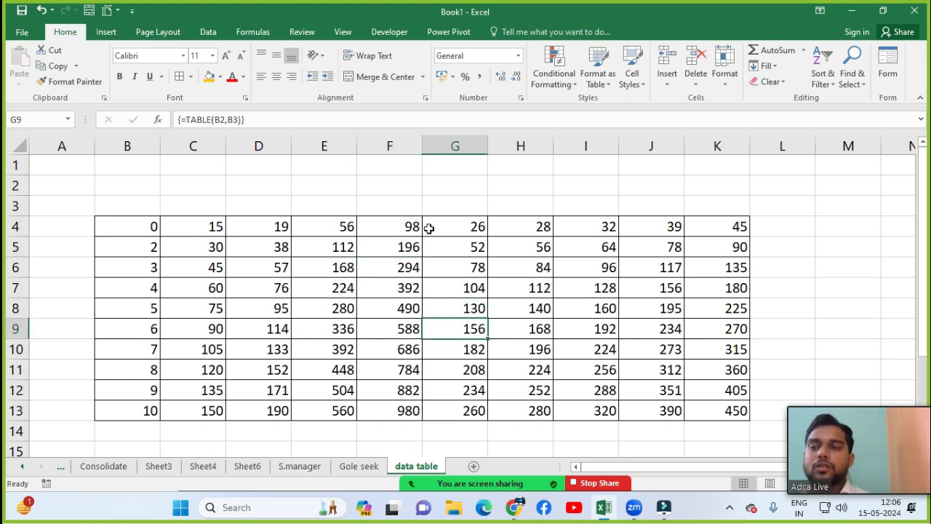
Step: Open the What-If Analysis list on the Data tab and dismiss it with Esc
click(209, 32)
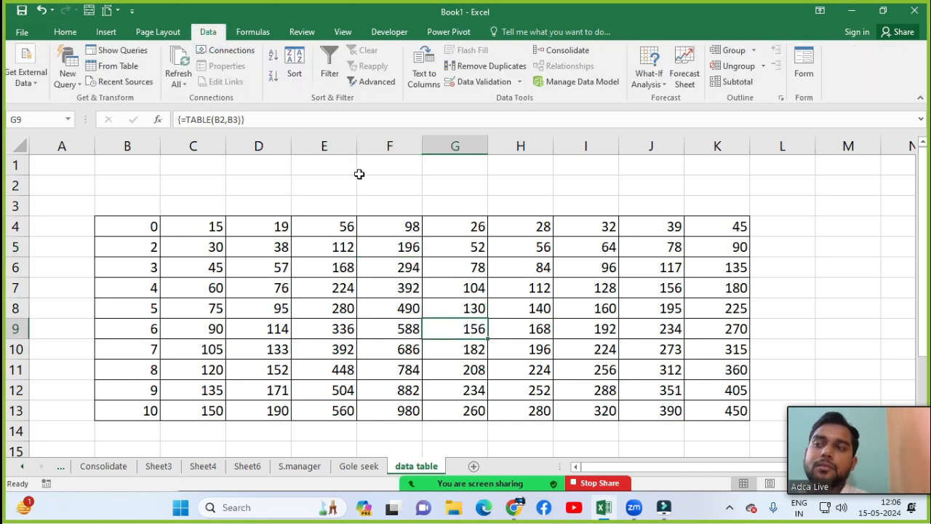
click(644, 86)
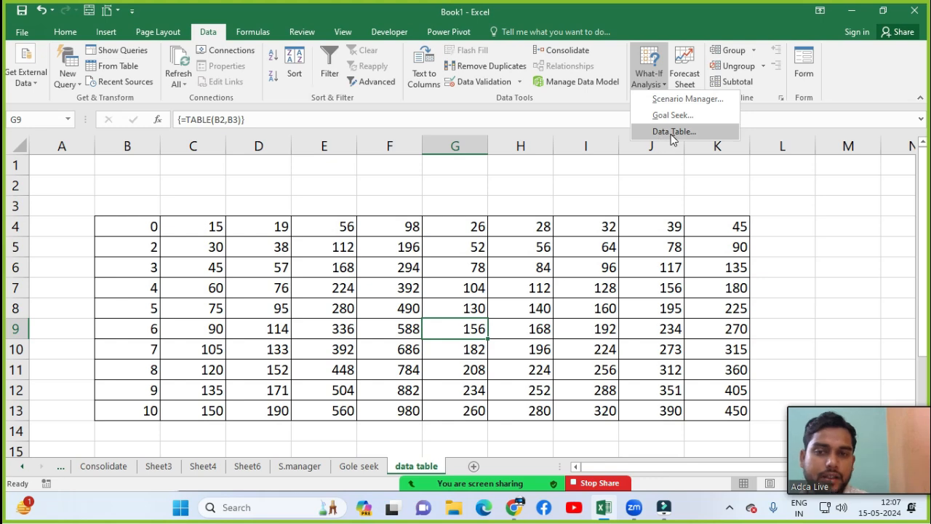
key(Escape)
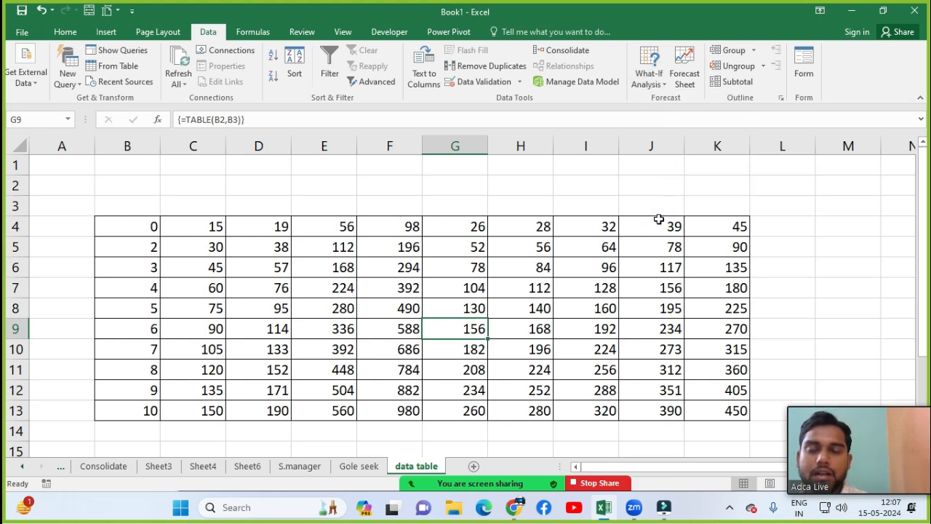